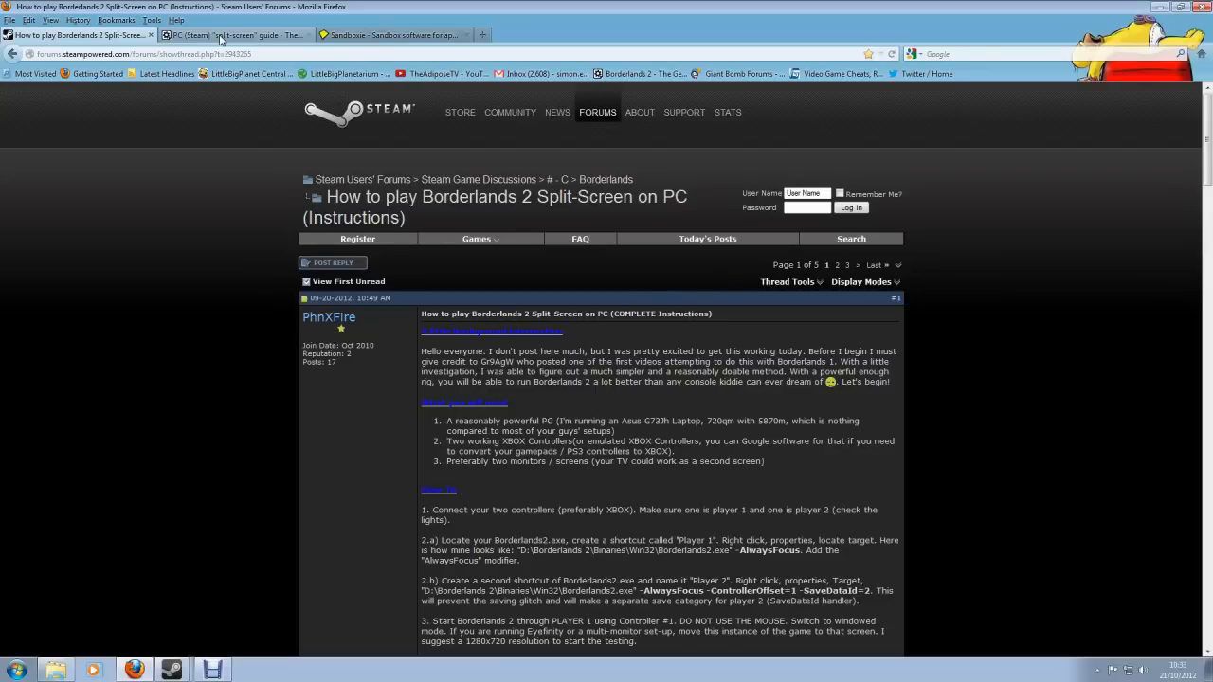
Look through the Steam forum thread on playing Borderlands 2 split-screen on PC
{"action": "scroll", "coordinate": [317, 168], "scroll_direction": "down", "scroll_amount": 3}
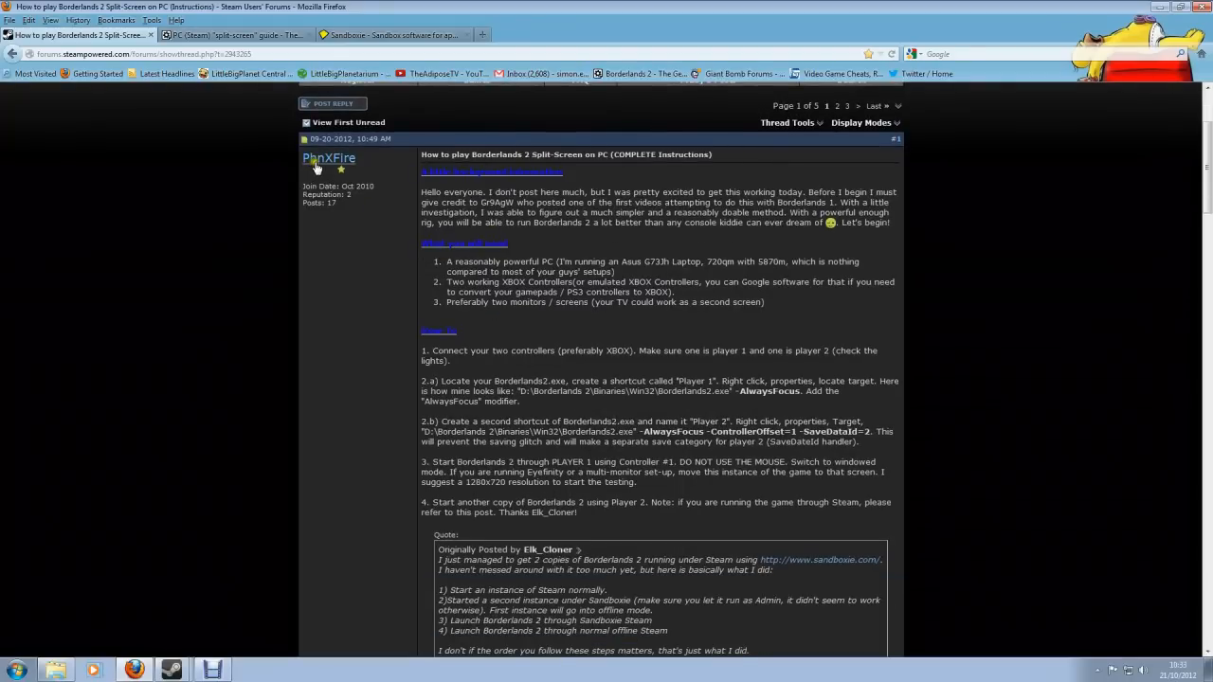
{"action": "scroll", "coordinate": [318, 168], "scroll_direction": "up", "scroll_amount": 3}
{"action": "scroll", "coordinate": [318, 168], "scroll_direction": "down", "scroll_amount": 3}
{"action": "scroll", "coordinate": [601, 369], "scroll_direction": "down", "scroll_amount": 3}
{"action": "scroll", "coordinate": [600, 369], "scroll_direction": "down", "scroll_amount": 9}
{"action": "scroll", "coordinate": [601, 369], "scroll_direction": "up", "scroll_amount": 15}
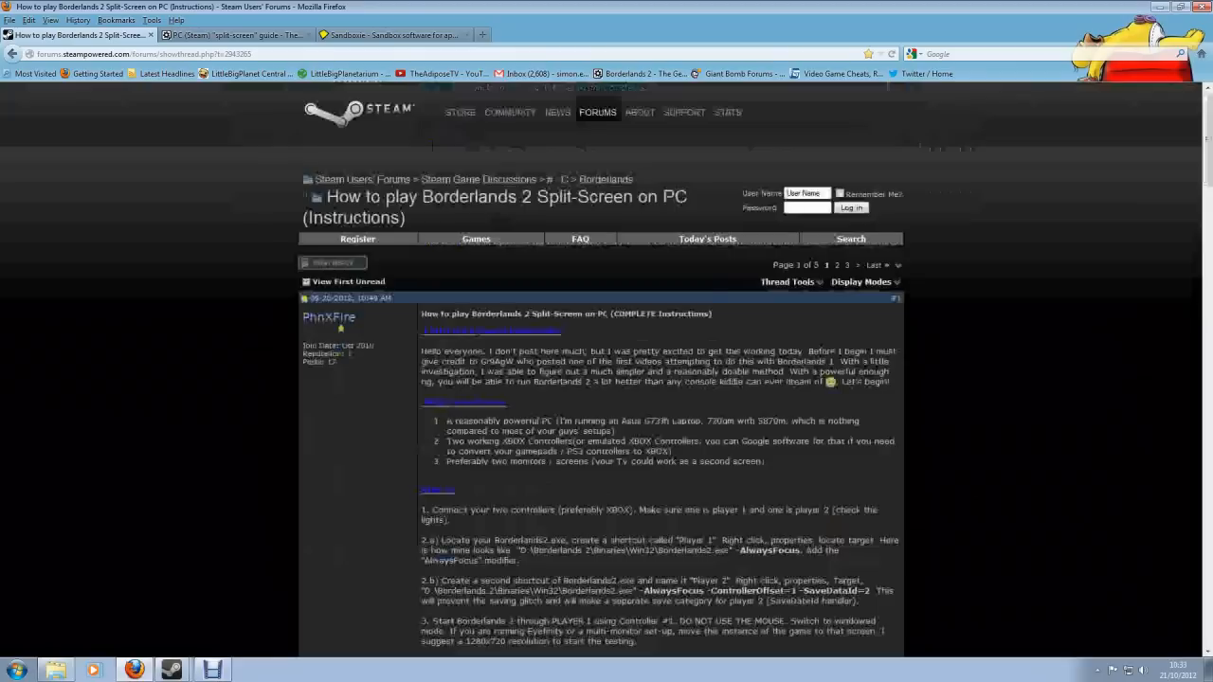
Open the Gearbox forum's PC (Steam) "split-screen" guide and read its Steam, Sandboxie, controller, sound and game launch sections
{"action": "left_click", "coordinate": [230, 35]}
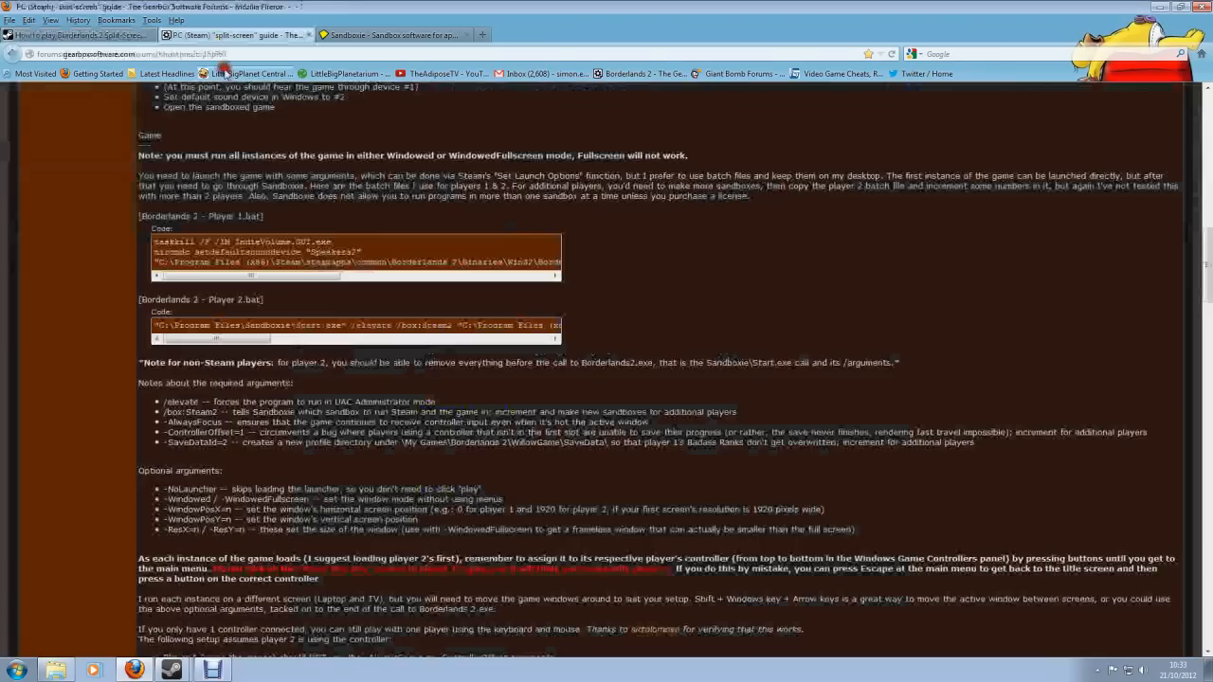
{"action": "scroll", "coordinate": [606, 369], "scroll_direction": "up", "scroll_amount": 15}
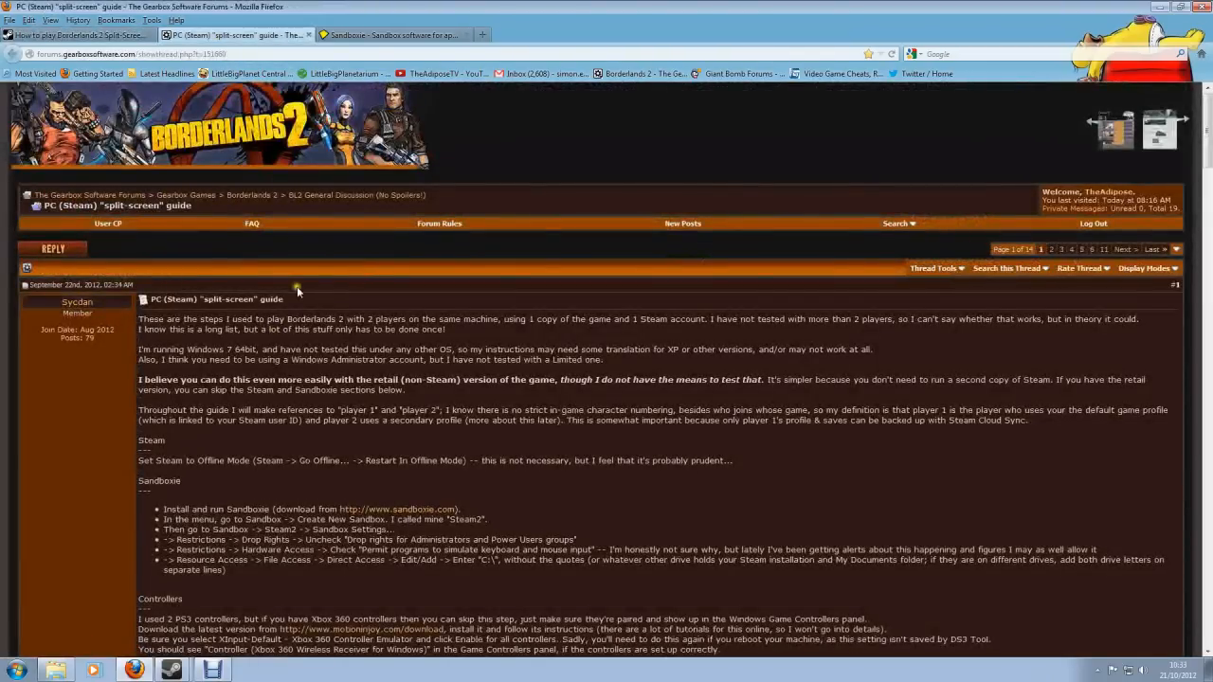
{"action": "scroll", "coordinate": [280, 282], "scroll_direction": "down", "scroll_amount": 3}
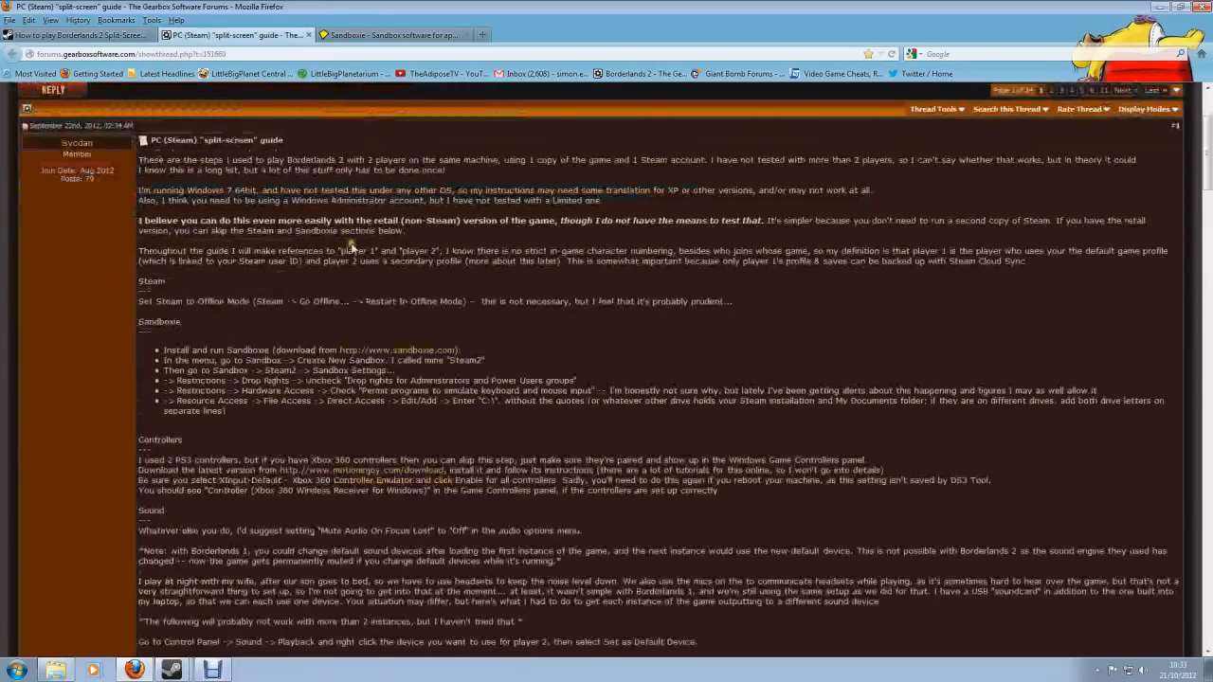
{"action": "scroll", "coordinate": [351, 246], "scroll_direction": "down", "scroll_amount": 6}
{"action": "scroll", "coordinate": [334, 272], "scroll_direction": "down", "scroll_amount": 10}
{"action": "scroll", "coordinate": [327, 258], "scroll_direction": "up", "scroll_amount": 19}
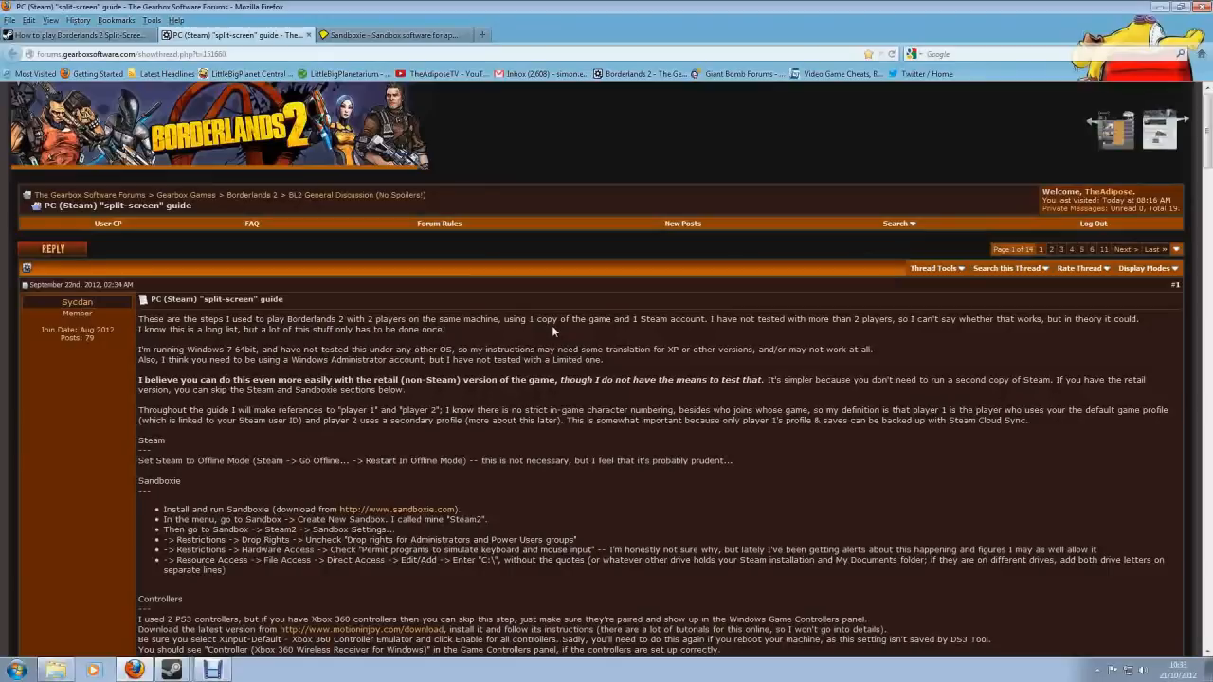
{"action": "scroll", "coordinate": [516, 332], "scroll_direction": "down", "scroll_amount": 3}
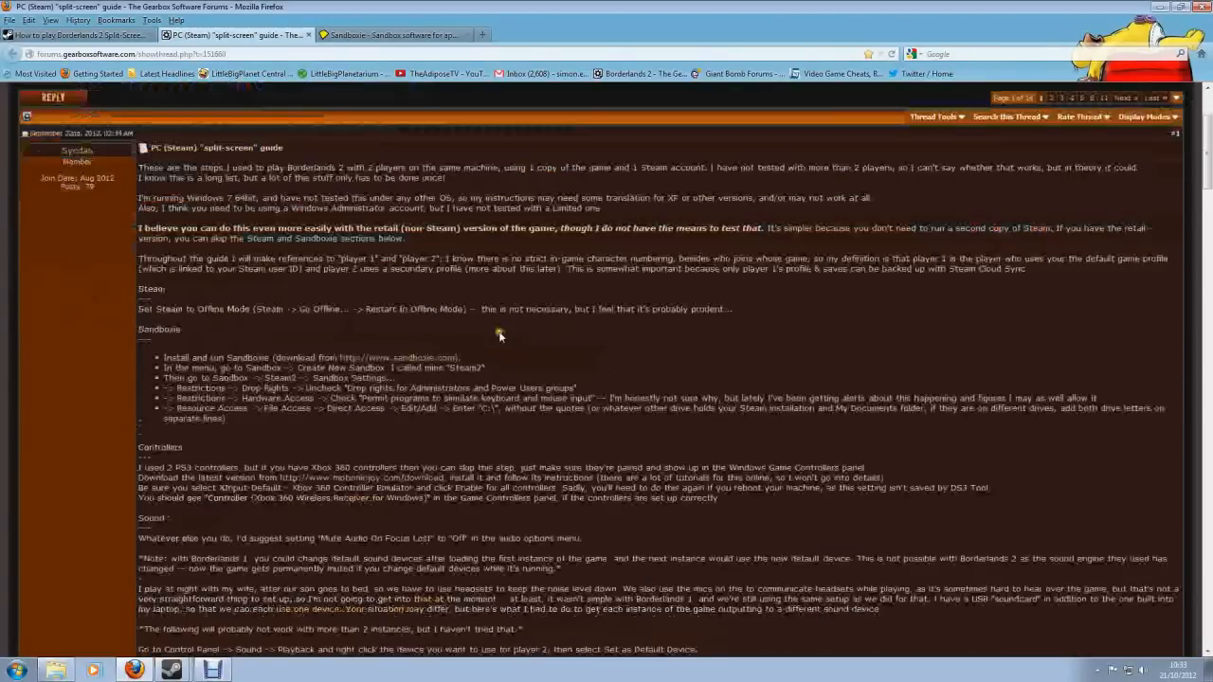
{"action": "scroll", "coordinate": [500, 336], "scroll_direction": "down", "scroll_amount": 3}
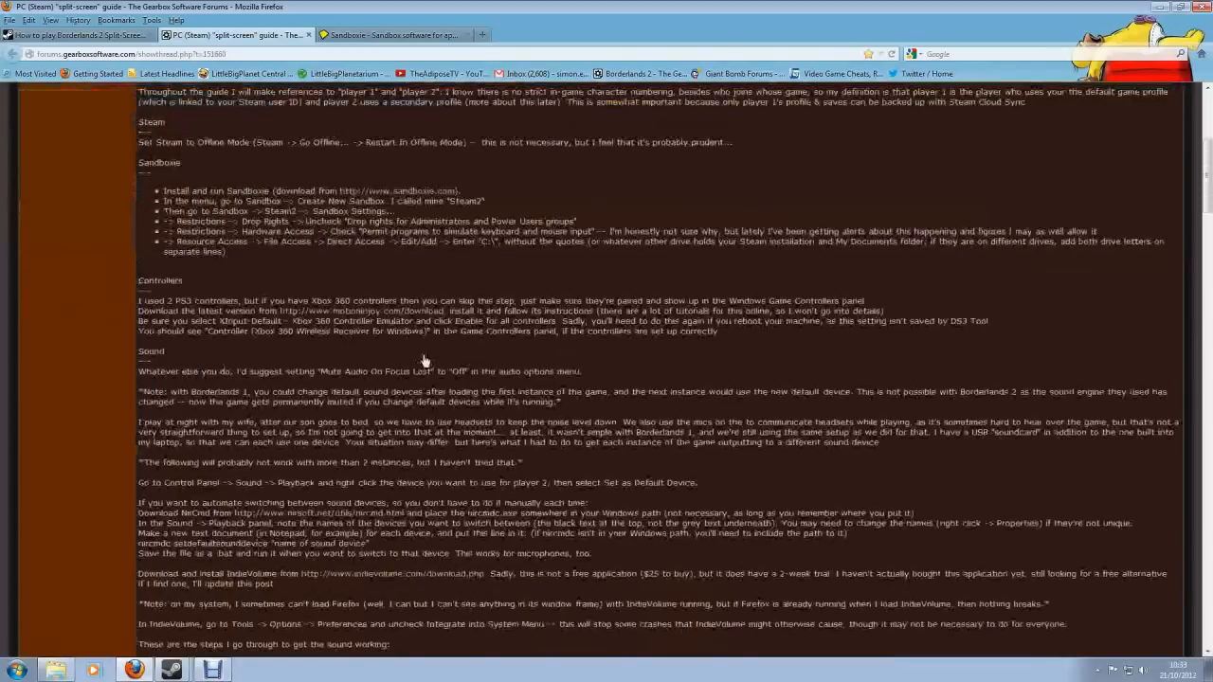
{"action": "scroll", "coordinate": [424, 361], "scroll_direction": "down", "scroll_amount": 1}
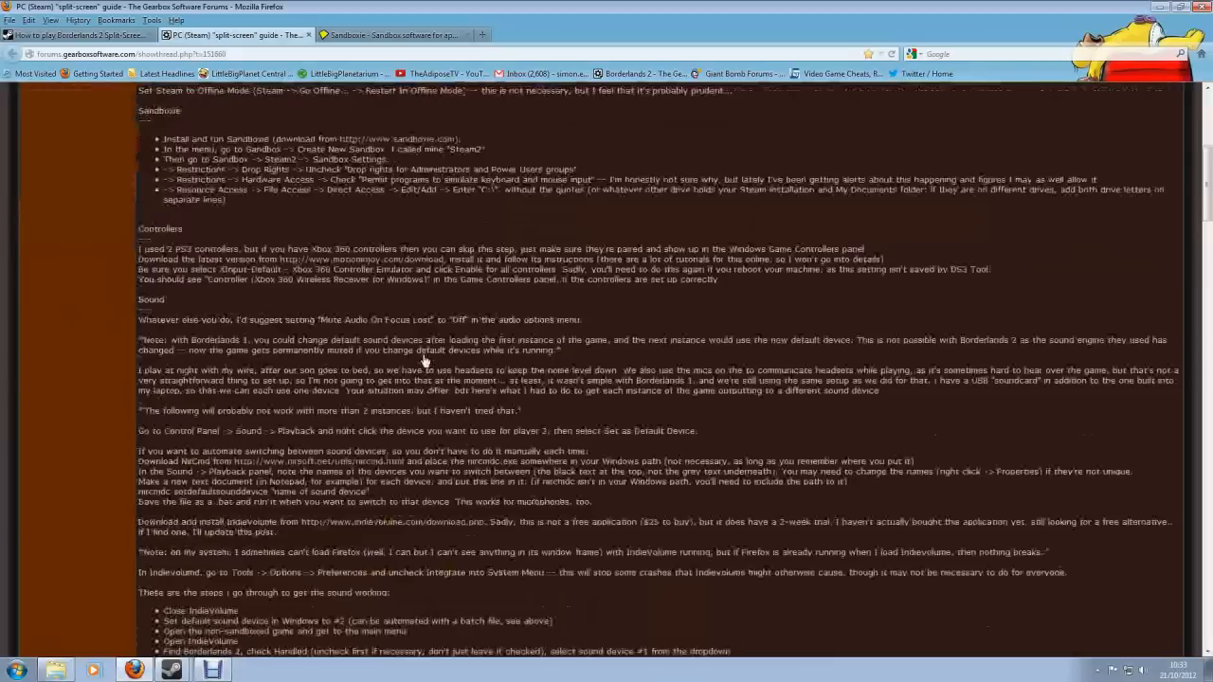
{"action": "scroll", "coordinate": [425, 361], "scroll_direction": "down", "scroll_amount": 6}
{"action": "scroll", "coordinate": [424, 361], "scroll_direction": "up", "scroll_amount": 7}
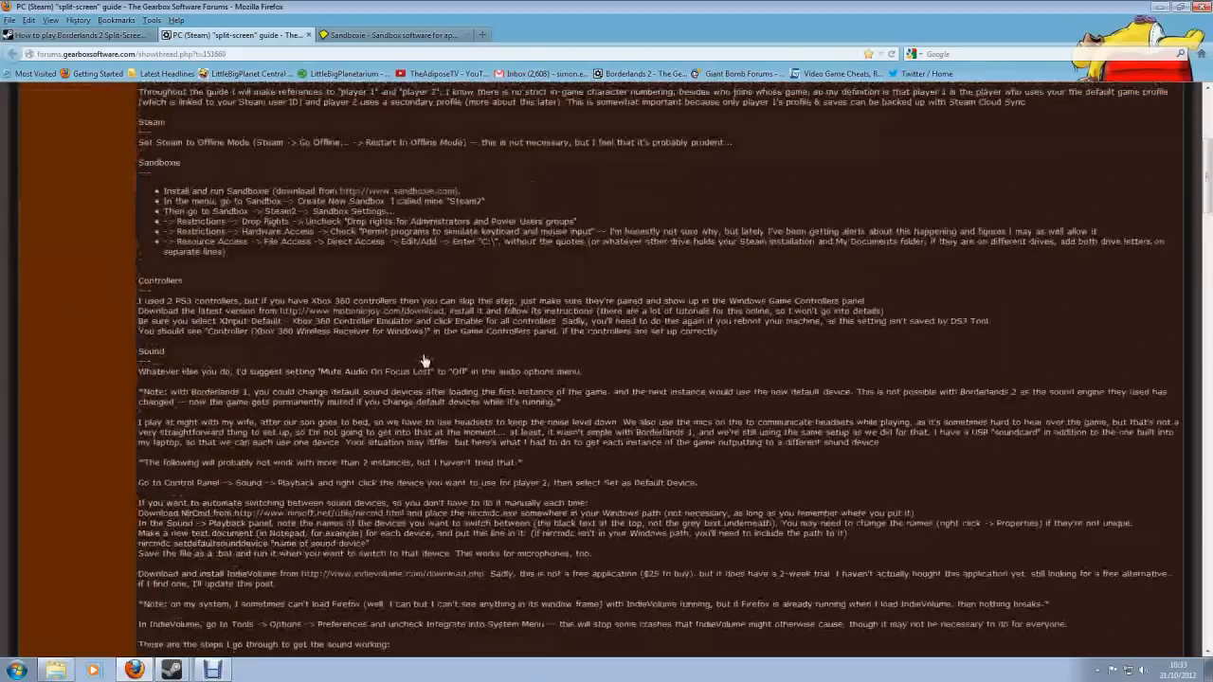
{"action": "scroll", "coordinate": [424, 361], "scroll_direction": "up", "scroll_amount": 3}
{"action": "scroll", "coordinate": [313, 220], "scroll_direction": "up", "scroll_amount": 1}
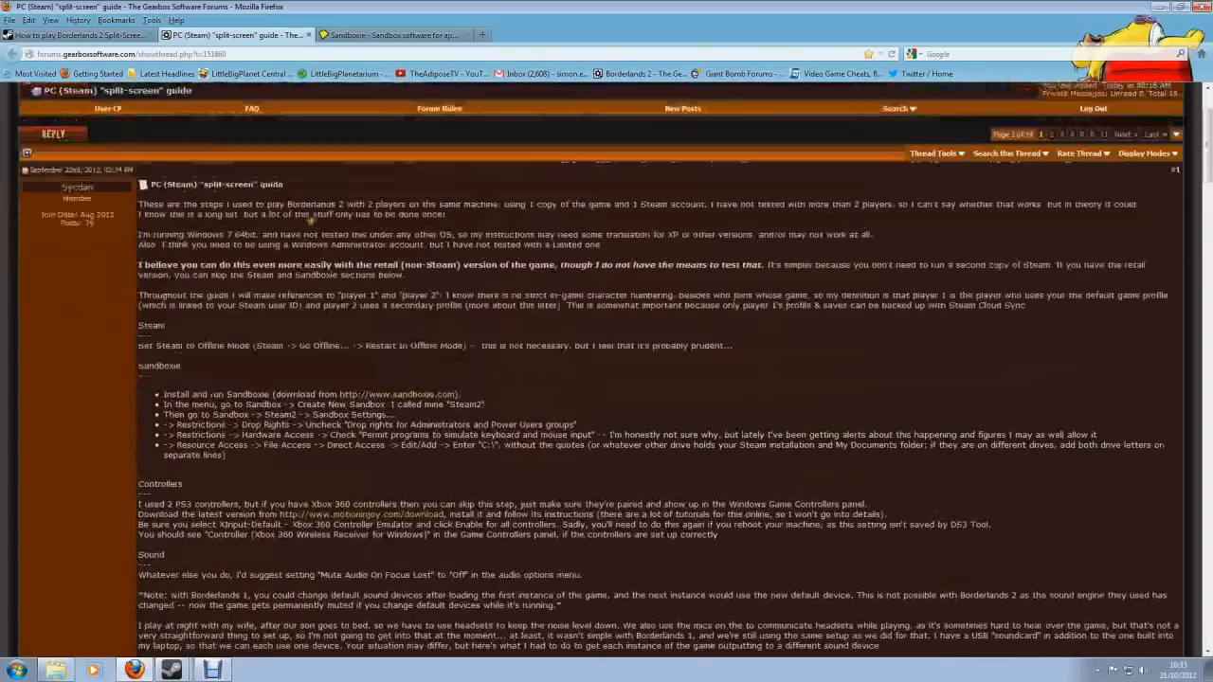
{"action": "scroll", "coordinate": [312, 220], "scroll_direction": "down", "scroll_amount": 8}
{"action": "scroll", "coordinate": [312, 220], "scroll_direction": "up", "scroll_amount": 8}
Revisit the Steam forum's split-screen instructions, then return to the Gearbox guide
{"action": "key", "text": "ctrl+shift+Tab"}
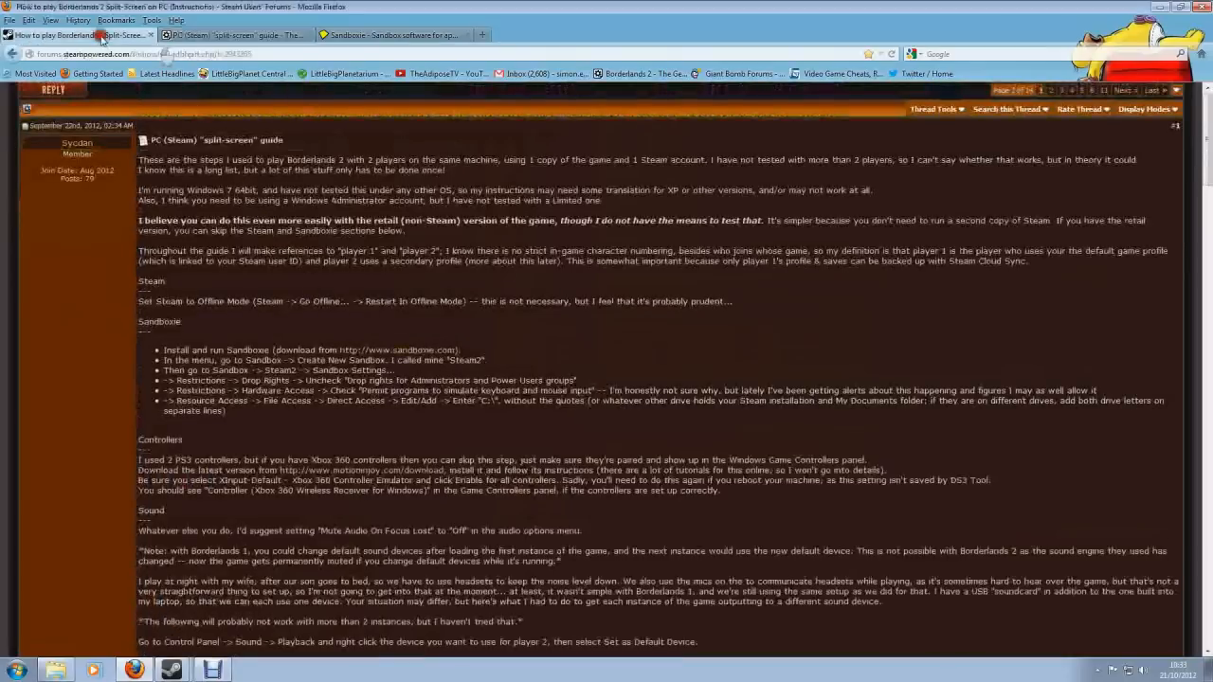
{"action": "scroll", "coordinate": [317, 235], "scroll_direction": "down", "scroll_amount": 4}
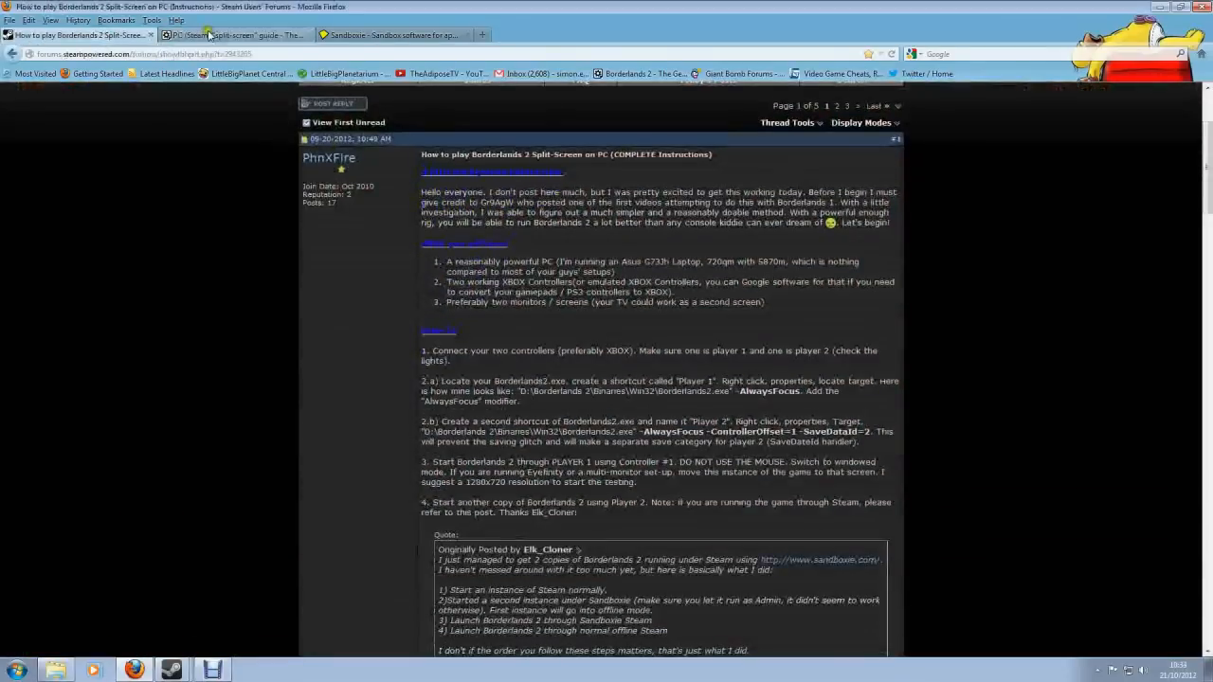
{"action": "left_click", "coordinate": [201, 35]}
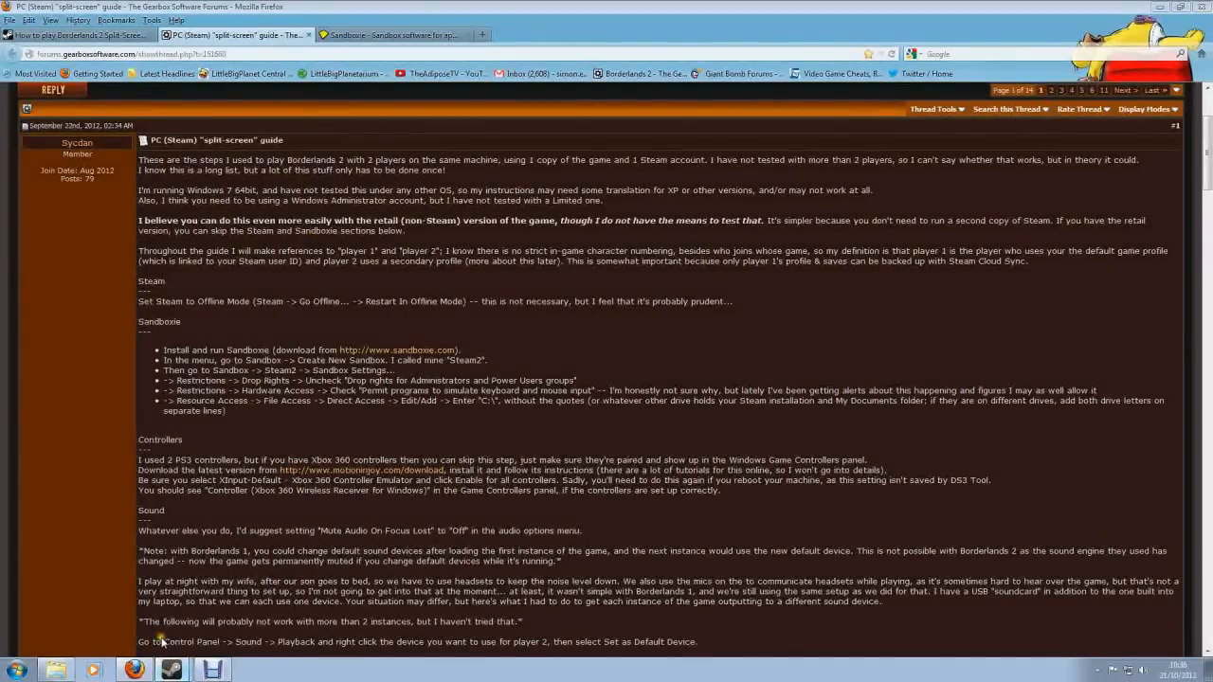
Switch to Steam and view the installed games in the library
{"action": "left_click", "coordinate": [171, 669]}
{"action": "left_click", "coordinate": [131, 31]}
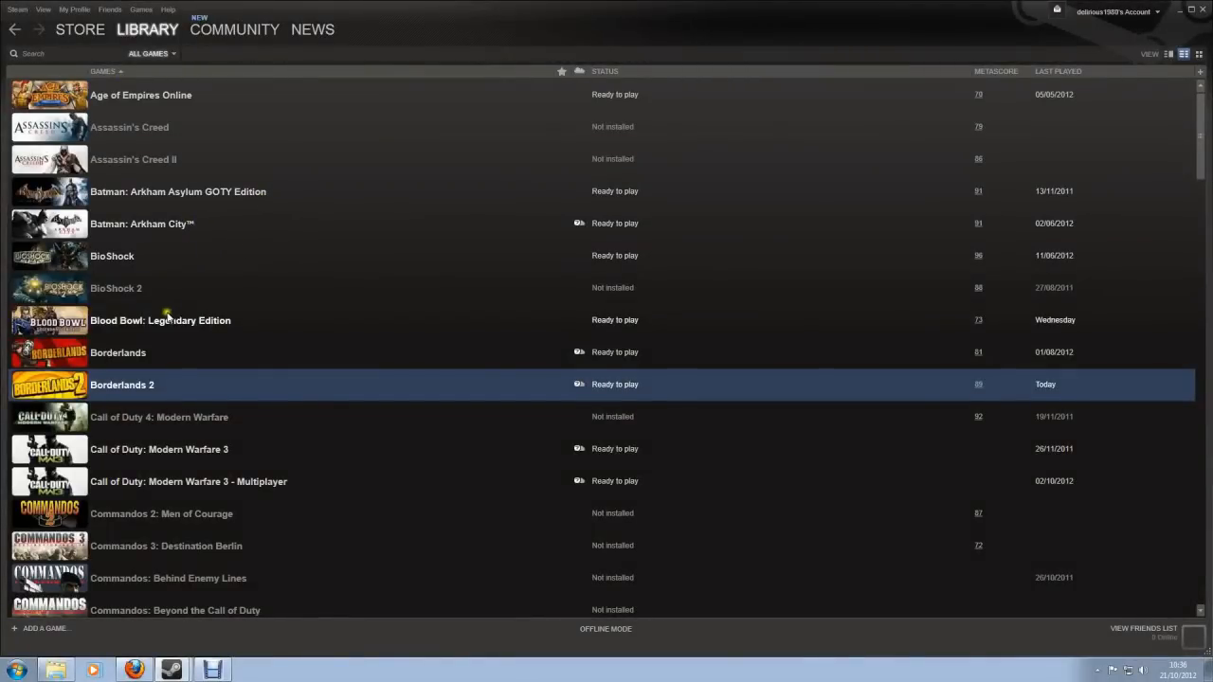
{"action": "left_click", "coordinate": [122, 264]}
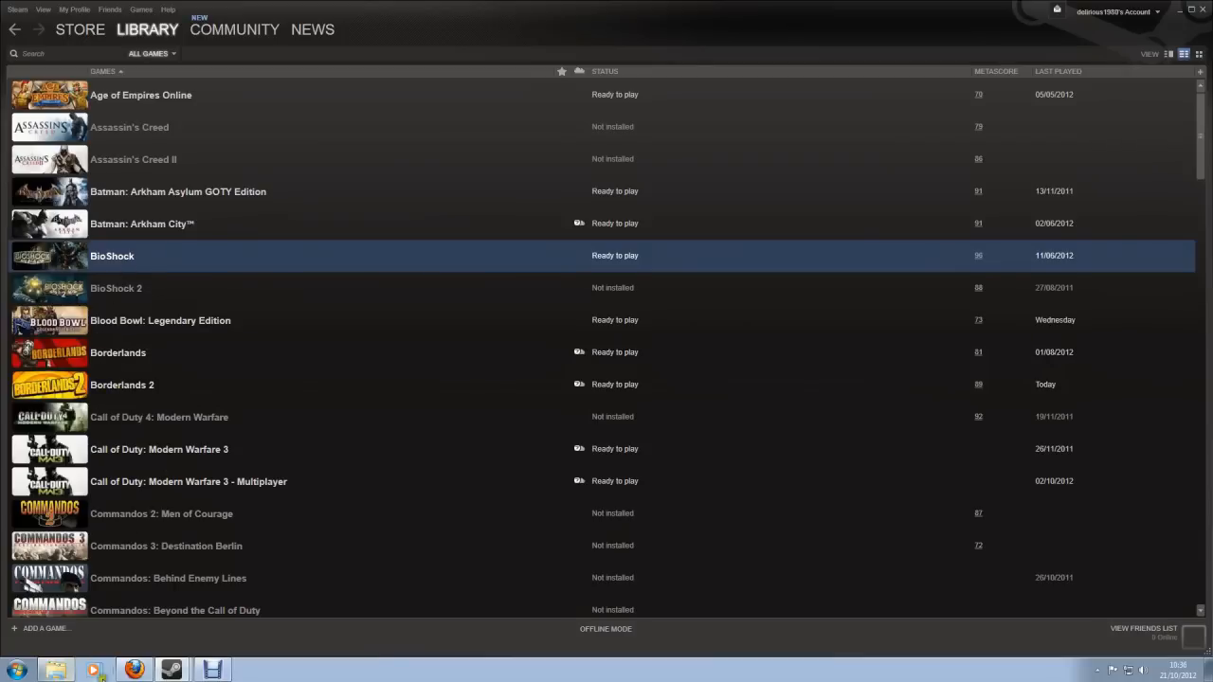
Switch back to Firefox and open the Sandboxie site's download page to view the installer options
{"action": "left_click", "coordinate": [131, 670]}
{"action": "left_click", "coordinate": [358, 36]}
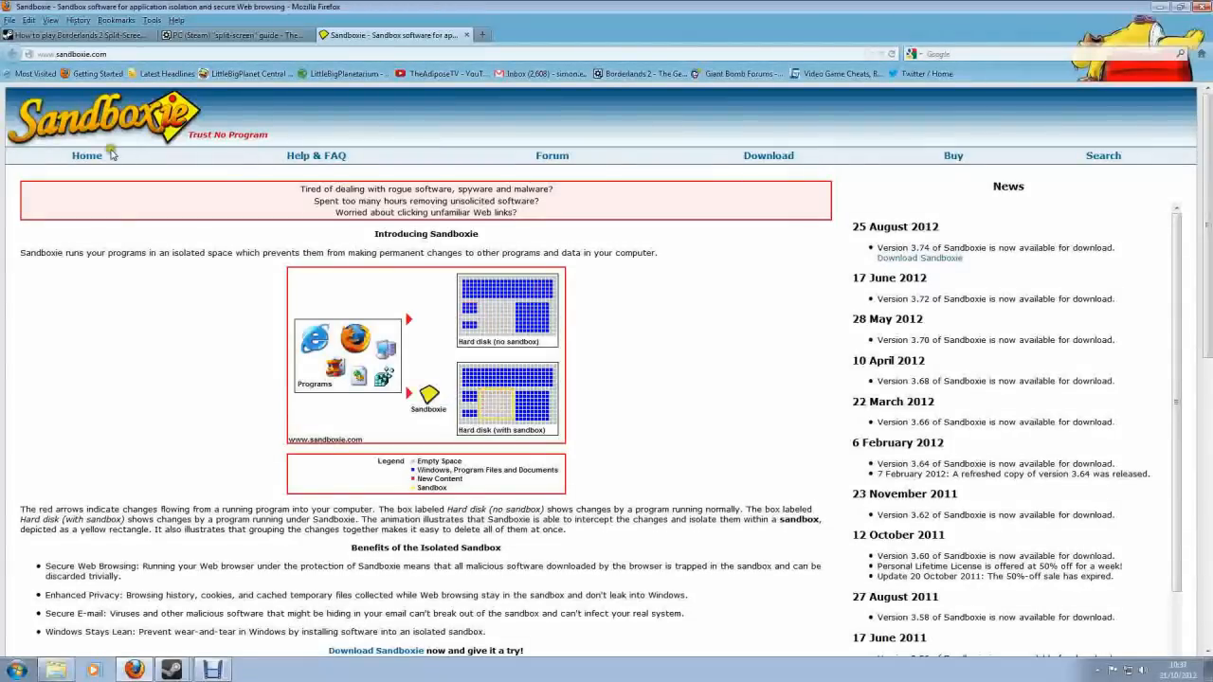
{"action": "left_click", "coordinate": [768, 160]}
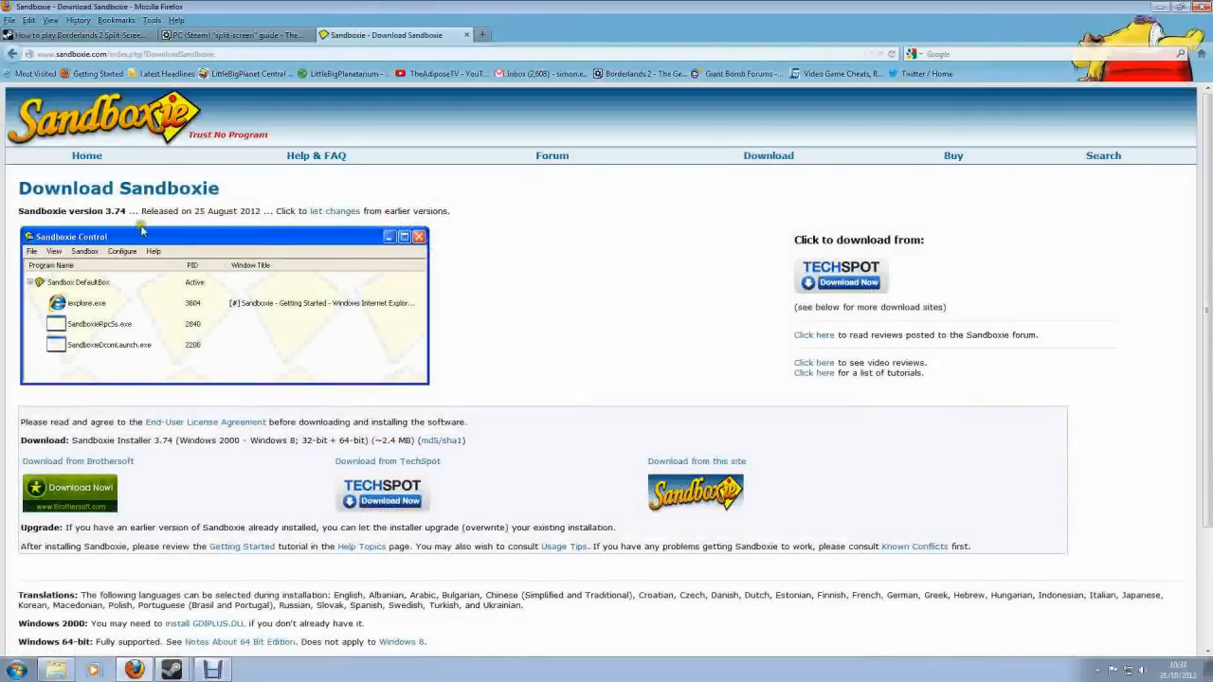
{"action": "scroll", "coordinate": [116, 384], "scroll_direction": "down", "scroll_amount": 3}
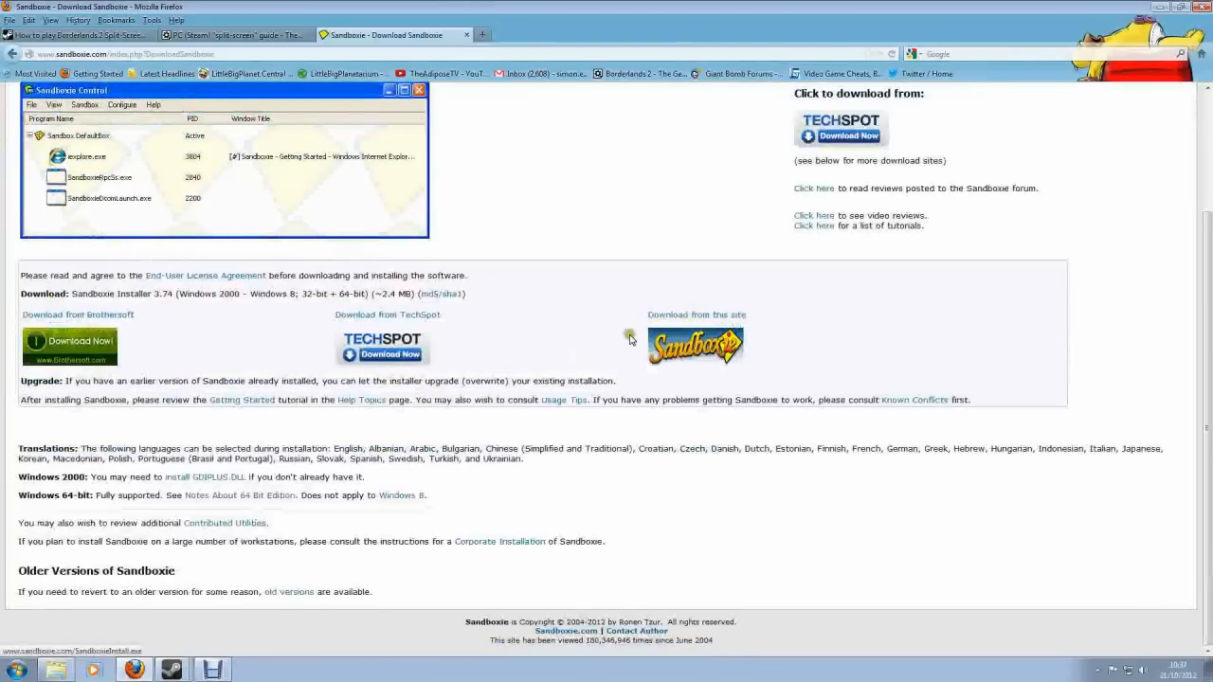
{"action": "scroll", "coordinate": [491, 204], "scroll_direction": "up", "scroll_amount": 3}
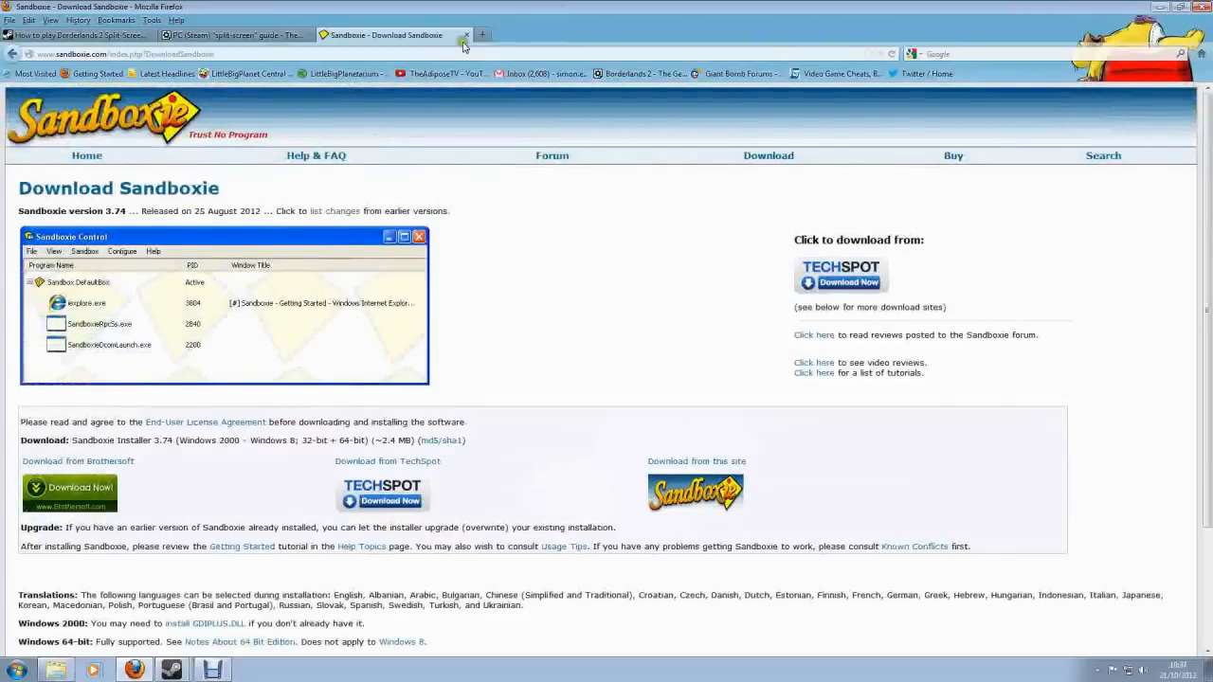
Launch Sandboxie Control from the installed programs and move its window to the upper part of the screen
{"action": "left_click", "coordinate": [17, 670]}
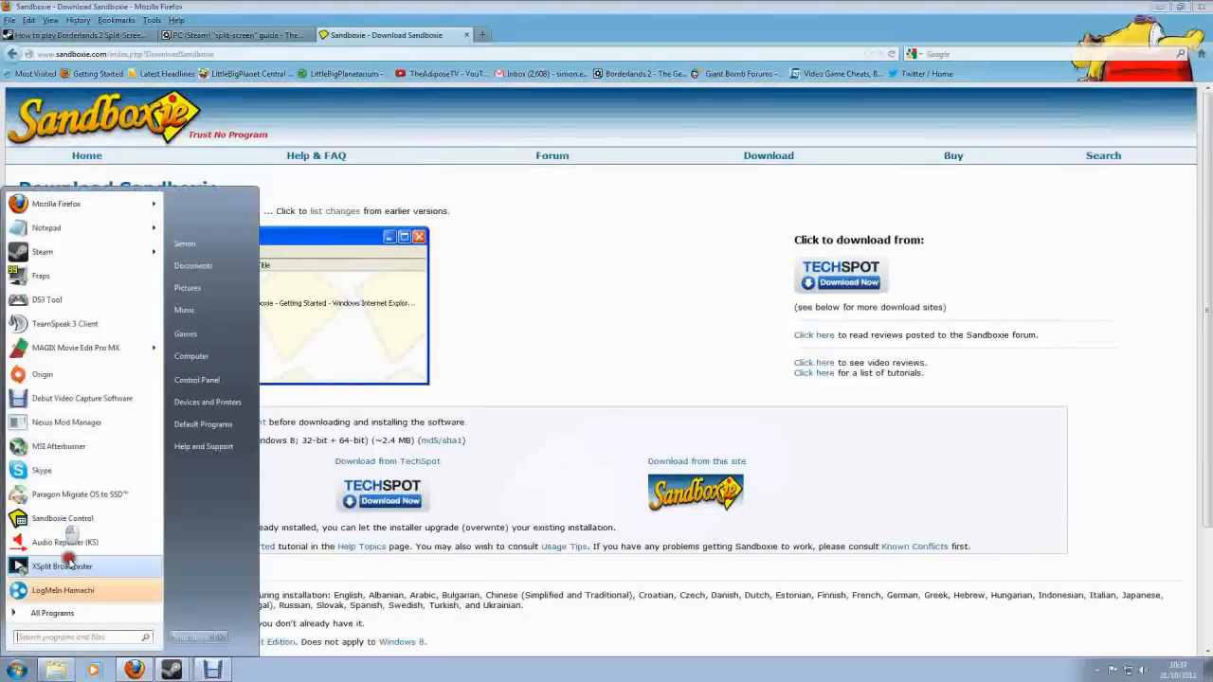
{"action": "left_click", "coordinate": [49, 612]}
{"action": "scroll", "coordinate": [84, 494], "scroll_direction": "down", "scroll_amount": 5}
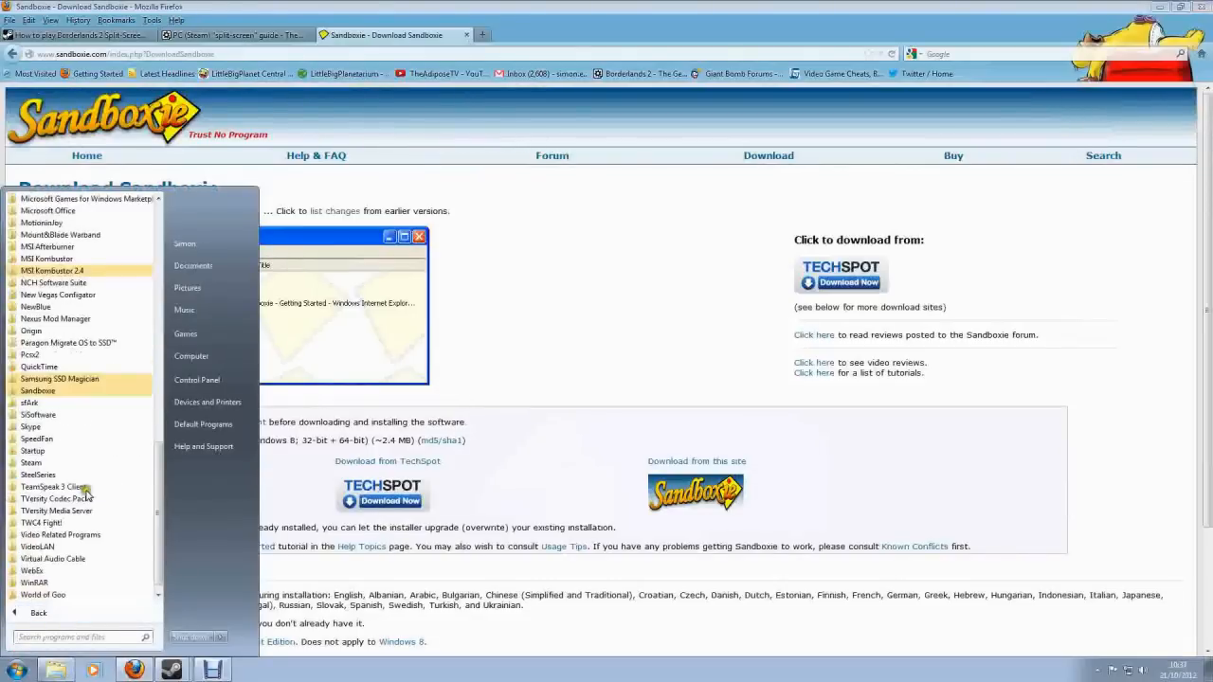
{"action": "scroll", "coordinate": [85, 493], "scroll_direction": "down", "scroll_amount": 1}
{"action": "left_click", "coordinate": [43, 379]}
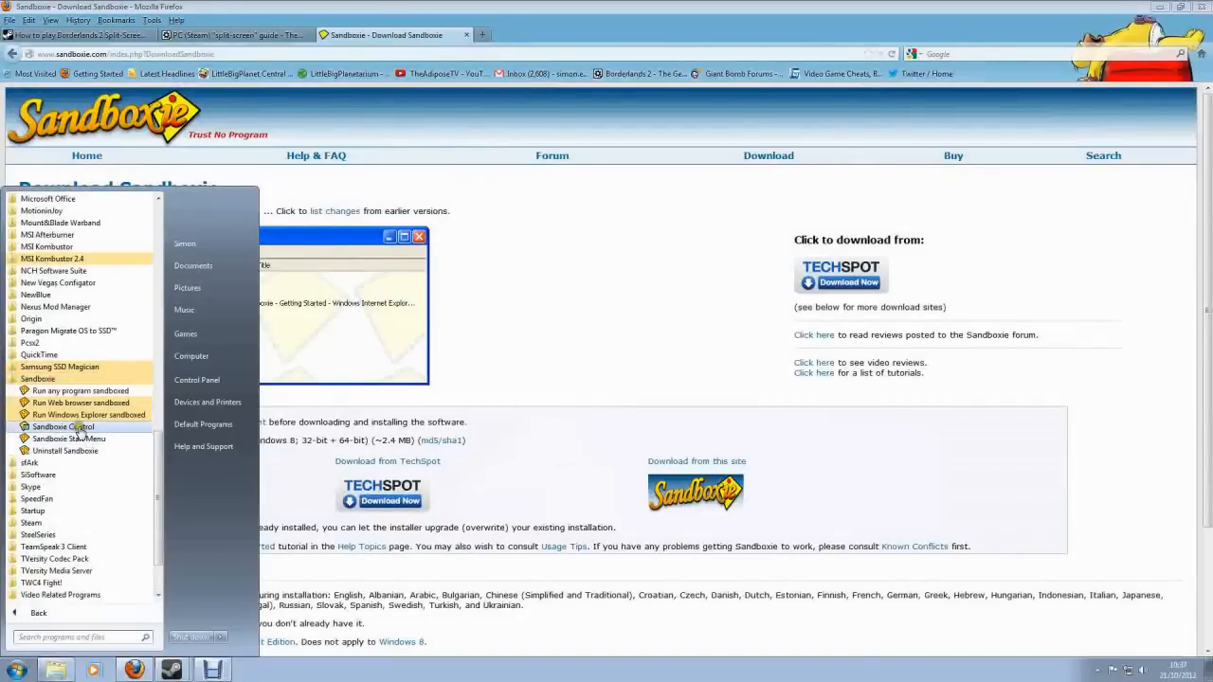
{"action": "left_click", "coordinate": [63, 427]}
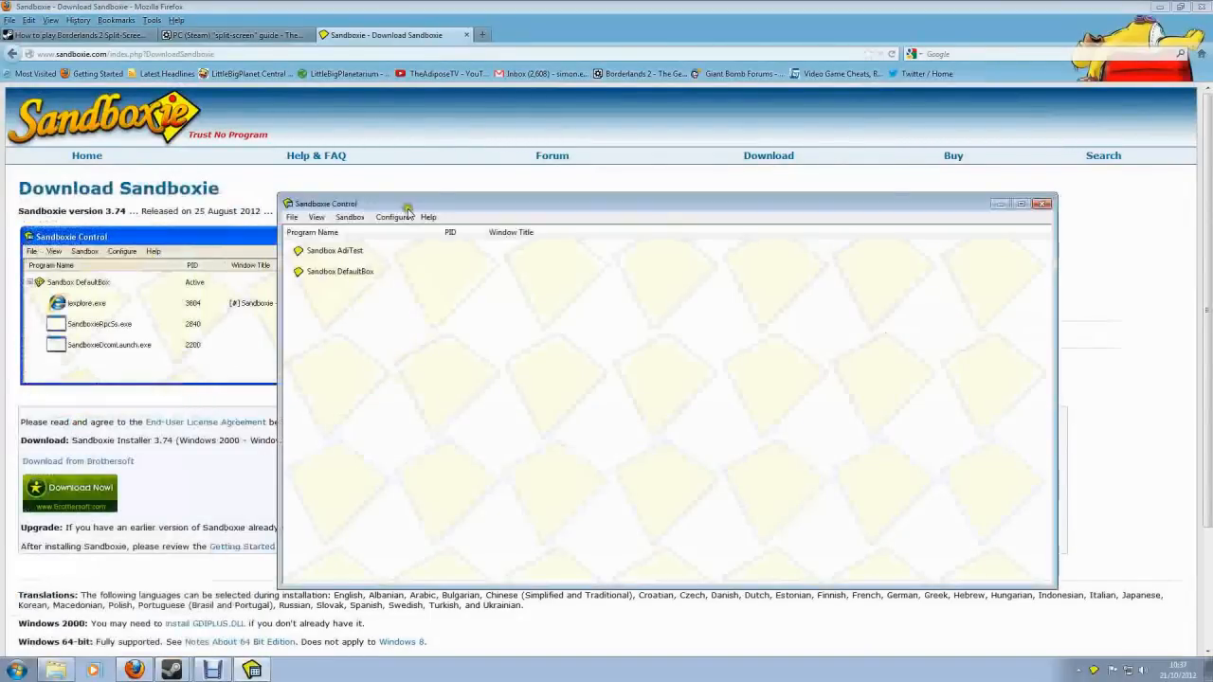
{"action": "left_click_drag", "start_coordinate": [425, 209], "coordinate": [499, 113]}
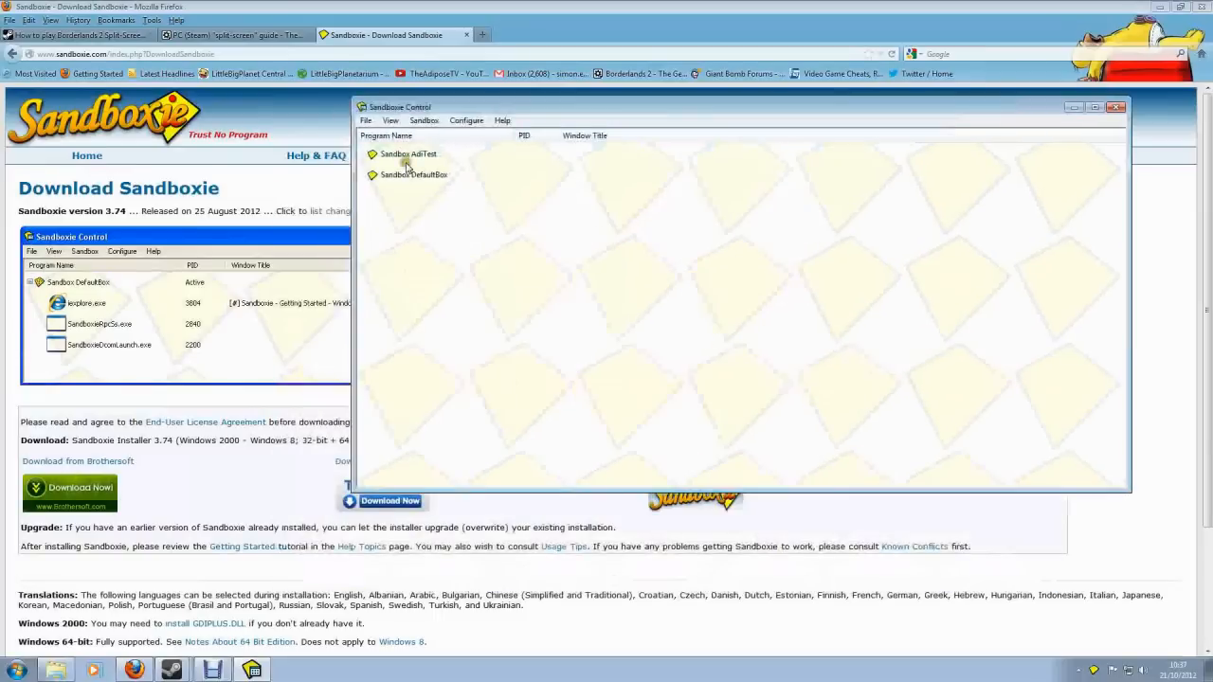
{"action": "left_click", "coordinate": [389, 155]}
{"action": "left_click", "coordinate": [387, 178]}
{"action": "left_click", "coordinate": [392, 154]}
{"action": "left_click", "coordinate": [393, 176]}
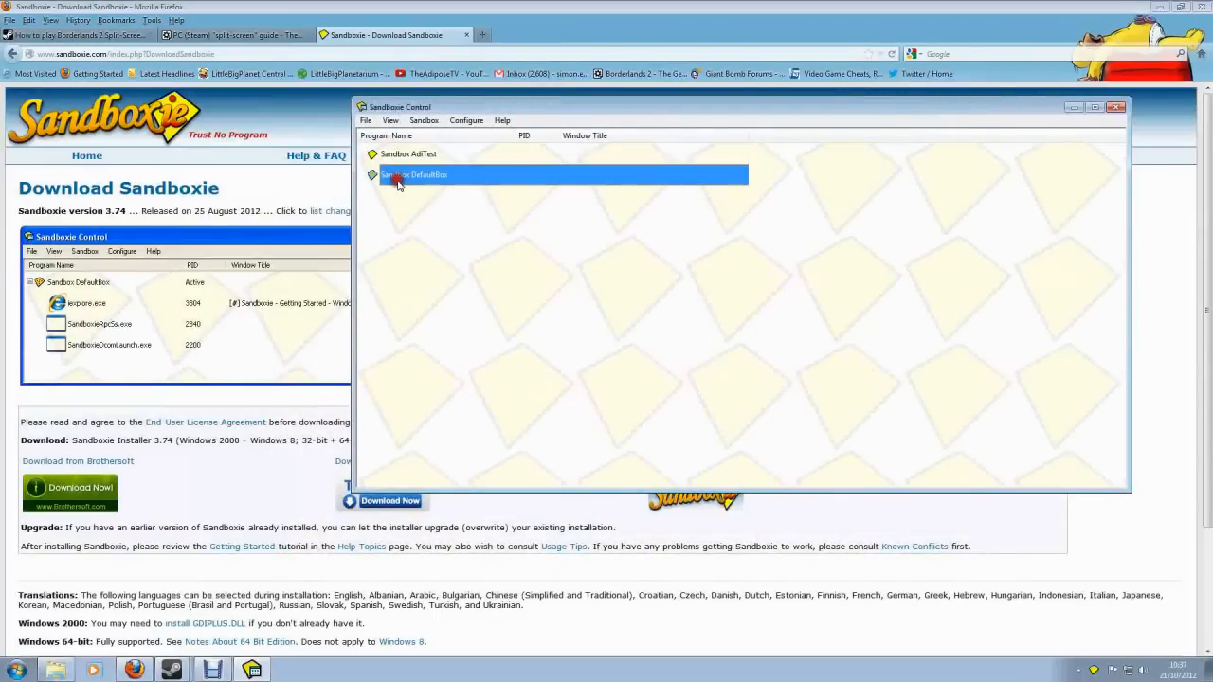
{"action": "left_click", "coordinate": [389, 156]}
{"action": "left_click", "coordinate": [402, 175]}
Create a new sandbox named steam2 without copying settings from an existing sandbox, and select it
{"action": "left_click", "coordinate": [433, 124]}
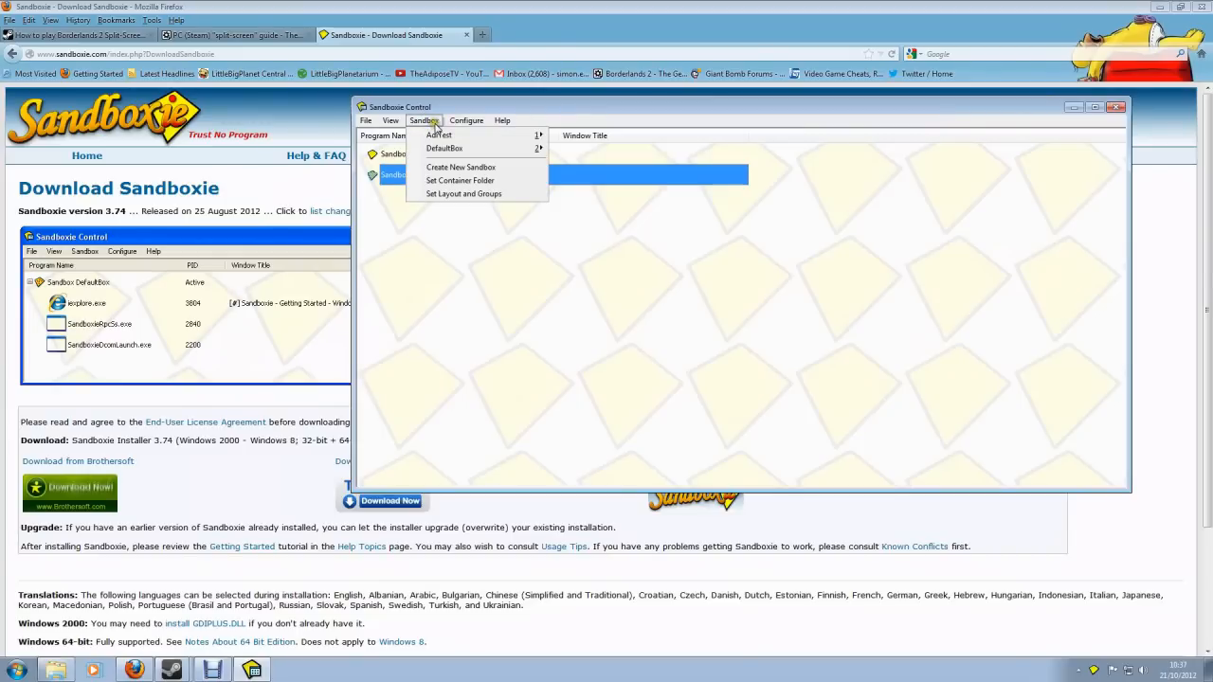
{"action": "left_click", "coordinate": [443, 171]}
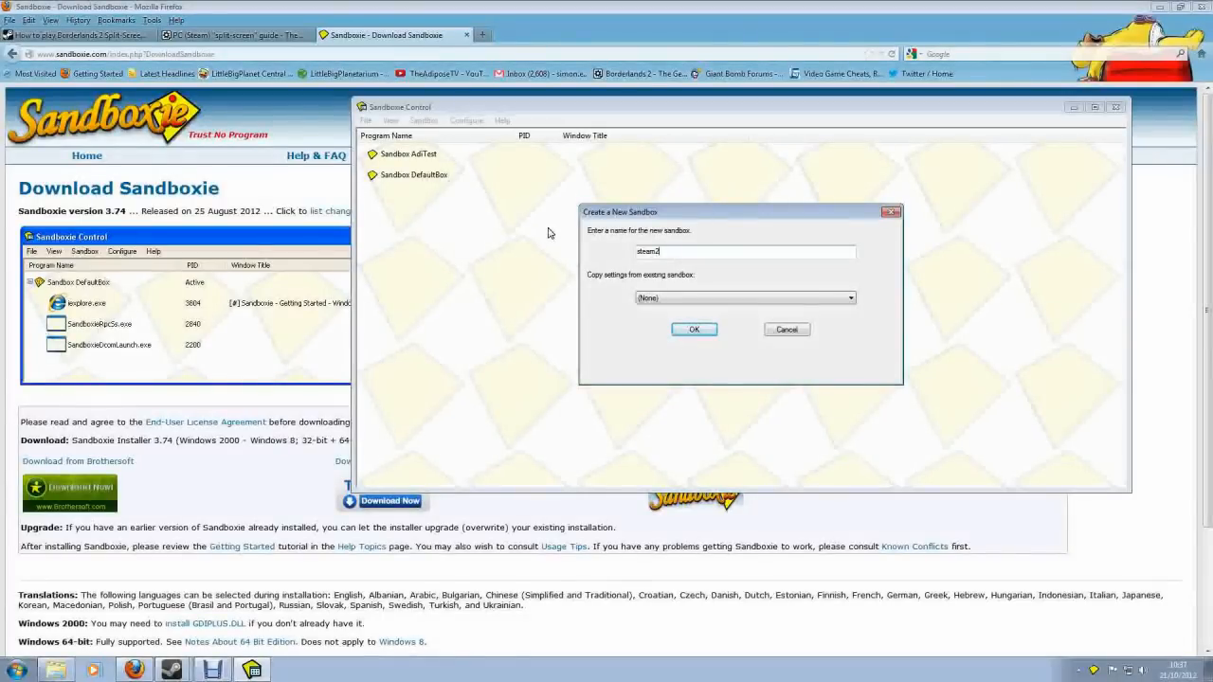
{"action": "left_click", "coordinate": [701, 333]}
{"action": "left_click", "coordinate": [419, 195]}
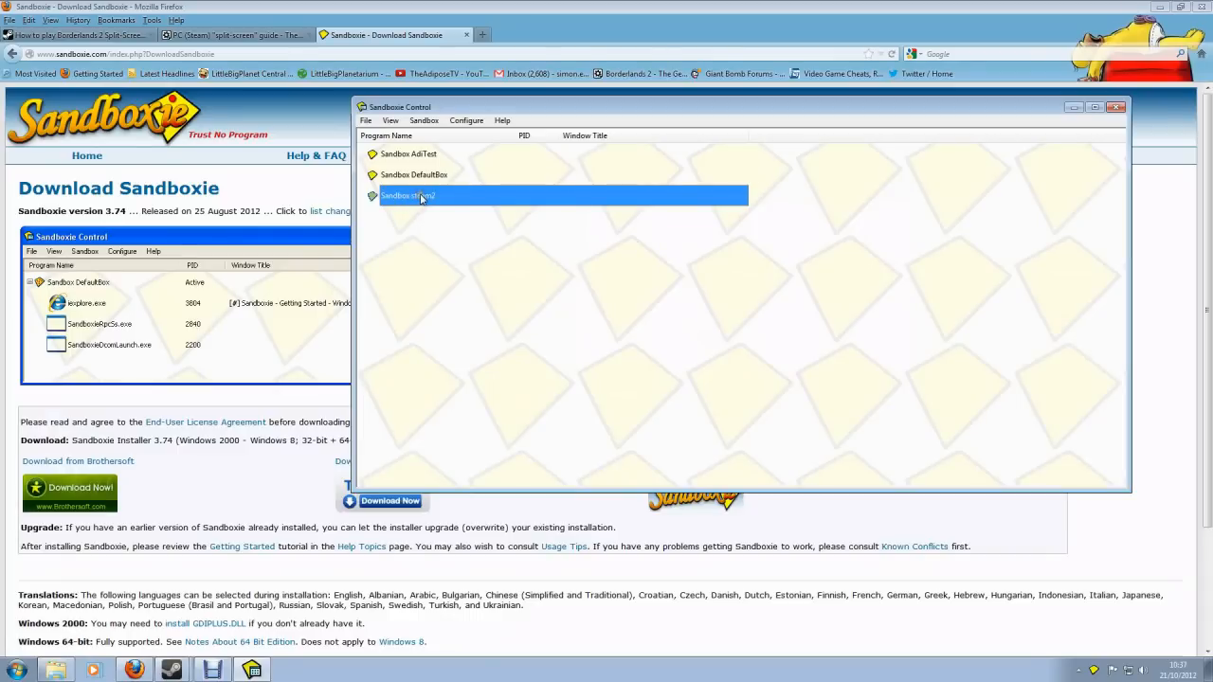
Restore Firefox to a smaller window, show the Gearbox split-screen guide, and move the window off to the other monitor
{"action": "double_click", "coordinate": [277, 7]}
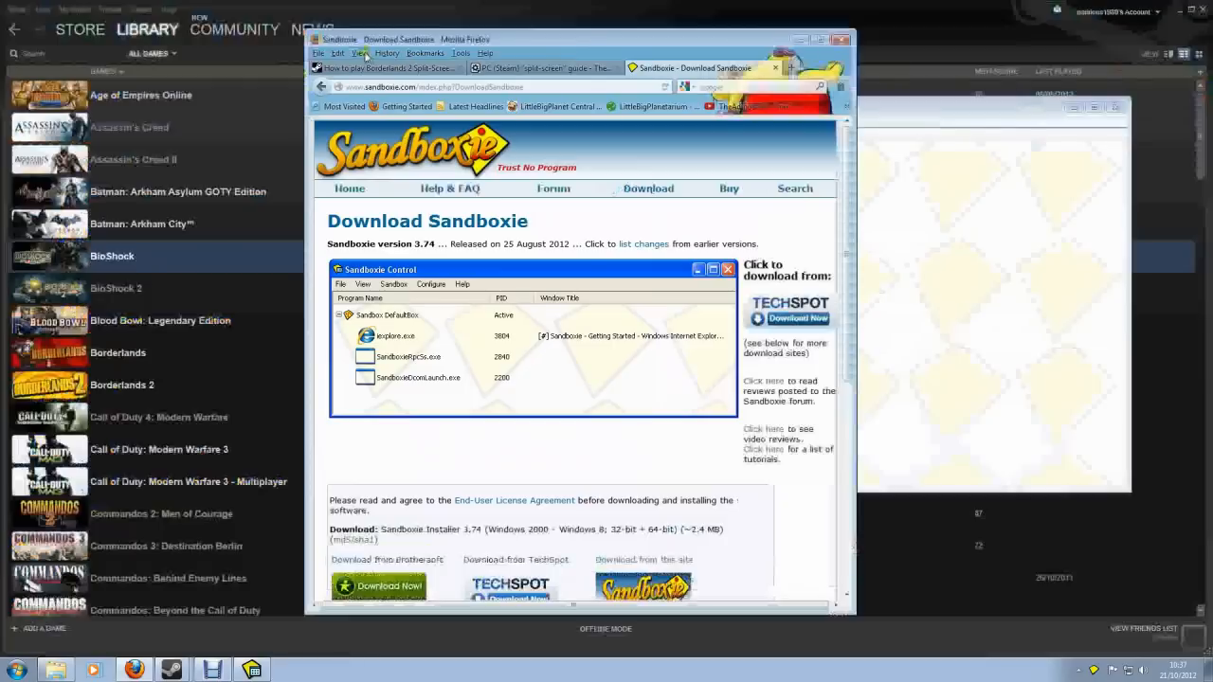
{"action": "left_click", "coordinate": [507, 67]}
{"action": "left_click_drag", "start_coordinate": [506, 42], "coordinate": [1212, 7]}
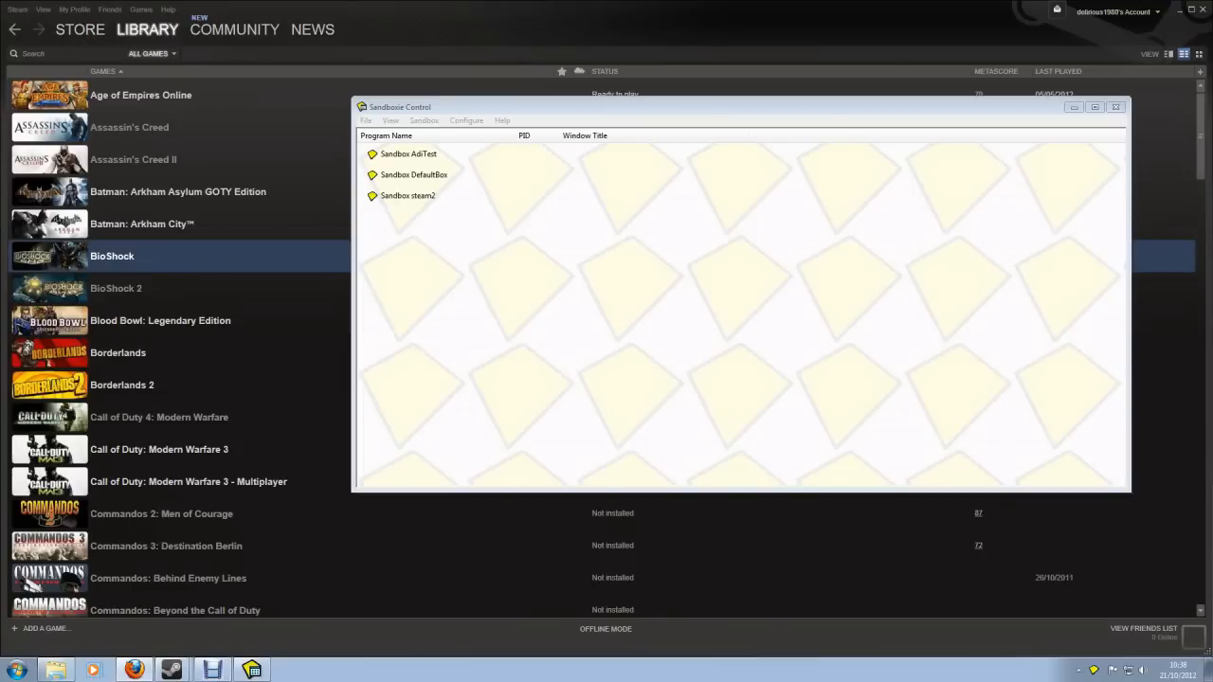
{"action": "left_click", "coordinate": [420, 197]}
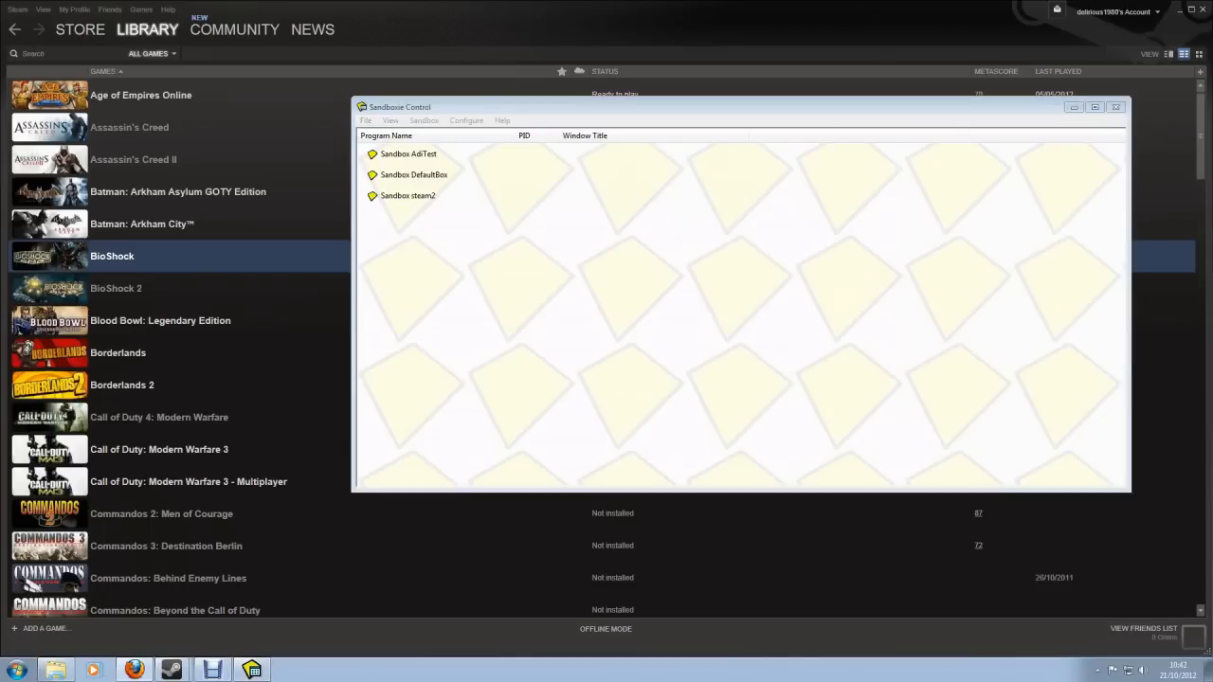
Bring the Firefox window back to check the guide's Sandboxie settings, and return it to the other monitor
{"action": "left_click_drag", "start_coordinate": [1212, 161], "coordinate": [523, 49]}
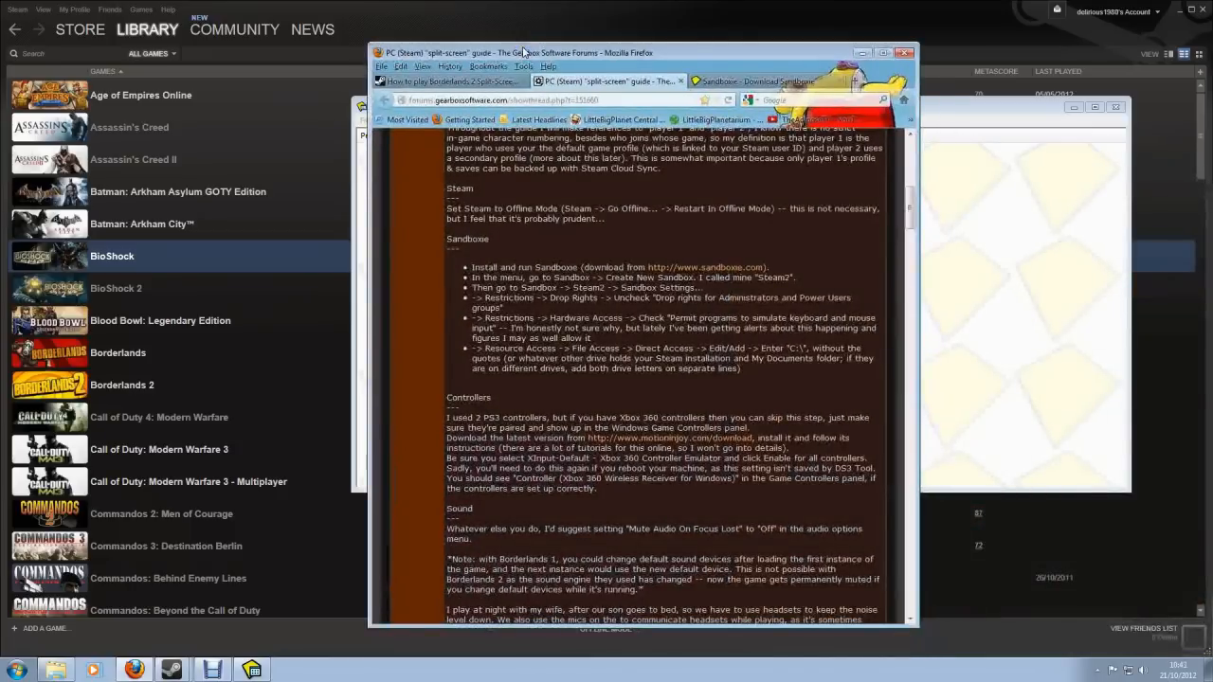
{"action": "scroll", "coordinate": [516, 283], "scroll_direction": "up", "scroll_amount": 2}
{"action": "scroll", "coordinate": [518, 280], "scroll_direction": "down", "scroll_amount": 2}
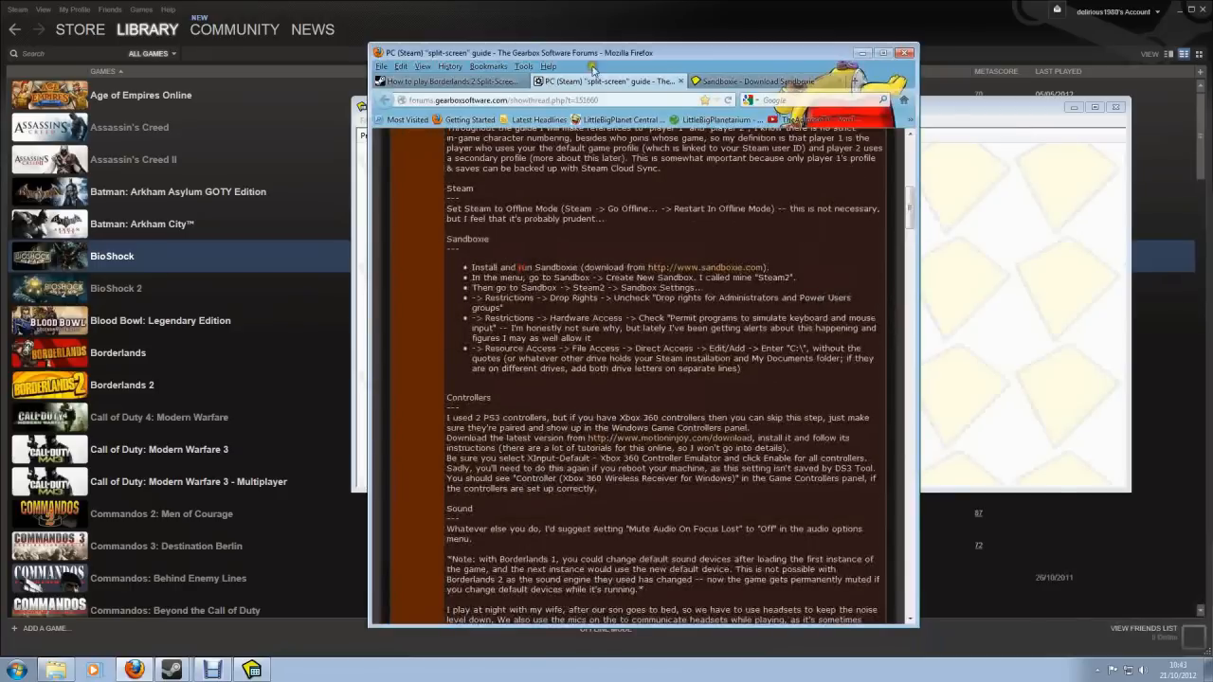
{"action": "left_click_drag", "start_coordinate": [551, 54], "coordinate": [1212, 12]}
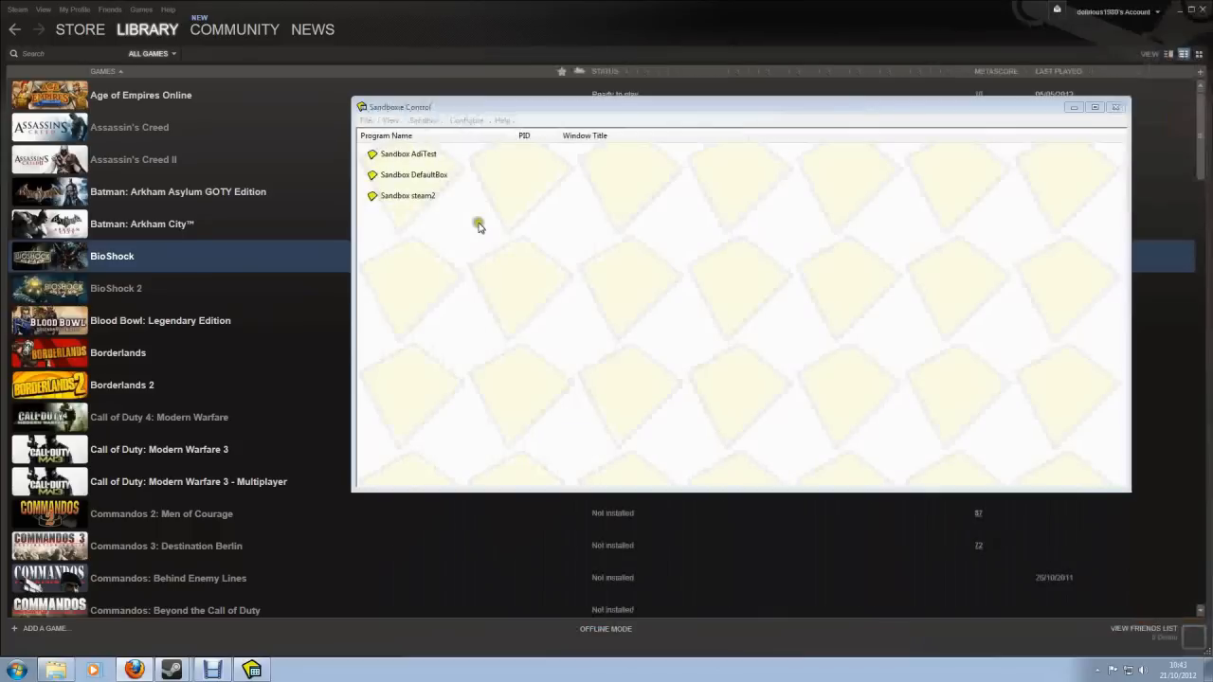
In the steam2 sandbox settings, stop dropping rights from Administrators and Power Users groups and apply the change
{"action": "left_click", "coordinate": [417, 197]}
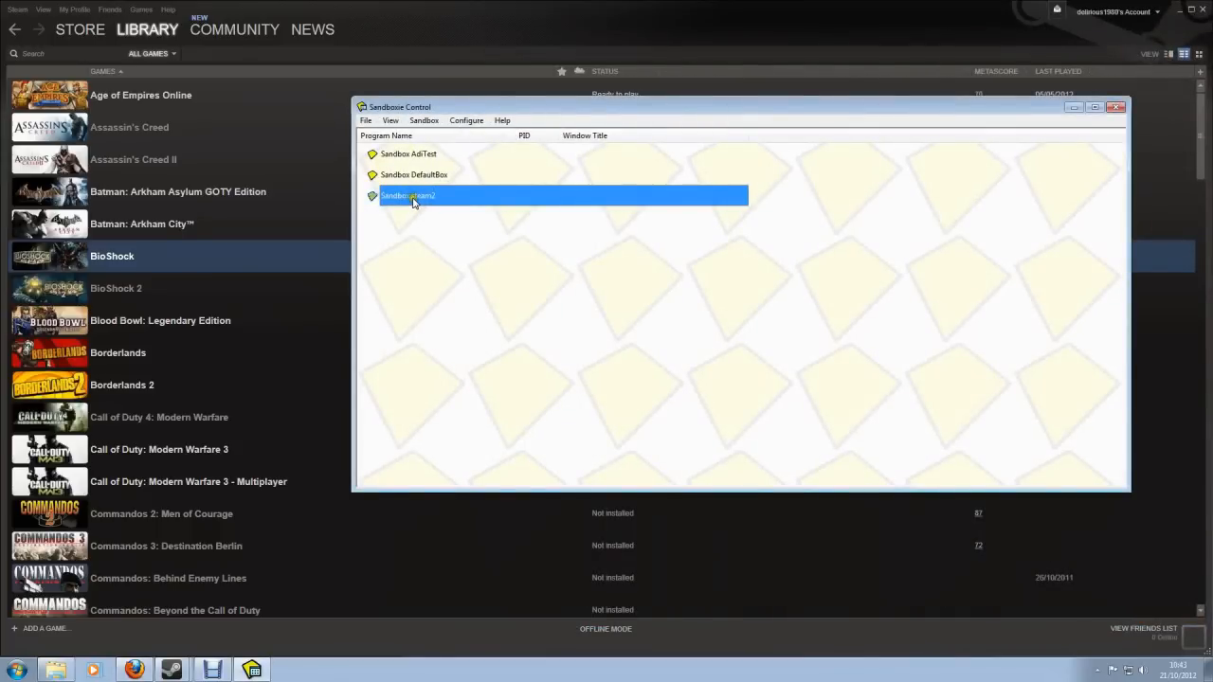
{"action": "right_click", "coordinate": [414, 199]}
{"action": "left_click", "coordinate": [451, 286]}
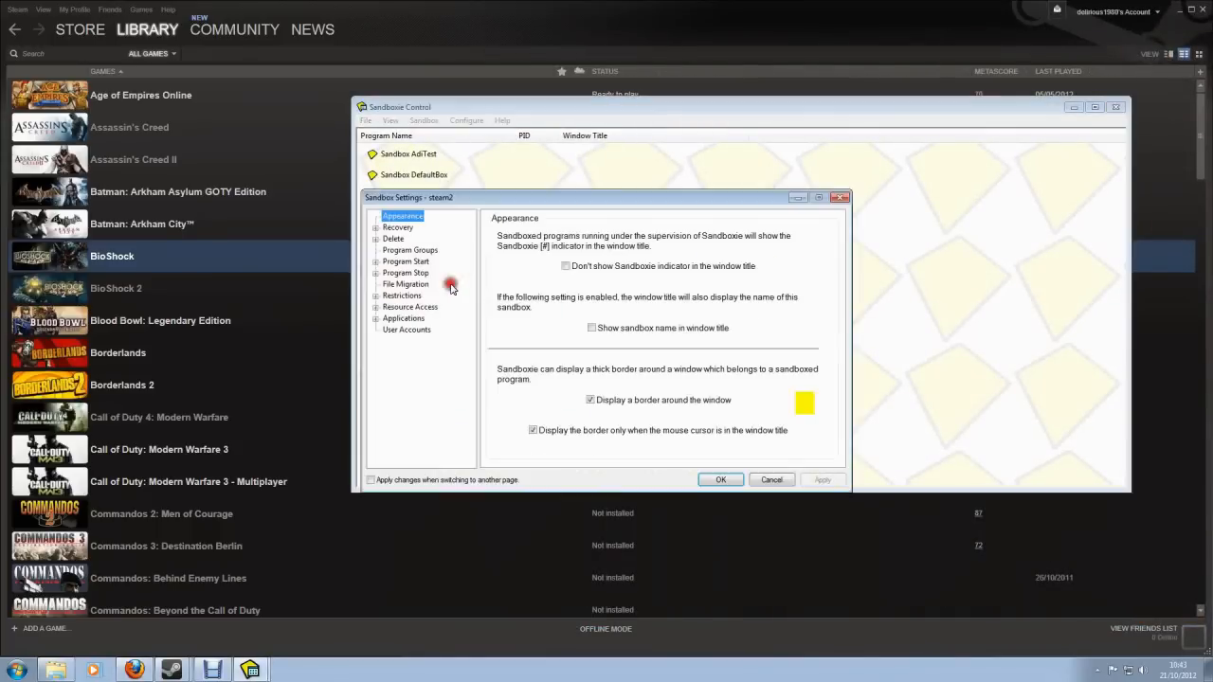
{"action": "left_click_drag", "start_coordinate": [538, 203], "coordinate": [755, 108]}
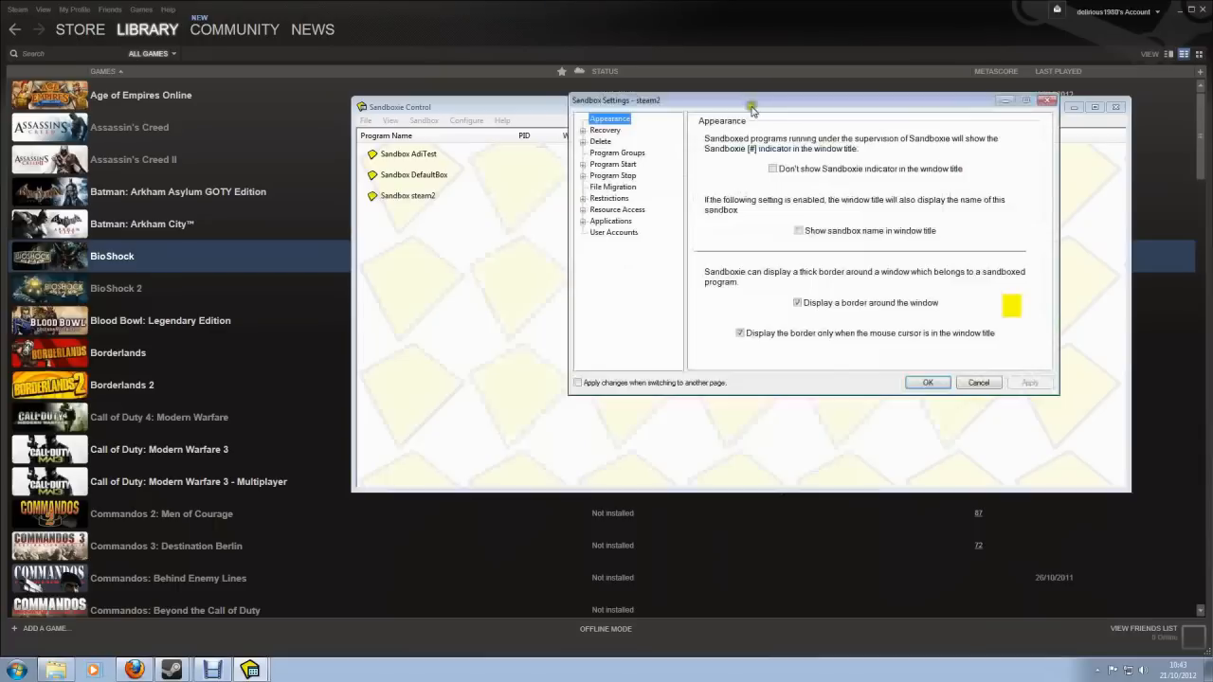
{"action": "double_click", "coordinate": [604, 198]}
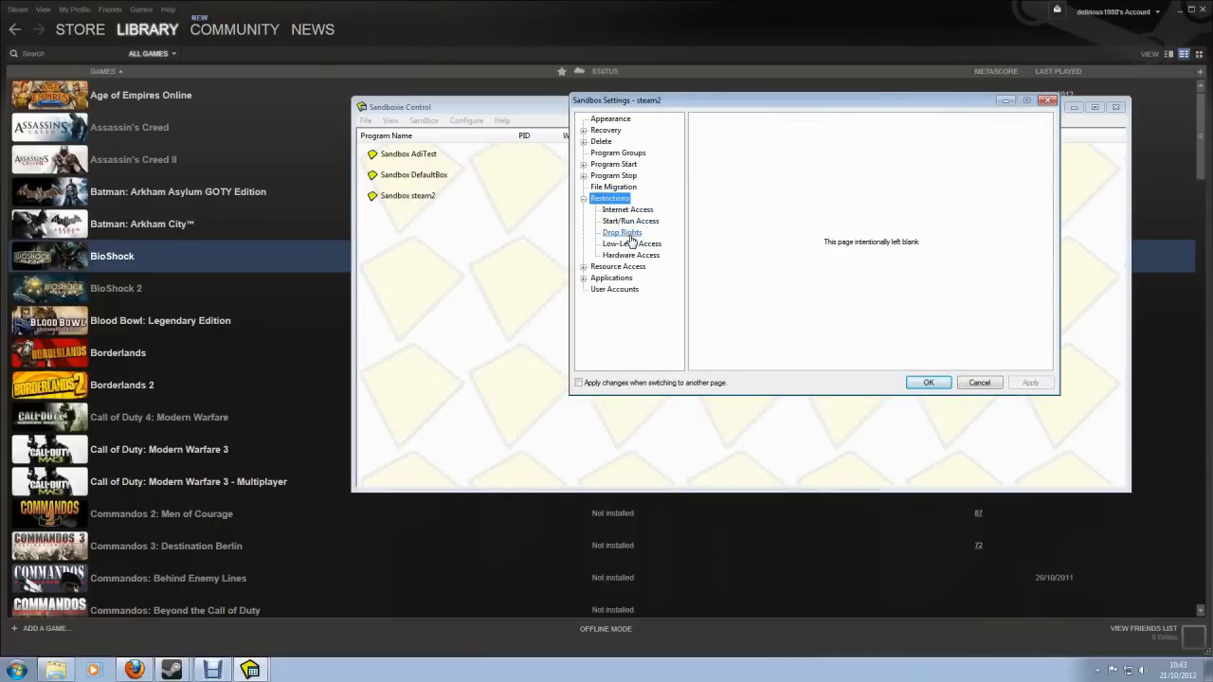
{"action": "left_click", "coordinate": [621, 234]}
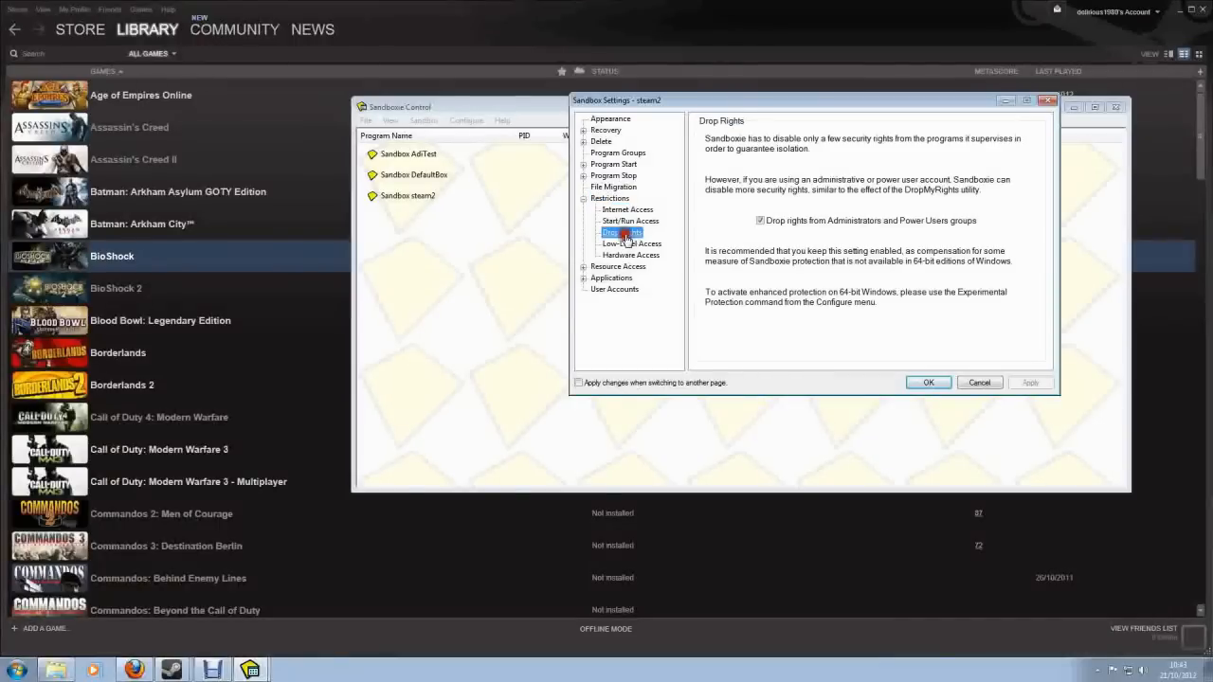
{"action": "left_click", "coordinate": [760, 222]}
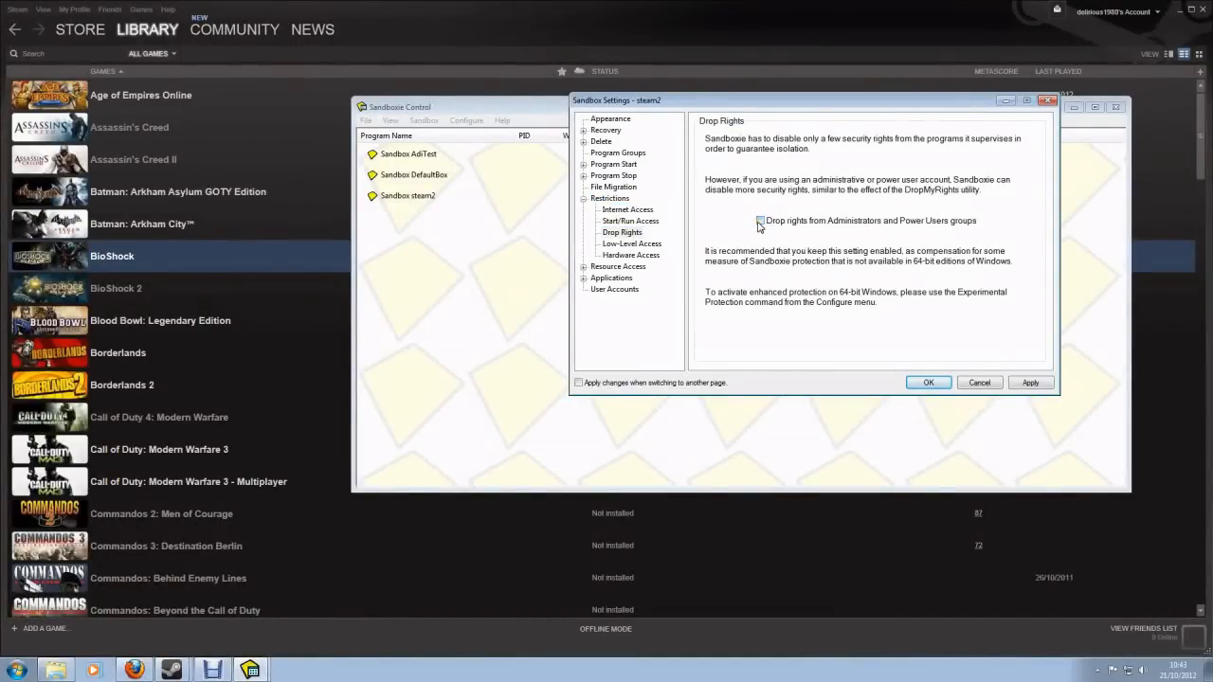
{"action": "left_click", "coordinate": [1028, 383]}
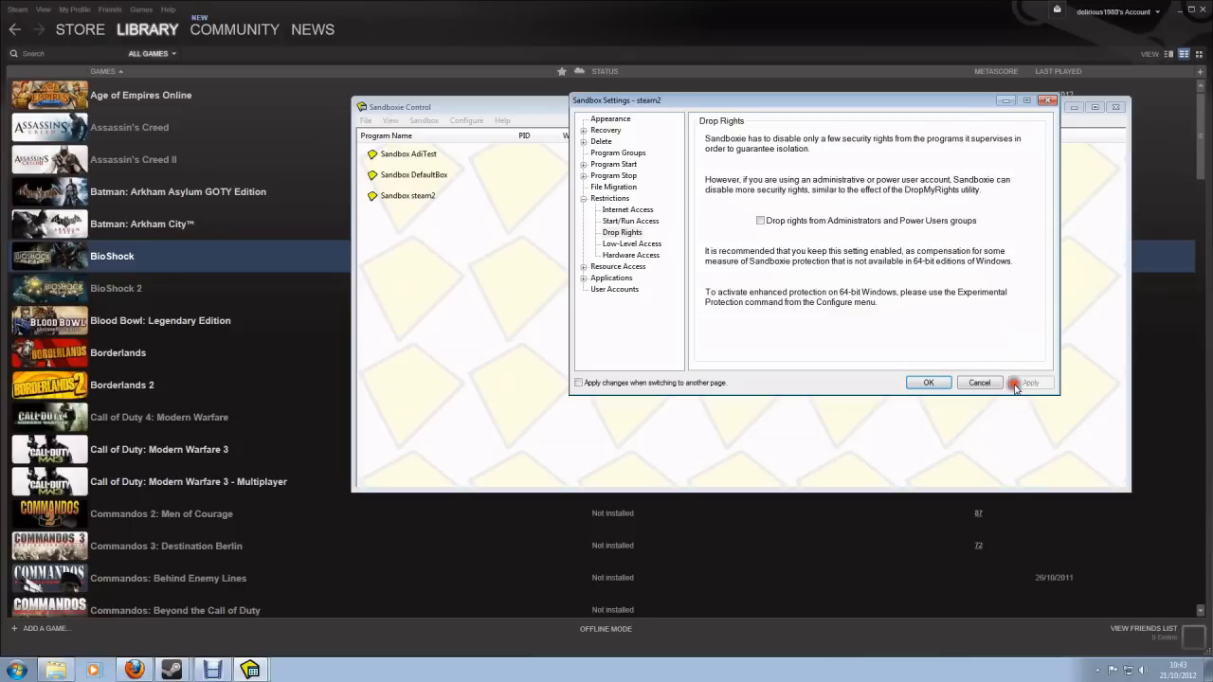
Permit programs in the steam2 sandbox to simulate keyboard and mouse input, and apply the change
{"action": "left_click", "coordinate": [625, 258]}
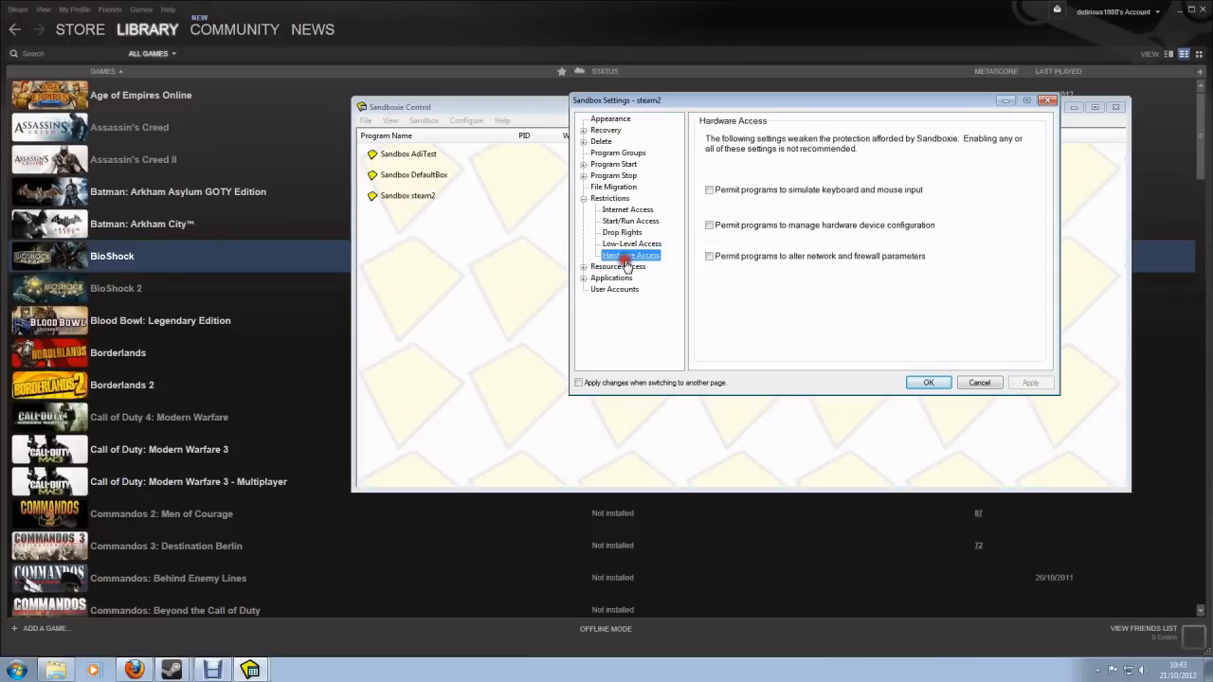
{"action": "left_click", "coordinate": [710, 193]}
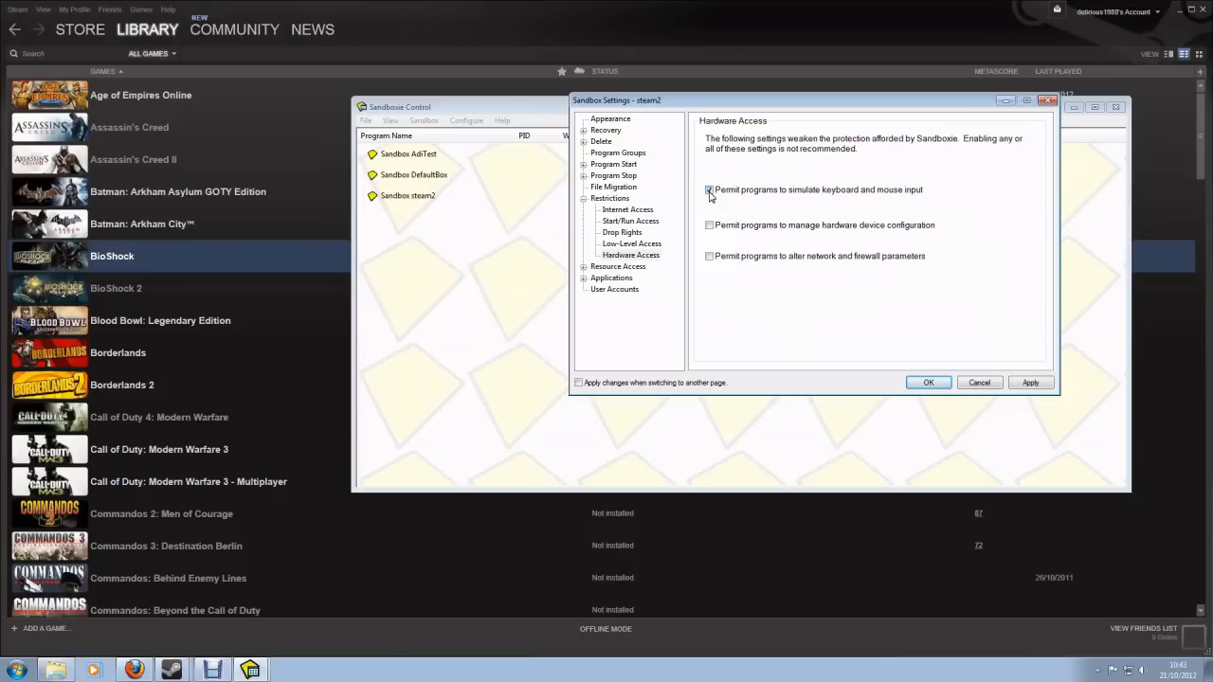
{"action": "left_click", "coordinate": [1026, 386]}
Add the Steam folder on the Games (D:) drive to the sandbox's direct file access list for all programs
{"action": "left_click", "coordinate": [584, 199]}
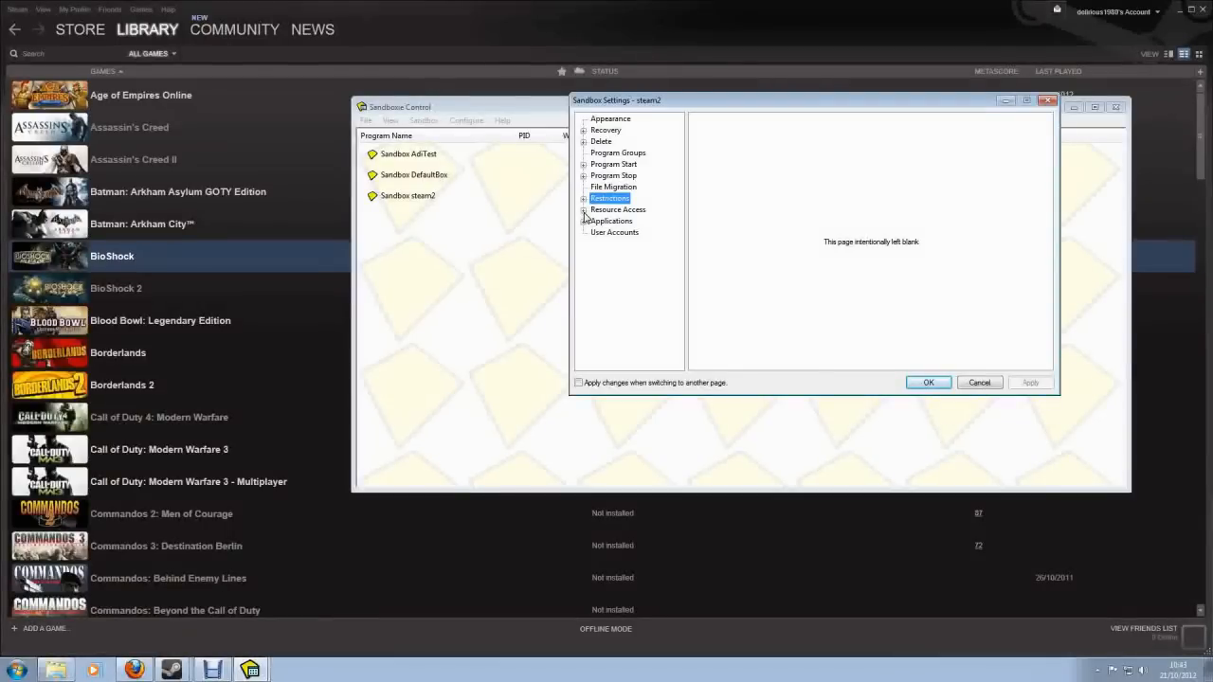
{"action": "left_click", "coordinate": [584, 210]}
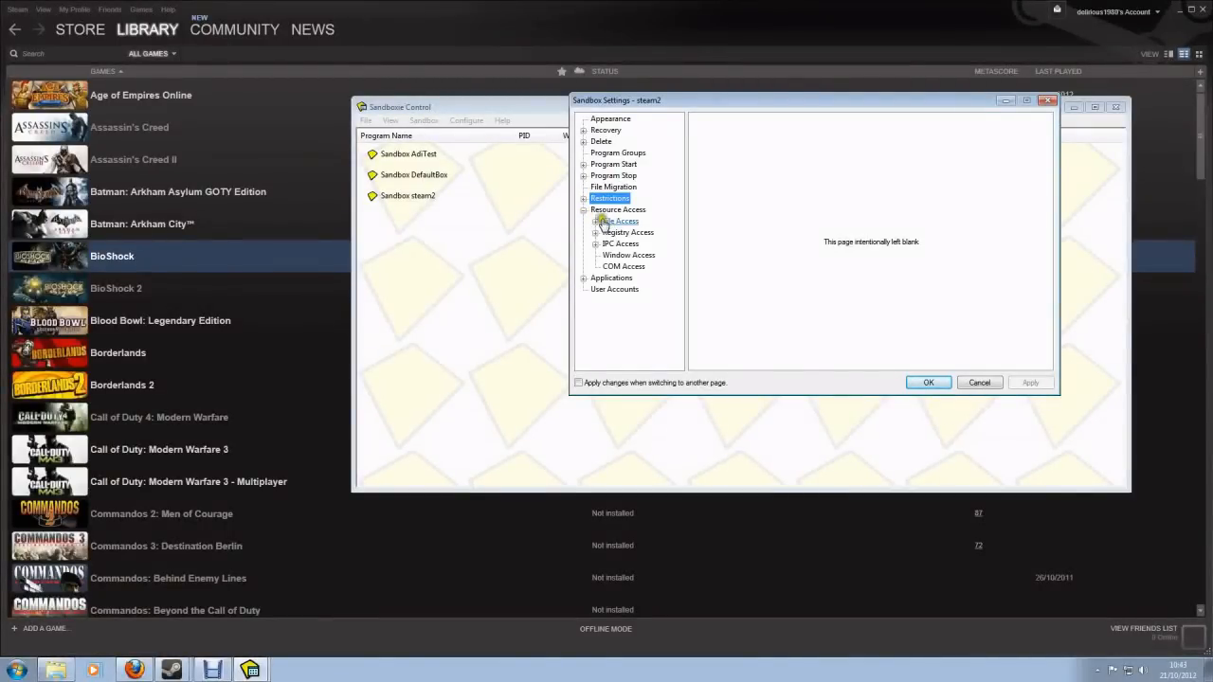
{"action": "left_click", "coordinate": [597, 222]}
{"action": "left_click", "coordinate": [604, 223]}
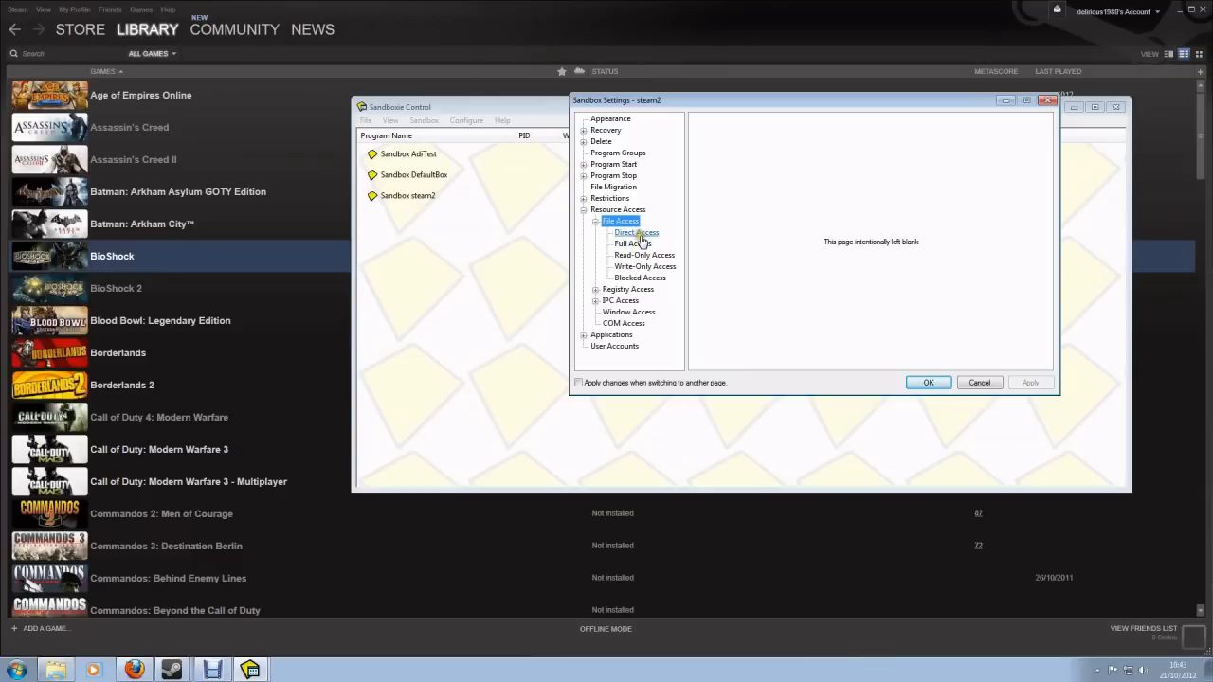
{"action": "left_click", "coordinate": [642, 234]}
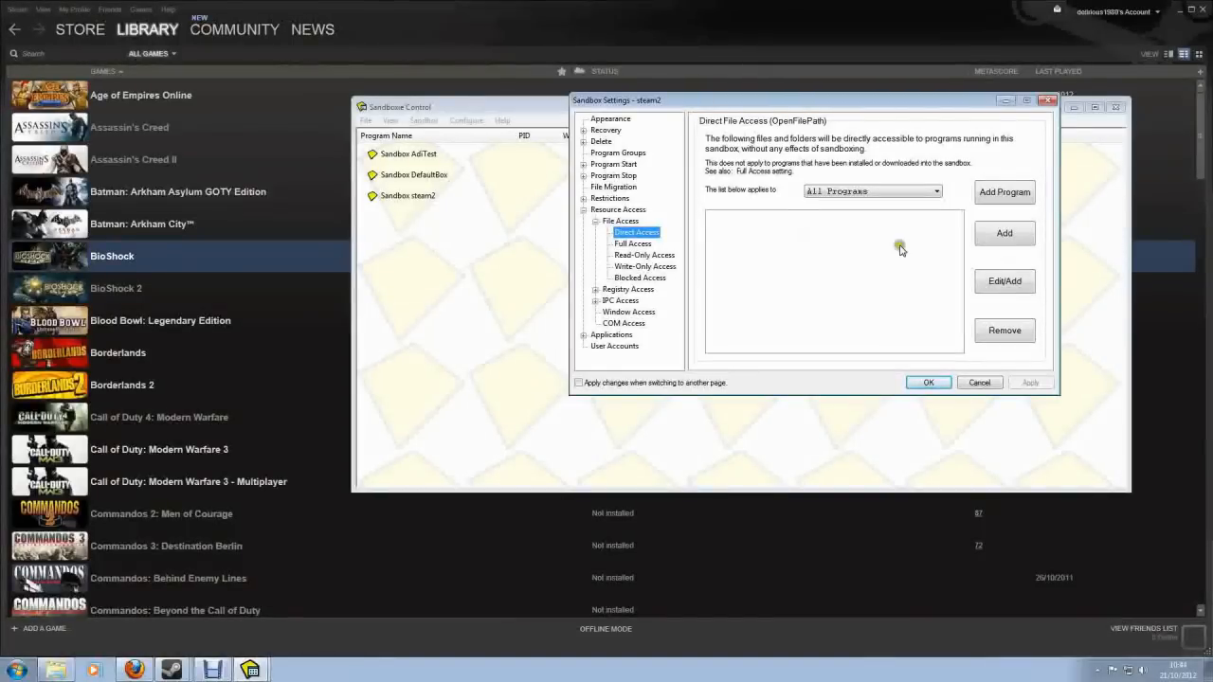
{"action": "left_click", "coordinate": [1010, 233]}
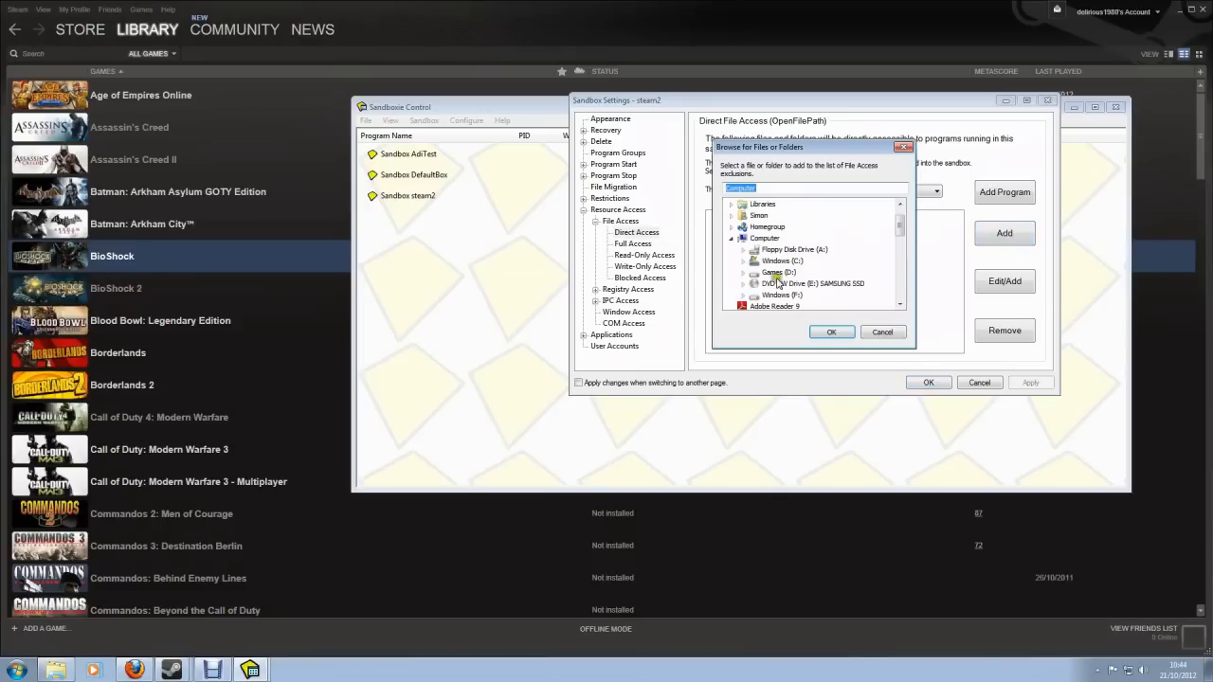
{"action": "left_click", "coordinate": [743, 272]}
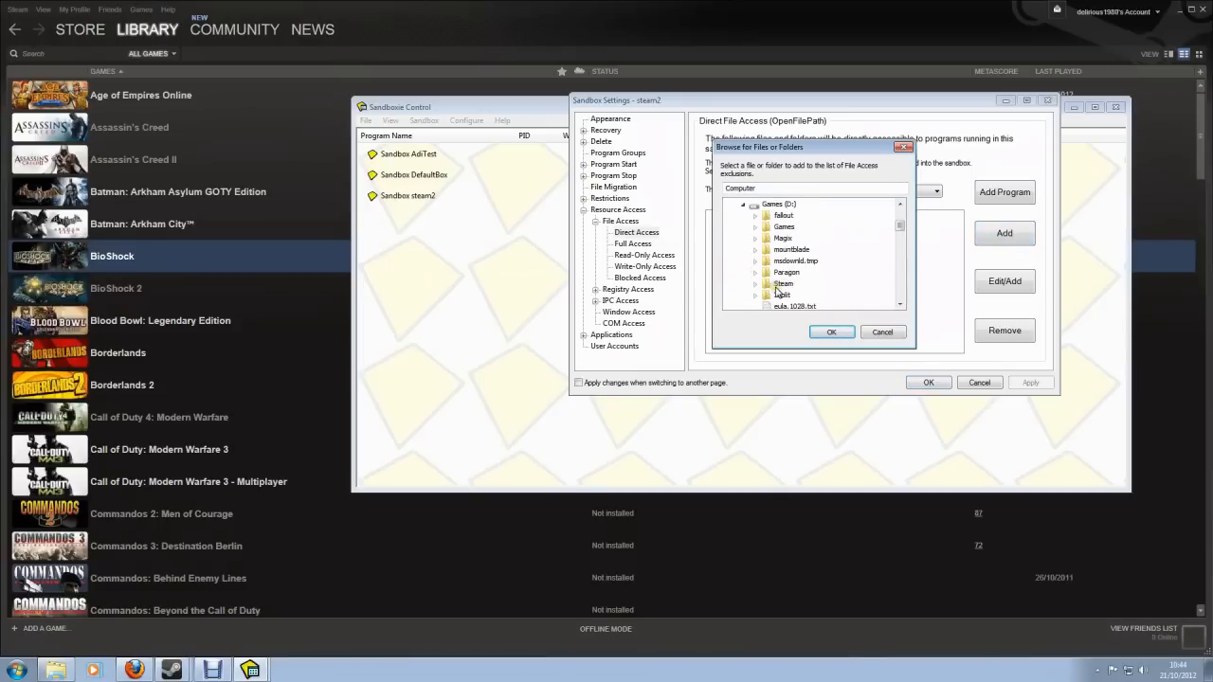
{"action": "left_click", "coordinate": [778, 285]}
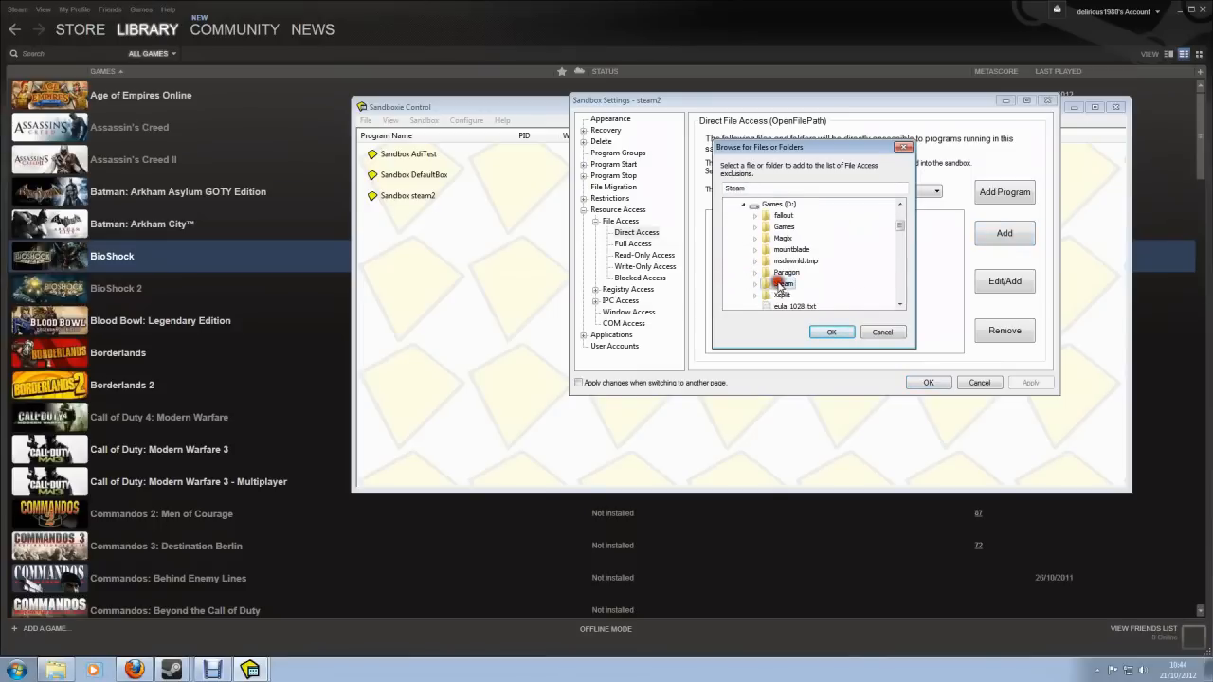
{"action": "left_click", "coordinate": [833, 333]}
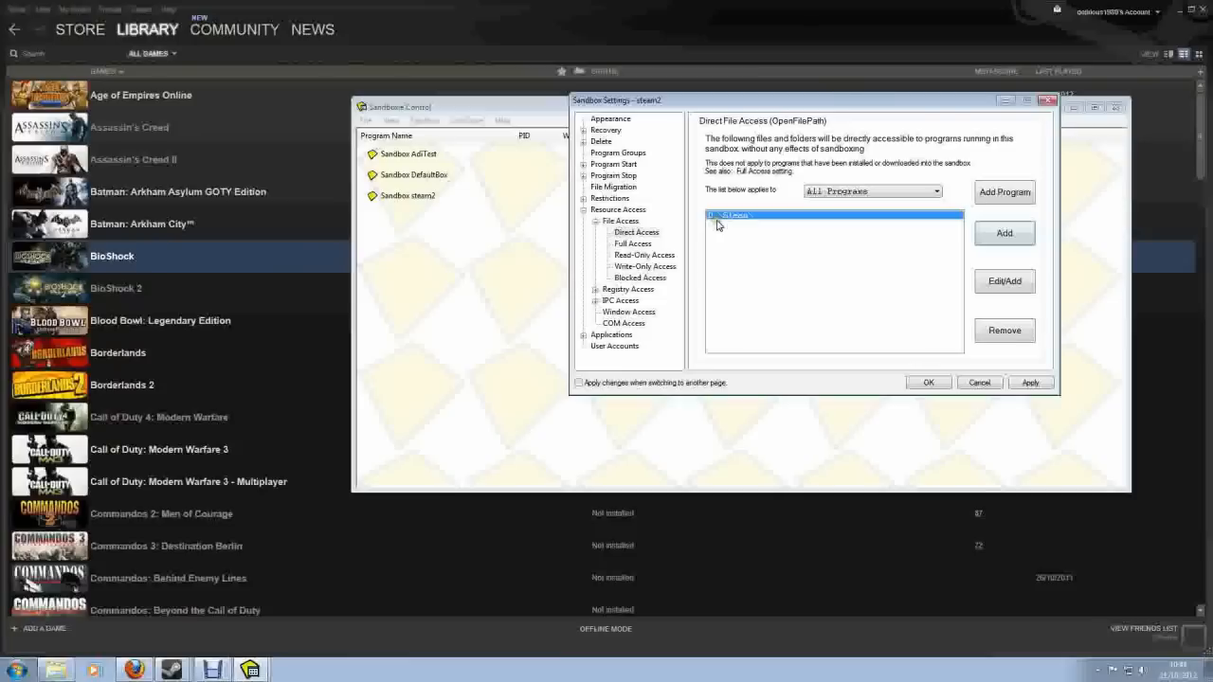
{"action": "left_click", "coordinate": [891, 273]}
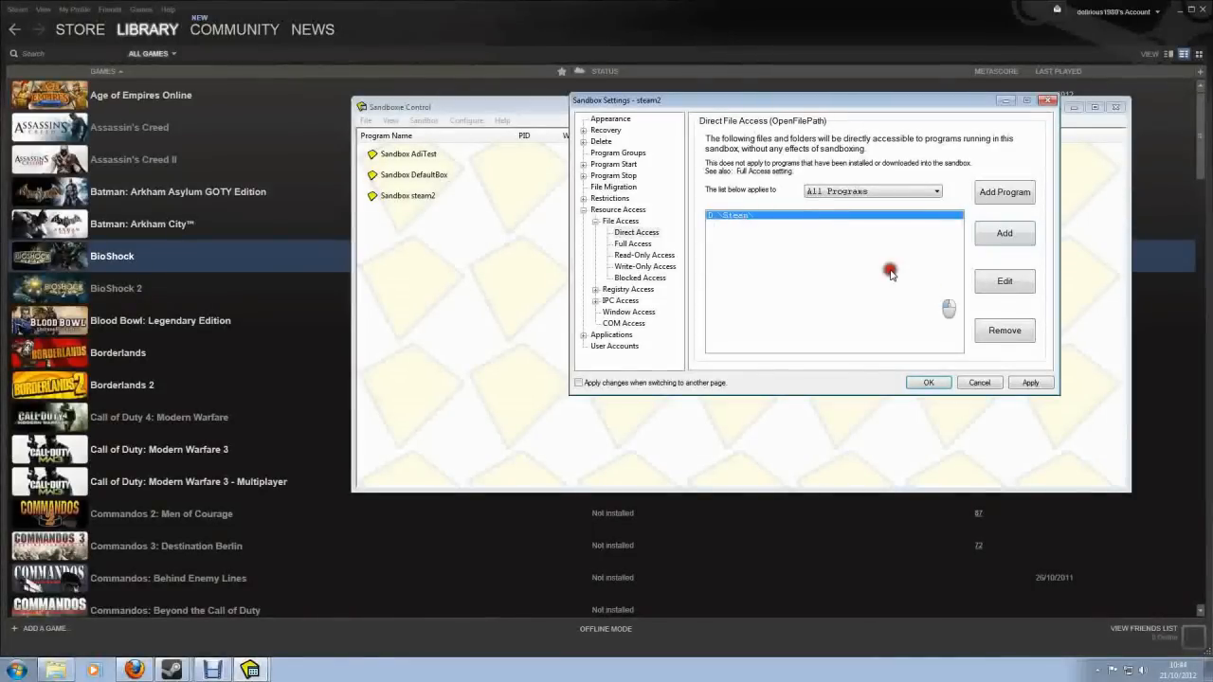
Add the My Games\Borderlands 2 folder from the user's profile on the Windows (F:) drive to the direct file access list
{"action": "left_click", "coordinate": [1005, 233]}
{"action": "left_click", "coordinate": [1006, 233]}
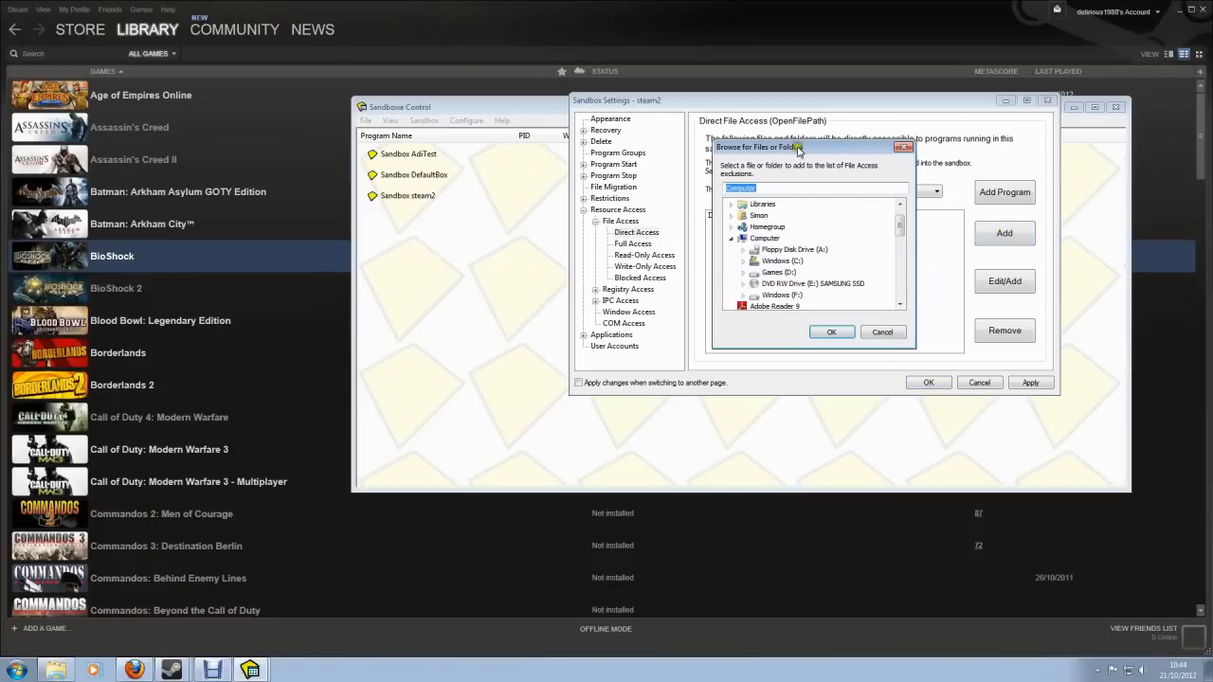
{"action": "left_click_drag", "start_coordinate": [798, 150], "coordinate": [592, 118]}
{"action": "left_click_drag", "start_coordinate": [692, 189], "coordinate": [690, 207]}
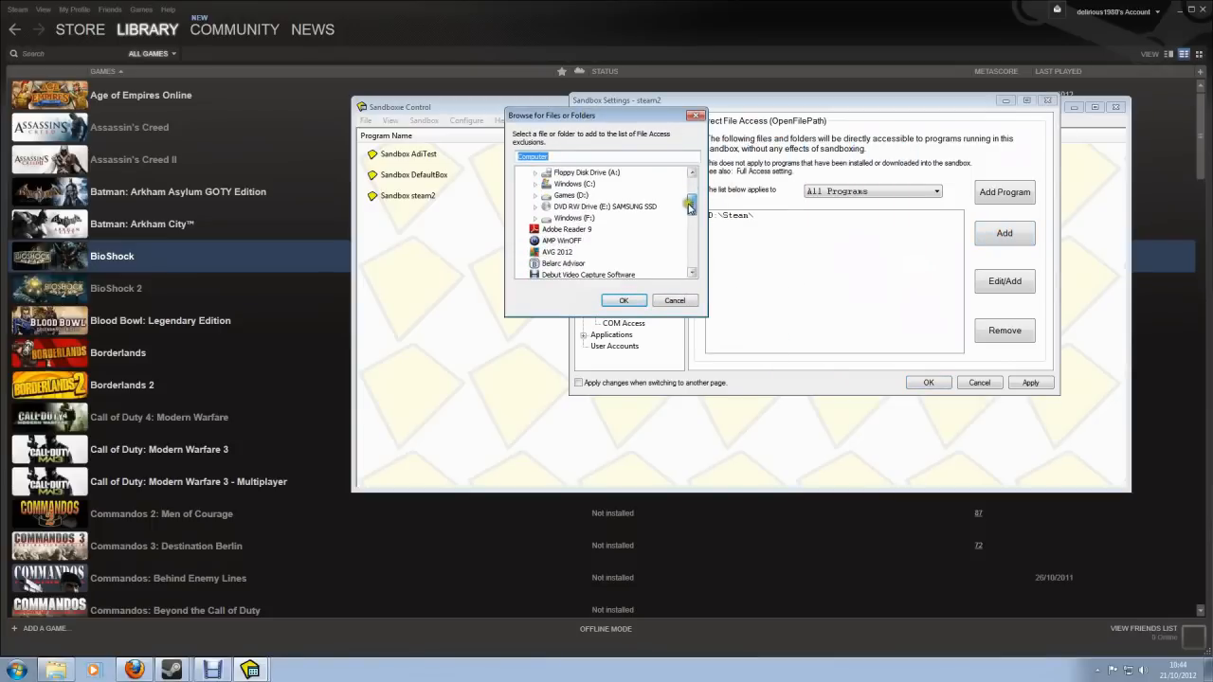
{"action": "left_click", "coordinate": [536, 218]}
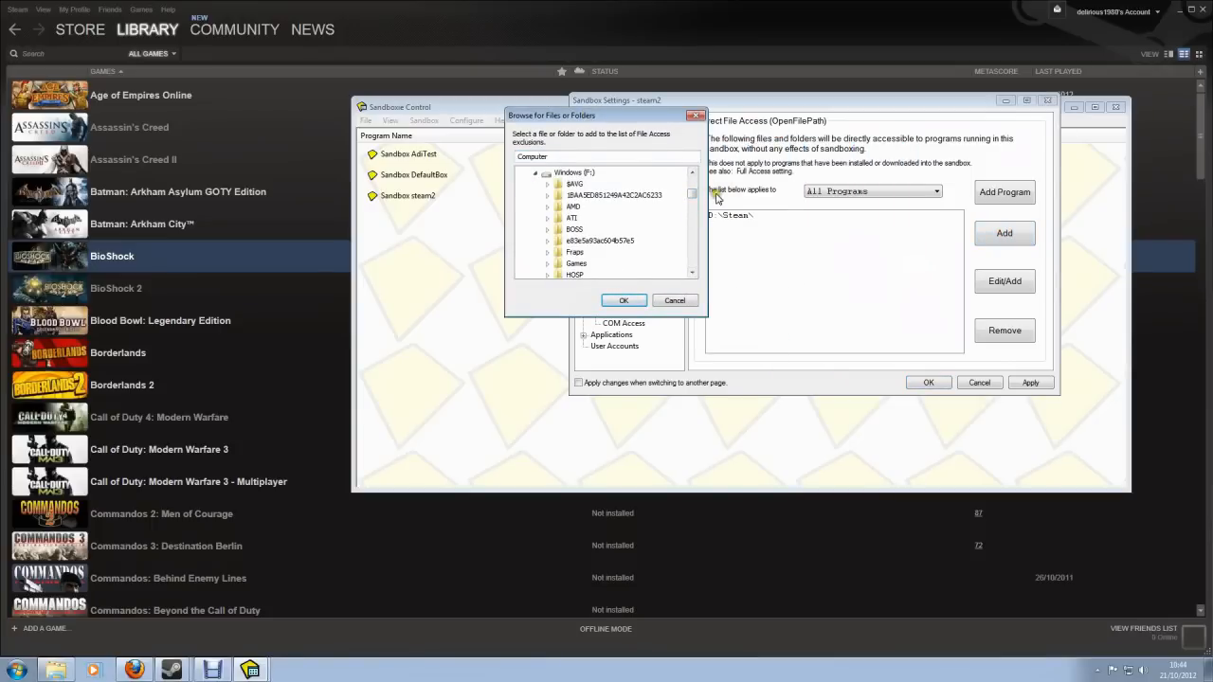
{"action": "left_click_drag", "start_coordinate": [693, 190], "coordinate": [691, 207]}
{"action": "left_click", "coordinate": [547, 195]}
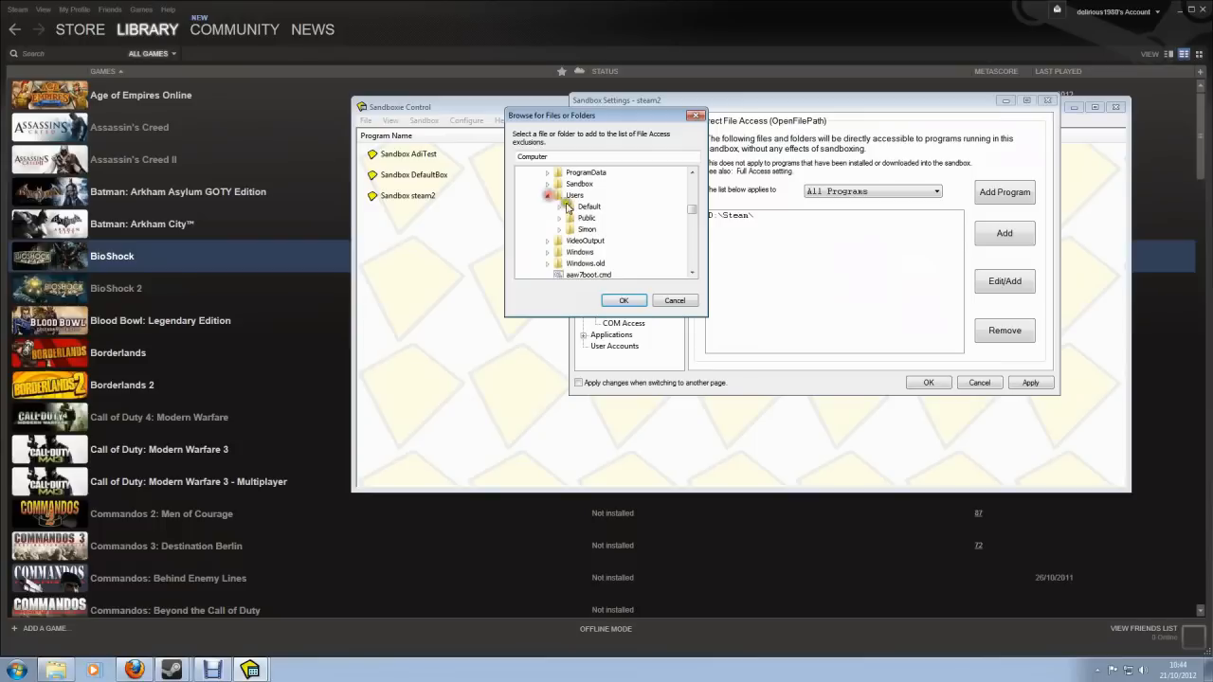
{"action": "left_click", "coordinate": [559, 229]}
{"action": "mouse_move", "coordinate": [689, 199]}
{"action": "left_mouse_down"}
{"action": "mouse_move", "coordinate": [691, 212]}
{"action": "mouse_move", "coordinate": [692, 201]}
{"action": "left_mouse_up"}
{"action": "left_click", "coordinate": [571, 218]}
{"action": "left_click", "coordinate": [618, 172]}
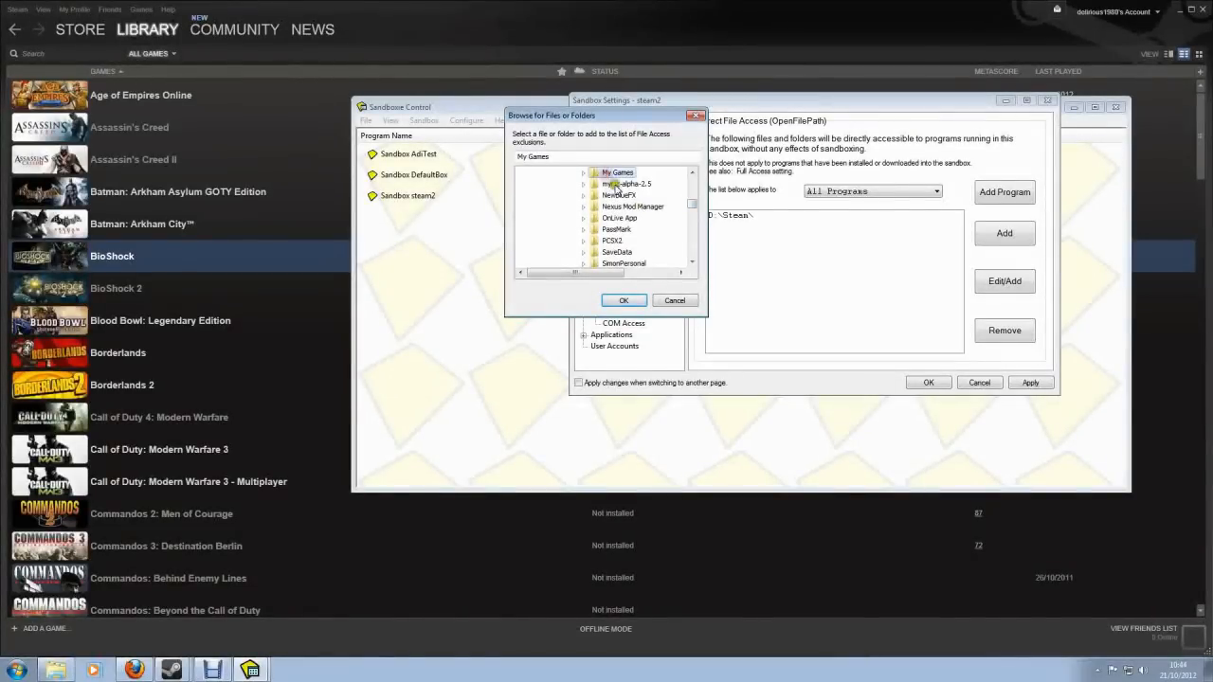
{"action": "left_click", "coordinate": [583, 173]}
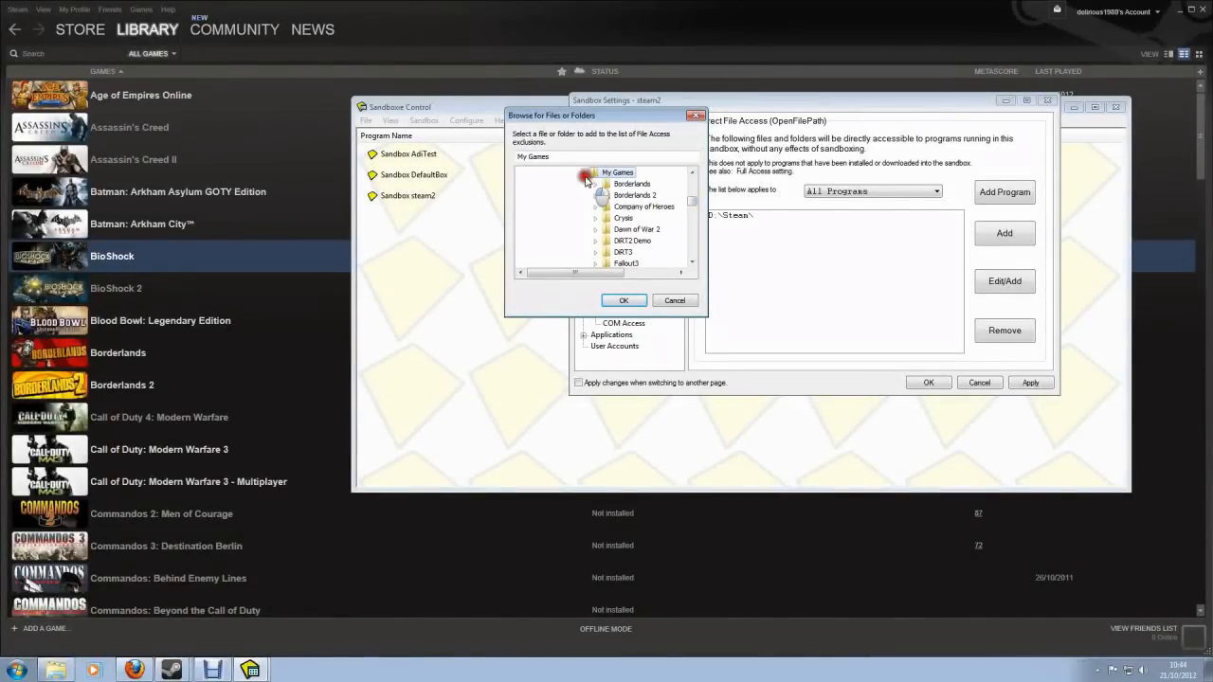
{"action": "left_click", "coordinate": [588, 194]}
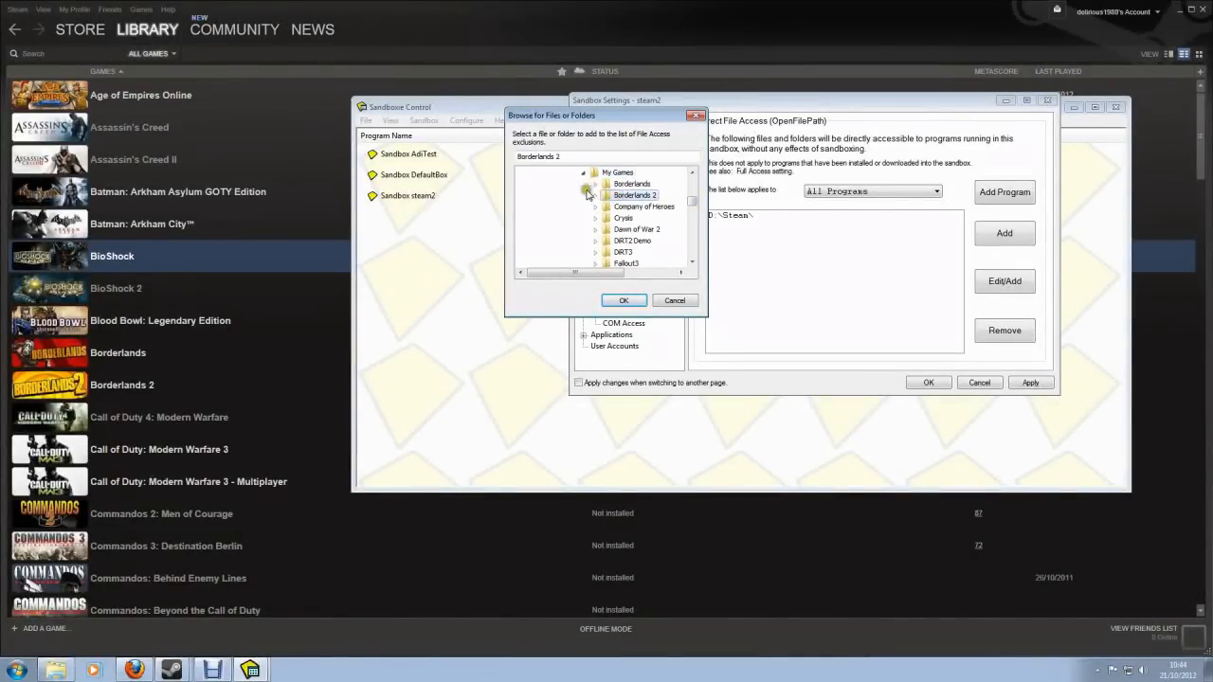
{"action": "left_click", "coordinate": [624, 302]}
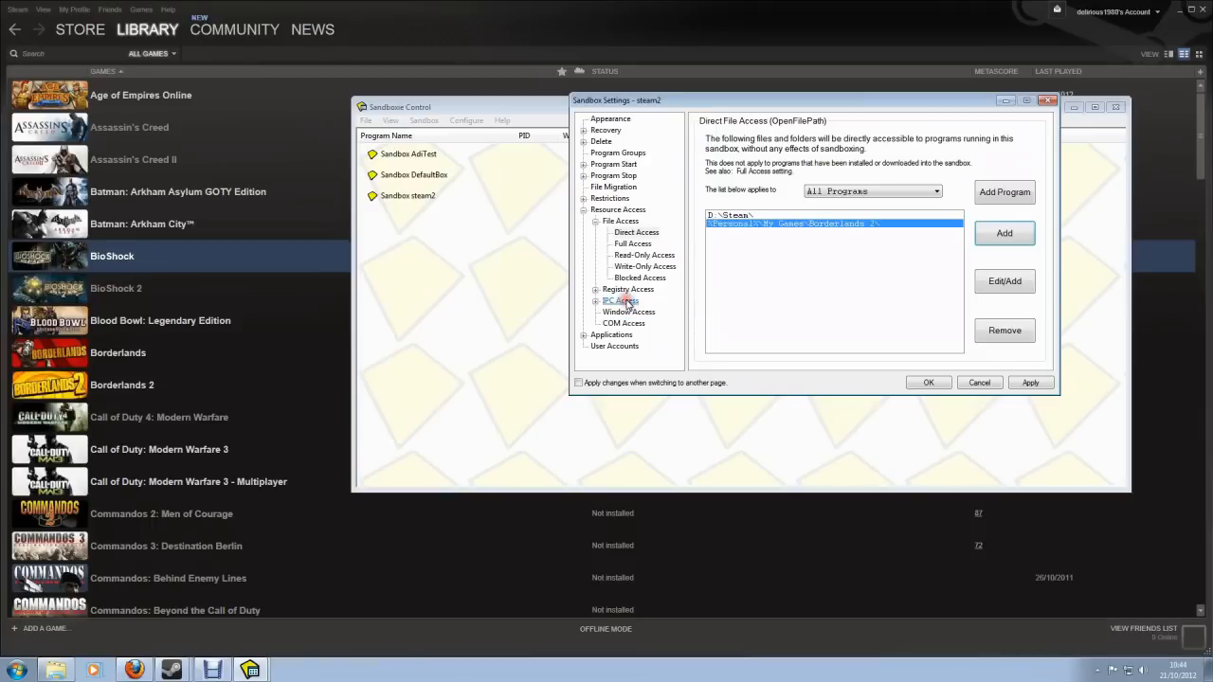
Open the Borderlands 2 direct-access entry for editing to check its path, and close the edit dialog
{"action": "left_click_drag", "start_coordinate": [773, 110], "coordinate": [611, 143]}
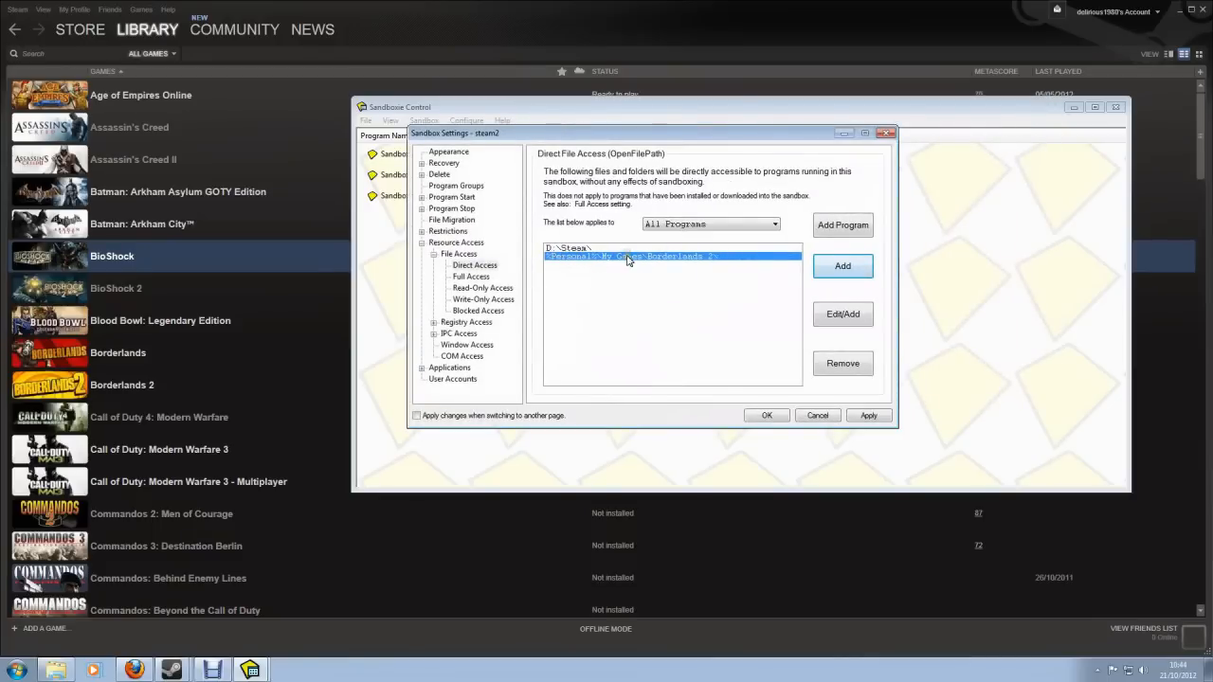
{"action": "left_click", "coordinate": [823, 317]}
{"action": "left_click", "coordinate": [839, 323]}
{"action": "left_click", "coordinate": [843, 321]}
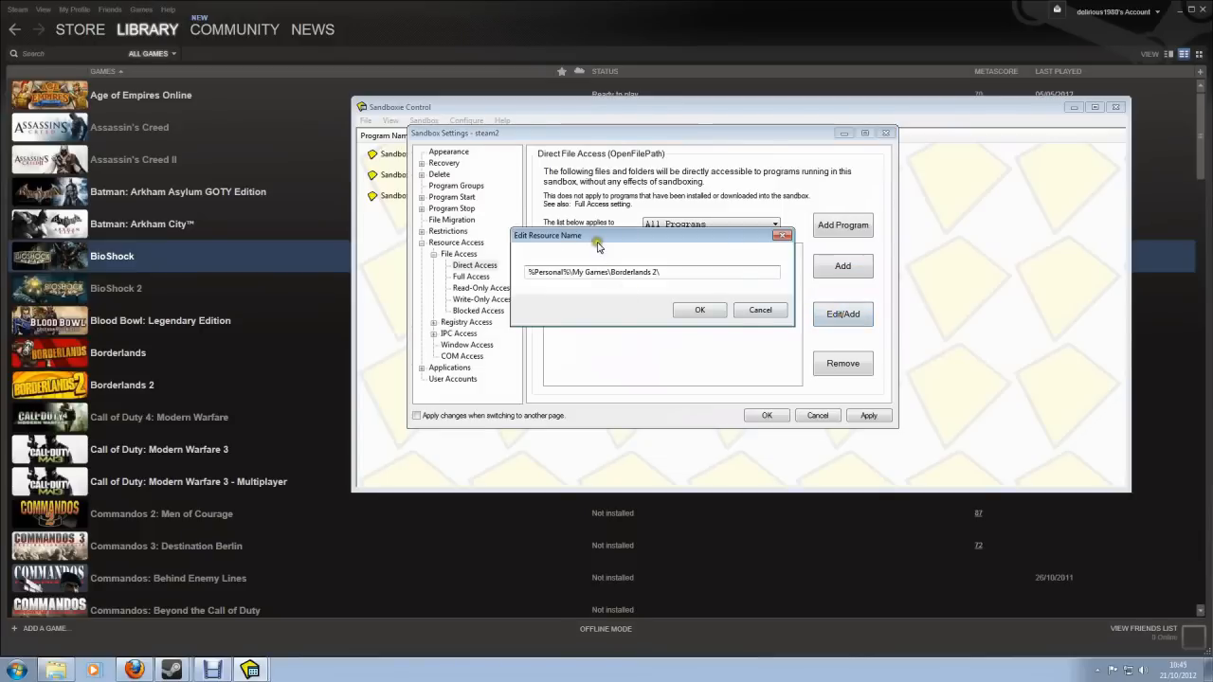
{"action": "left_click_drag", "start_coordinate": [606, 236], "coordinate": [402, 246]}
{"action": "left_click", "coordinate": [360, 261]}
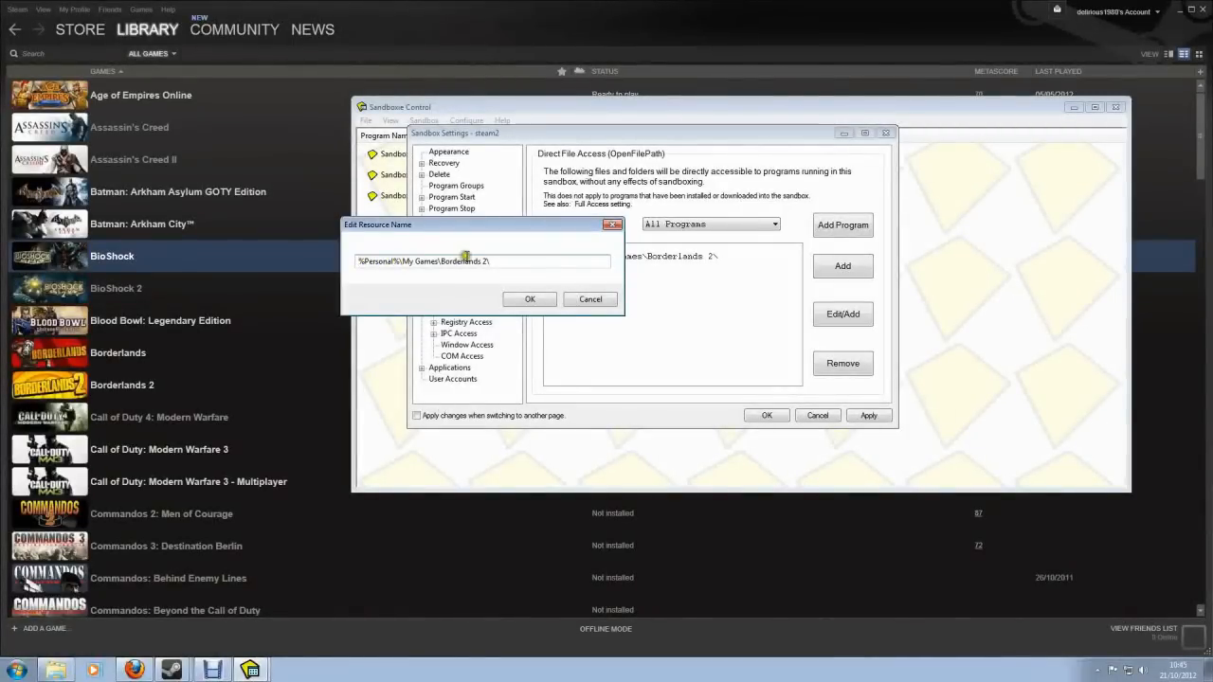
{"action": "left_click", "coordinate": [530, 299]}
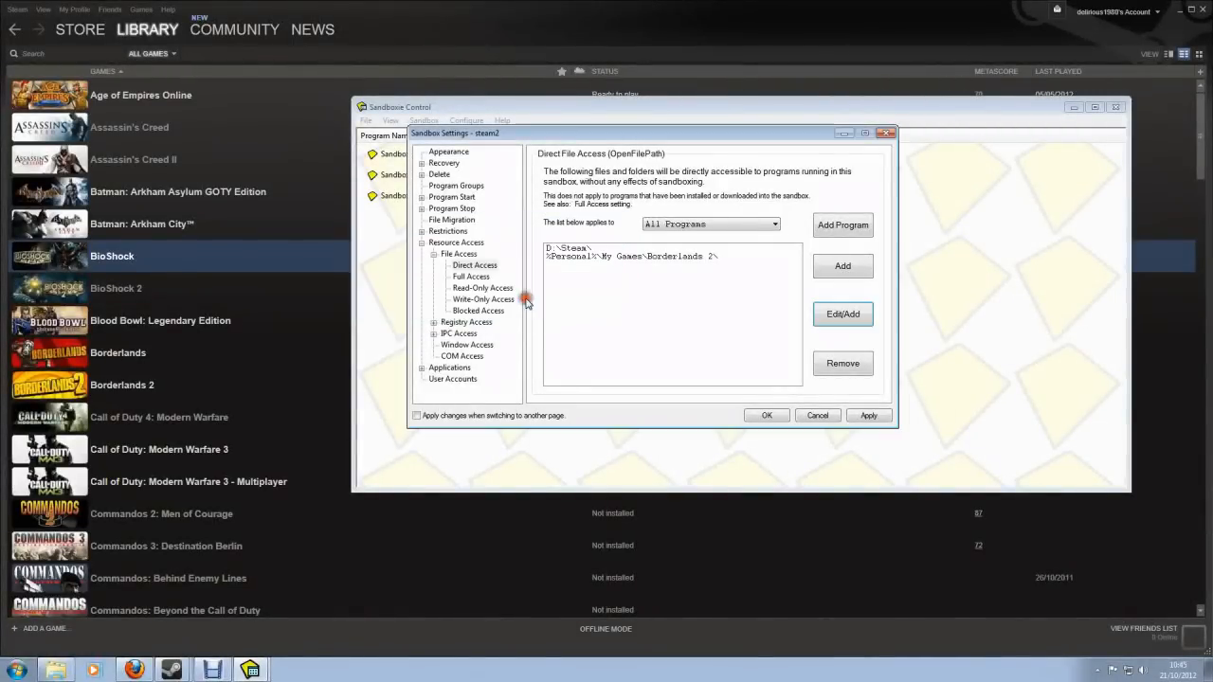
Apply the direct file access settings, close the steam2 sandbox settings and acknowledge the configuration message
{"action": "left_click", "coordinate": [859, 417]}
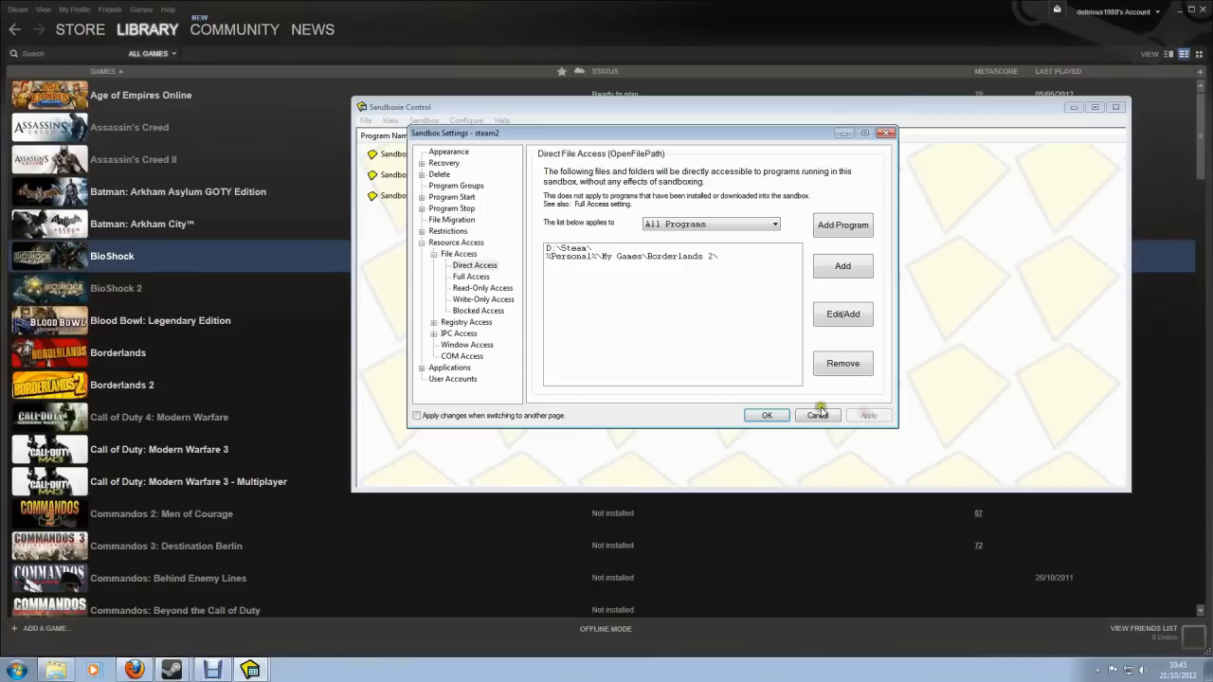
{"action": "left_click", "coordinate": [767, 416]}
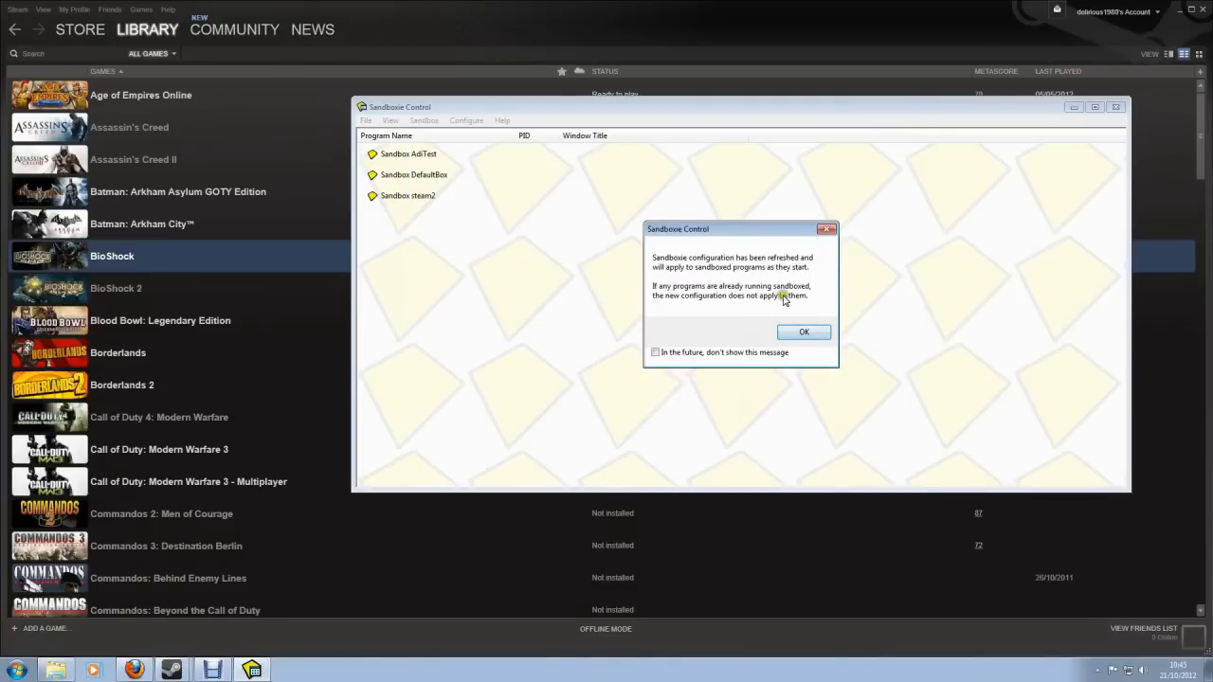
{"action": "left_click", "coordinate": [803, 334]}
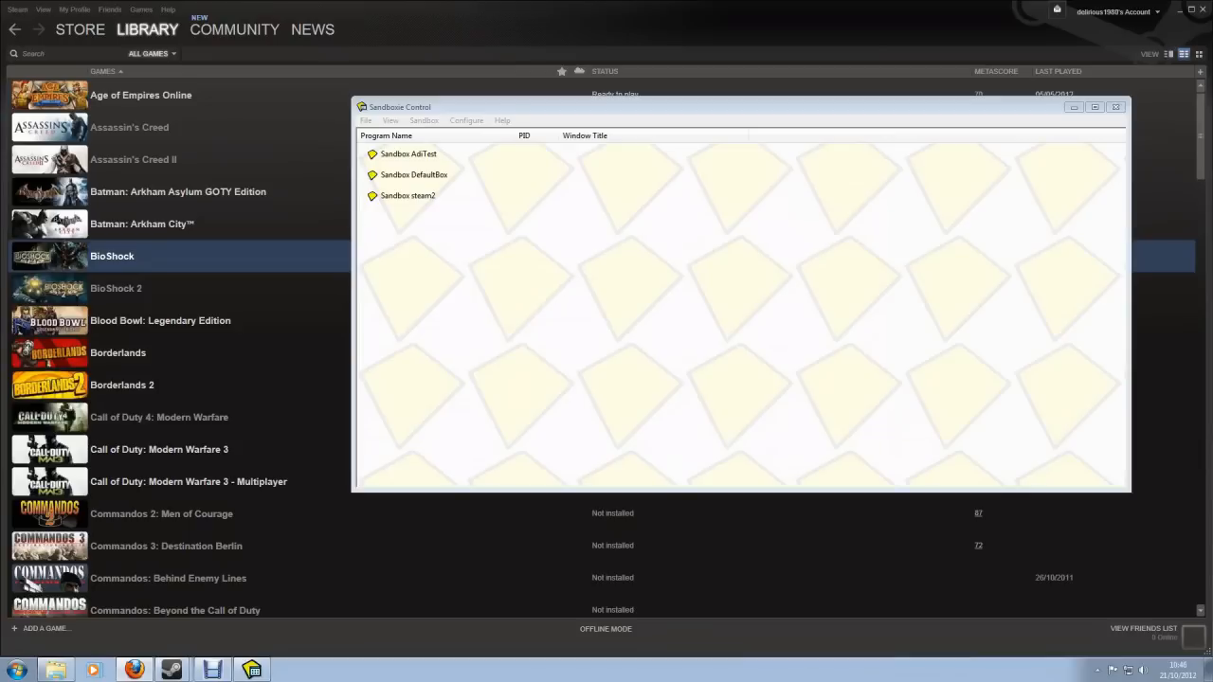
{"action": "left_click", "coordinate": [1097, 671]}
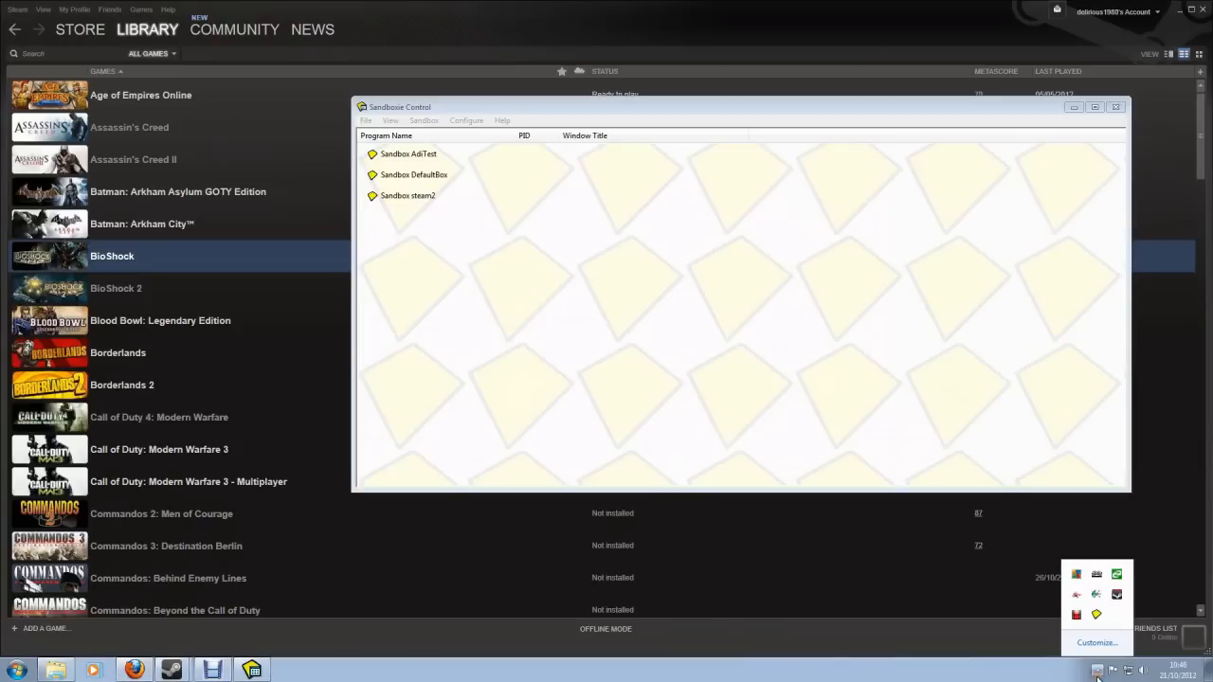
{"action": "left_click", "coordinate": [1075, 679]}
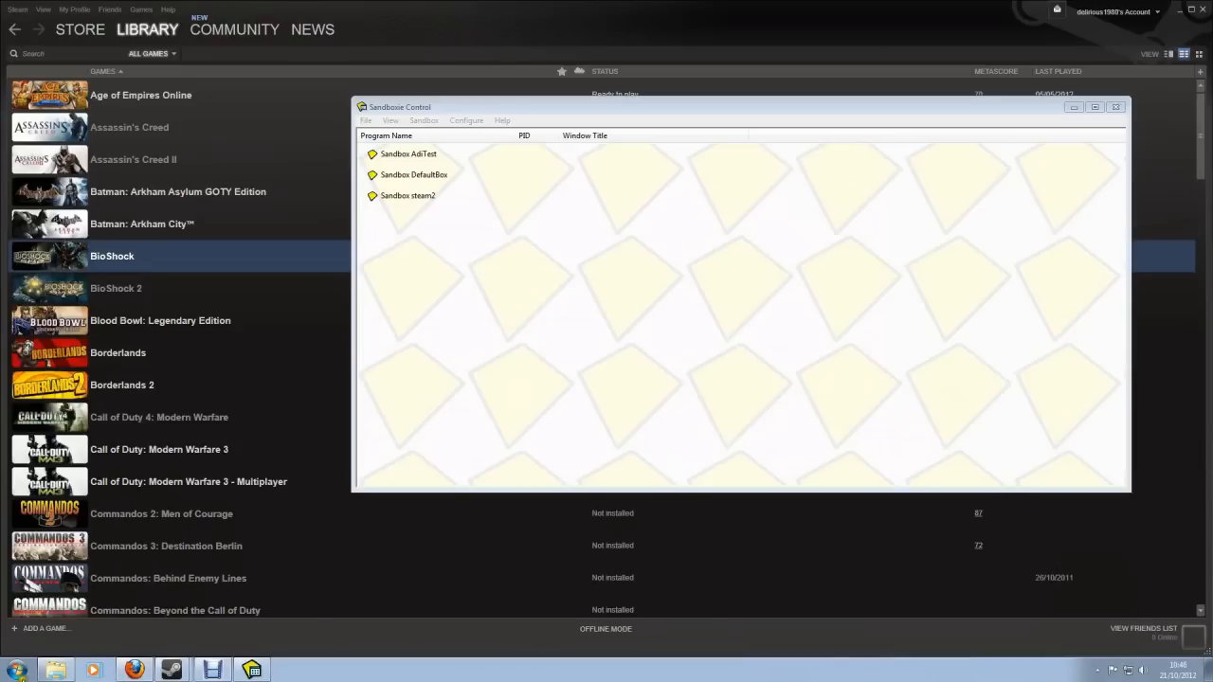
Open Devices and Printers to check the connected PLAYSTATION(R)3 Controller, and arrange its window beside Sandboxie Control
{"action": "left_click", "coordinate": [17, 671]}
{"action": "left_click", "coordinate": [203, 402]}
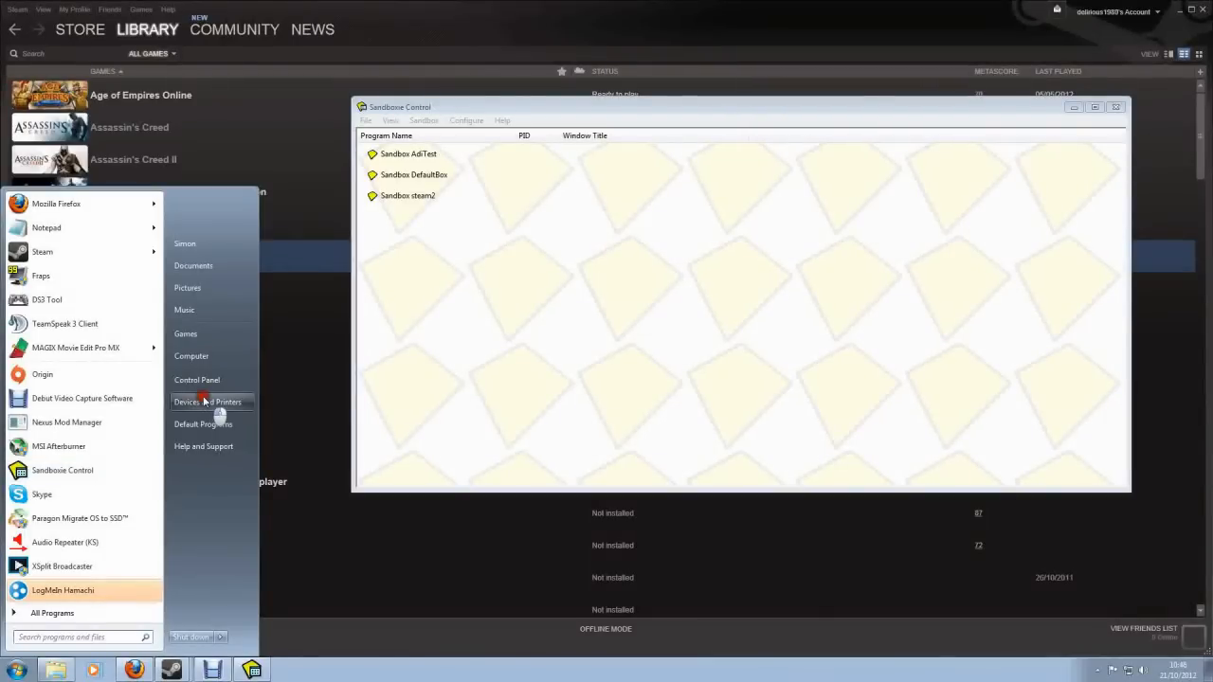
{"action": "left_click", "coordinate": [198, 387]}
{"action": "left_click", "coordinate": [197, 401]}
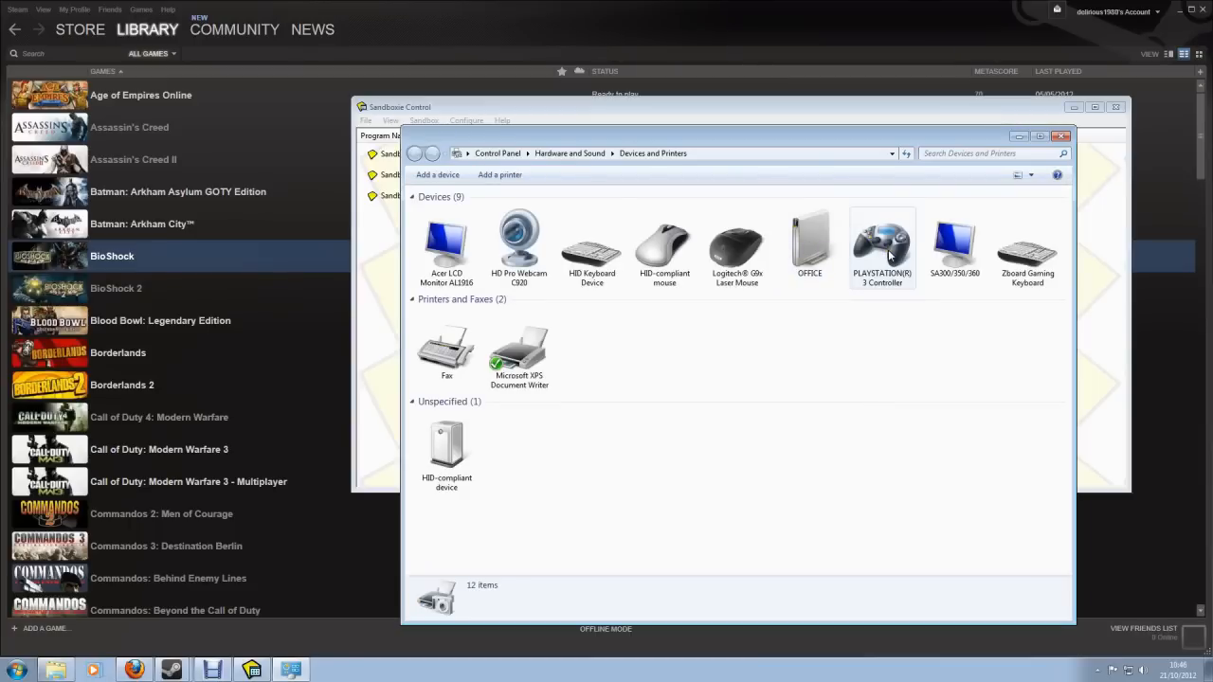
{"action": "left_click_drag", "start_coordinate": [706, 142], "coordinate": [795, 145]}
{"action": "left_click_drag", "start_coordinate": [450, 108], "coordinate": [212, 73]}
{"action": "left_click", "coordinate": [917, 141]}
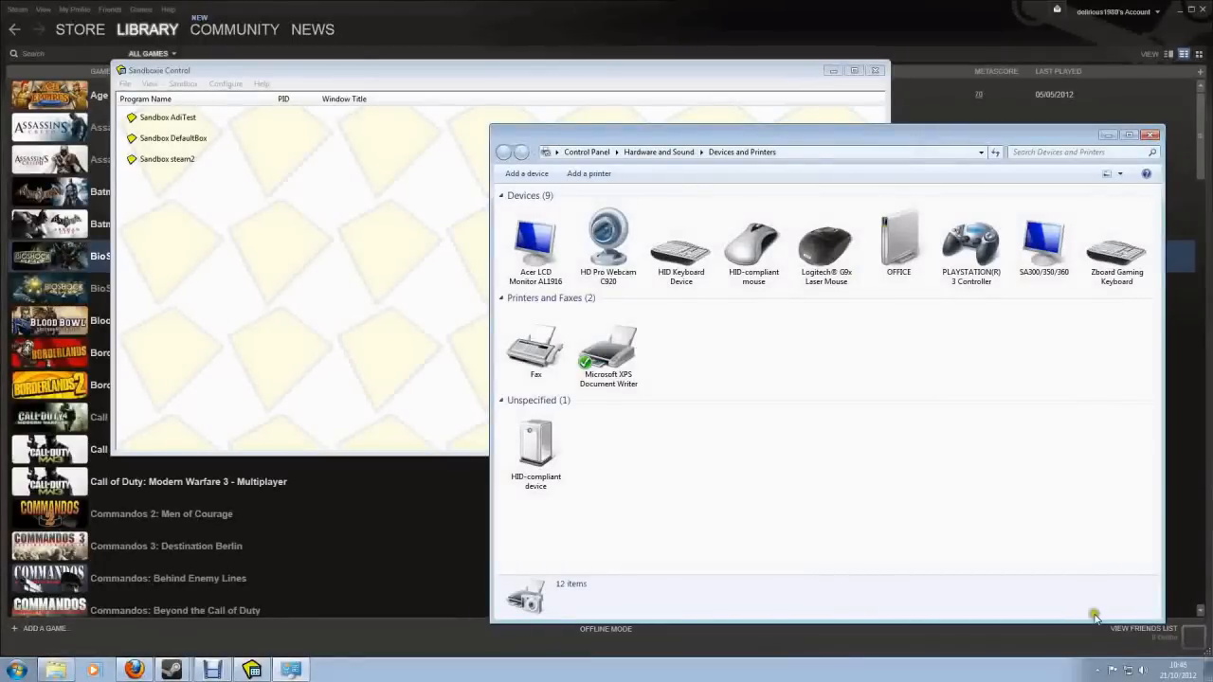
Open the MotioninJoy Gamepad tool to check that the controller uses Xbox 360 Controller Emulator mode
{"action": "left_click", "coordinate": [1097, 667]}
{"action": "right_click", "coordinate": [1095, 575]}
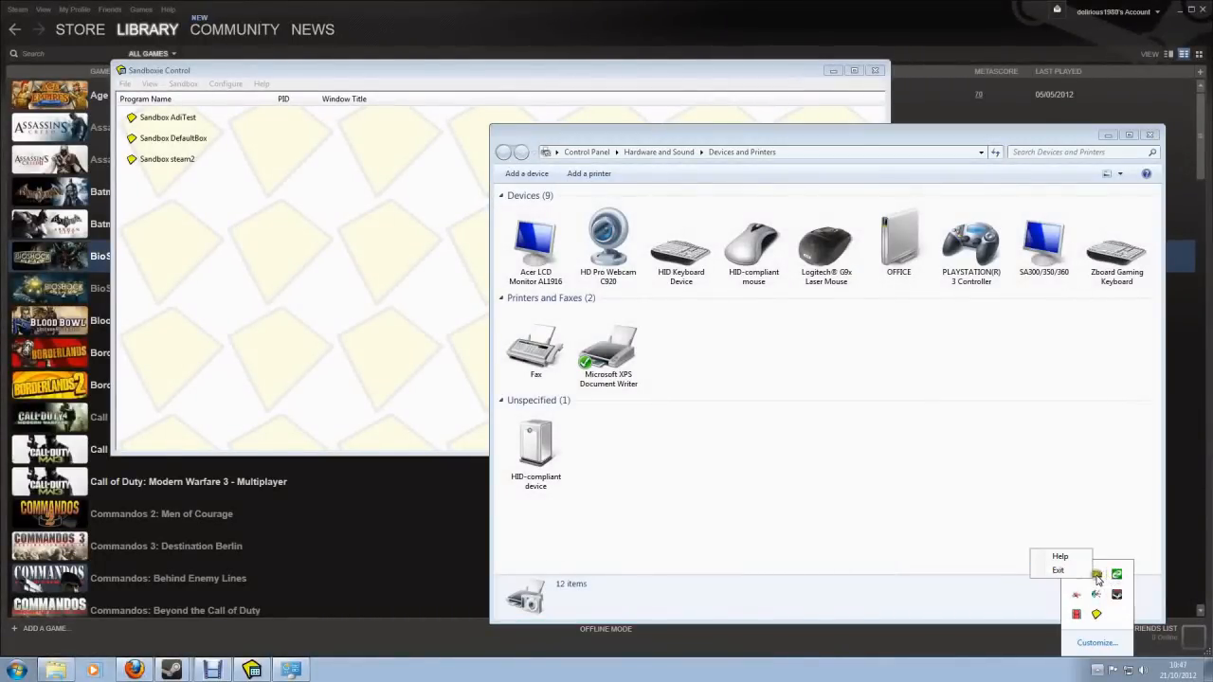
{"action": "left_click", "coordinate": [1096, 577]}
{"action": "left_click_drag", "start_coordinate": [247, 74], "coordinate": [348, 64]}
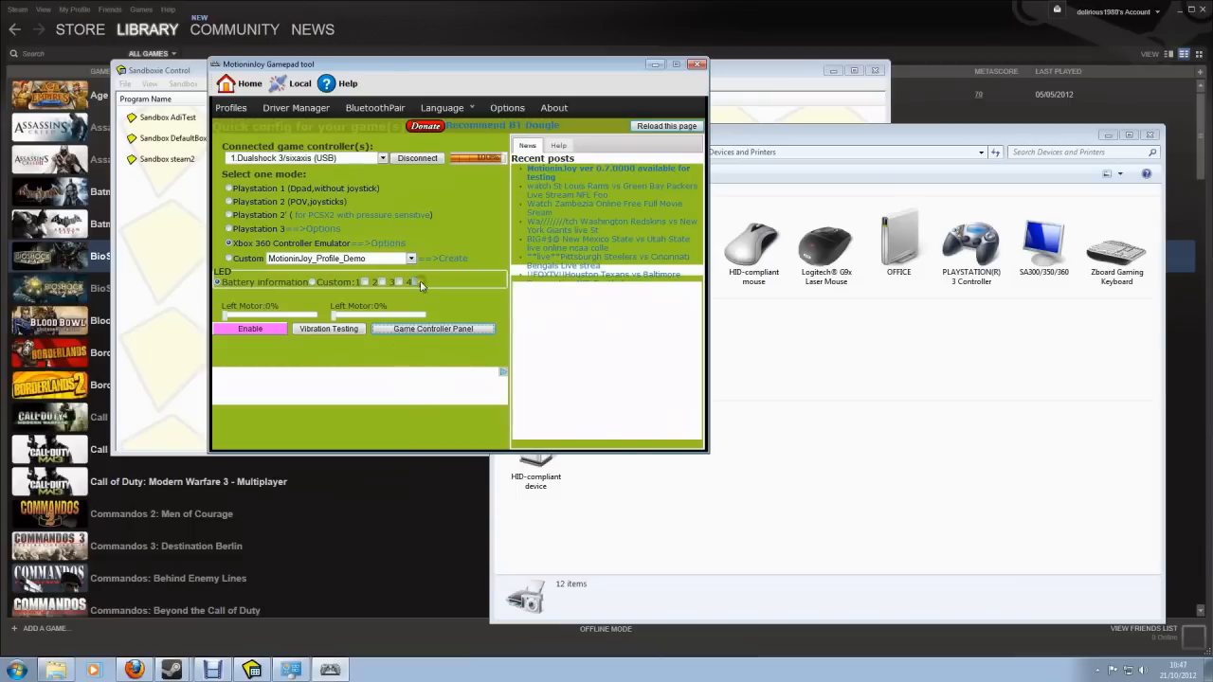
Examine the Xbox 360 wireless controller's test properties through the Game Controller Panel, and close the controller windows
{"action": "left_click", "coordinate": [425, 332]}
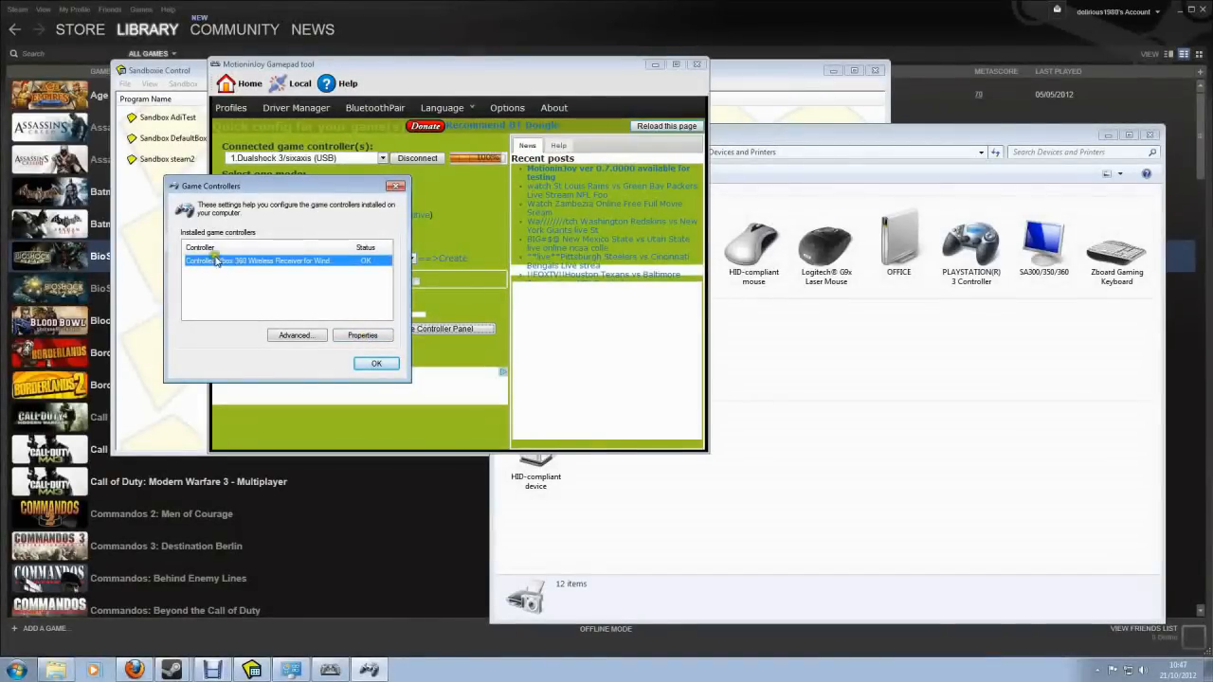
{"action": "left_click", "coordinate": [351, 336]}
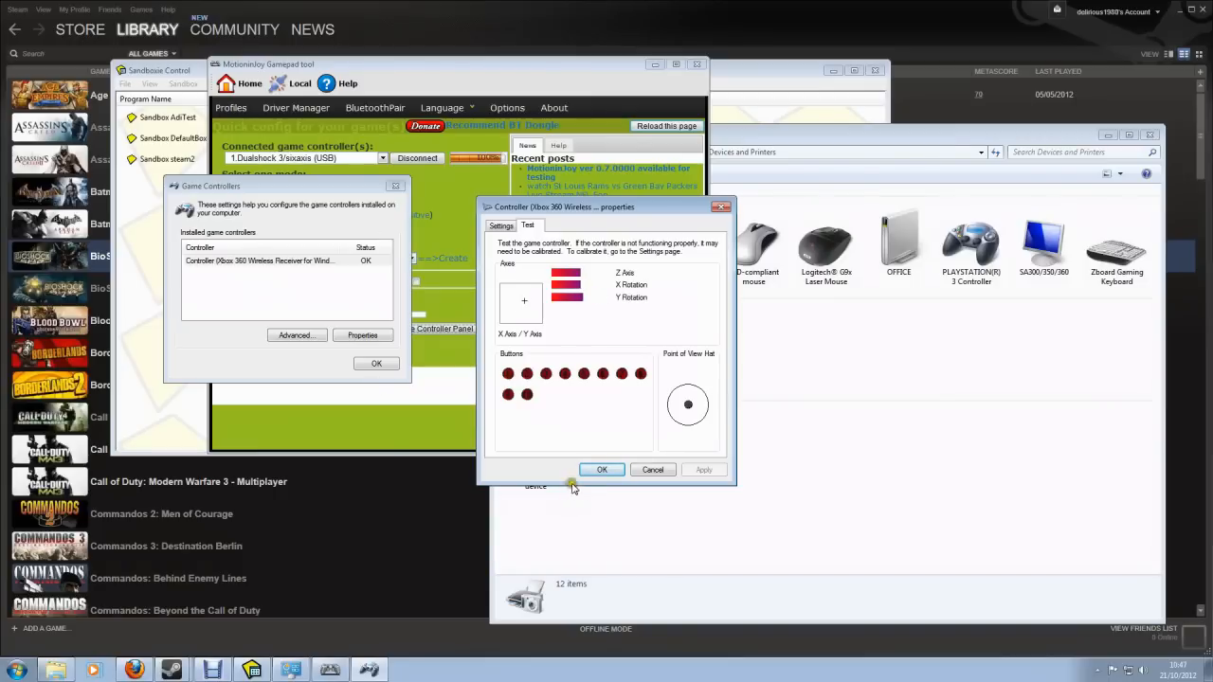
{"action": "left_click", "coordinate": [601, 469]}
{"action": "left_click", "coordinate": [375, 364]}
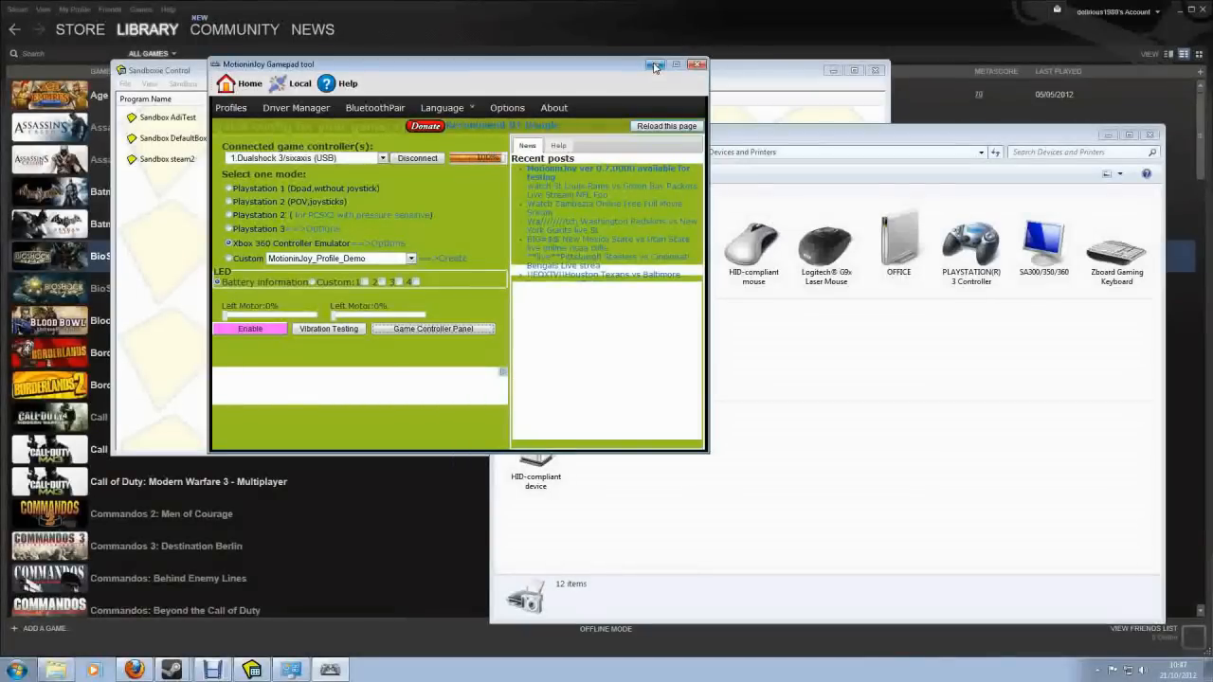
{"action": "mouse_move", "coordinate": [1211, 35]}
{"action": "left_mouse_down"}
{"action": "mouse_move", "coordinate": [724, 28]}
{"action": "mouse_move", "coordinate": [763, 41]}
{"action": "mouse_move", "coordinate": [1212, 15]}
{"action": "left_mouse_up"}
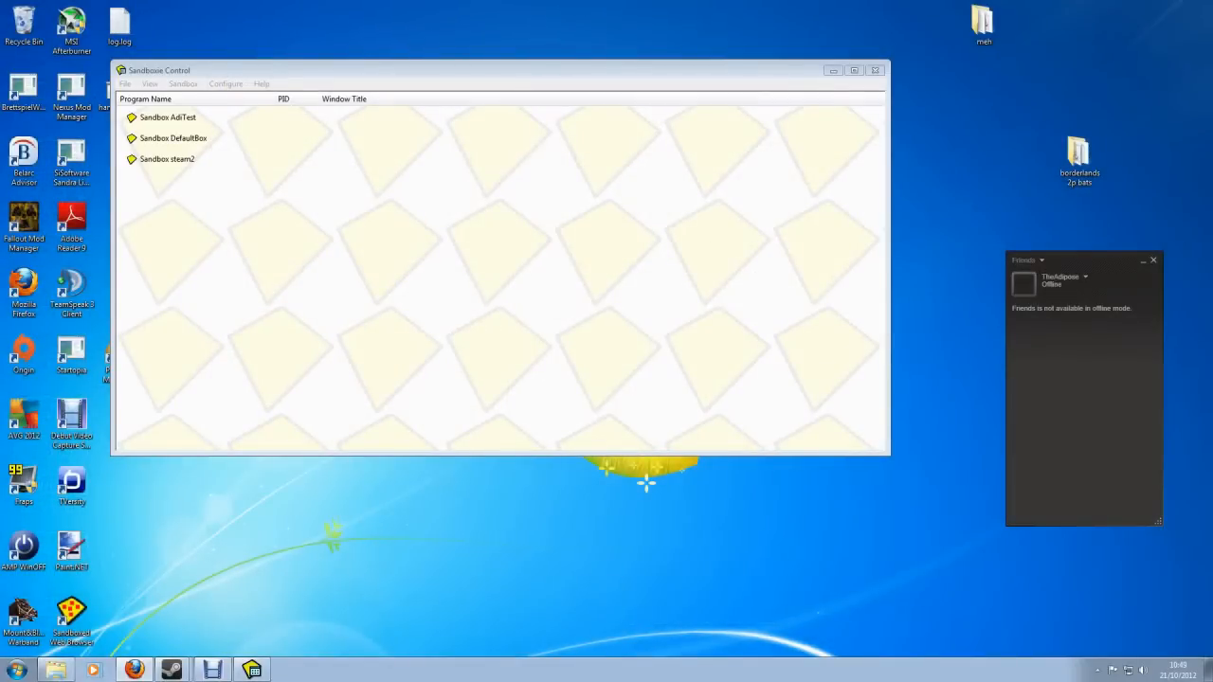
Open the launch options of Borderlands 2 from its properties in the Steam library
{"action": "left_click", "coordinate": [174, 667]}
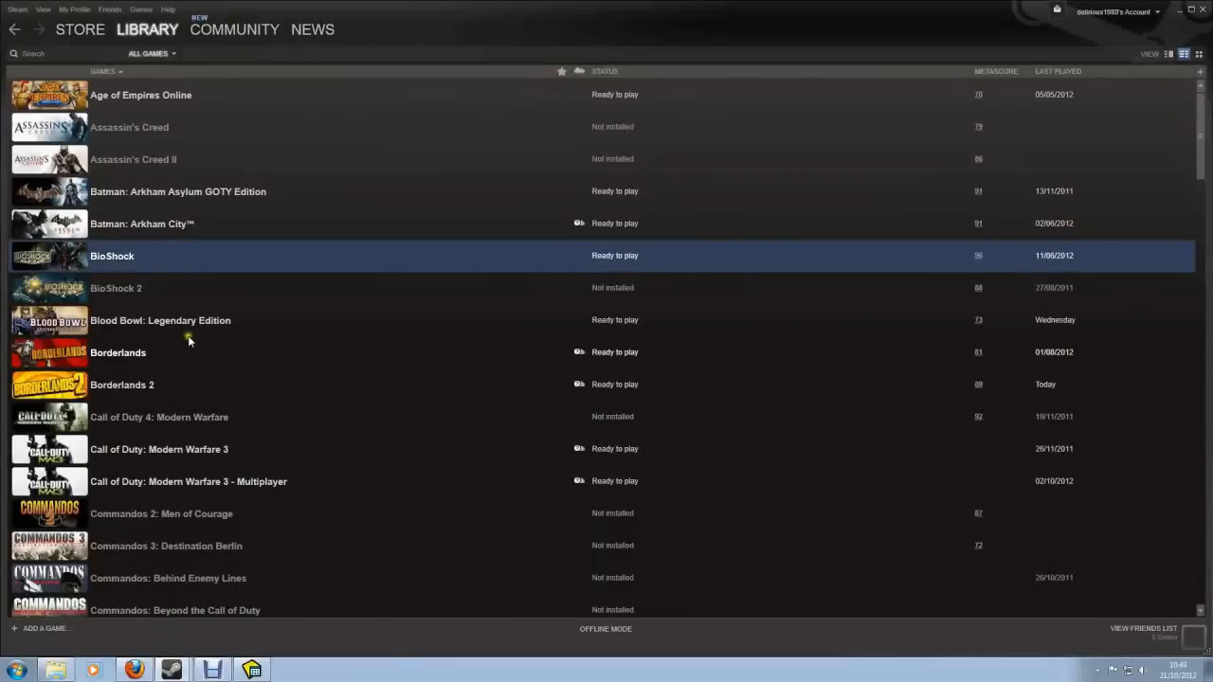
{"action": "left_click", "coordinate": [114, 386]}
{"action": "right_click", "coordinate": [127, 385]}
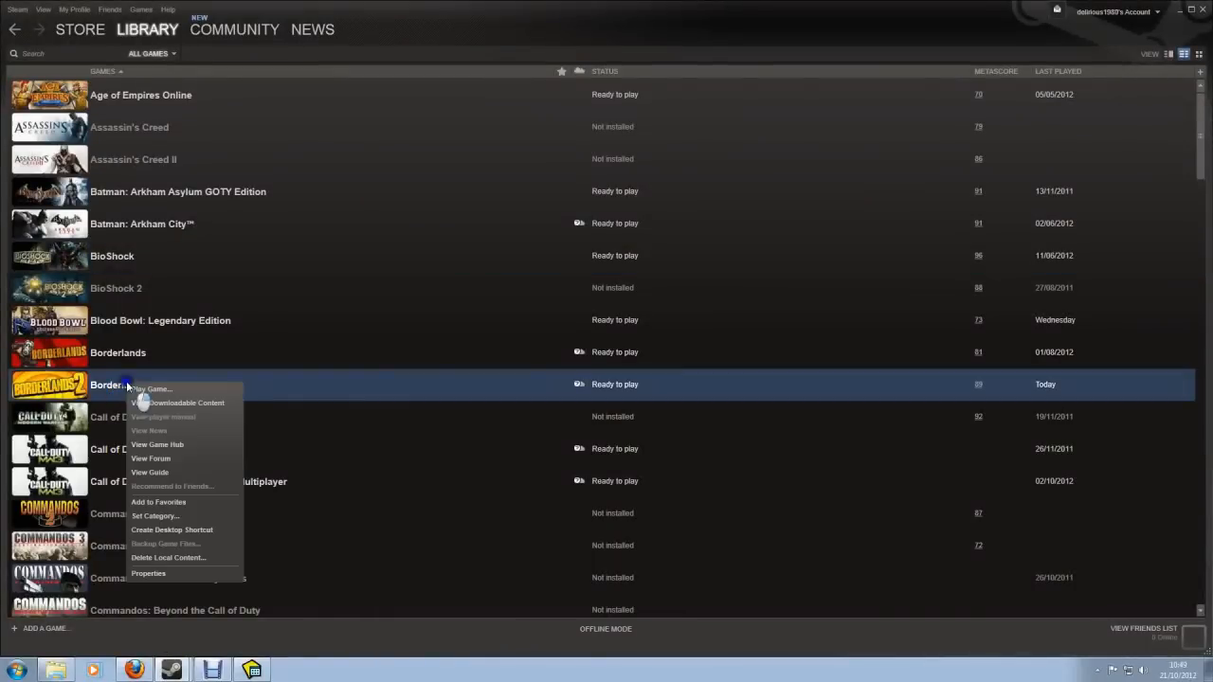
{"action": "left_click", "coordinate": [154, 573]}
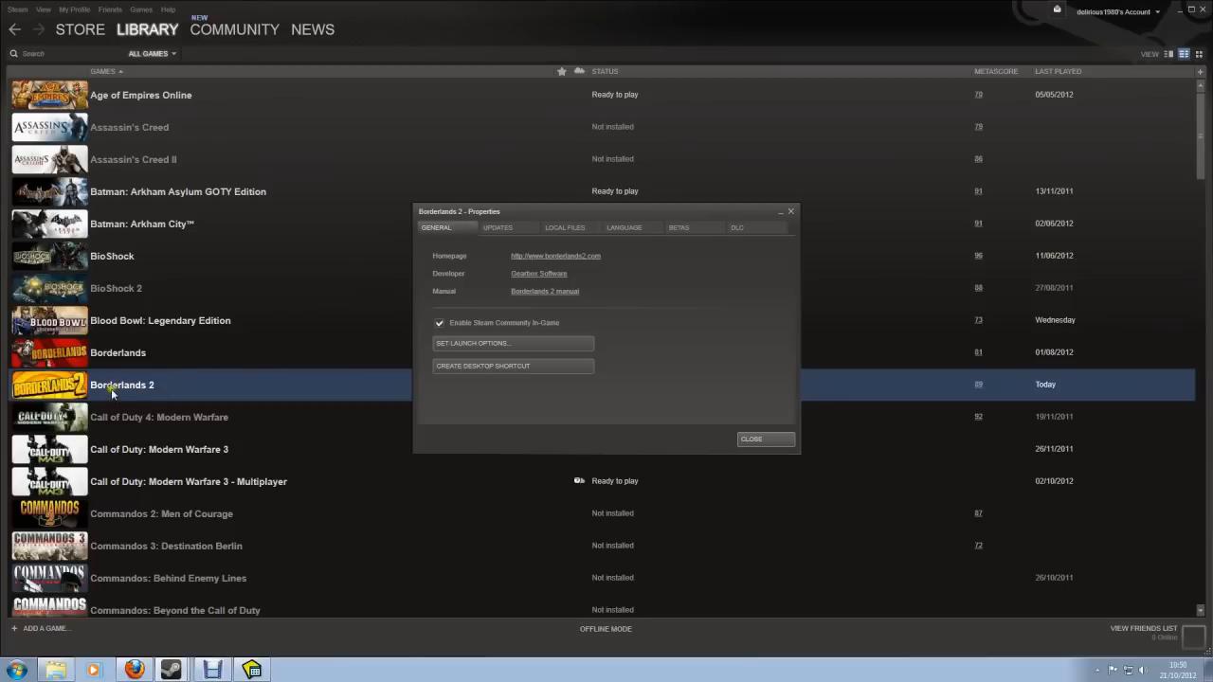
{"action": "left_click", "coordinate": [470, 345]}
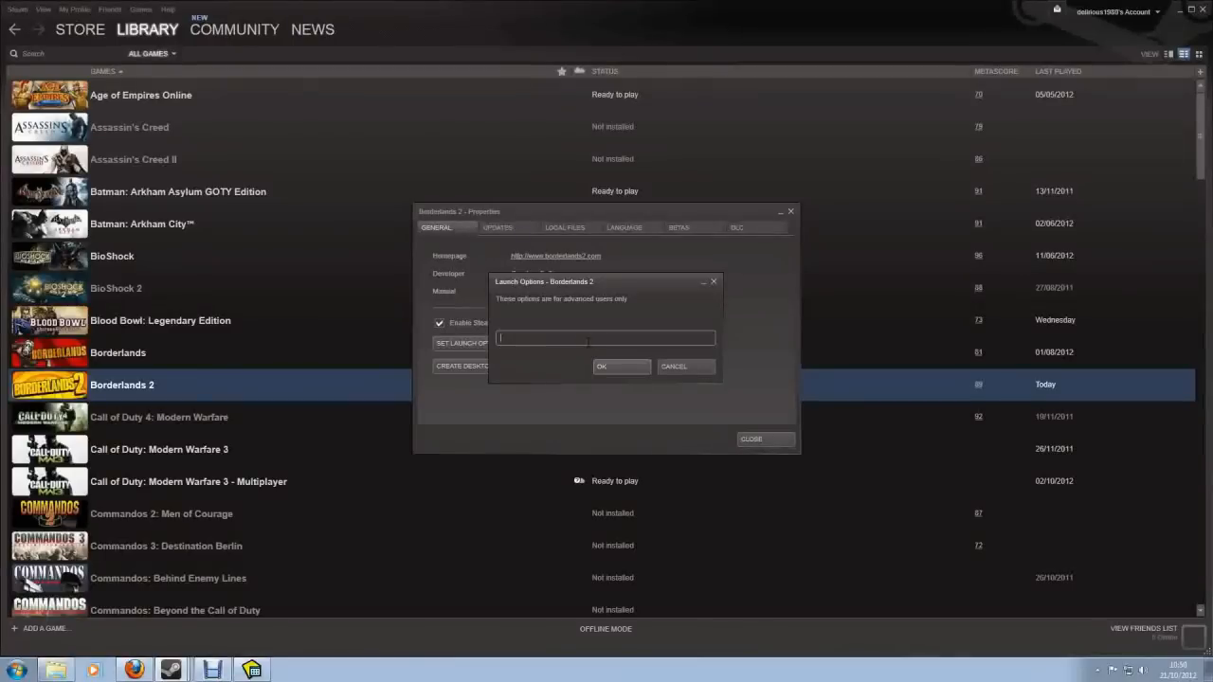
Try placeholder text in the Borderlands 2 launch options, clear it, cancel, close the properties and minimize Steam
{"action": "type", "text": "-gdfgdf -fdgdg"}
{"action": "key", "text": "BackSpace"}
{"action": "key", "text": "BackSpace"}
{"action": "key", "text": "BackSpace"}
{"action": "key", "text": "BackSpace"}
{"action": "key", "text": "BackSpace"}
{"action": "key", "text": "BackSpace"}
{"action": "key", "text": "BackSpace"}
{"action": "key", "text": "BackSpace"}
{"action": "key", "text": "BackSpace"}
{"action": "key", "text": "BackSpace"}
{"action": "key", "text": "BackSpace"}
{"action": "key", "text": "BackSpace"}
{"action": "key", "text": "BackSpace"}
{"action": "key", "text": "BackSpace"}
{"action": "key", "text": "BackSpace"}
{"action": "key", "text": "BackSpace"}
{"action": "key", "text": "BackSpace"}
{"action": "key", "text": "BackSpace"}
{"action": "key", "text": "BackSpace"}
{"action": "left_click", "coordinate": [674, 368]}
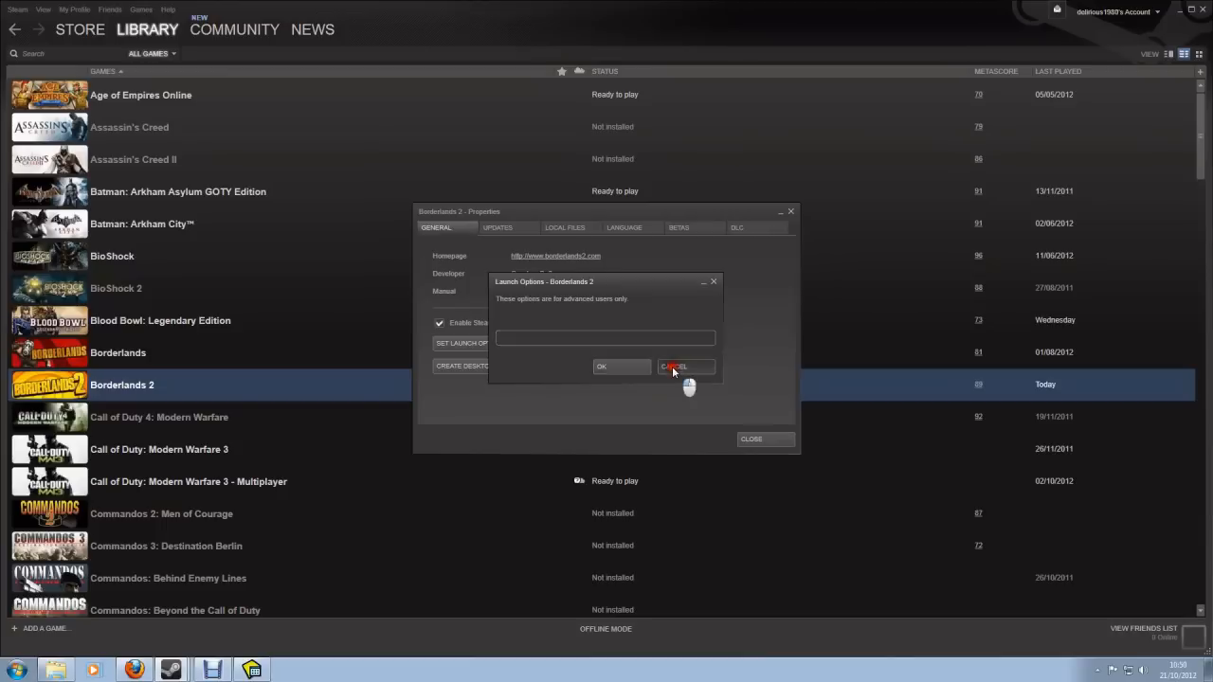
{"action": "left_click", "coordinate": [791, 214]}
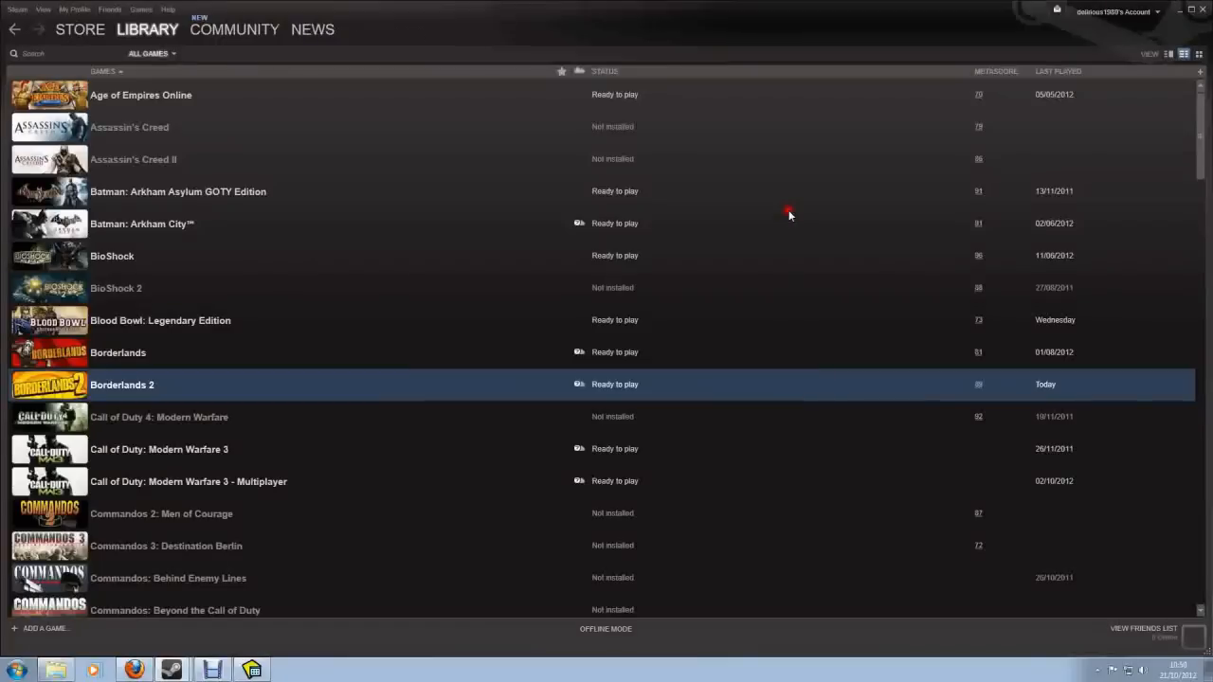
{"action": "left_click", "coordinate": [1179, 13]}
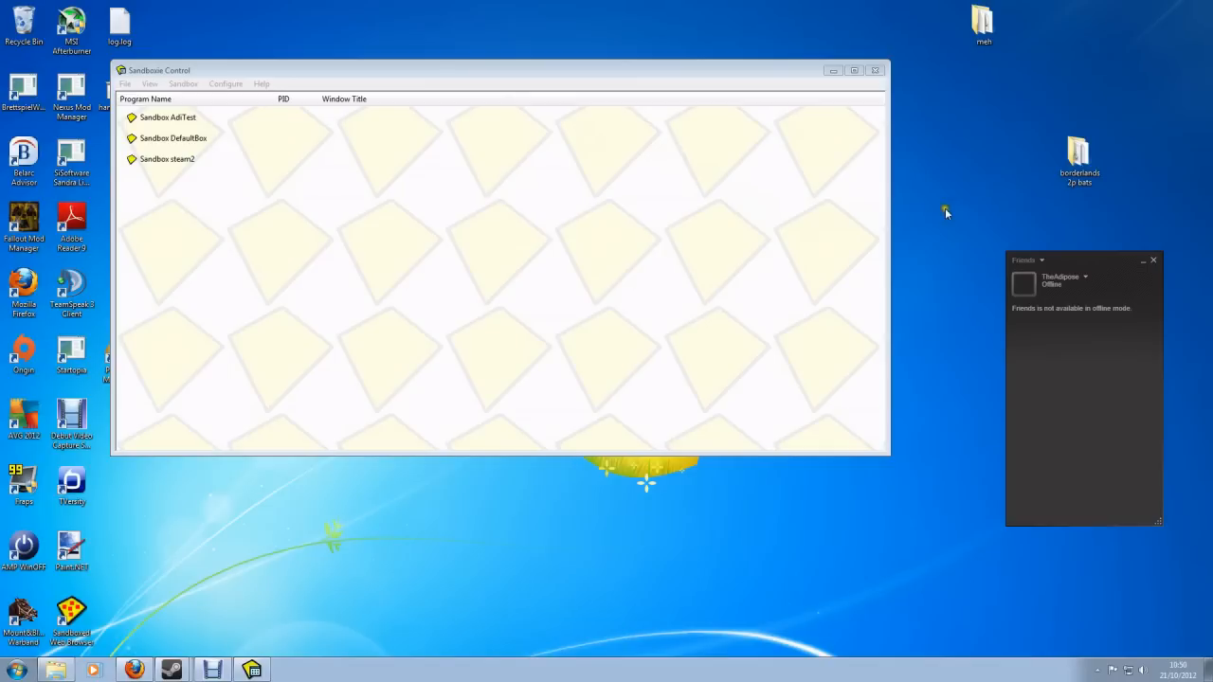
Open the "borderlands 2p bats" folder from the desktop and reposition its window
{"action": "left_click_drag", "start_coordinate": [1041, 98], "coordinate": [1199, 219]}
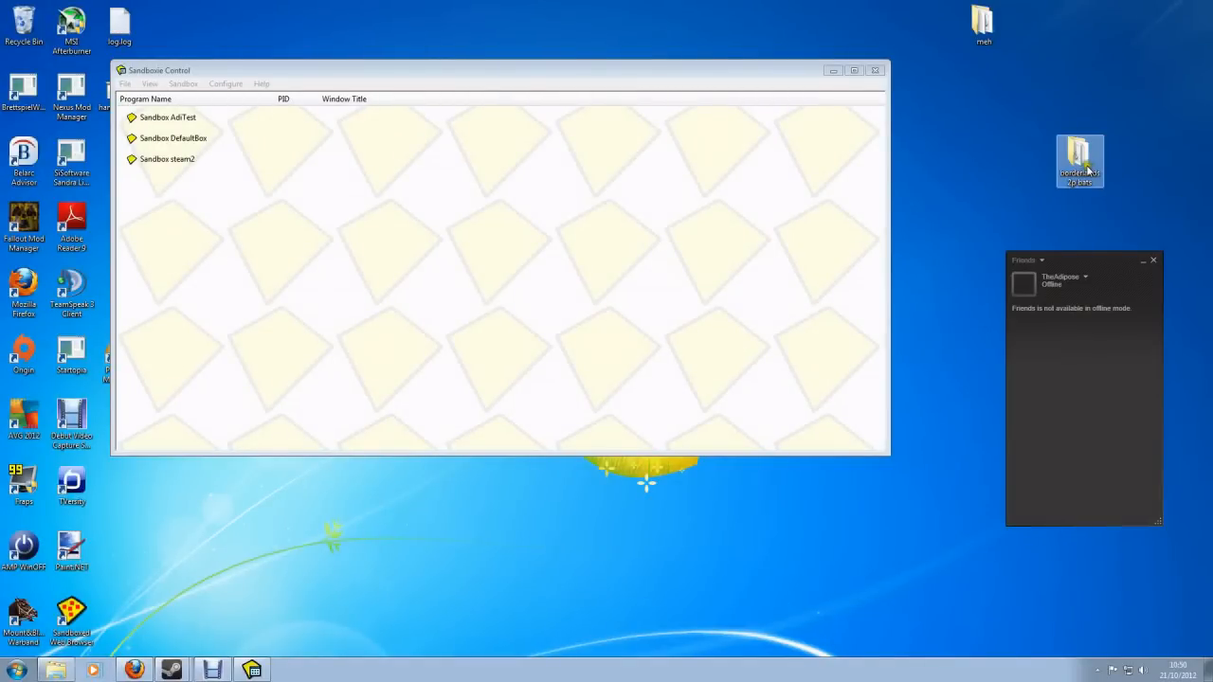
{"action": "left_click", "coordinate": [1112, 209]}
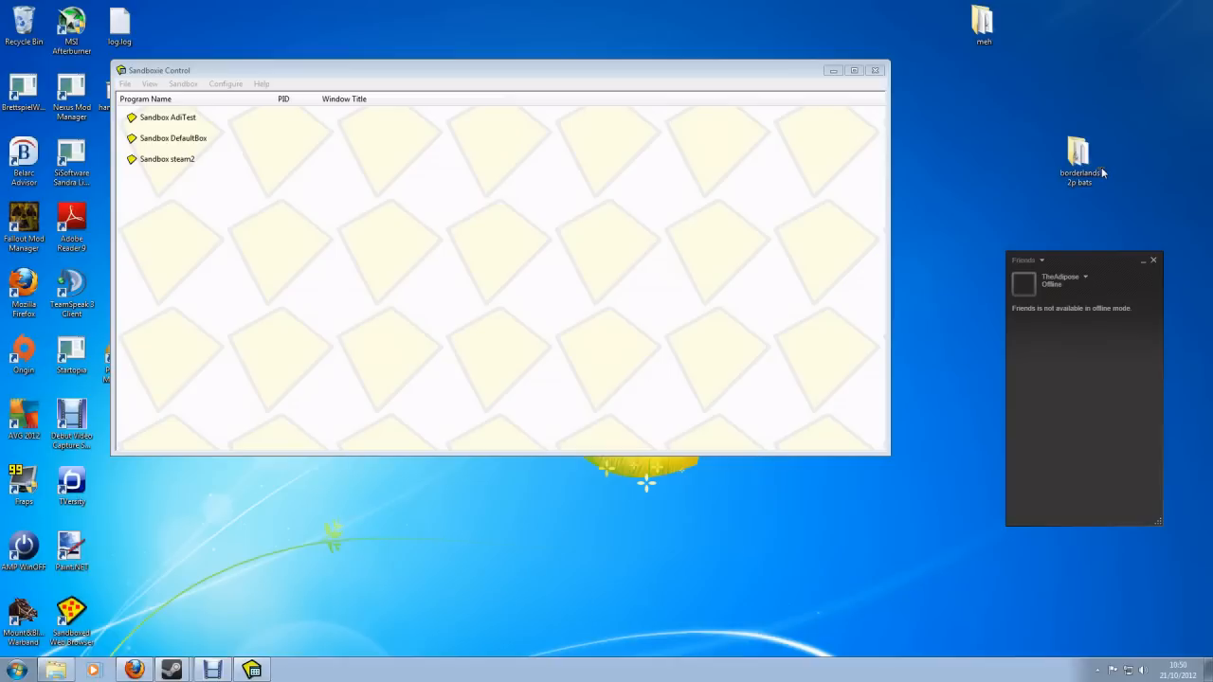
{"action": "left_click", "coordinate": [1086, 169]}
{"action": "double_click", "coordinate": [1086, 169]}
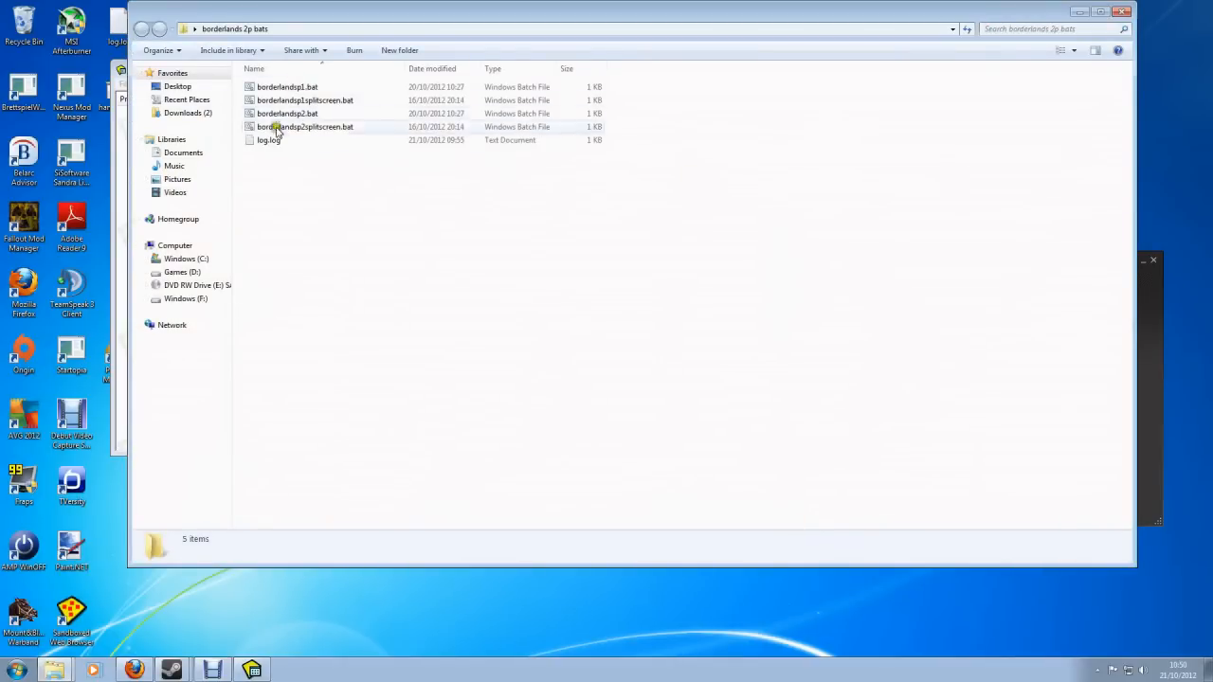
{"action": "left_click_drag", "start_coordinate": [282, 16], "coordinate": [309, 82]}
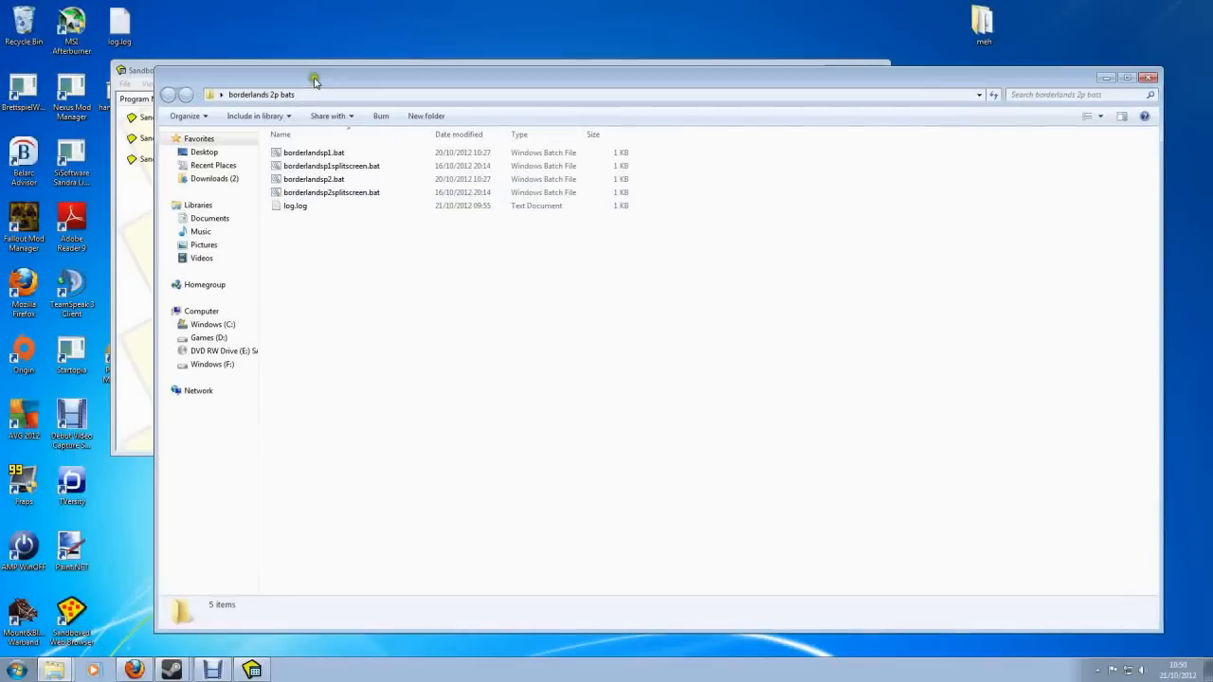
Create a new text document in the borderlands 2p bats folder and name it test.bat, accepting the extension change
{"action": "right_click", "coordinate": [300, 253]}
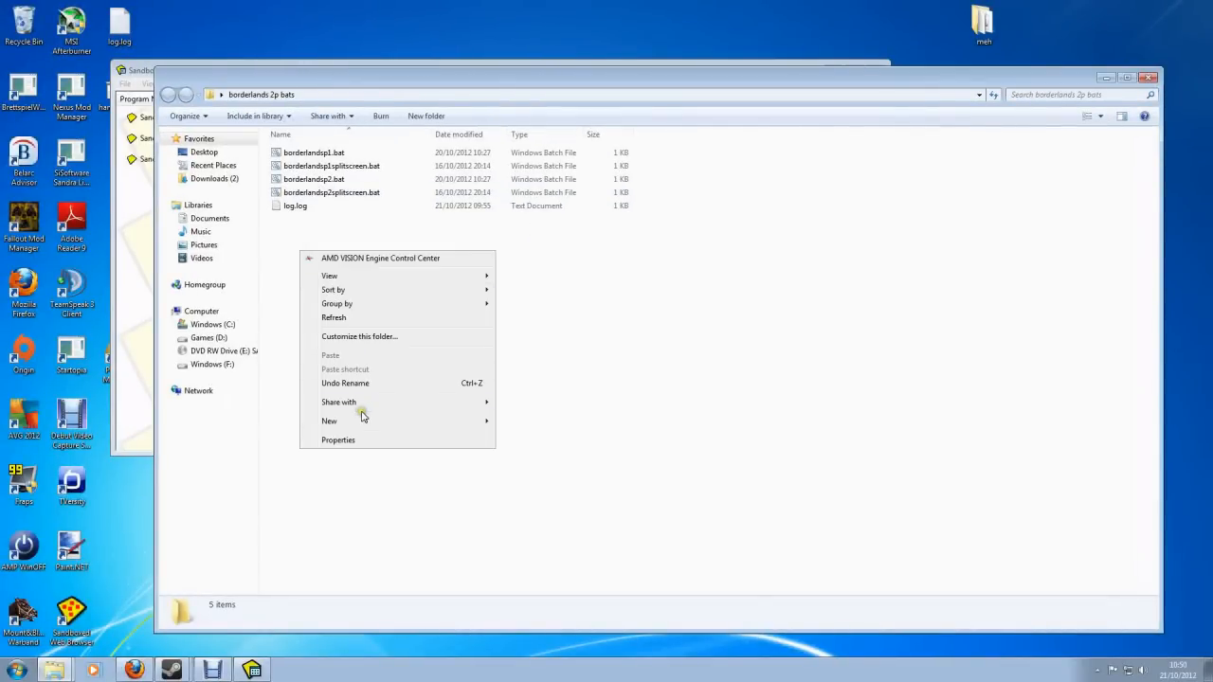
{"action": "mouse_move", "coordinate": [369, 425]}
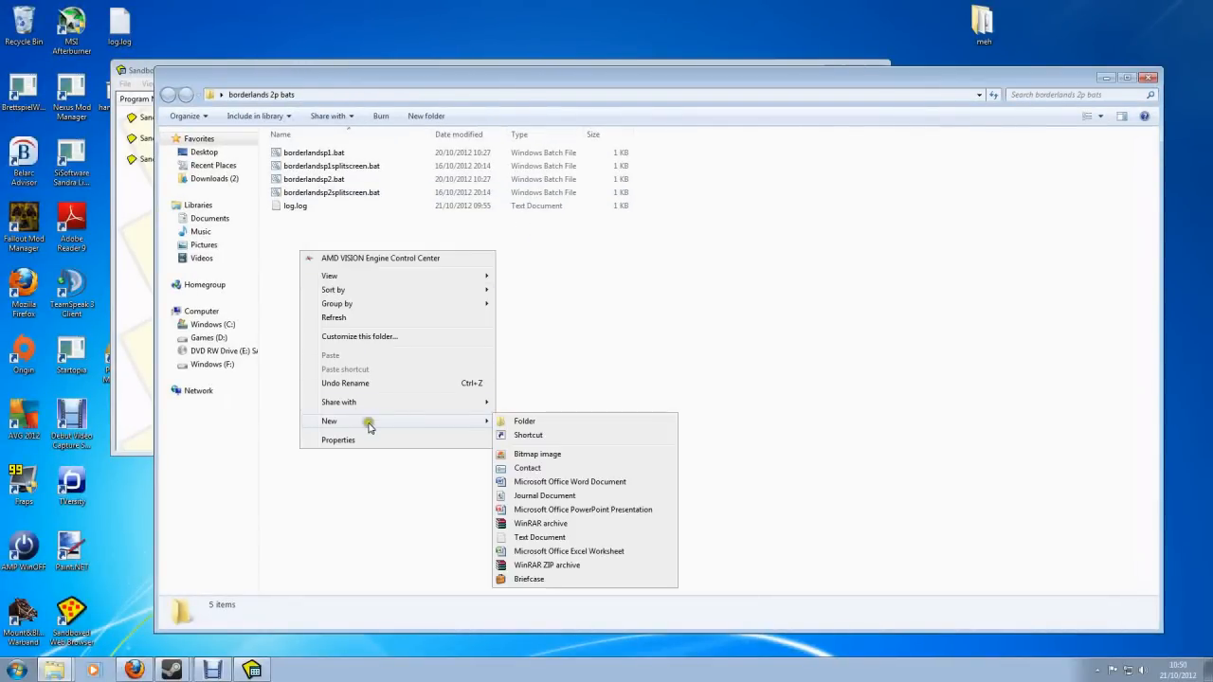
{"action": "left_click", "coordinate": [562, 537]}
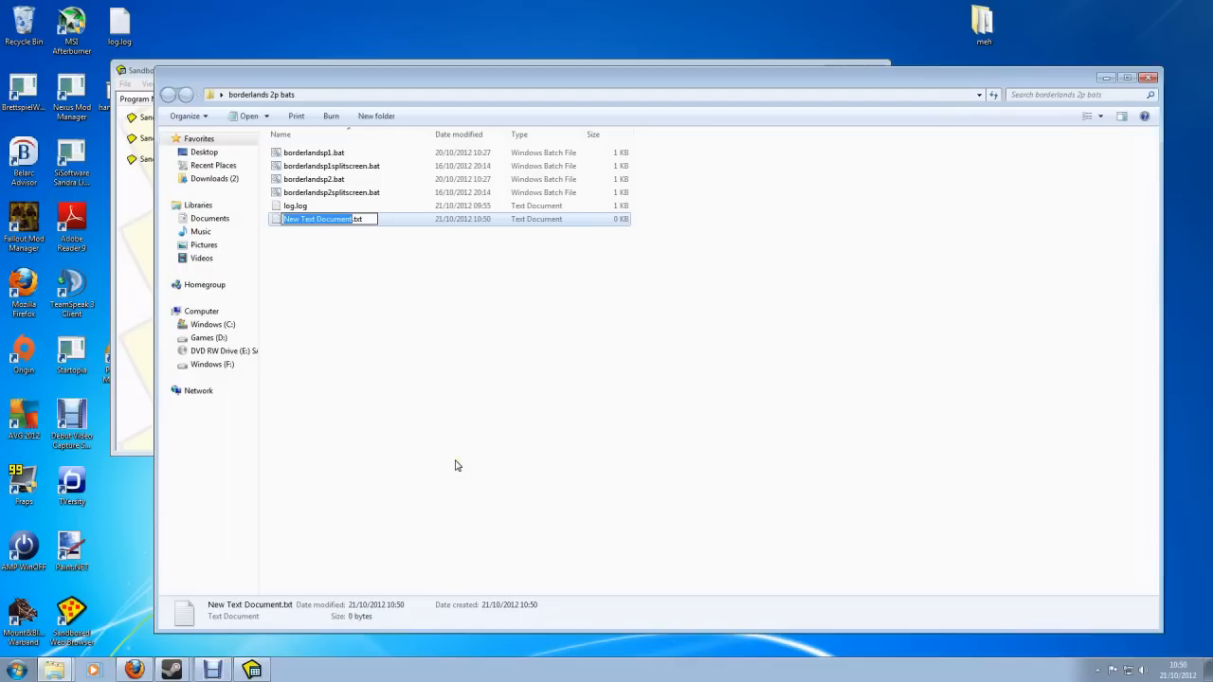
{"action": "type", "text": "test.bat"}
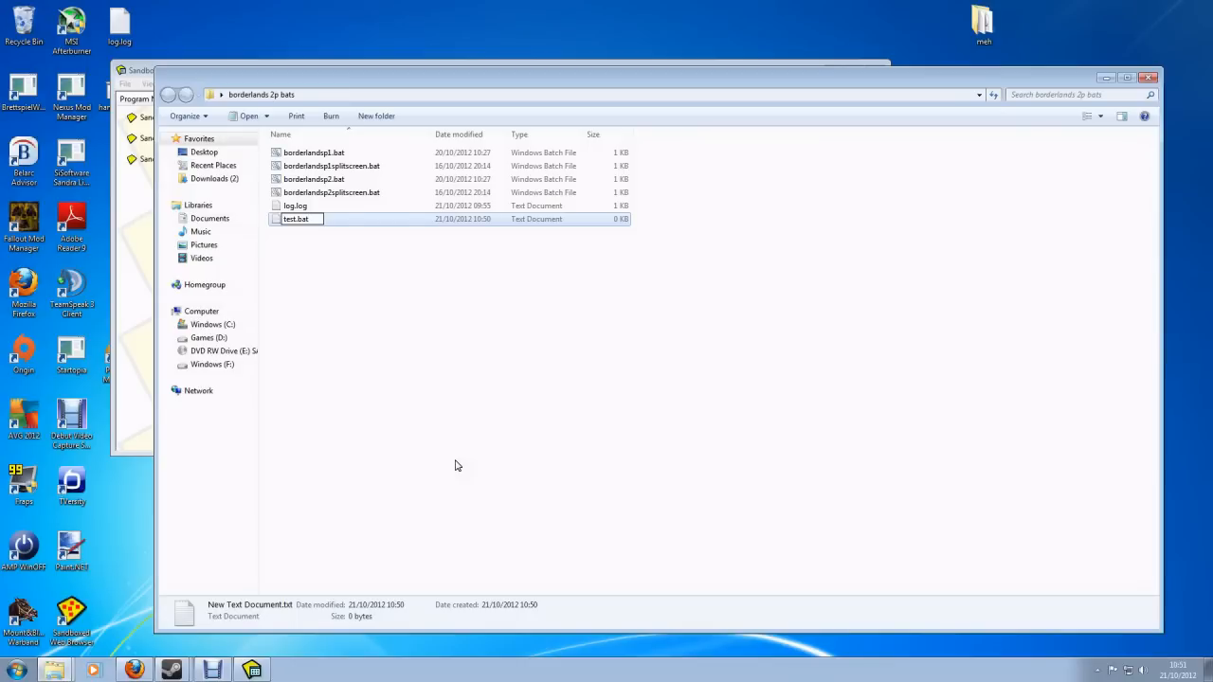
{"action": "key", "text": "Return"}
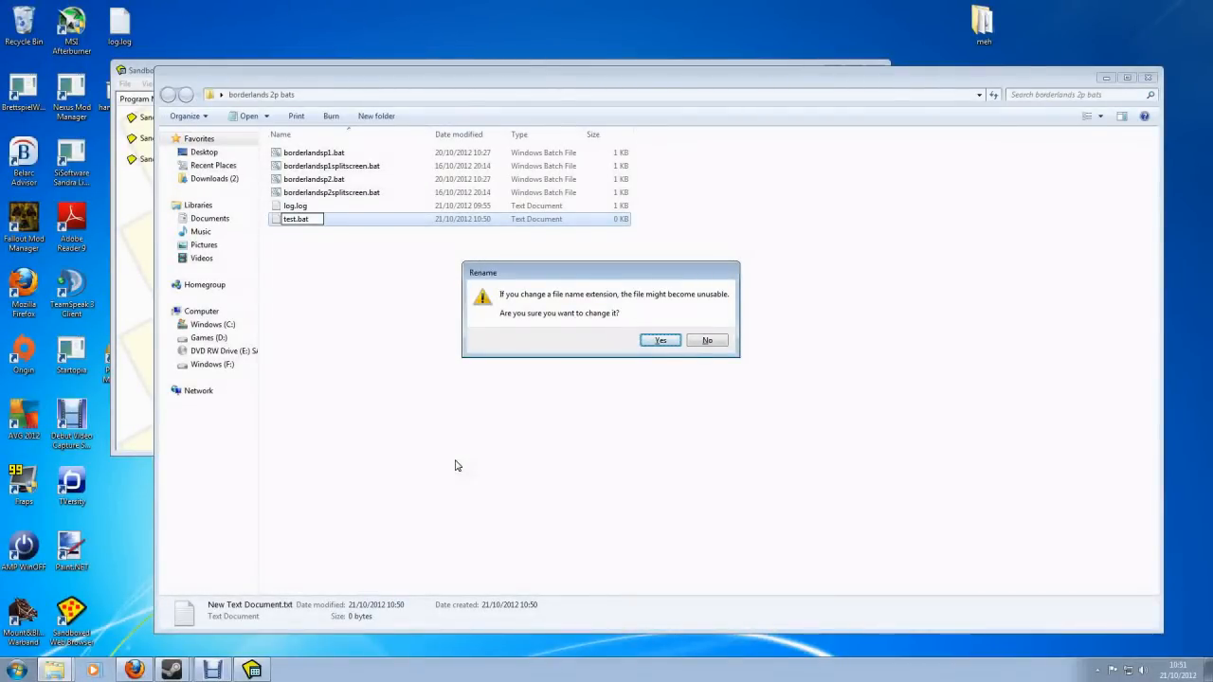
{"action": "key", "text": "Return"}
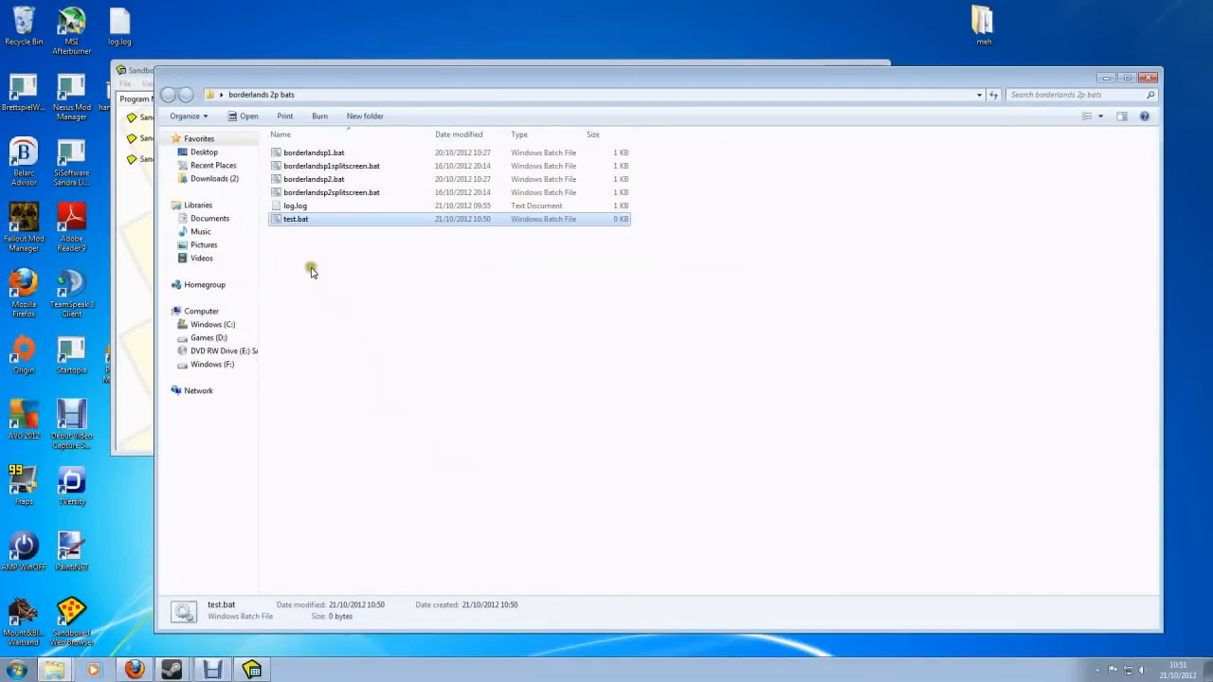
{"action": "left_click", "coordinate": [288, 263]}
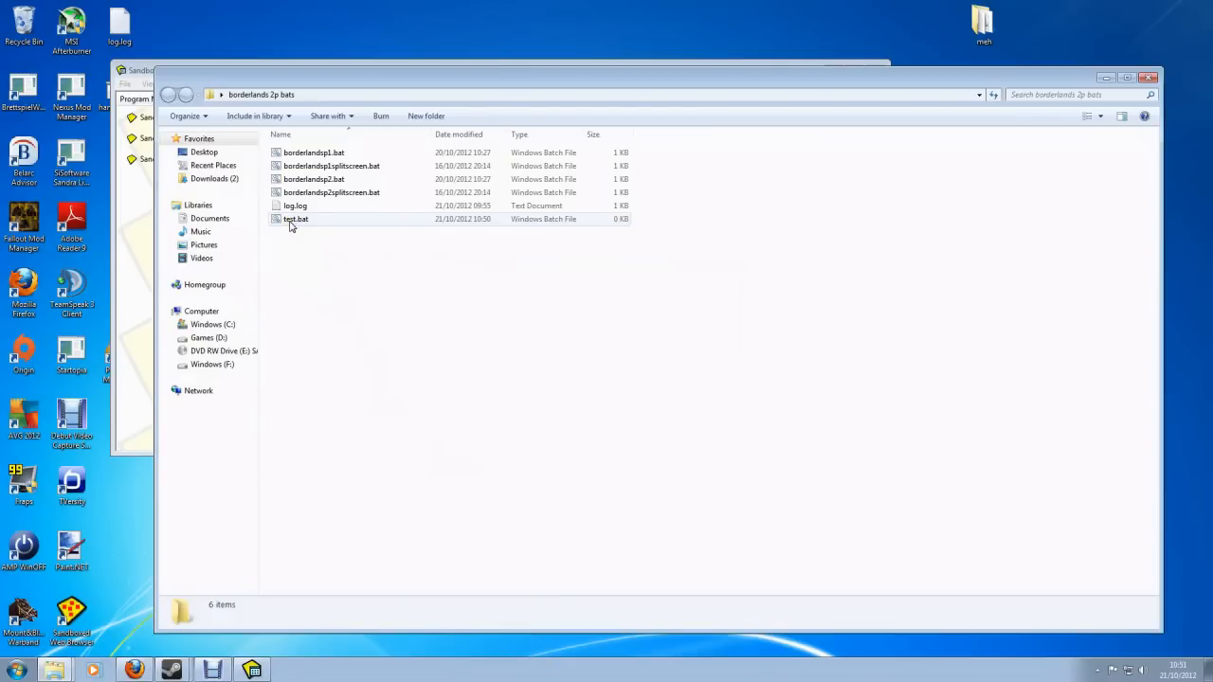
Edit test.bat in Notepad so that it contains the command mspaint.exe, save it and close Notepad
{"action": "right_click", "coordinate": [291, 224]}
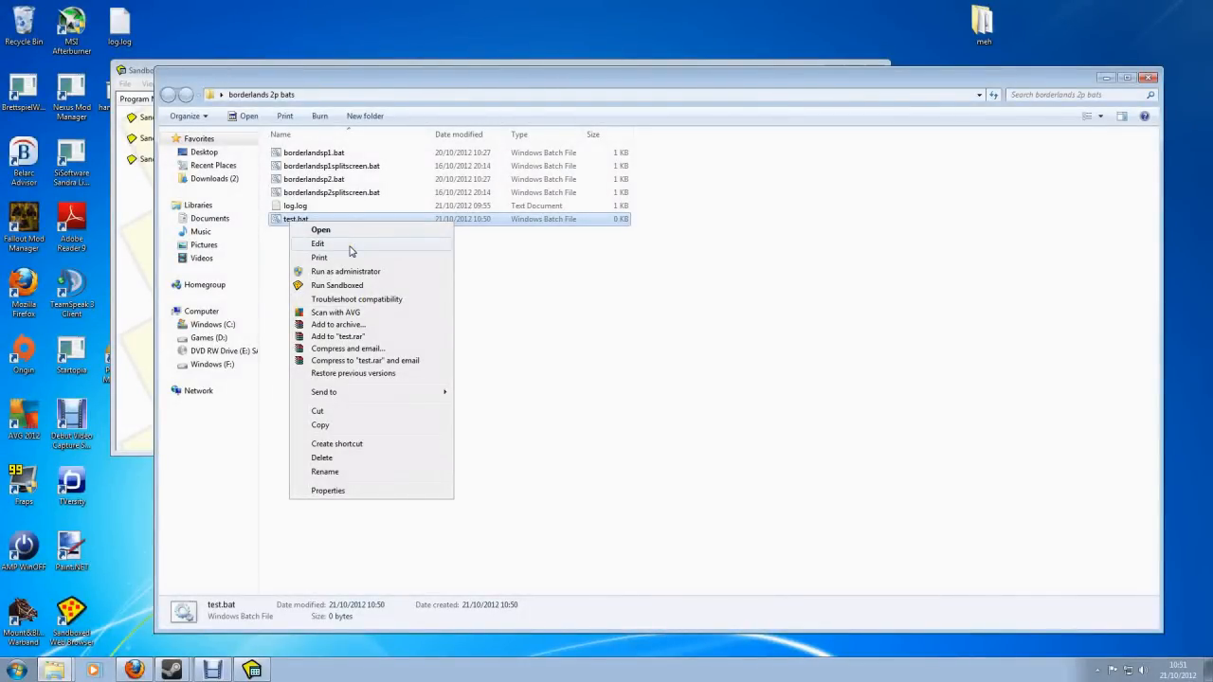
{"action": "left_click", "coordinate": [349, 246]}
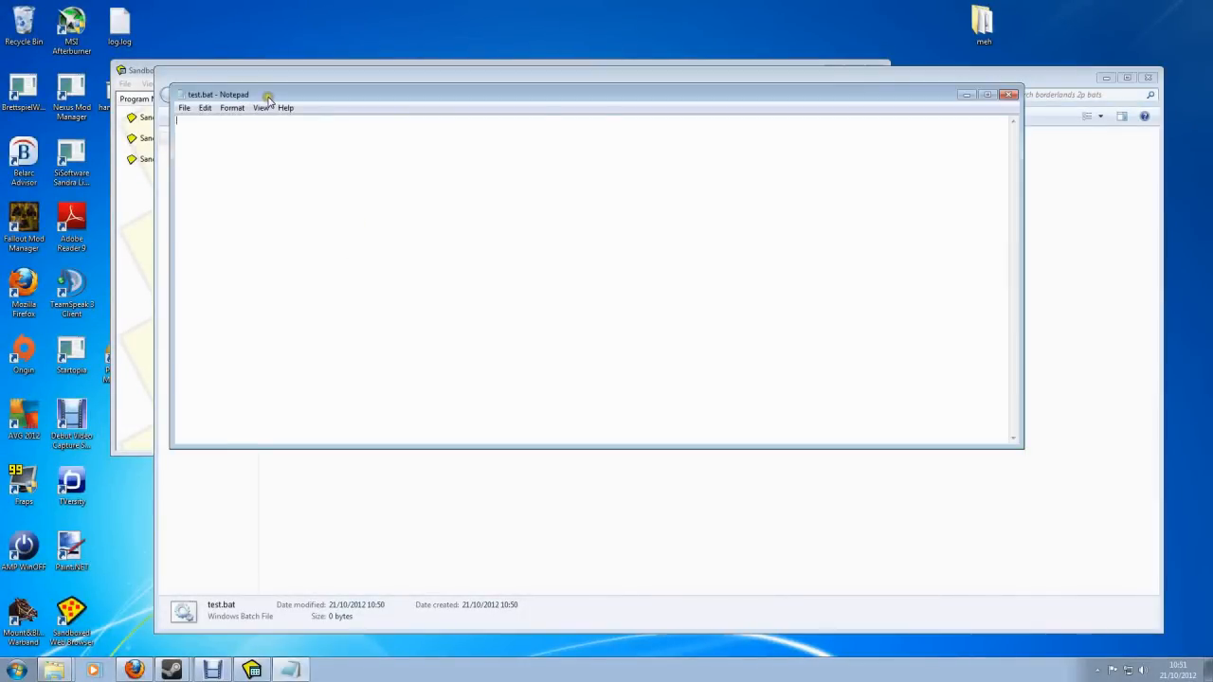
{"action": "left_click_drag", "start_coordinate": [266, 100], "coordinate": [266, 151]}
{"action": "left_click", "coordinate": [251, 205]}
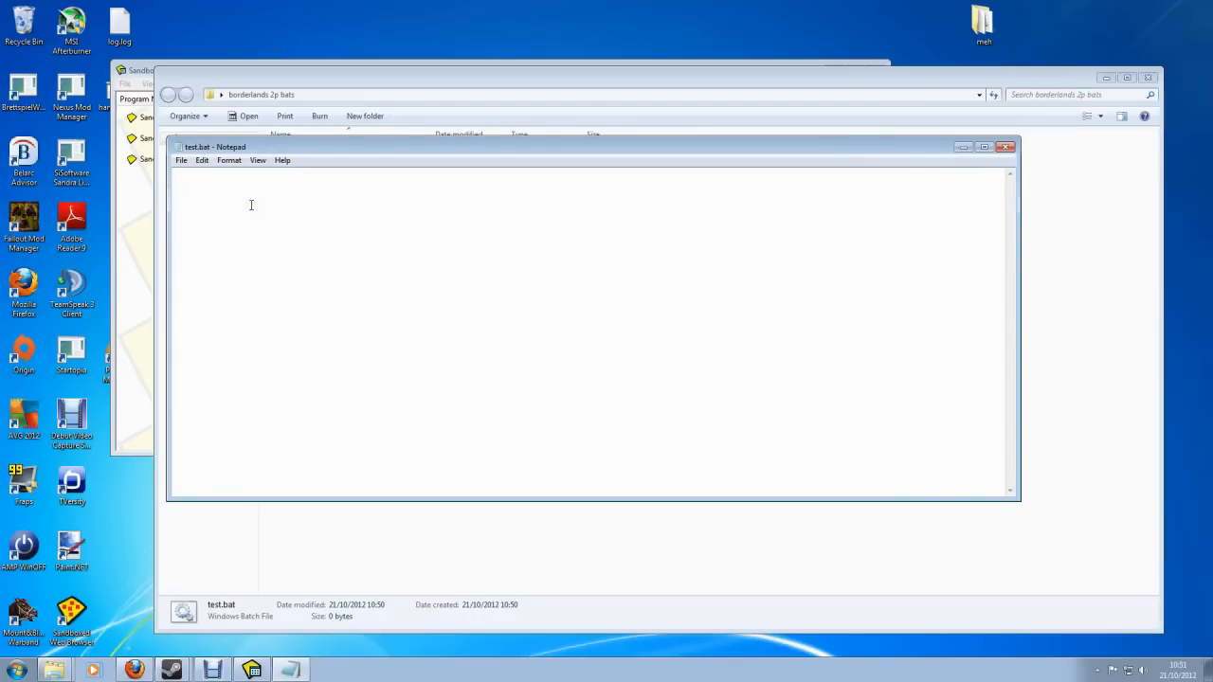
{"action": "type", "text": "mspaint.exe"}
{"action": "left_click", "coordinate": [182, 160]}
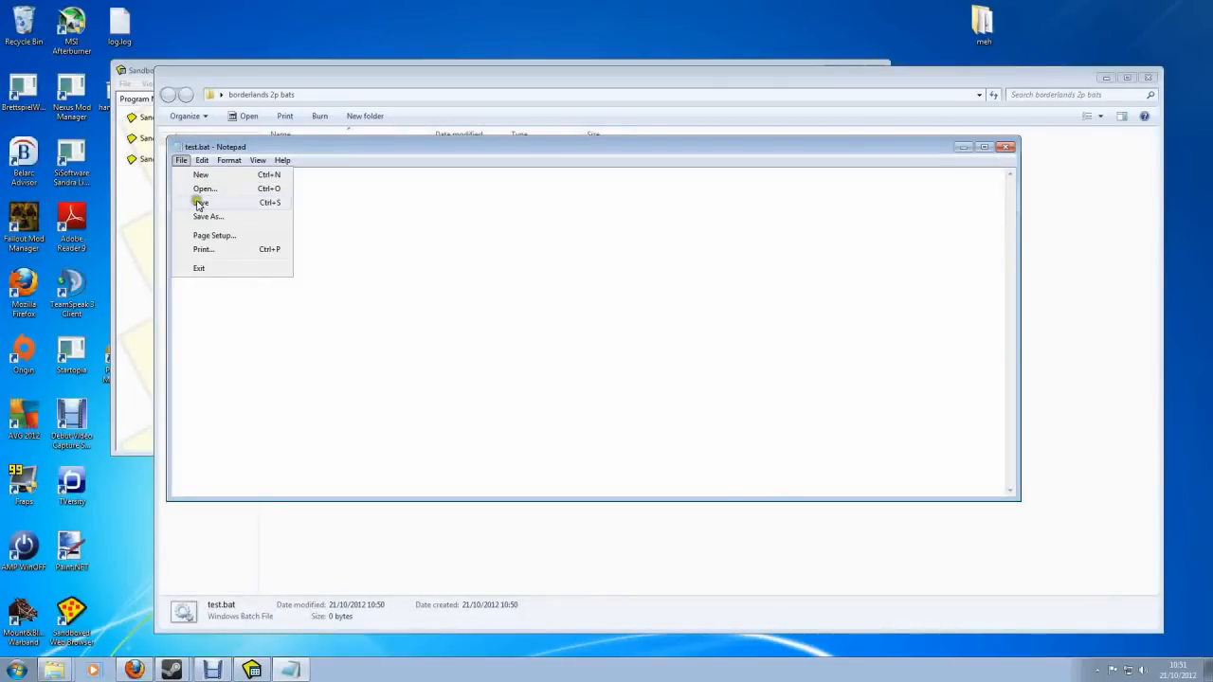
{"action": "left_click", "coordinate": [200, 202]}
{"action": "left_click", "coordinate": [1005, 147]}
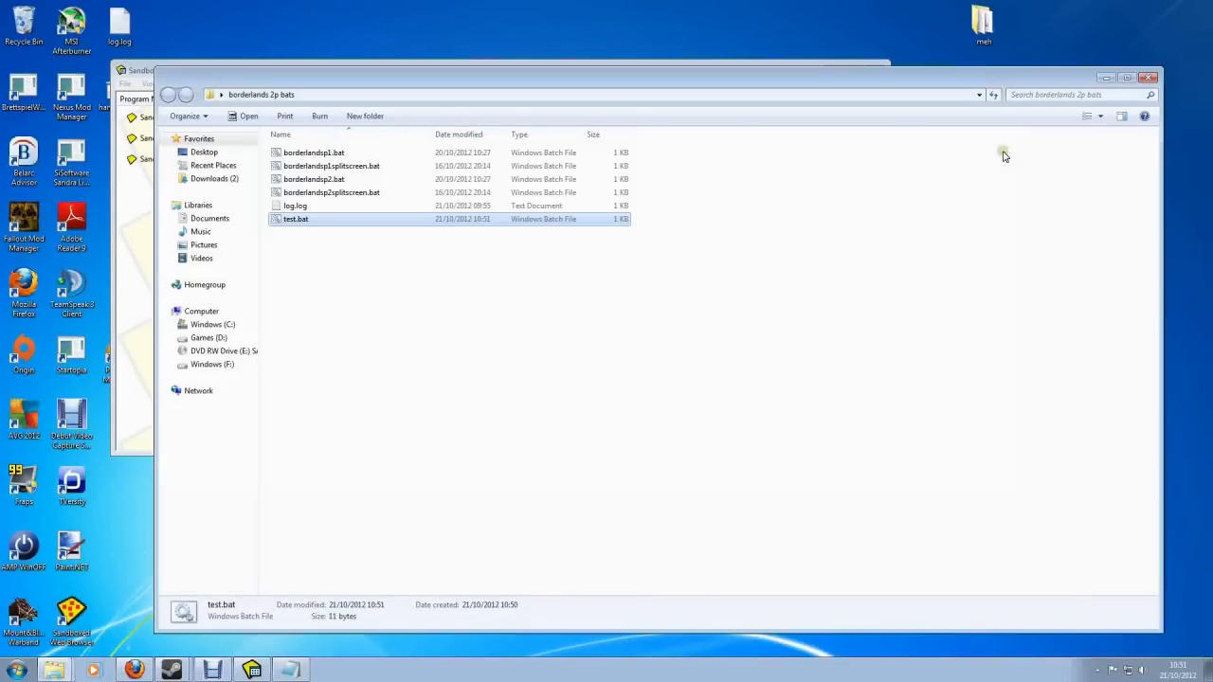
Run test.bat to check that it launches Paint, and close Paint
{"action": "double_click", "coordinate": [314, 222]}
{"action": "right_click", "coordinate": [315, 224]}
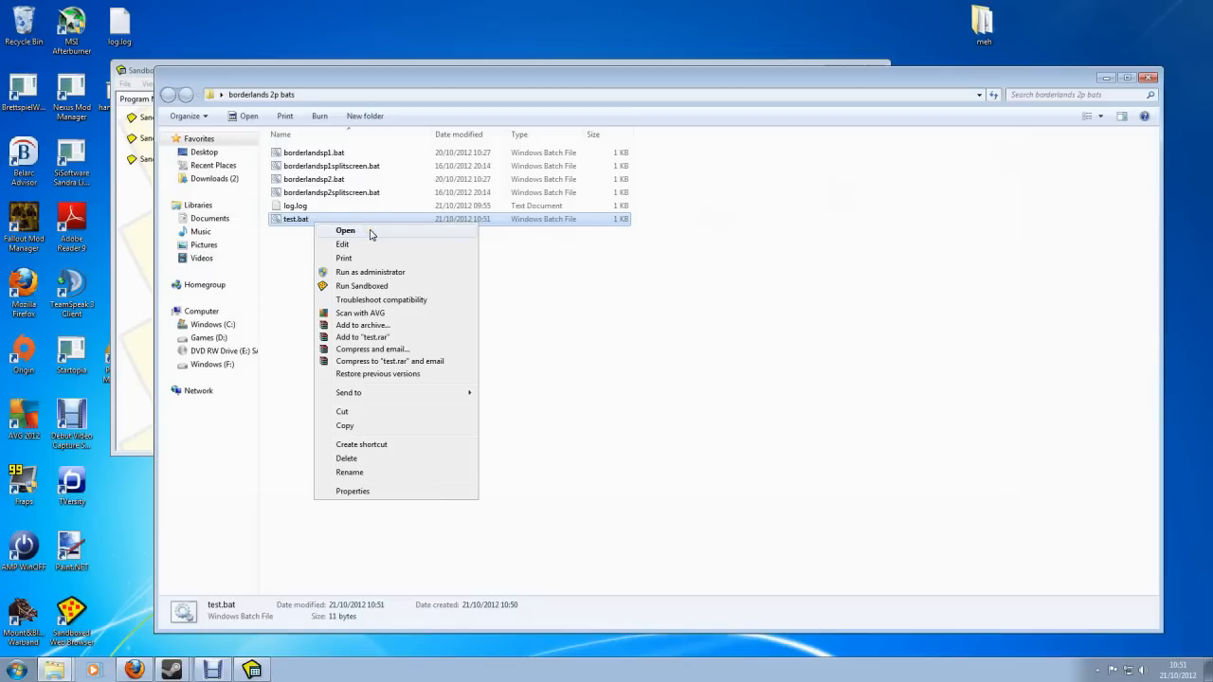
{"action": "left_click", "coordinate": [371, 234]}
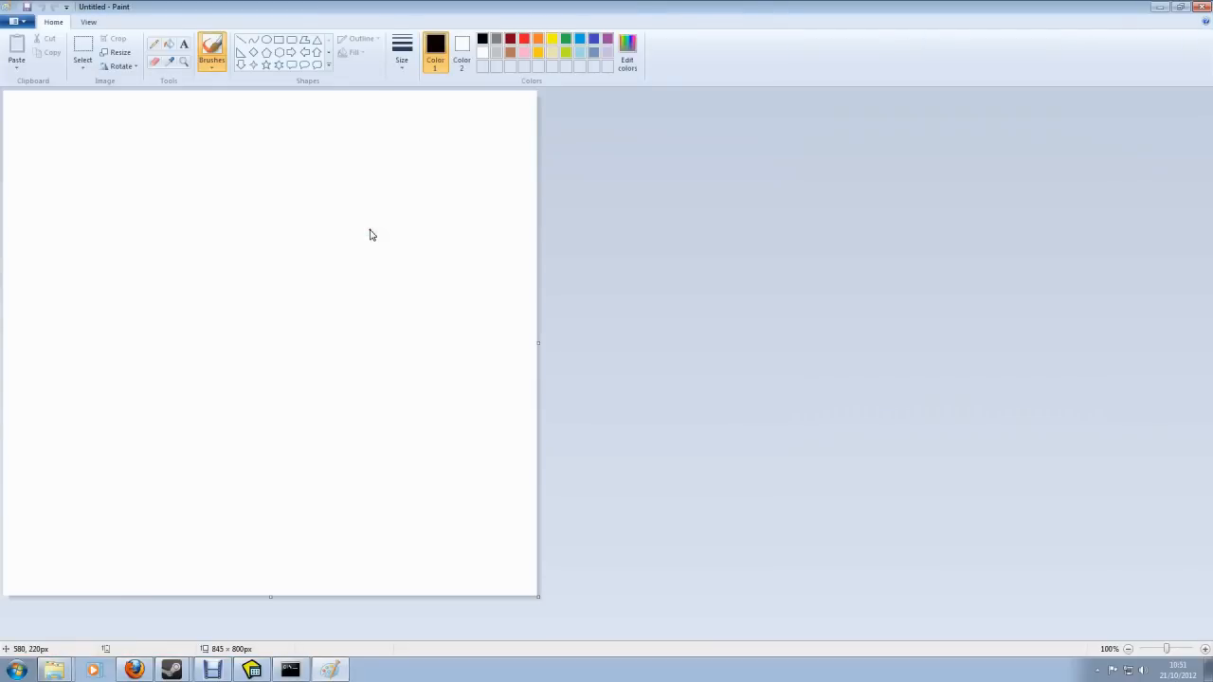
{"action": "left_click", "coordinate": [1199, 9]}
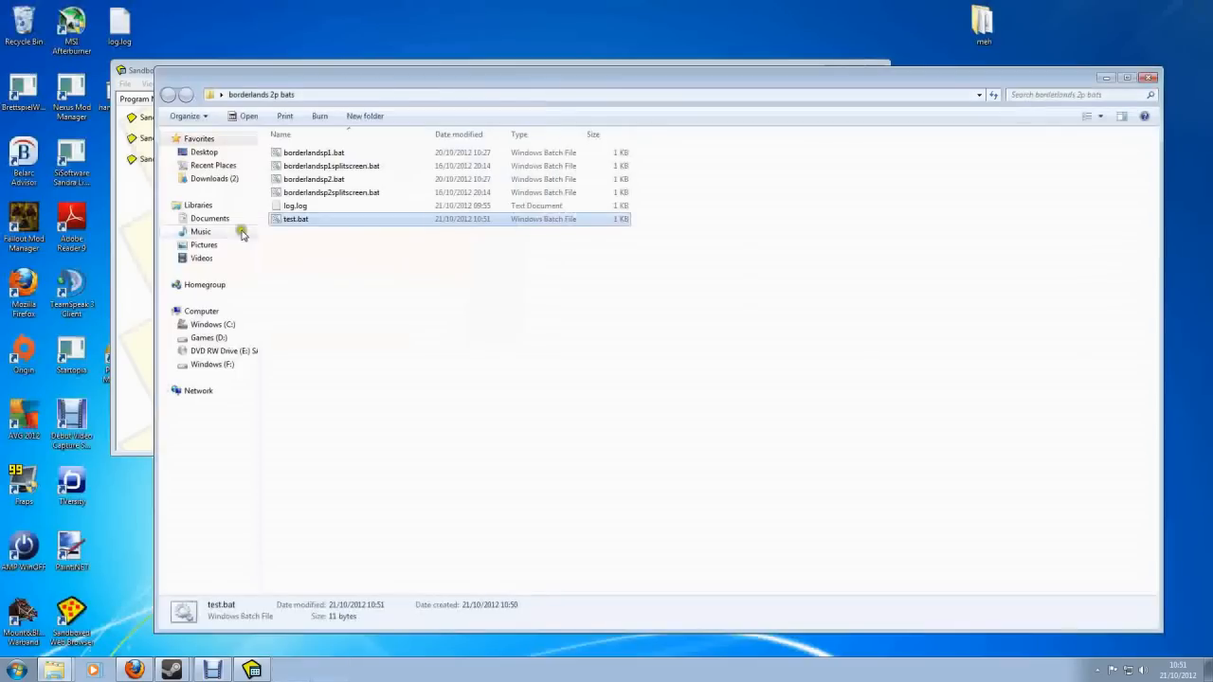
Open test.bat and borderlandsp1.bat in Notepad in turn to examine their launch commands, closing each one unchanged
{"action": "left_click", "coordinate": [314, 265]}
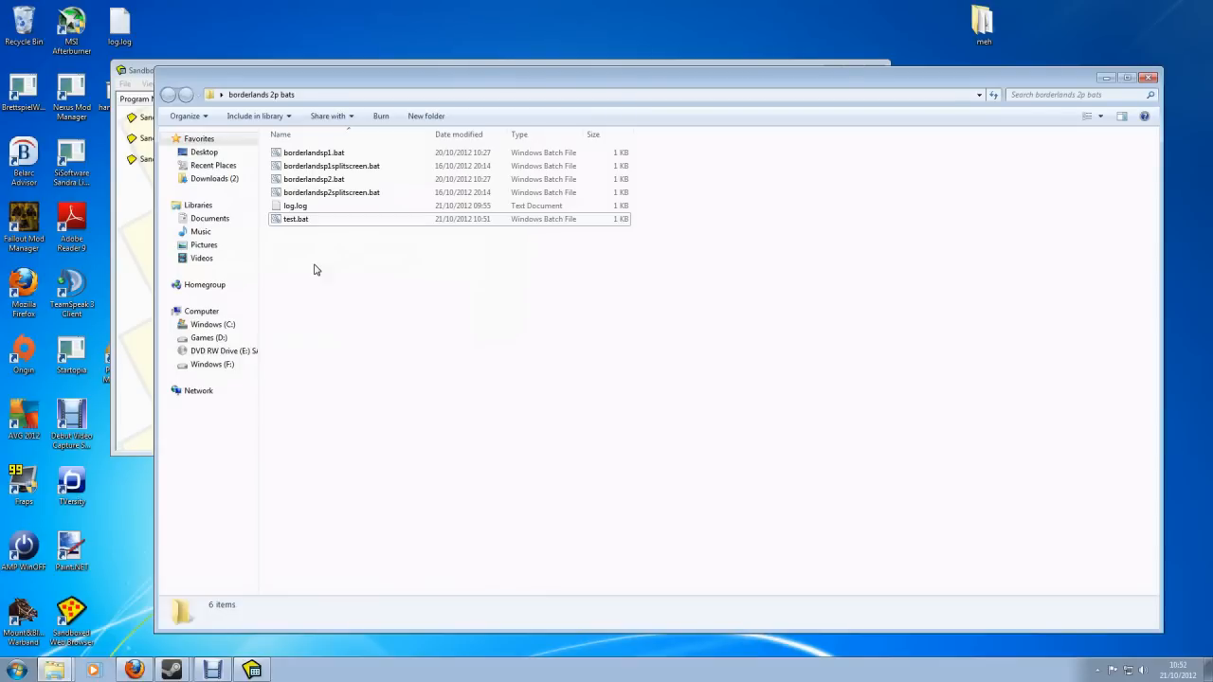
{"action": "left_click", "coordinate": [300, 220]}
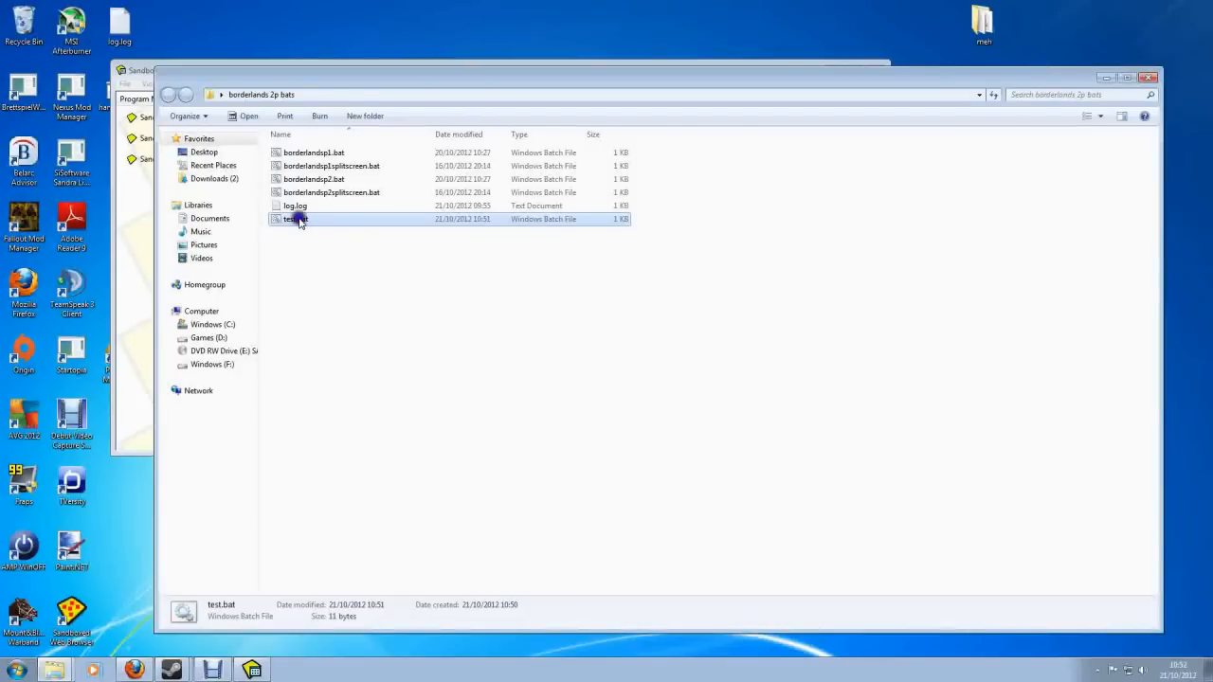
{"action": "right_click", "coordinate": [300, 220]}
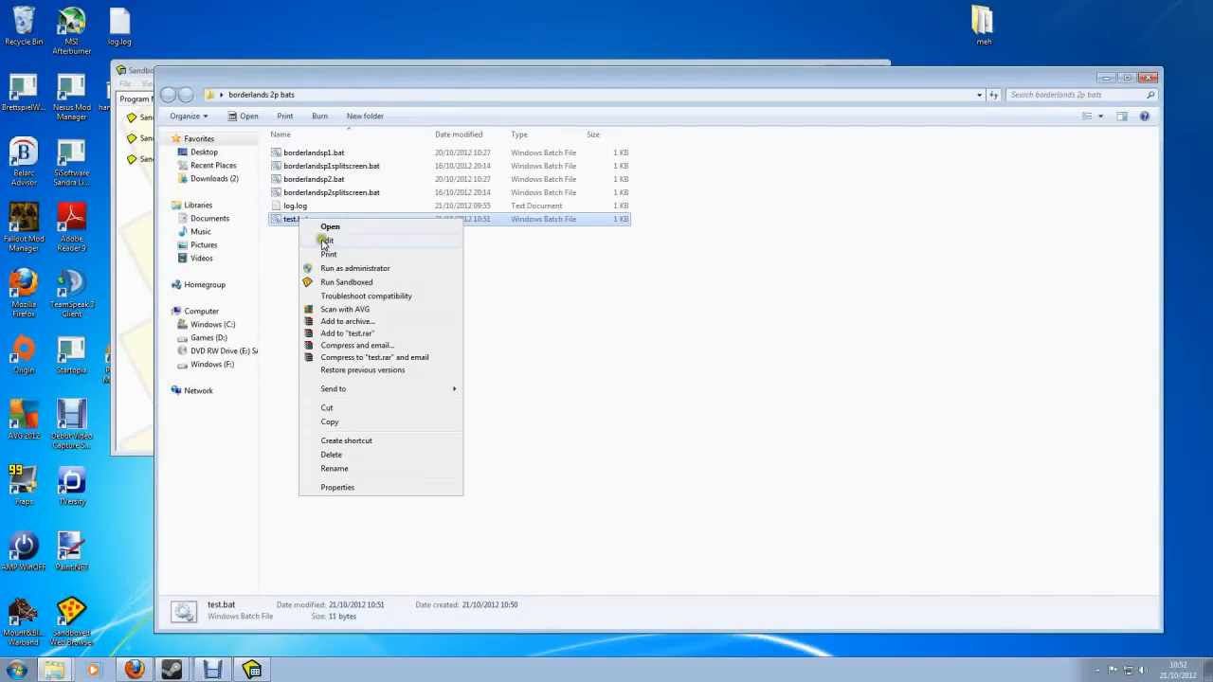
{"action": "left_click", "coordinate": [322, 241]}
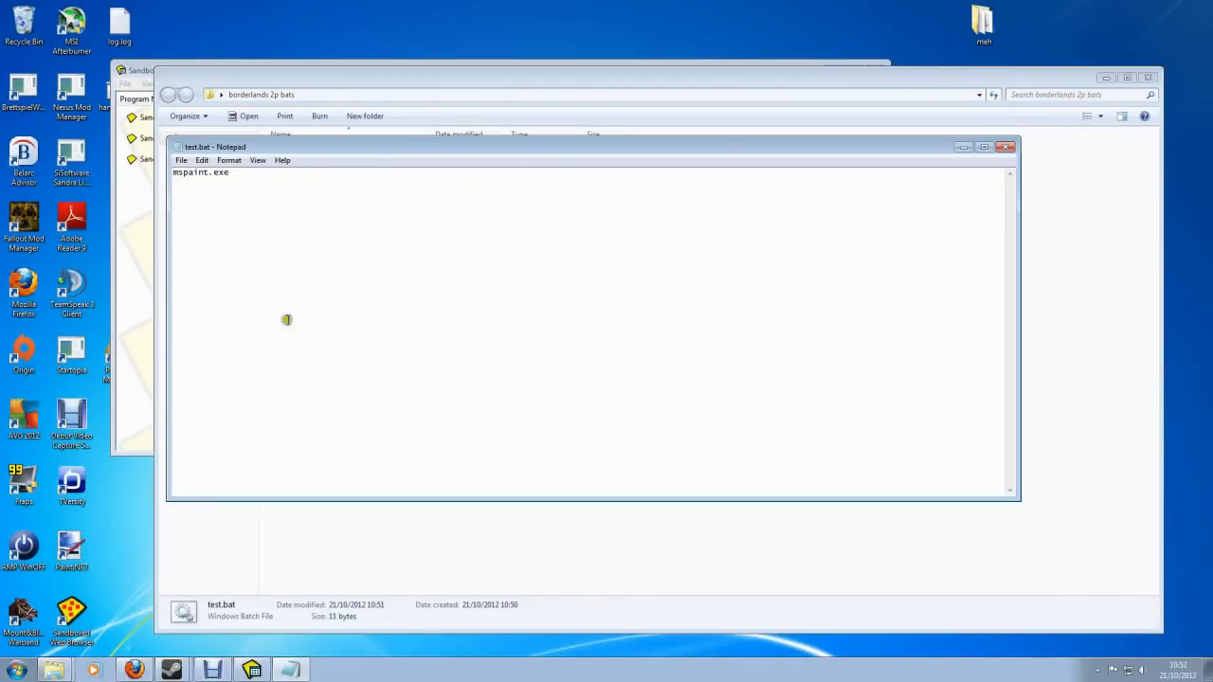
{"action": "left_click", "coordinate": [1008, 147]}
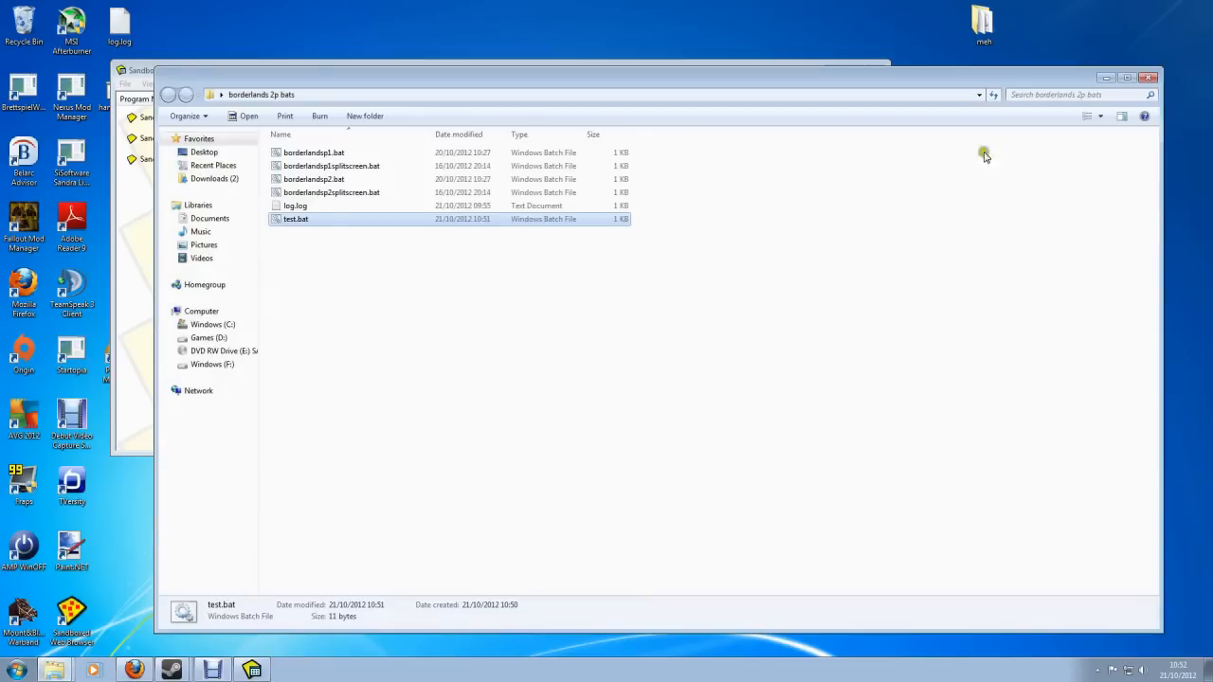
{"action": "left_click", "coordinate": [355, 293]}
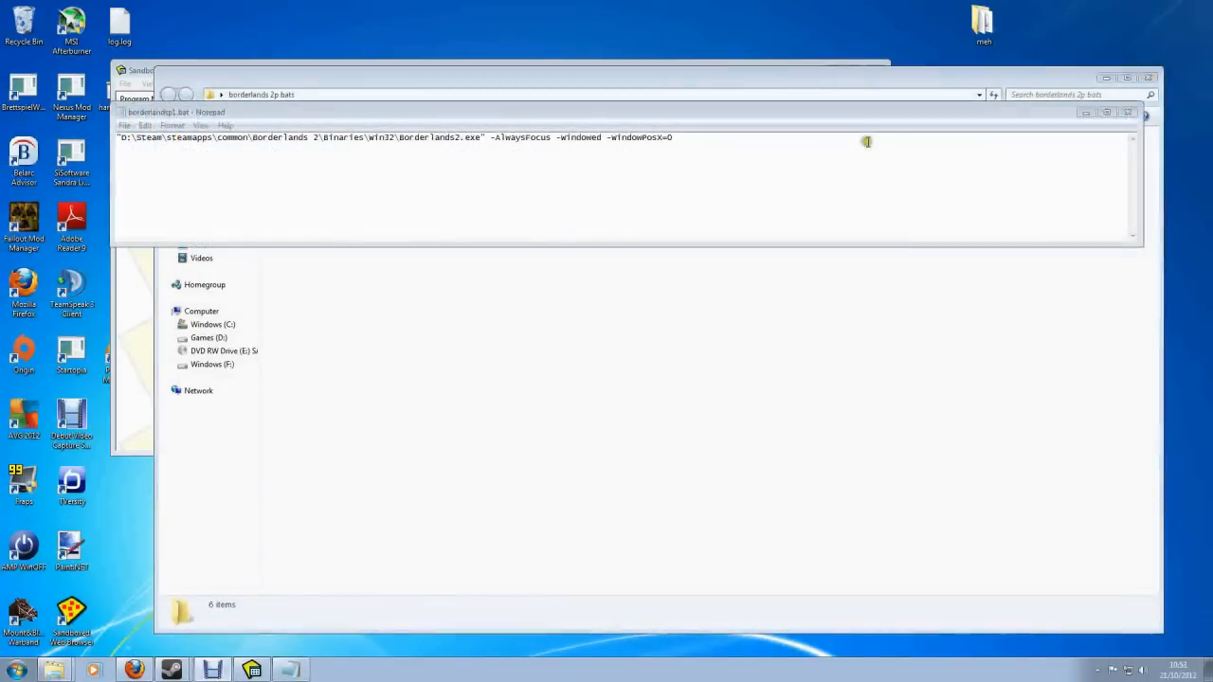
{"action": "left_click", "coordinate": [1131, 106]}
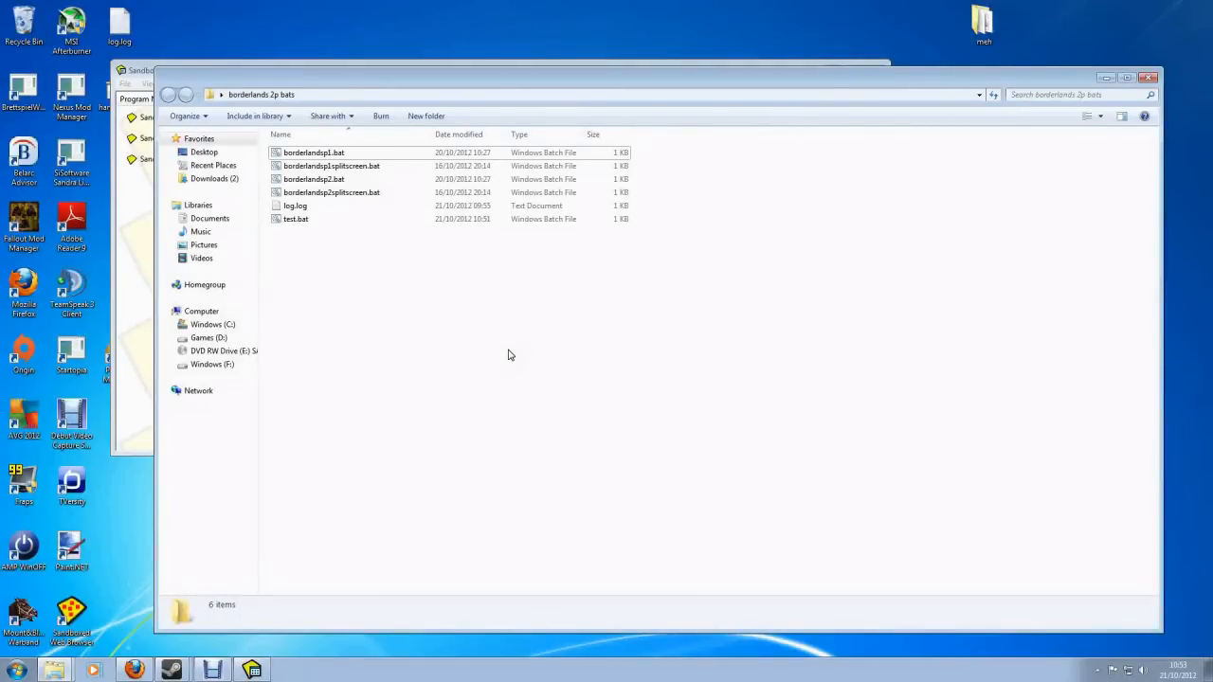
Look over the regular and splitscreen batch files for player 1 and player 2 in the folder
{"action": "left_click", "coordinate": [347, 307]}
{"action": "left_click", "coordinate": [322, 154]}
{"action": "left_click", "coordinate": [322, 180]}
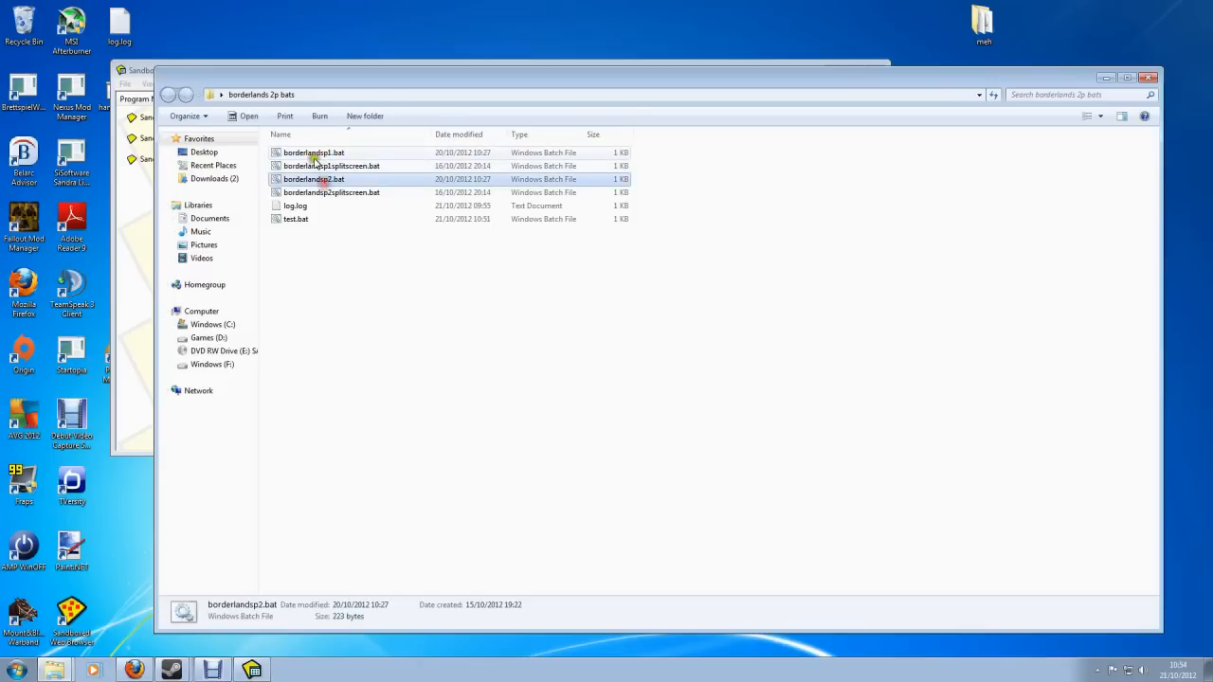
{"action": "left_click", "coordinate": [308, 154]}
{"action": "left_click", "coordinate": [315, 180]}
{"action": "left_click", "coordinate": [311, 153]}
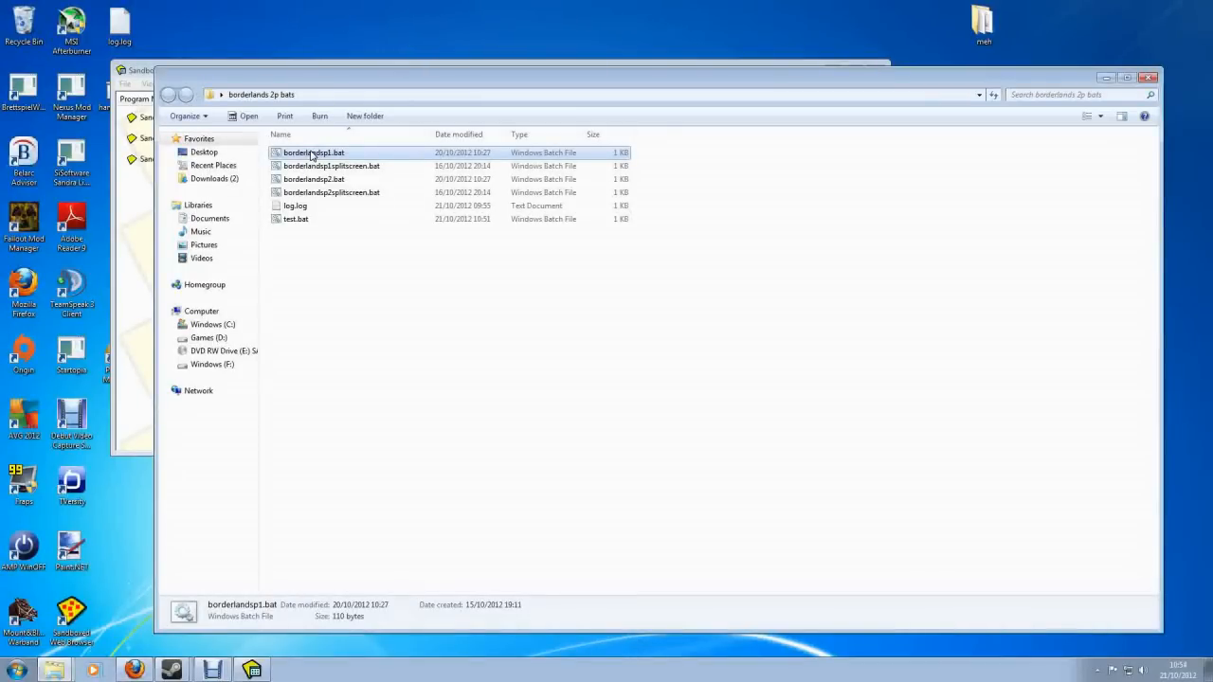
{"action": "left_click", "coordinate": [325, 166]}
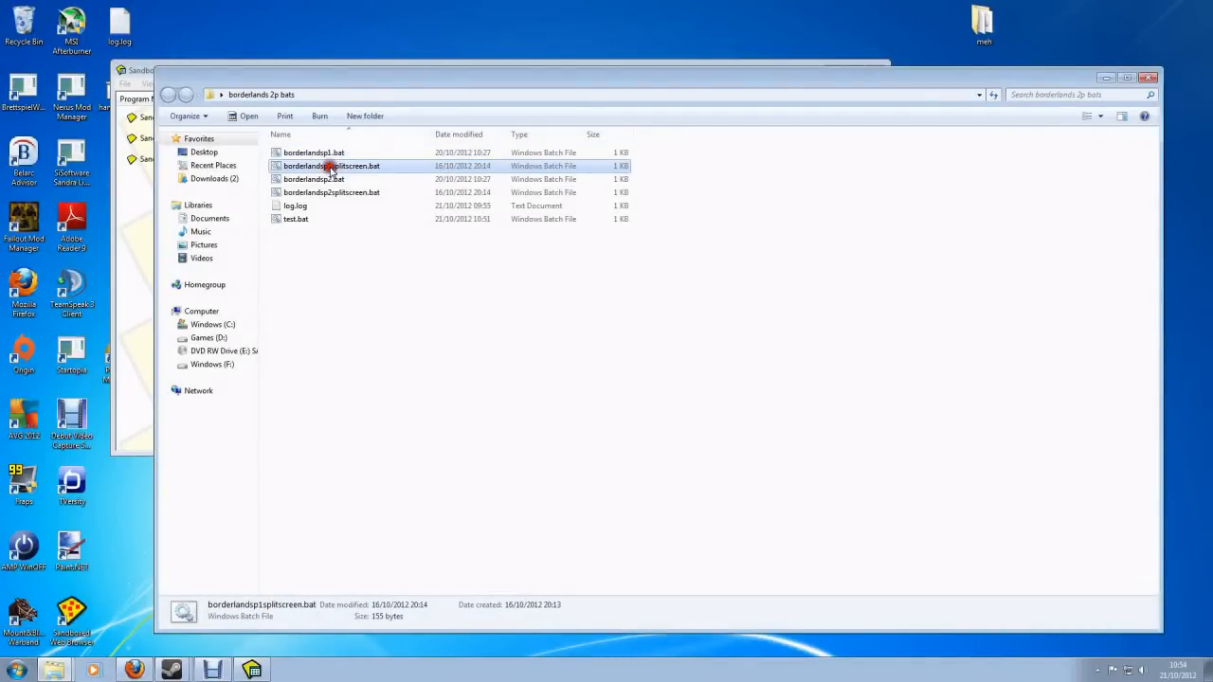
{"action": "left_click", "coordinate": [343, 193]}
{"action": "left_click", "coordinate": [337, 166]}
{"action": "left_click", "coordinate": [343, 193]}
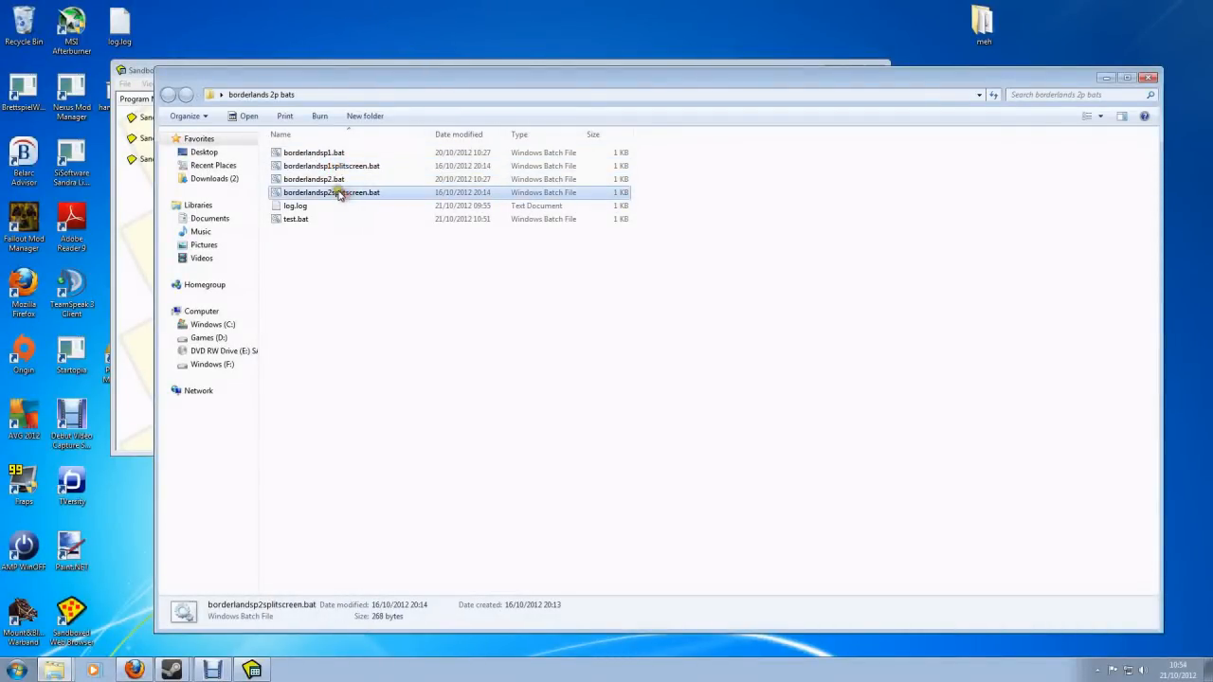
{"action": "left_click", "coordinate": [327, 168]}
{"action": "left_click", "coordinate": [319, 154]}
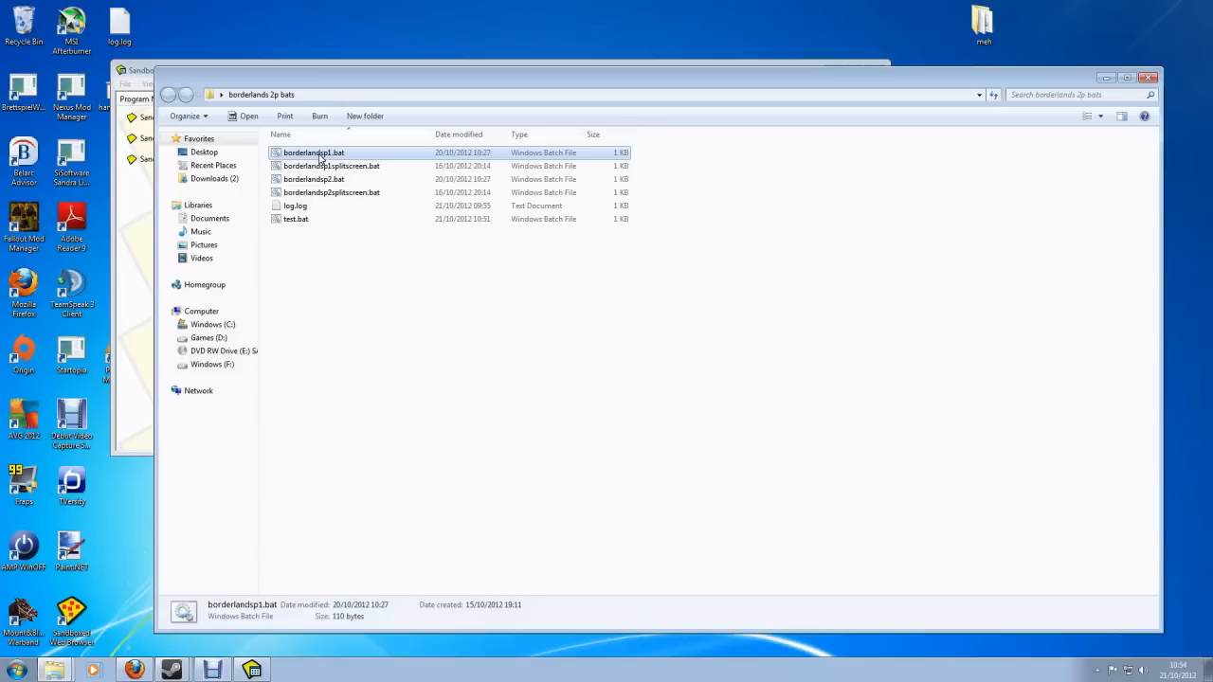
Open borderlandsp1.bat for editing in Notepad
{"action": "right_click", "coordinate": [321, 157]}
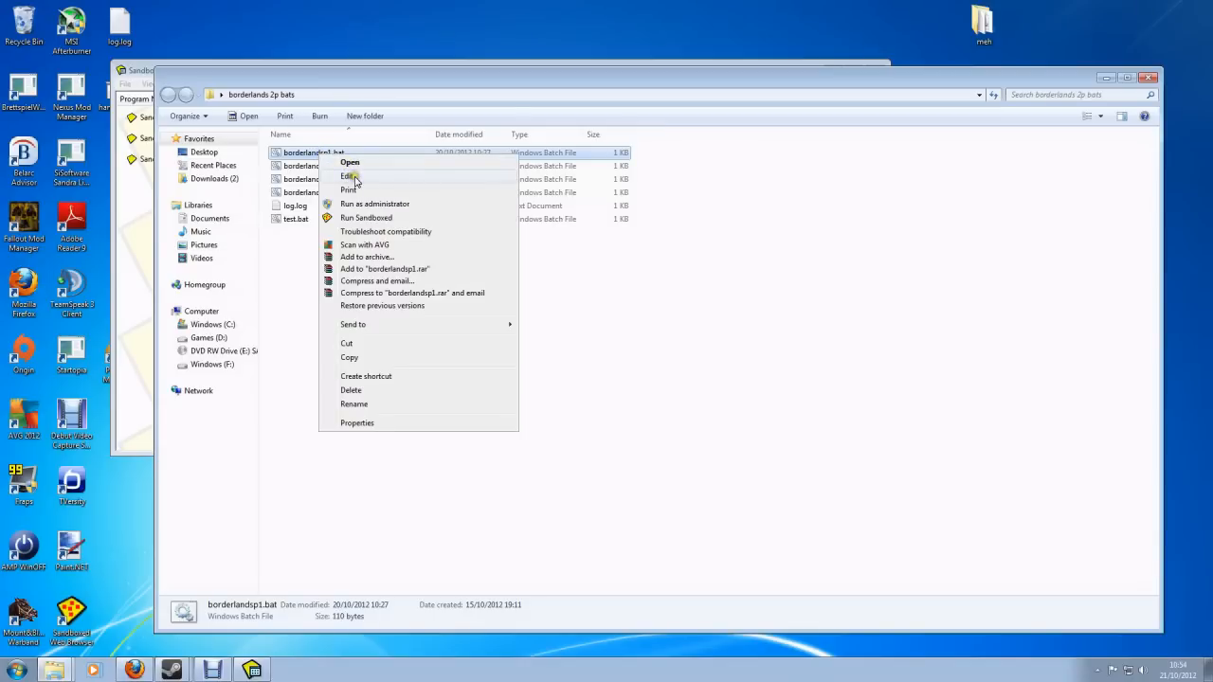
{"action": "left_click", "coordinate": [585, 291]}
{"action": "right_click", "coordinate": [479, 318]}
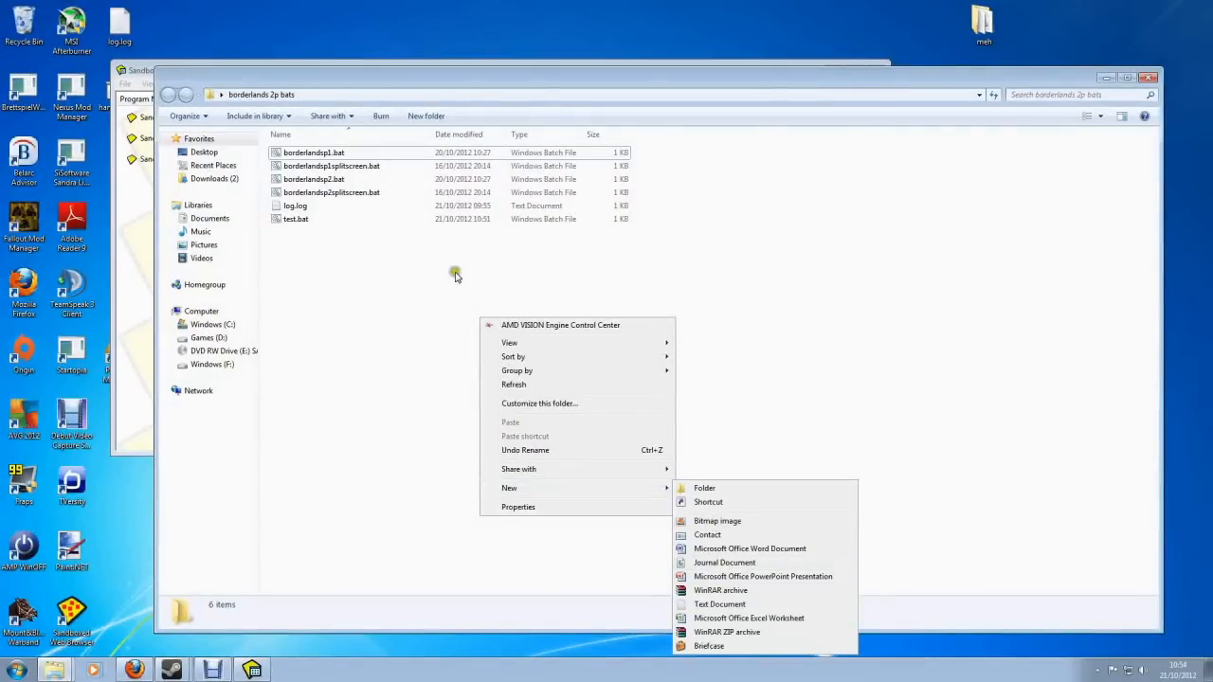
{"action": "left_click", "coordinate": [323, 316]}
{"action": "left_click", "coordinate": [313, 153]}
{"action": "right_click", "coordinate": [315, 154]}
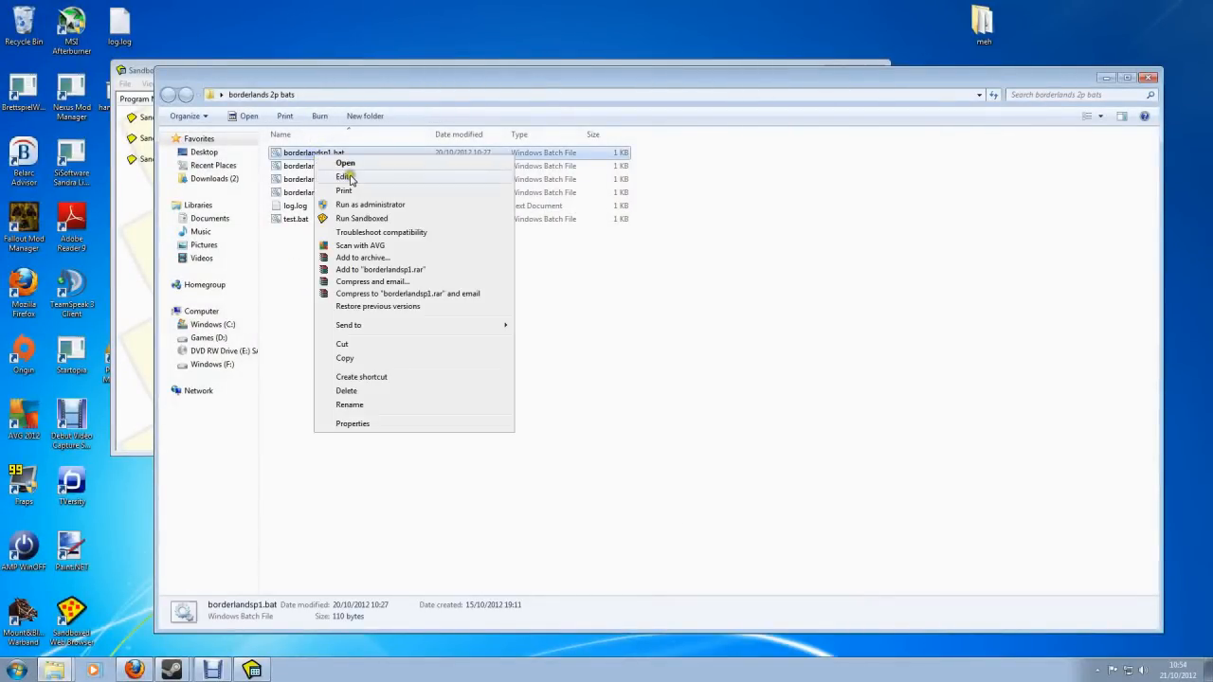
{"action": "left_click", "coordinate": [345, 177]}
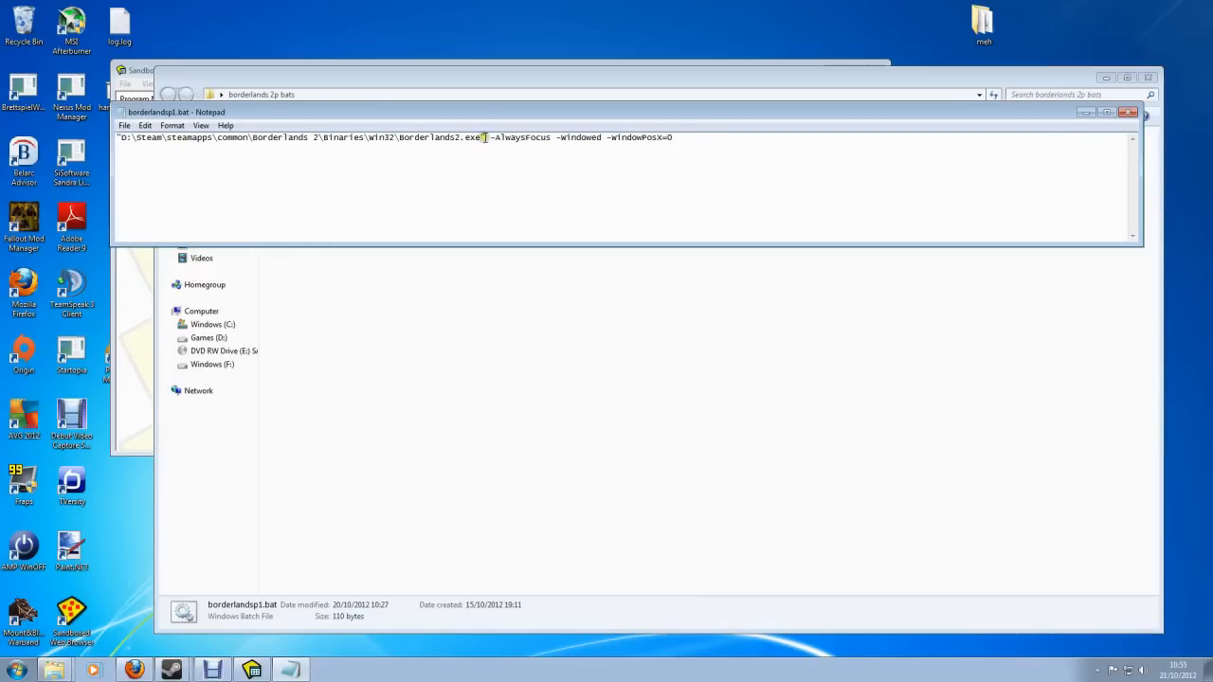
Examine the quoted Borderlands2.exe path in borderlandsp1.bat, including its enclosing quotation marks and the space in the folder name
{"action": "left_click_drag", "start_coordinate": [484, 137], "coordinate": [102, 154]}
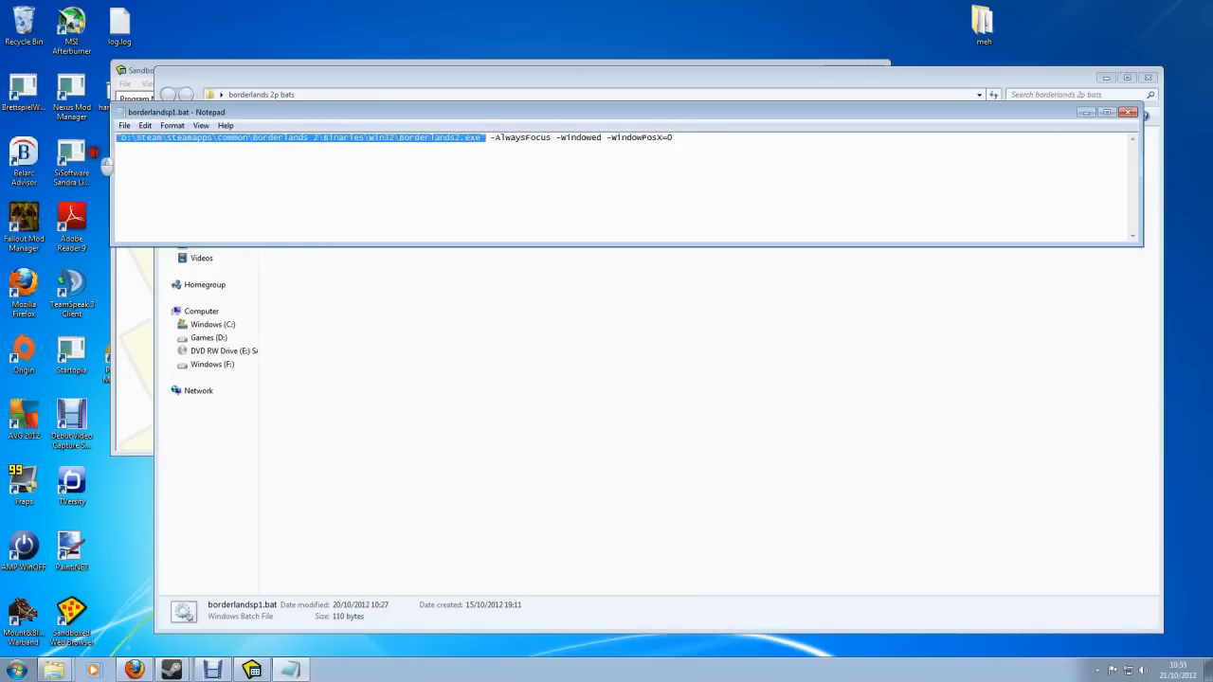
{"action": "left_click", "coordinate": [171, 142]}
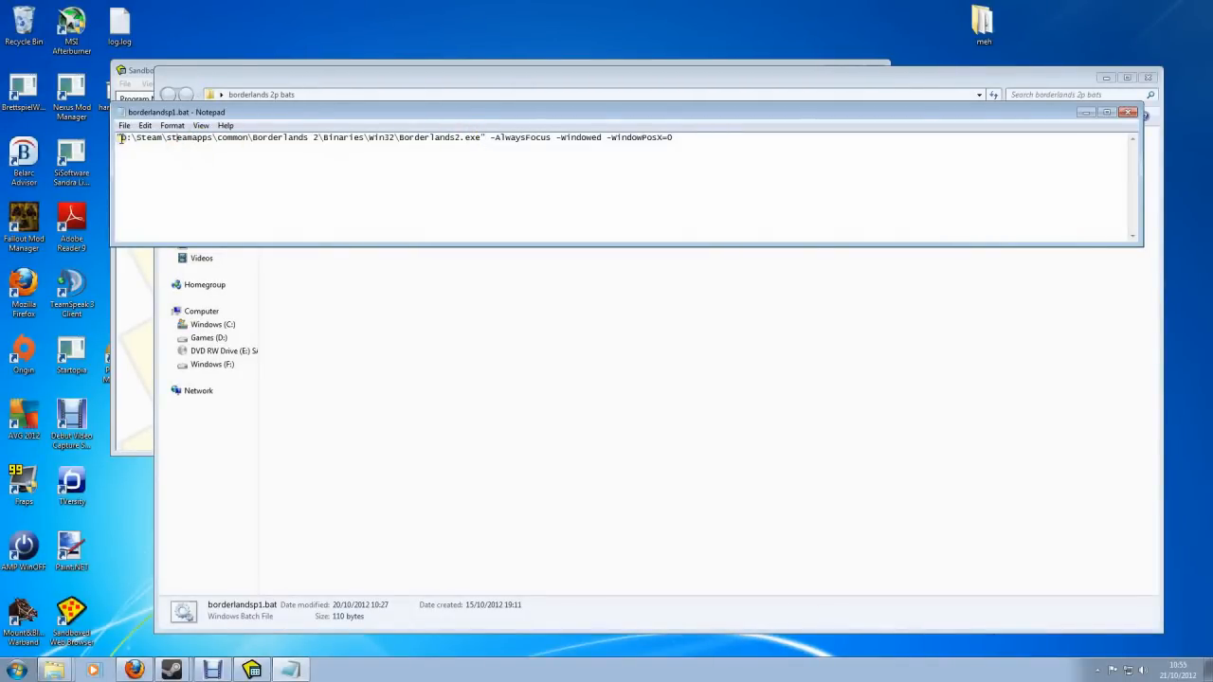
{"action": "left_click", "coordinate": [311, 139]}
{"action": "left_click_drag", "start_coordinate": [311, 140], "coordinate": [314, 140]}
{"action": "left_click", "coordinate": [309, 138]}
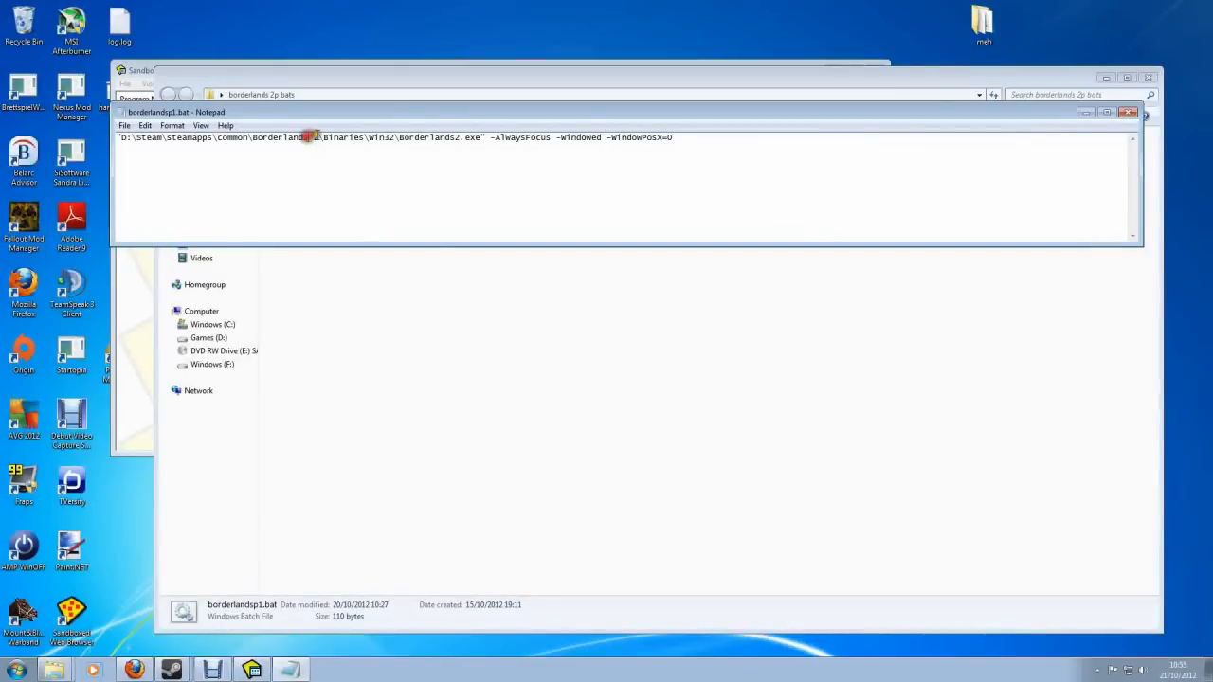
{"action": "left_click", "coordinate": [485, 139]}
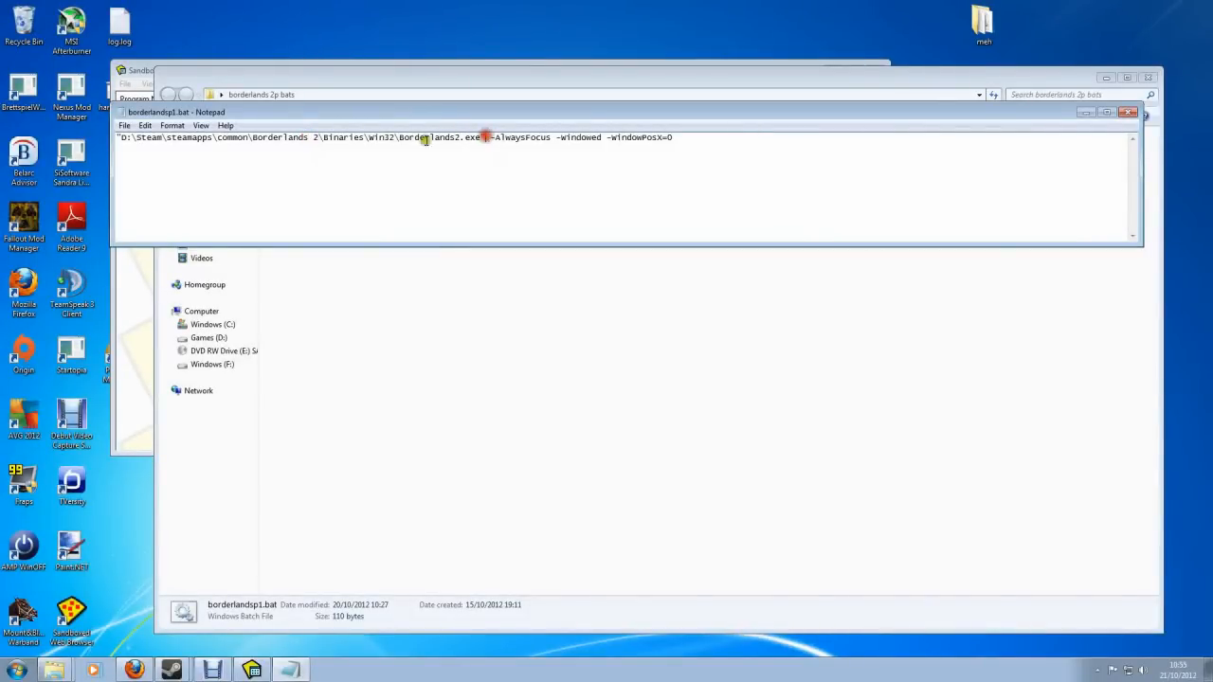
{"action": "left_click", "coordinate": [310, 138]}
Examine the launch arguments -AlwaysFocus, -Windowed and -WindowPosX=0 after the executable path in borderlandsp1.bat
{"action": "left_click", "coordinate": [524, 138]}
{"action": "left_click", "coordinate": [582, 139]}
{"action": "left_click", "coordinate": [639, 139]}
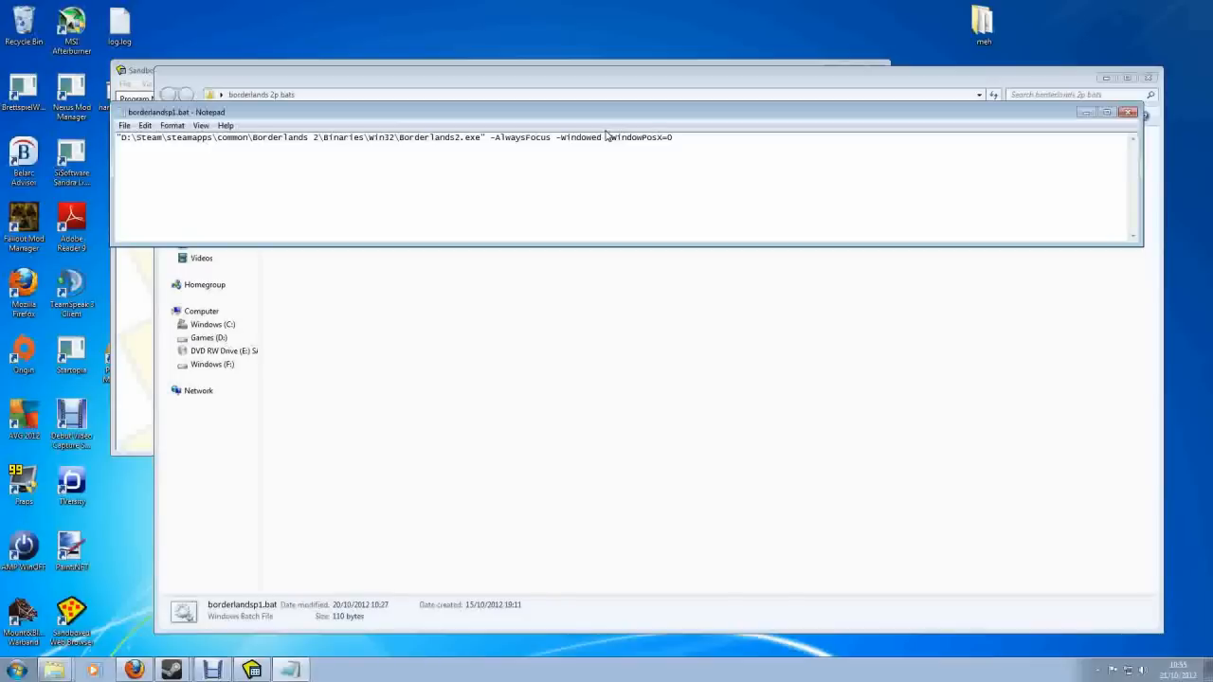
{"action": "left_click", "coordinate": [427, 138]}
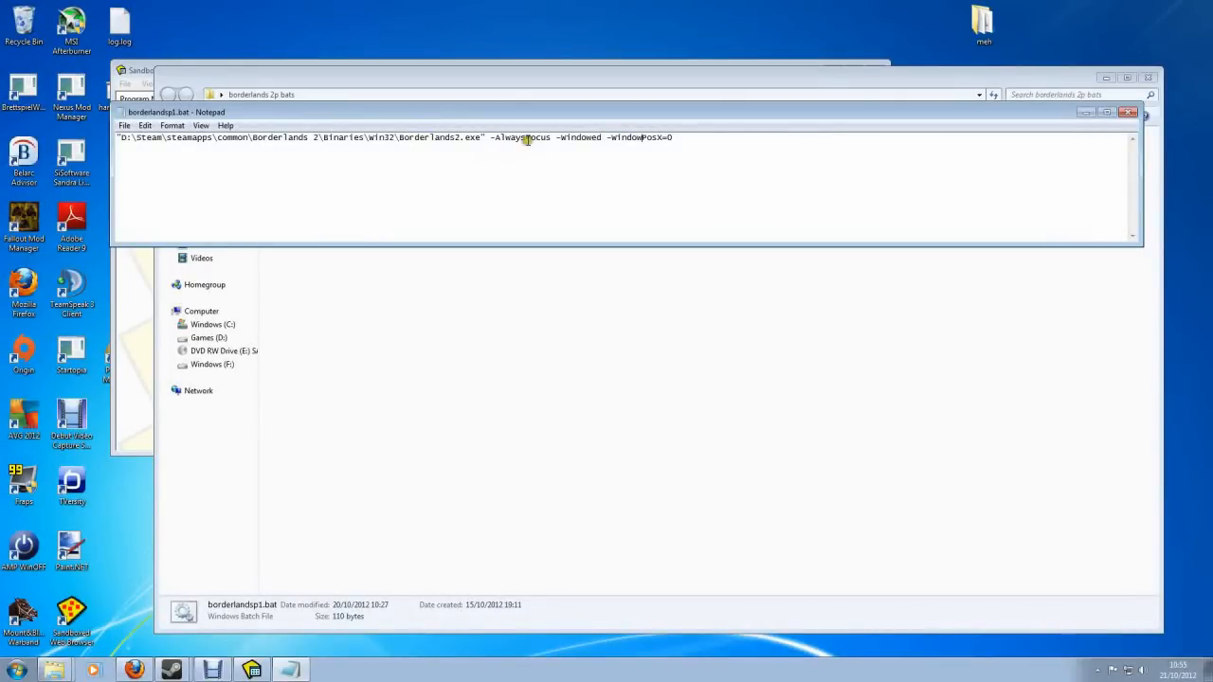
{"action": "left_click", "coordinate": [494, 137]}
{"action": "left_click_drag", "start_coordinate": [494, 137], "coordinate": [553, 139]}
{"action": "left_click", "coordinate": [556, 137]}
{"action": "left_click_drag", "start_coordinate": [556, 137], "coordinate": [595, 149]}
{"action": "left_click", "coordinate": [682, 137]}
{"action": "left_click_drag", "start_coordinate": [682, 137], "coordinate": [603, 140]}
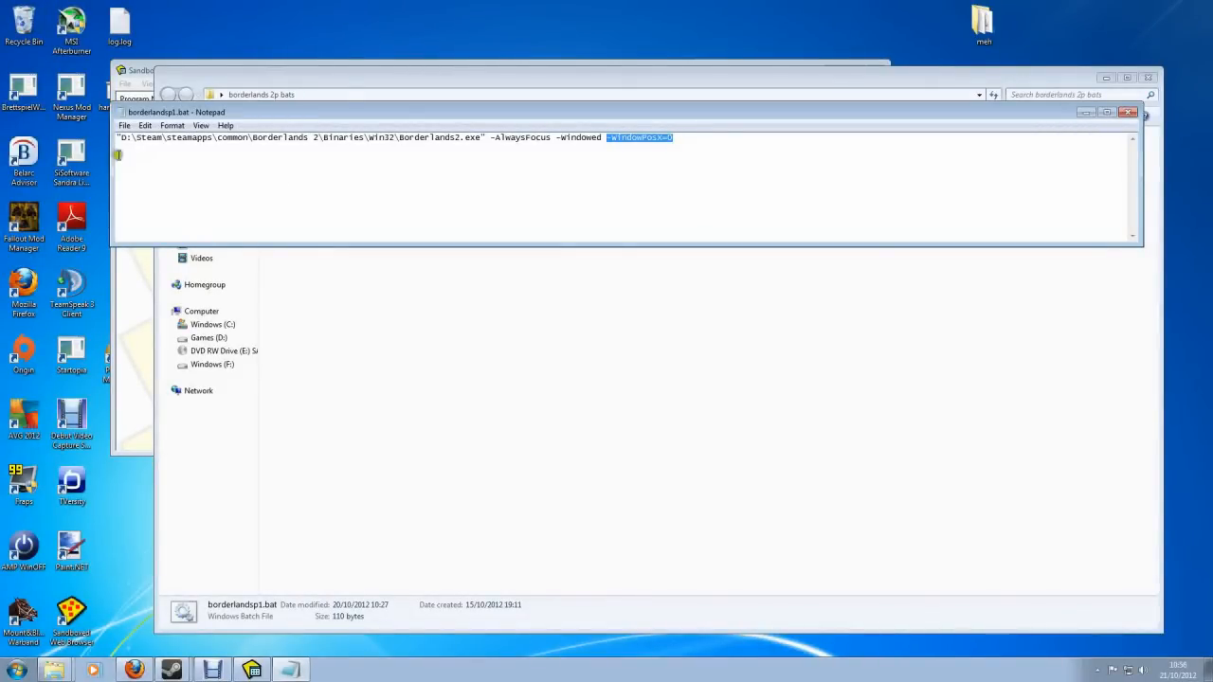
Shorten the Notepad window and bring the Firefox window with the Gearbox forum split-screen guide onto this screen
{"action": "left_click", "coordinate": [545, 171]}
{"action": "left_click_drag", "start_coordinate": [677, 243], "coordinate": [664, 198]}
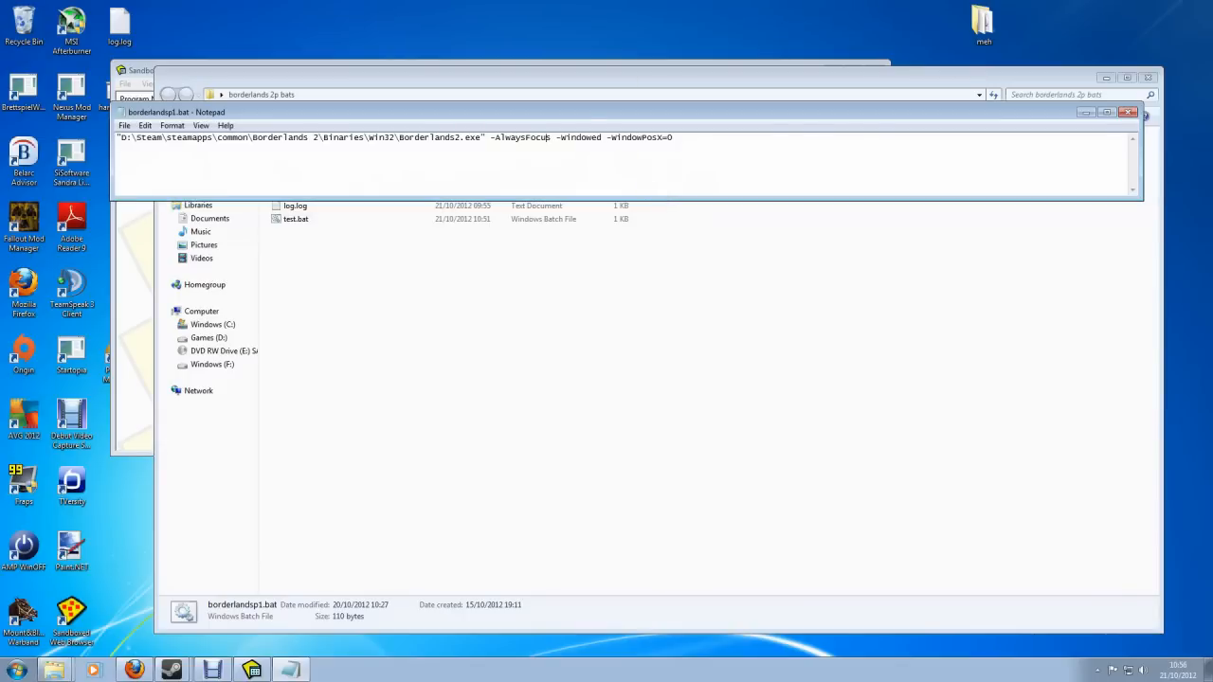
{"action": "left_click_drag", "start_coordinate": [1212, 45], "coordinate": [590, 59]}
Find the player 1 and player 2 batch file code in the forum guide and read the notes on required and optional arguments
{"action": "scroll", "coordinate": [557, 247], "scroll_direction": "up", "scroll_amount": 5}
{"action": "scroll", "coordinate": [558, 247], "scroll_direction": "up", "scroll_amount": 3}
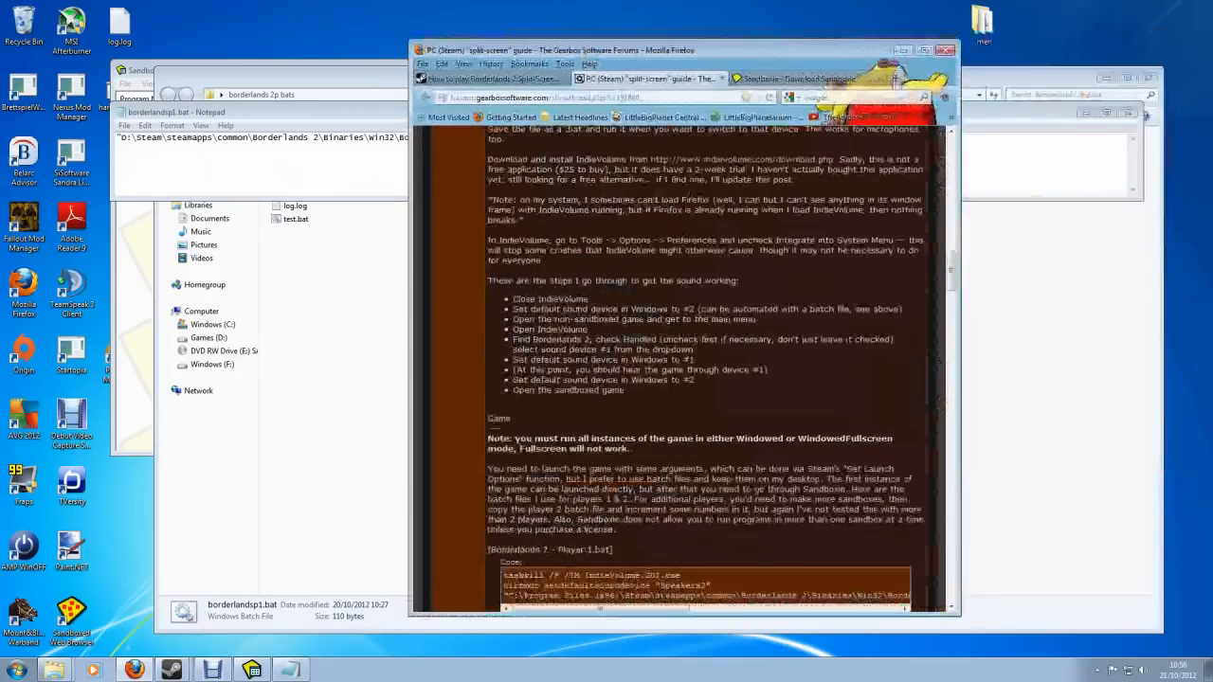
{"action": "scroll", "coordinate": [558, 247], "scroll_direction": "down", "scroll_amount": 10}
{"action": "scroll", "coordinate": [556, 246], "scroll_direction": "up", "scroll_amount": 2}
{"action": "scroll", "coordinate": [557, 246], "scroll_direction": "up", "scroll_amount": 4}
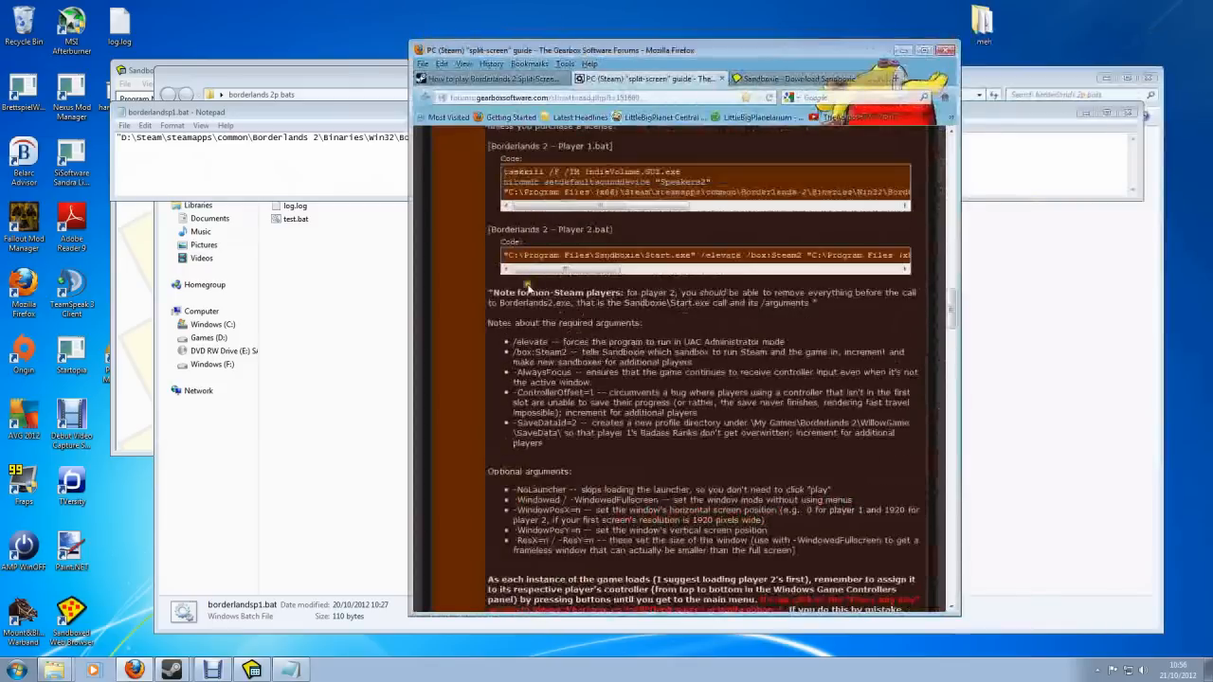
{"action": "scroll", "coordinate": [532, 297], "scroll_direction": "down", "scroll_amount": 3}
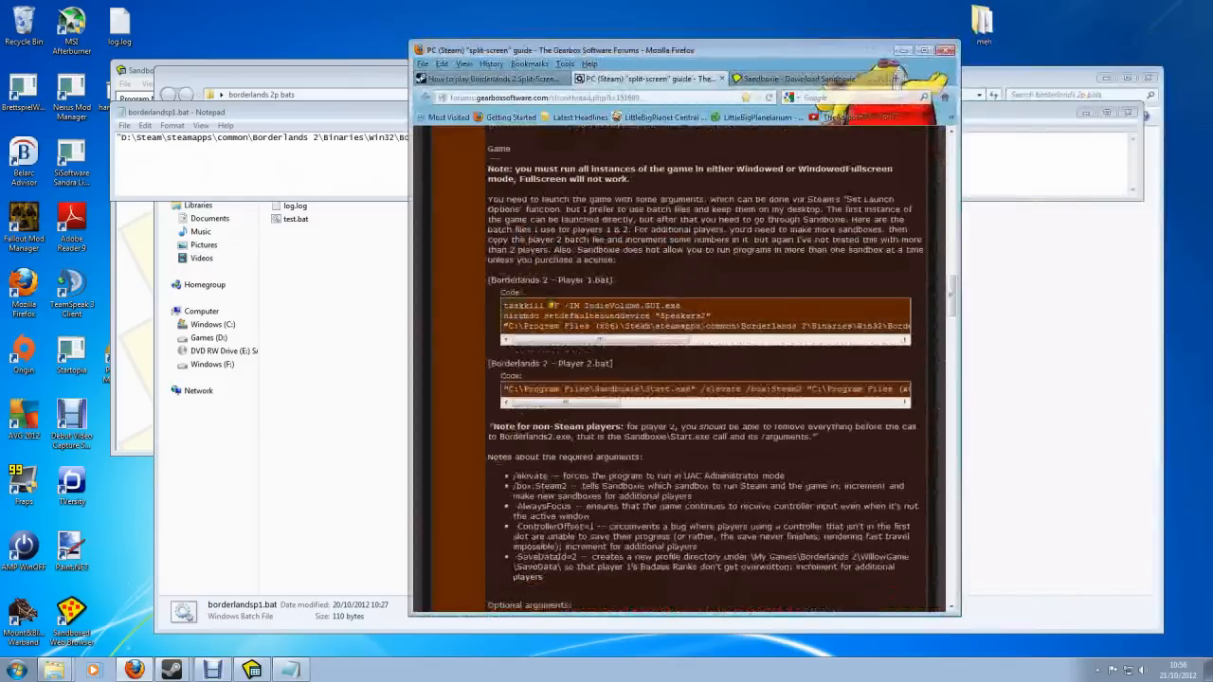
{"action": "left_click_drag", "start_coordinate": [501, 301], "coordinate": [630, 461]}
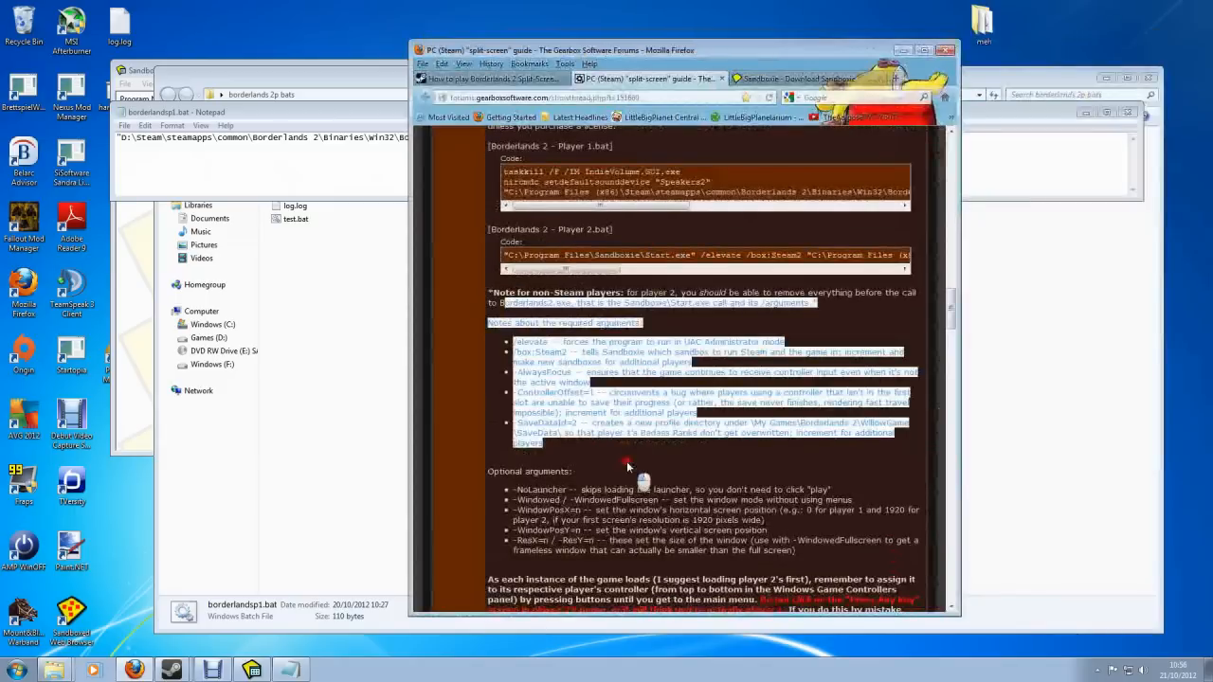
{"action": "left_click", "coordinate": [627, 461]}
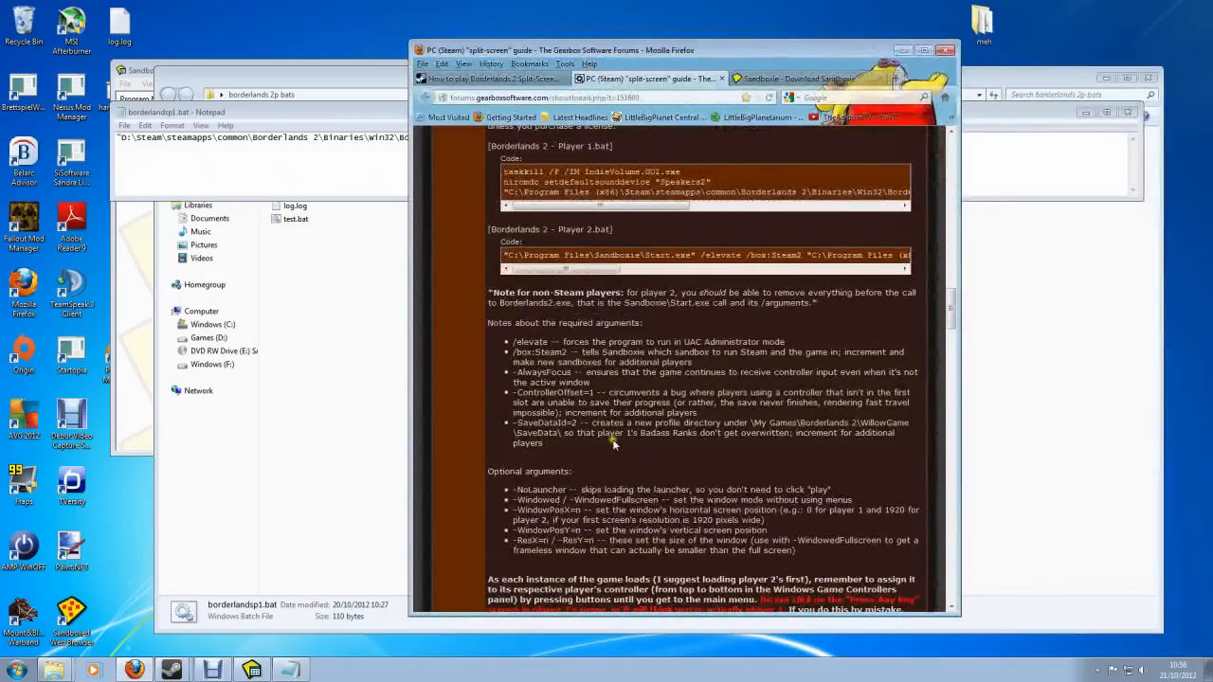
{"action": "left_click_drag", "start_coordinate": [757, 531], "coordinate": [590, 341]}
{"action": "left_click", "coordinate": [590, 342]}
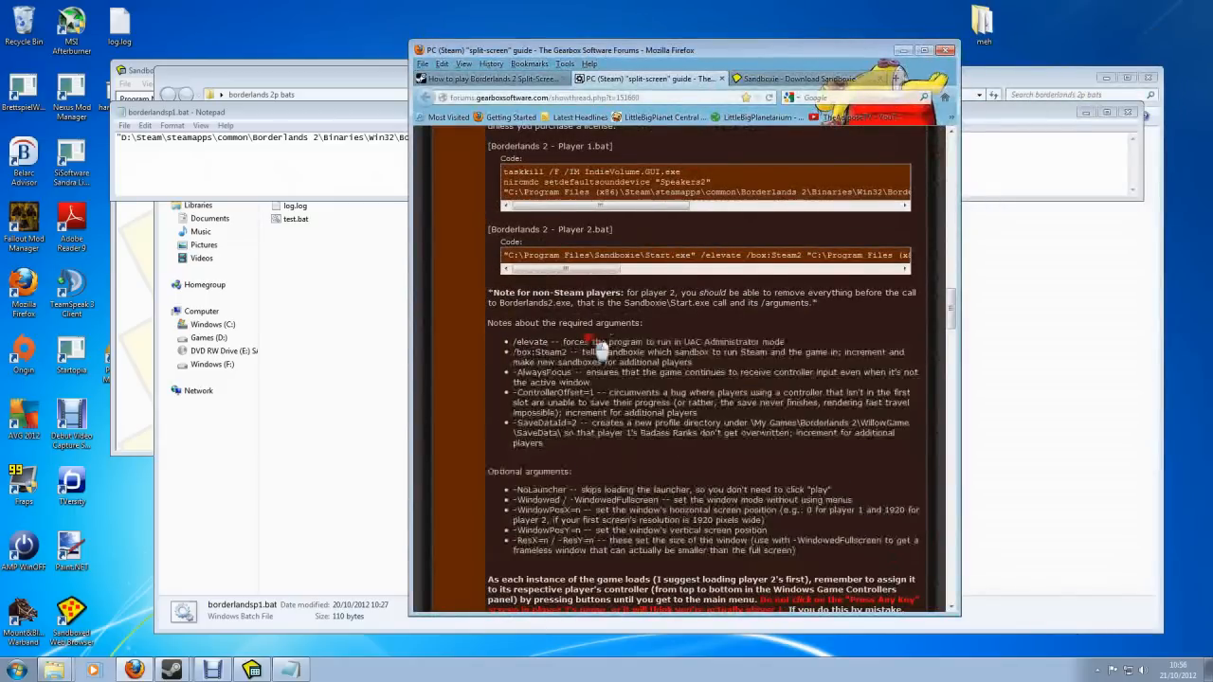
Compare the borderlandsp1.bat command with the guide's batch file code and argument notes
{"action": "left_click", "coordinate": [325, 158]}
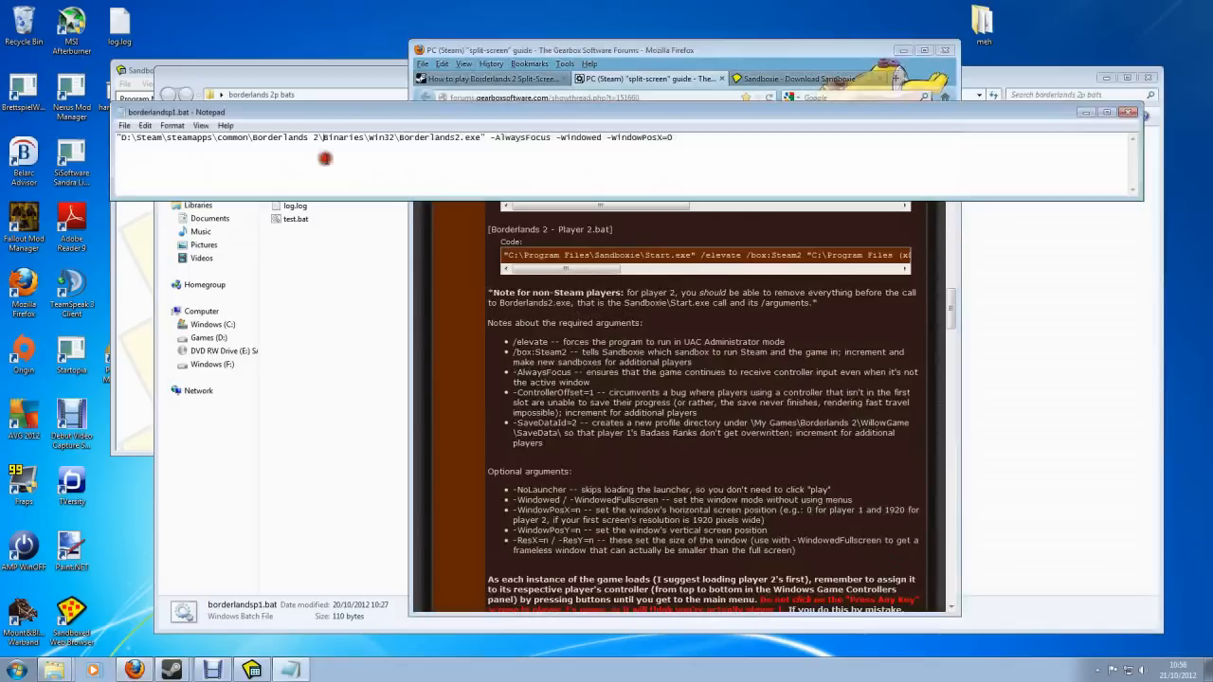
{"action": "left_click", "coordinate": [591, 411]}
{"action": "left_click", "coordinate": [309, 155]}
{"action": "left_click", "coordinate": [575, 384]}
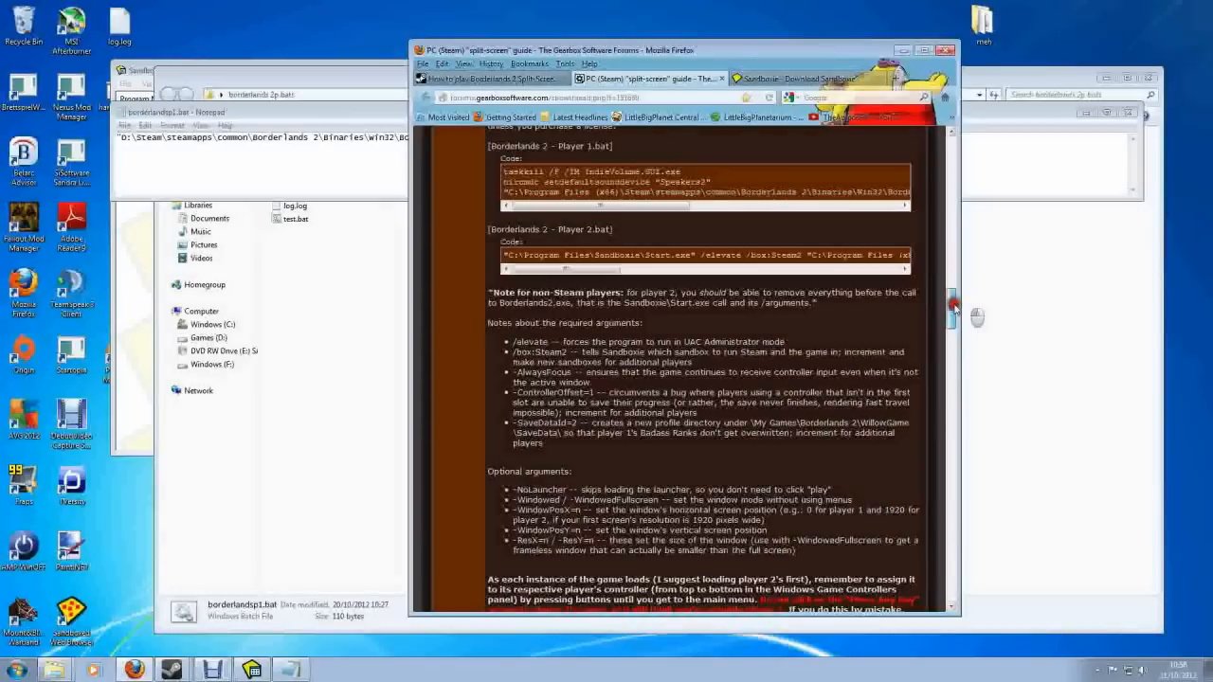
{"action": "left_click", "coordinate": [881, 305]}
{"action": "scroll", "coordinate": [881, 305], "scroll_direction": "up", "scroll_amount": 3}
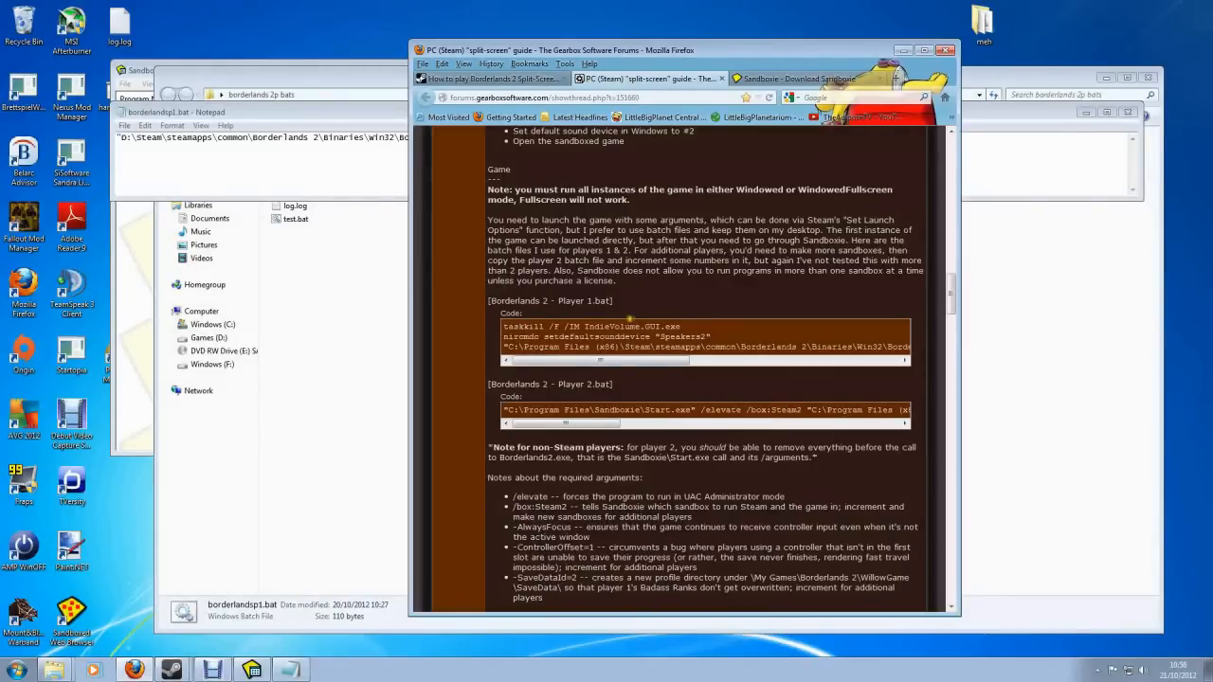
{"action": "scroll", "coordinate": [608, 399], "scroll_direction": "down", "scroll_amount": 2}
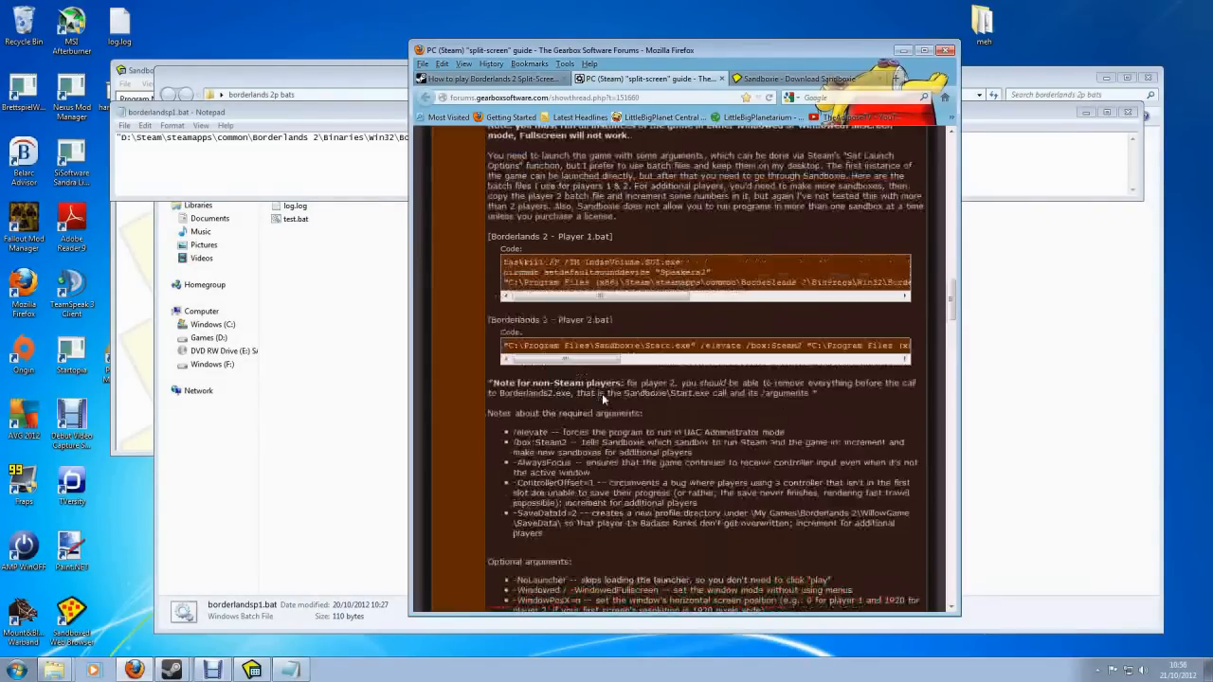
{"action": "scroll", "coordinate": [602, 398], "scroll_direction": "up", "scroll_amount": 2}
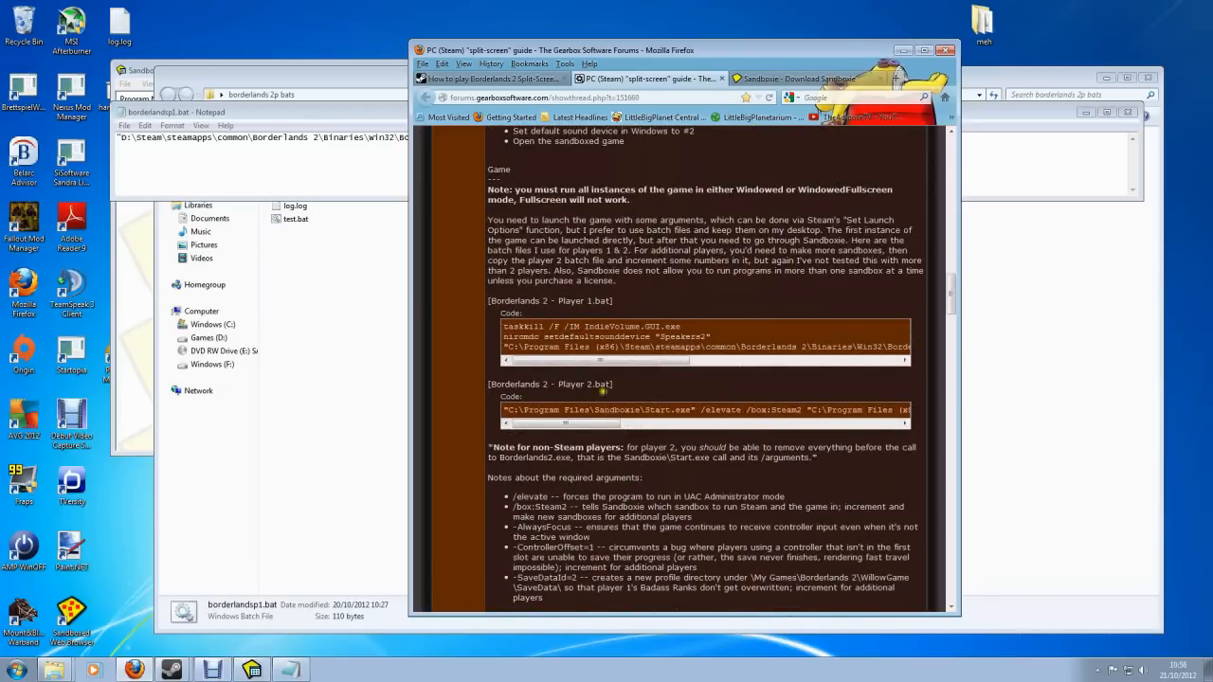
Move the Firefox window off this screen and close the borderlandsp1.bat Notepad window to uncover the batch file folder
{"action": "left_click", "coordinate": [339, 113]}
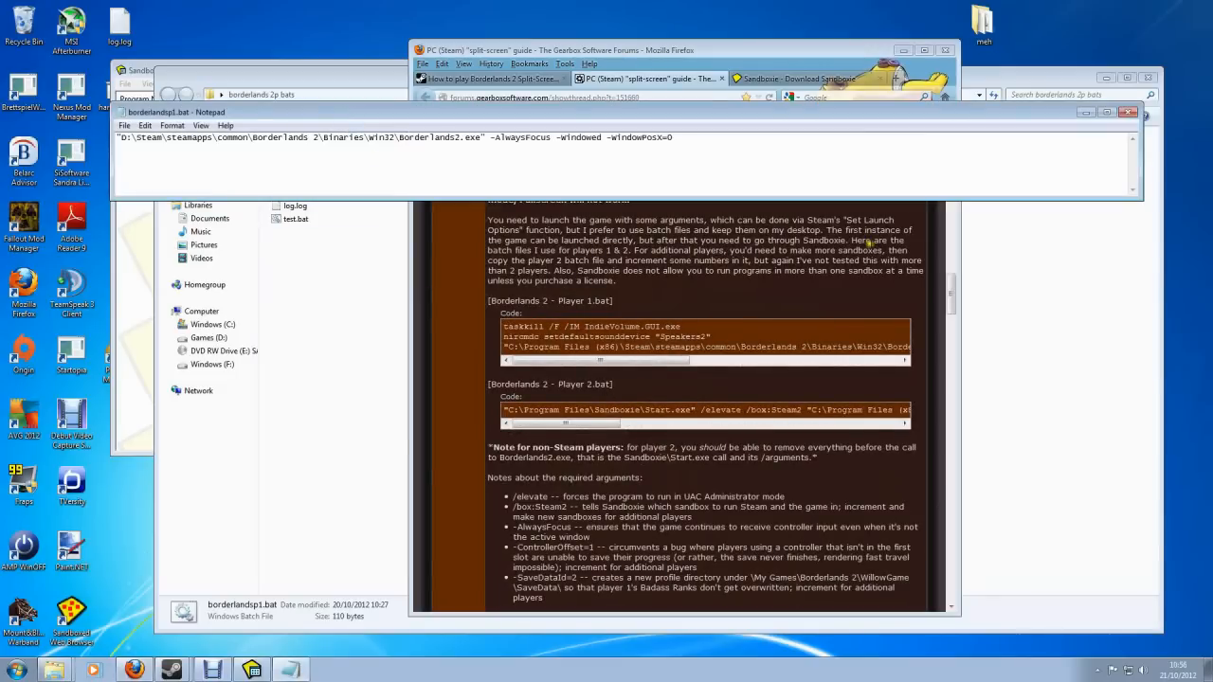
{"action": "left_click_drag", "start_coordinate": [857, 54], "coordinate": [820, 55]}
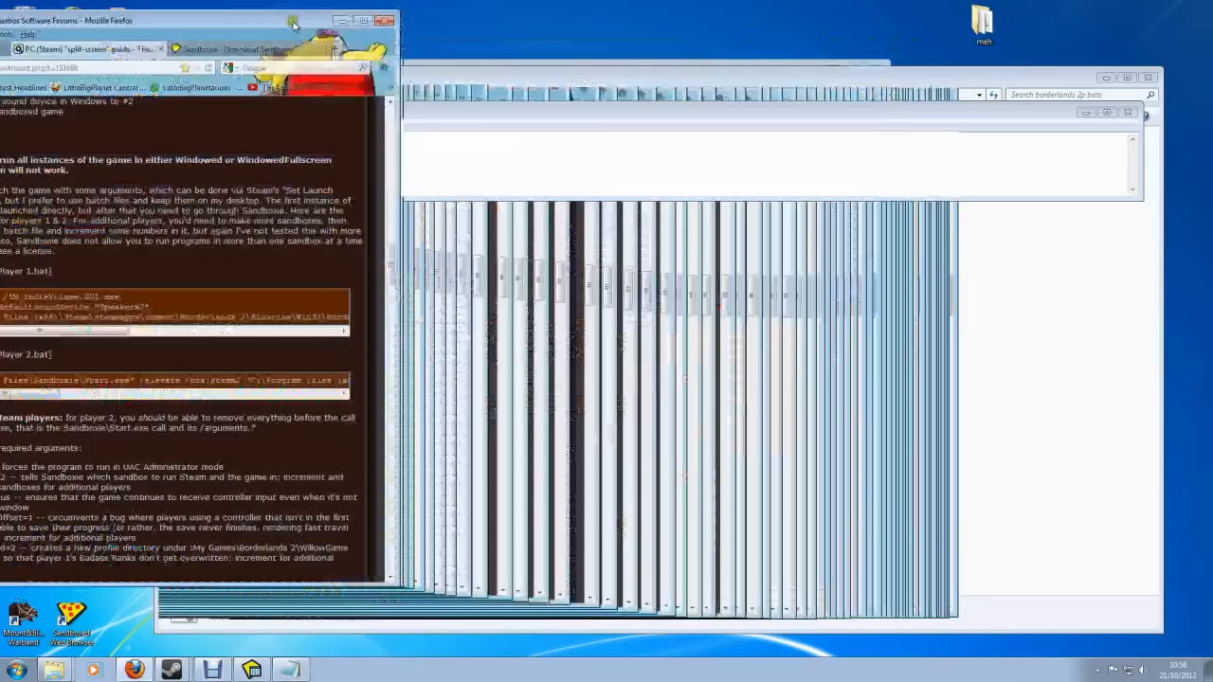
{"action": "left_click_drag", "start_coordinate": [294, 26], "coordinate": [0, 25]}
{"action": "left_click_drag", "start_coordinate": [699, 117], "coordinate": [671, 307]}
{"action": "right_click", "coordinate": [284, 156]}
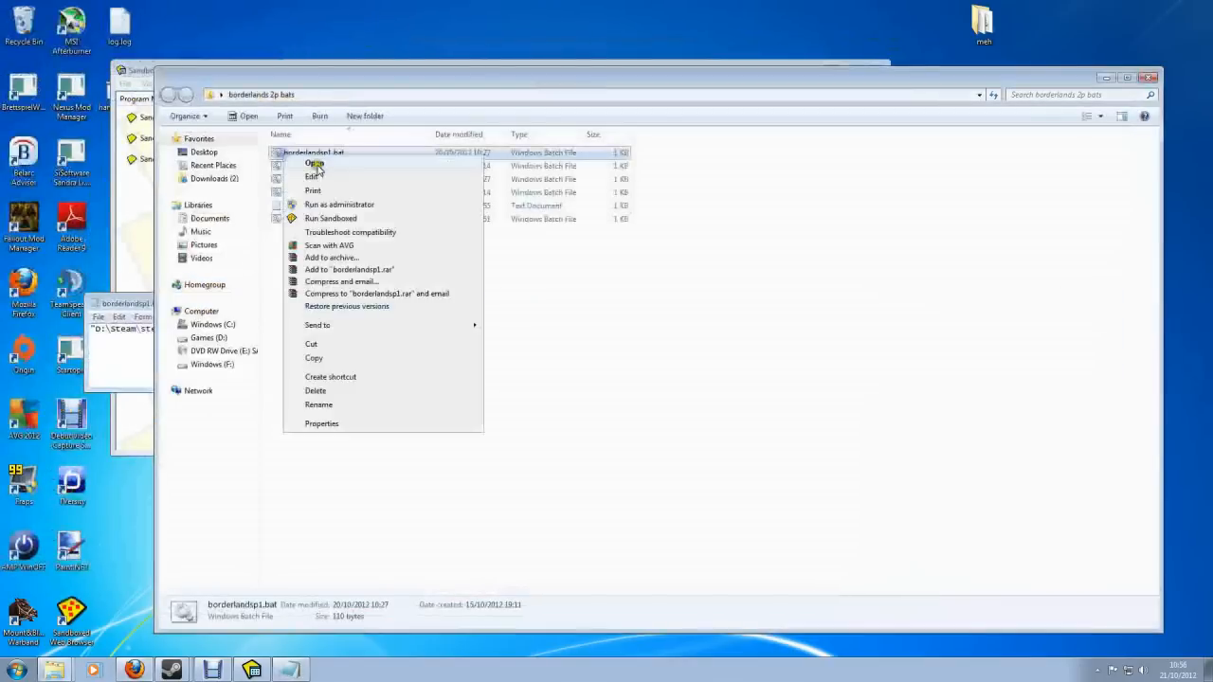
{"action": "left_click", "coordinate": [132, 315]}
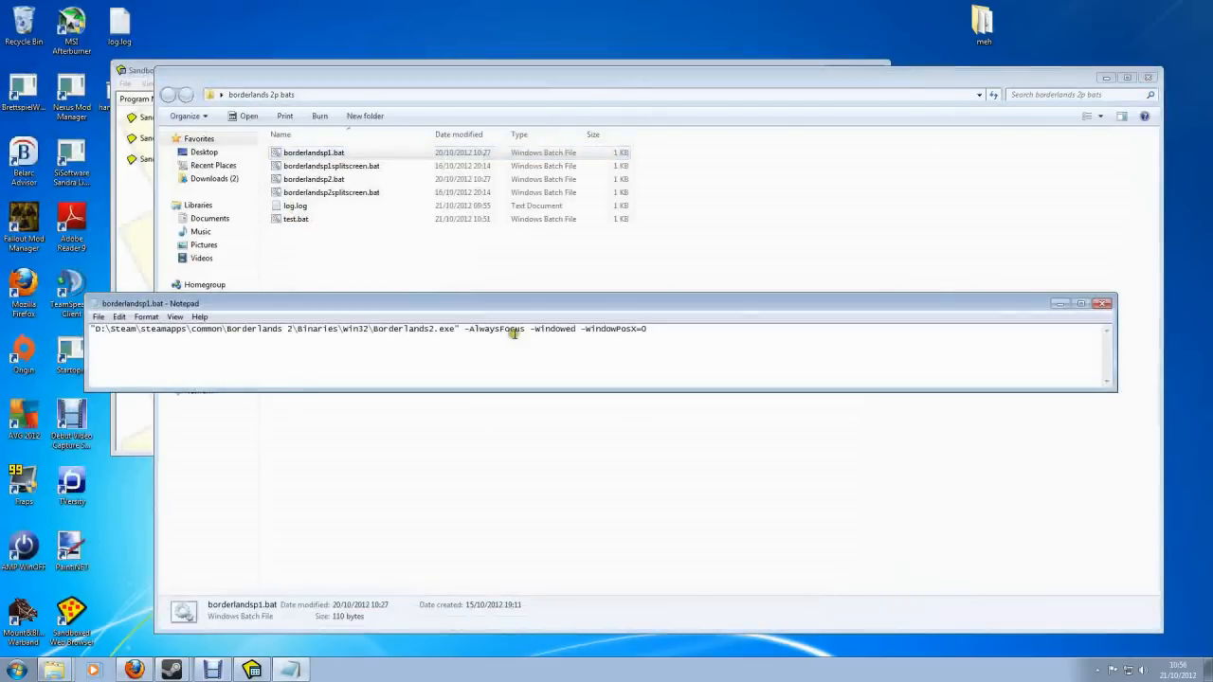
{"action": "left_click", "coordinate": [1105, 304]}
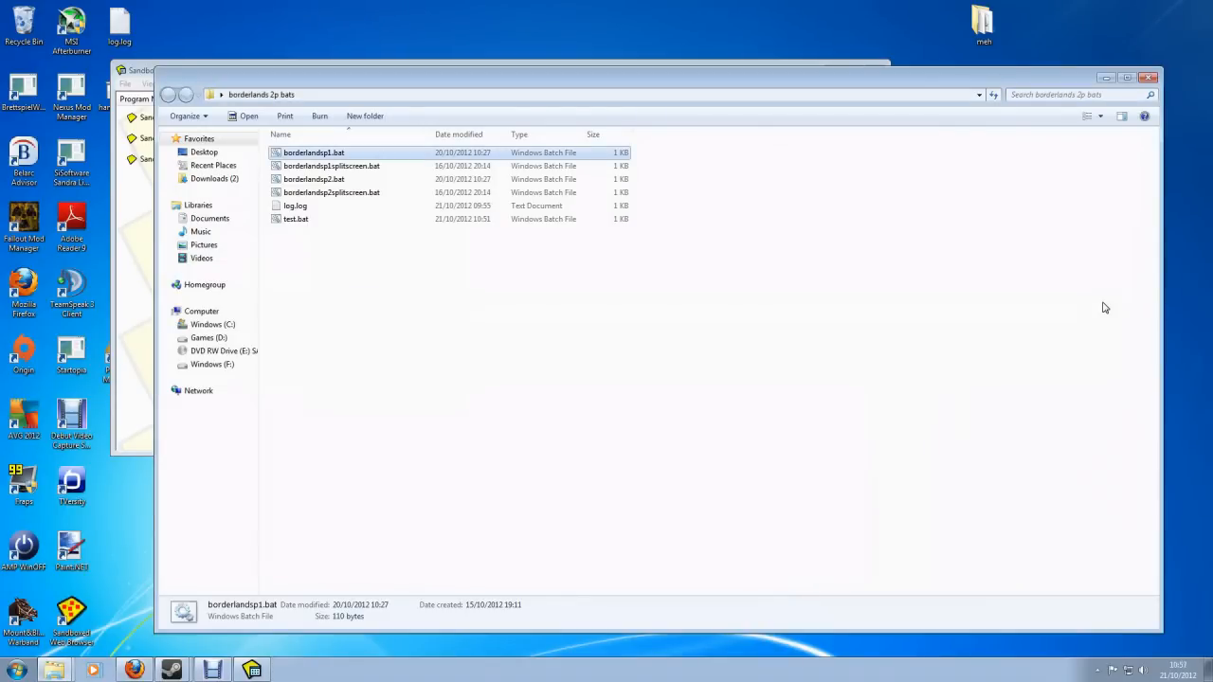
Open borderlandsp2.bat from the borderlands 2p bats folder for editing in Notepad
{"action": "right_click", "coordinate": [326, 181]}
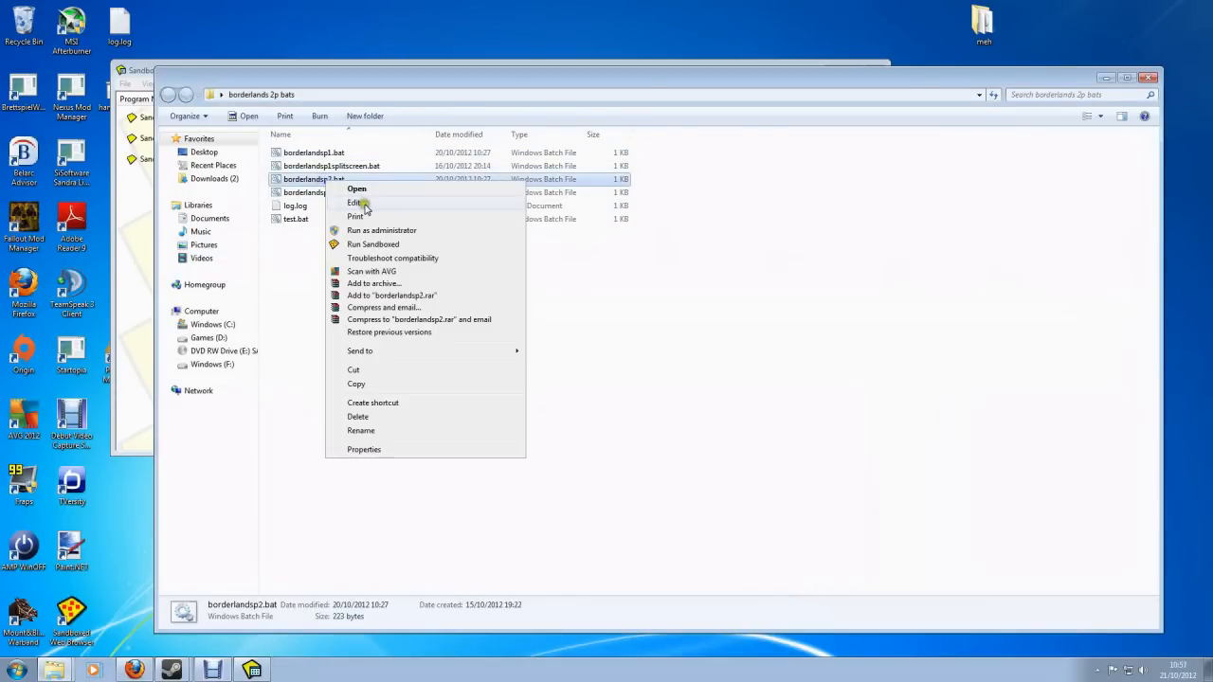
{"action": "right_click", "coordinate": [597, 343]}
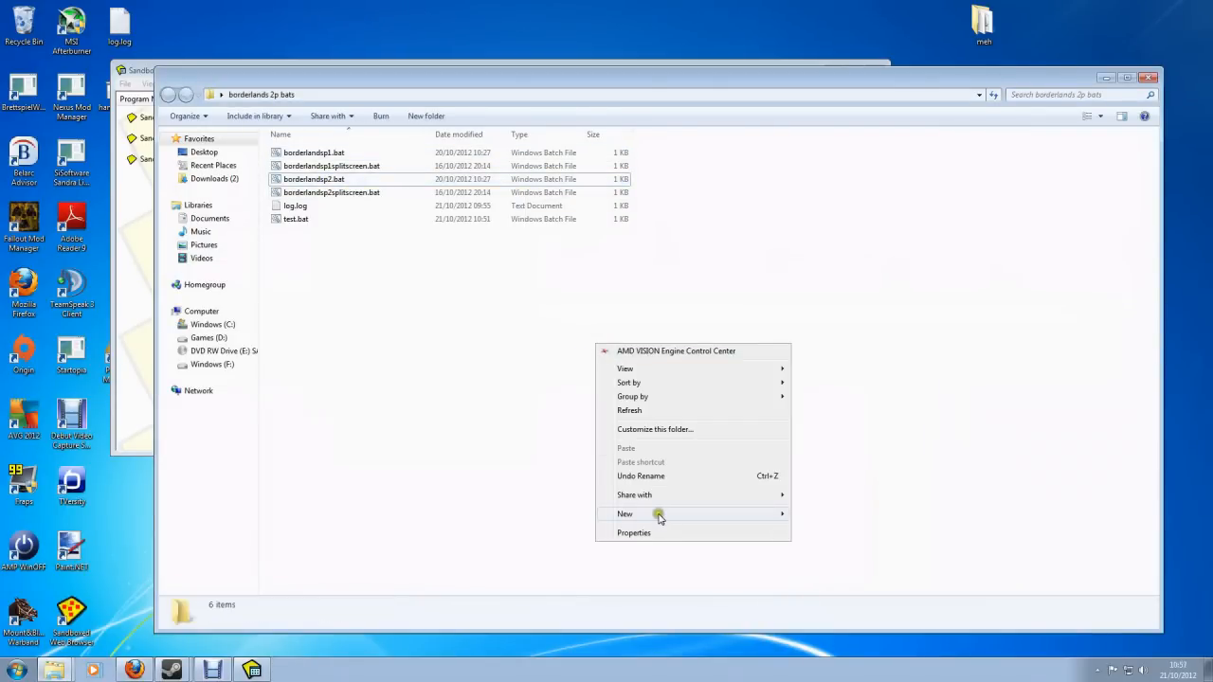
{"action": "mouse_move", "coordinate": [720, 513]}
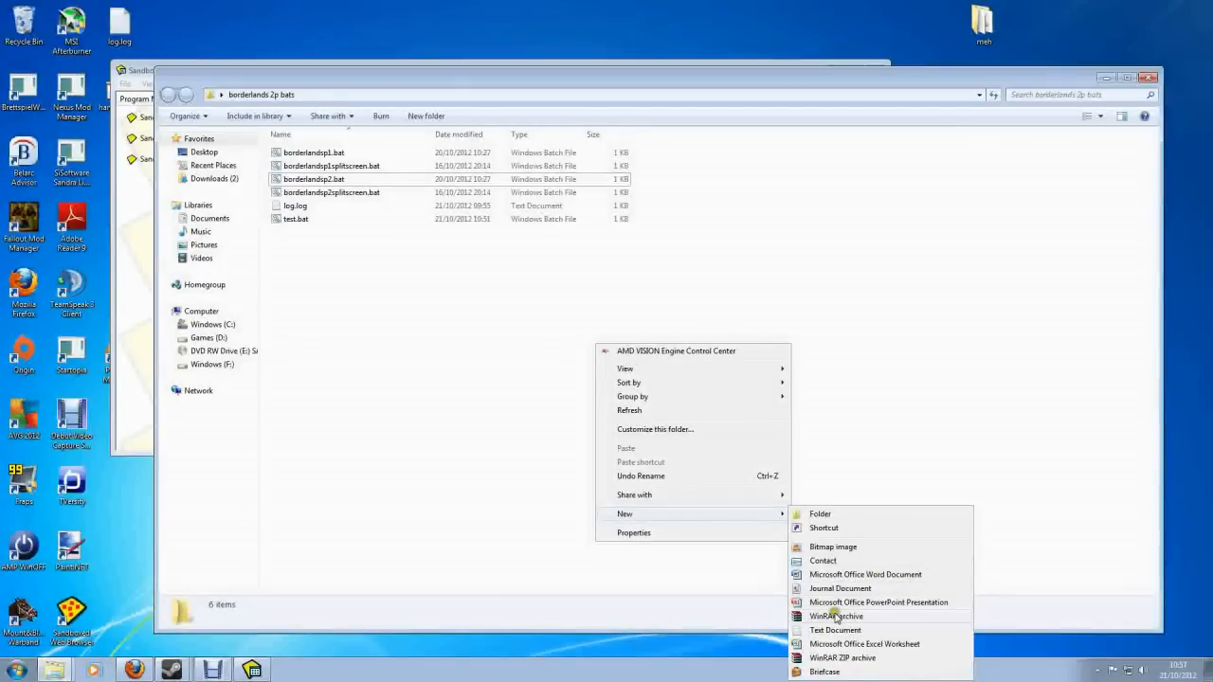
{"action": "left_click", "coordinate": [455, 388]}
{"action": "left_click", "coordinate": [302, 181]}
{"action": "right_click", "coordinate": [303, 180]}
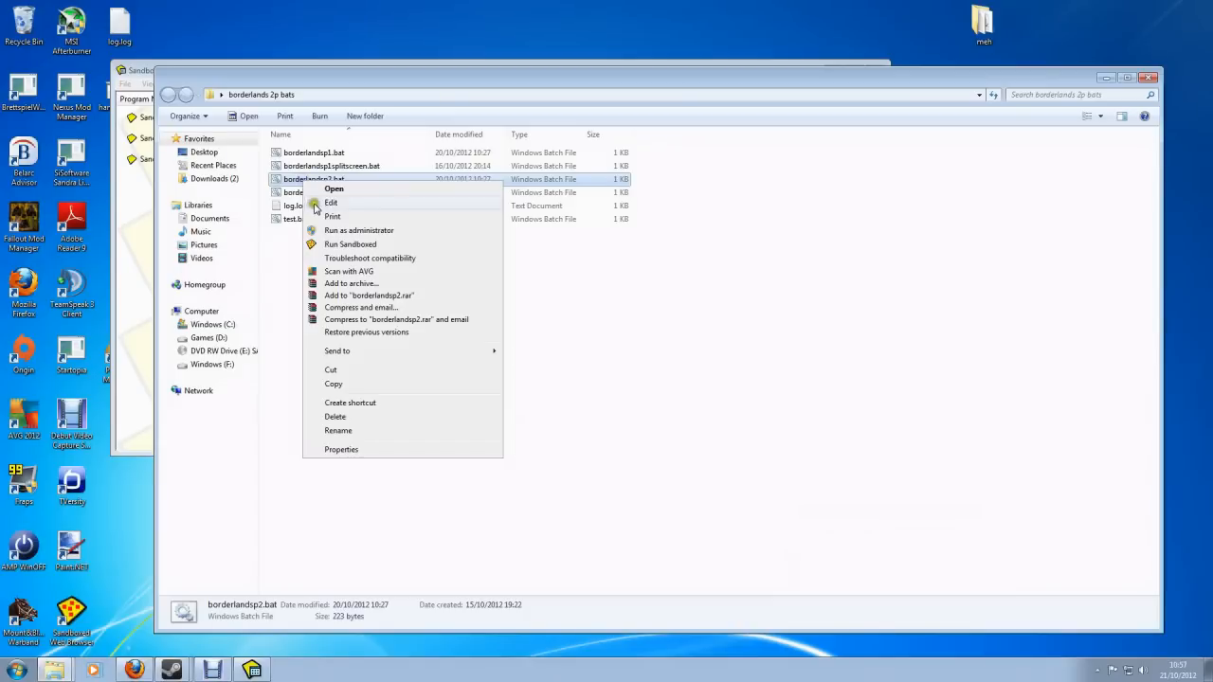
{"action": "left_click", "coordinate": [313, 202]}
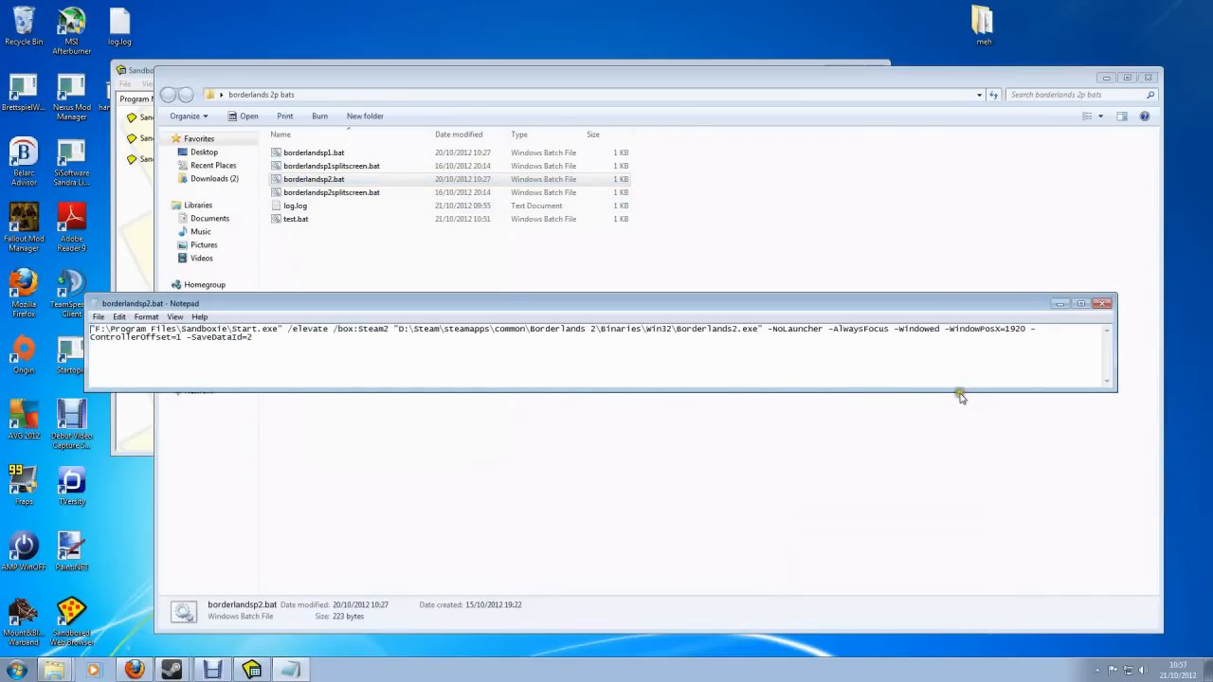
Resize the borderlandsp2.bat window so its command wraps onto two lines and place it over the folder's file list
{"action": "left_click_drag", "start_coordinate": [1117, 372], "coordinate": [1200, 372]}
{"action": "left_click_drag", "start_coordinate": [88, 294], "coordinate": [2, 74]}
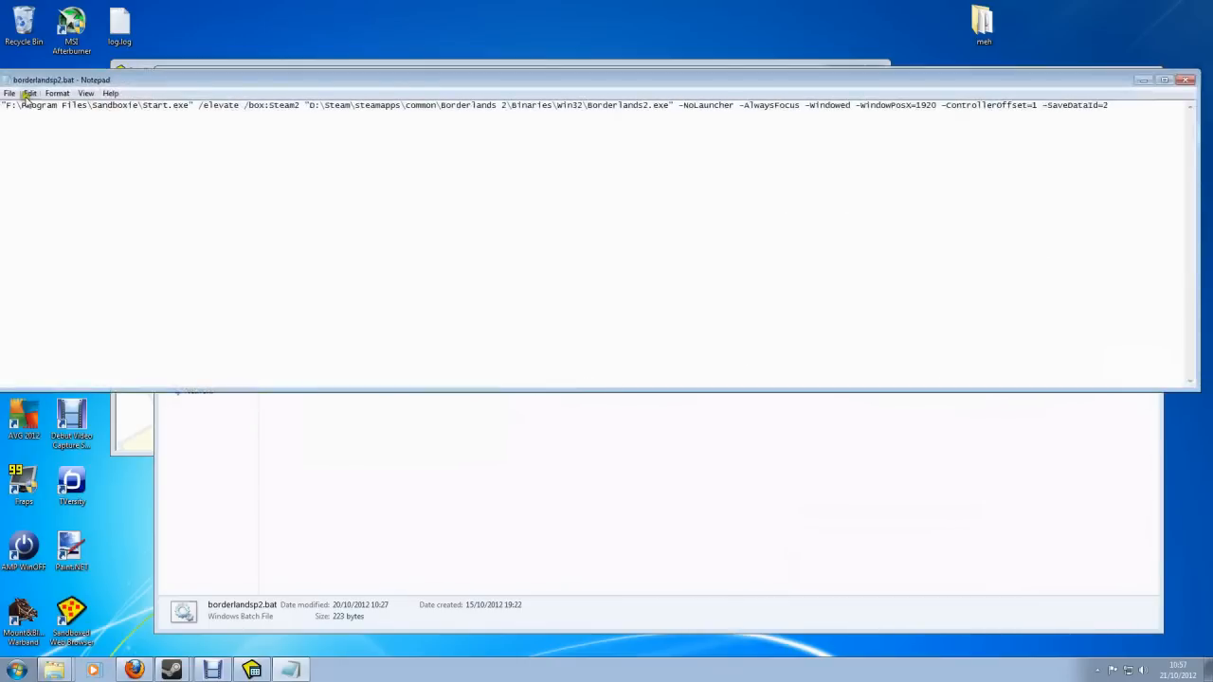
{"action": "left_click", "coordinate": [63, 94]}
{"action": "left_click", "coordinate": [61, 92]}
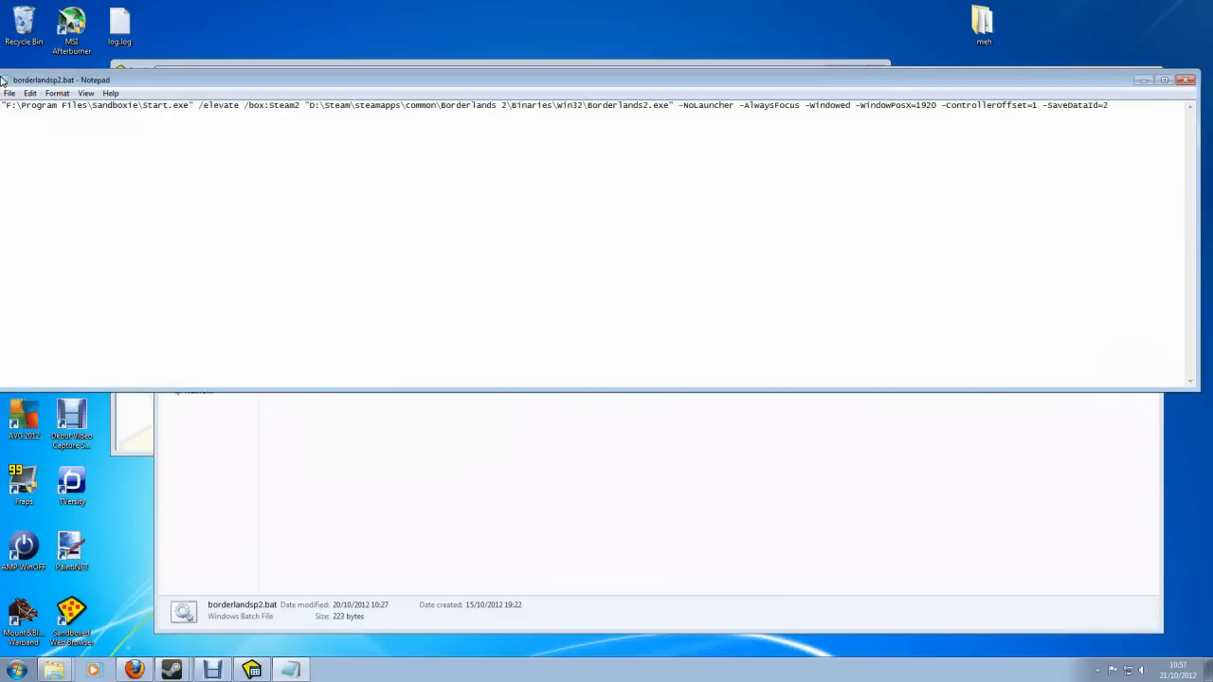
{"action": "left_click", "coordinate": [7, 78]}
{"action": "left_click", "coordinate": [3, 72]}
{"action": "left_click_drag", "start_coordinate": [4, 72], "coordinate": [566, 215]}
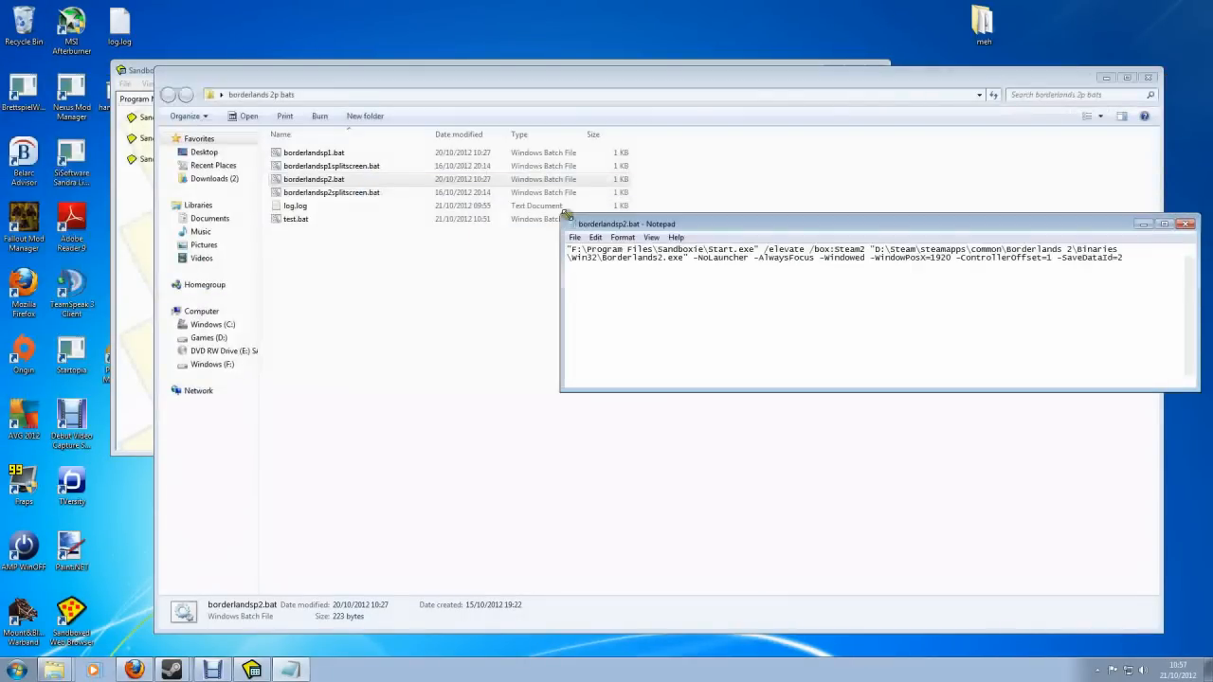
{"action": "left_click_drag", "start_coordinate": [768, 224], "coordinate": [515, 197]}
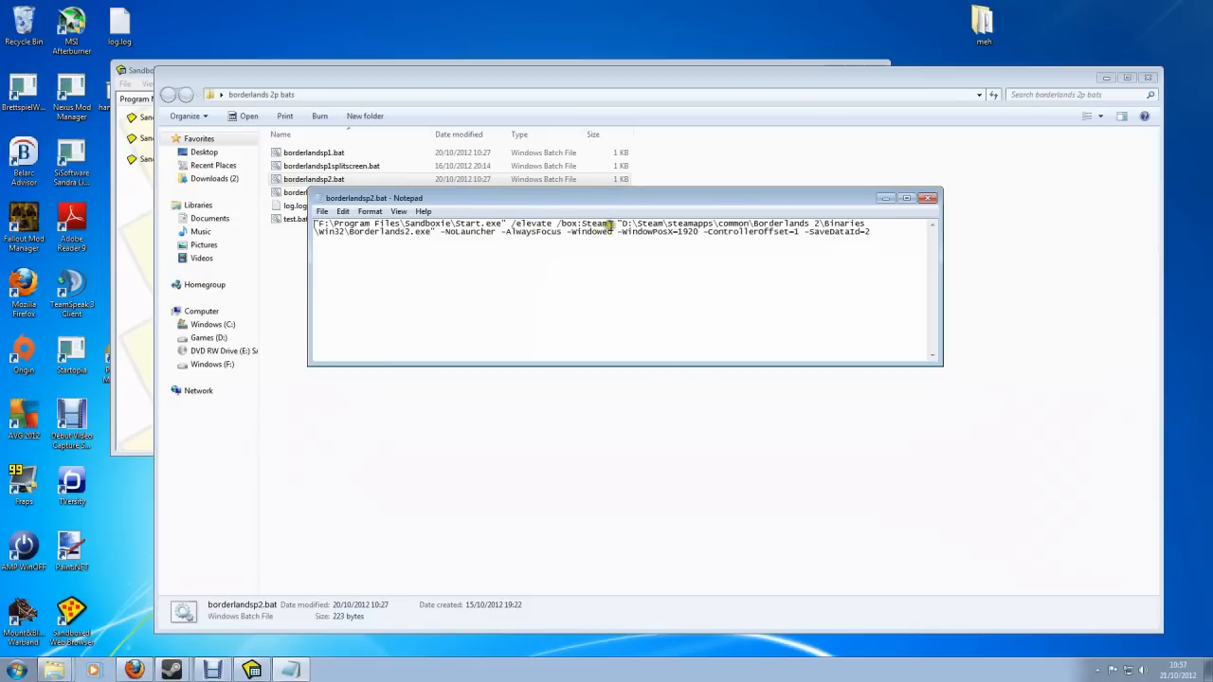
Examine the Sandboxie Start.exe path, the /elevate and /box:Steam2 arguments and the Borderlands2.exe path in borderlandsp2.bat
{"action": "left_click_drag", "start_coordinate": [612, 225], "coordinate": [559, 224]}
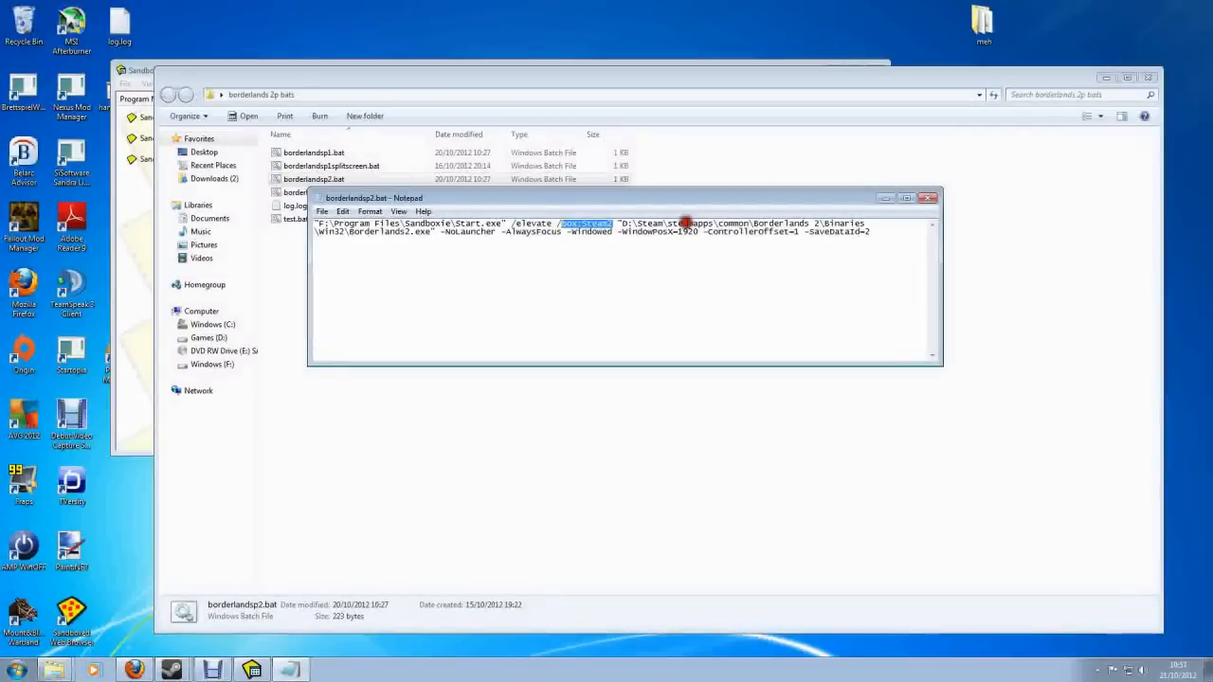
{"action": "type", "text": "/box:Steam2"}
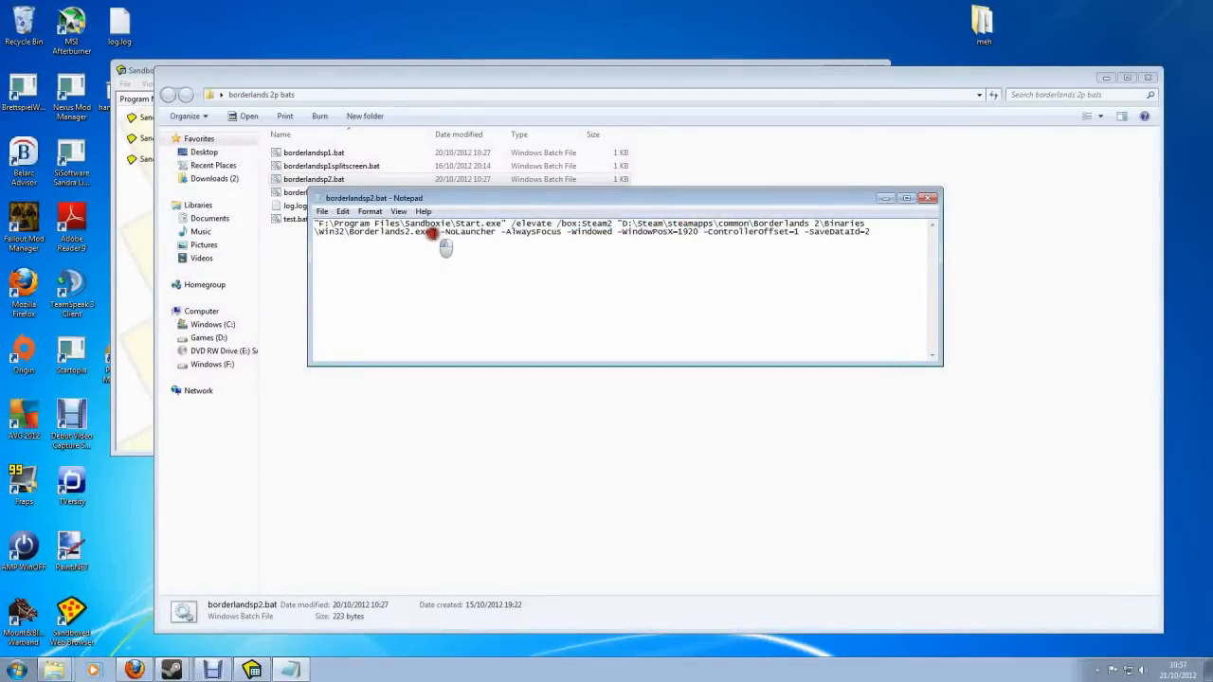
{"action": "left_click_drag", "start_coordinate": [436, 232], "coordinate": [290, 221]}
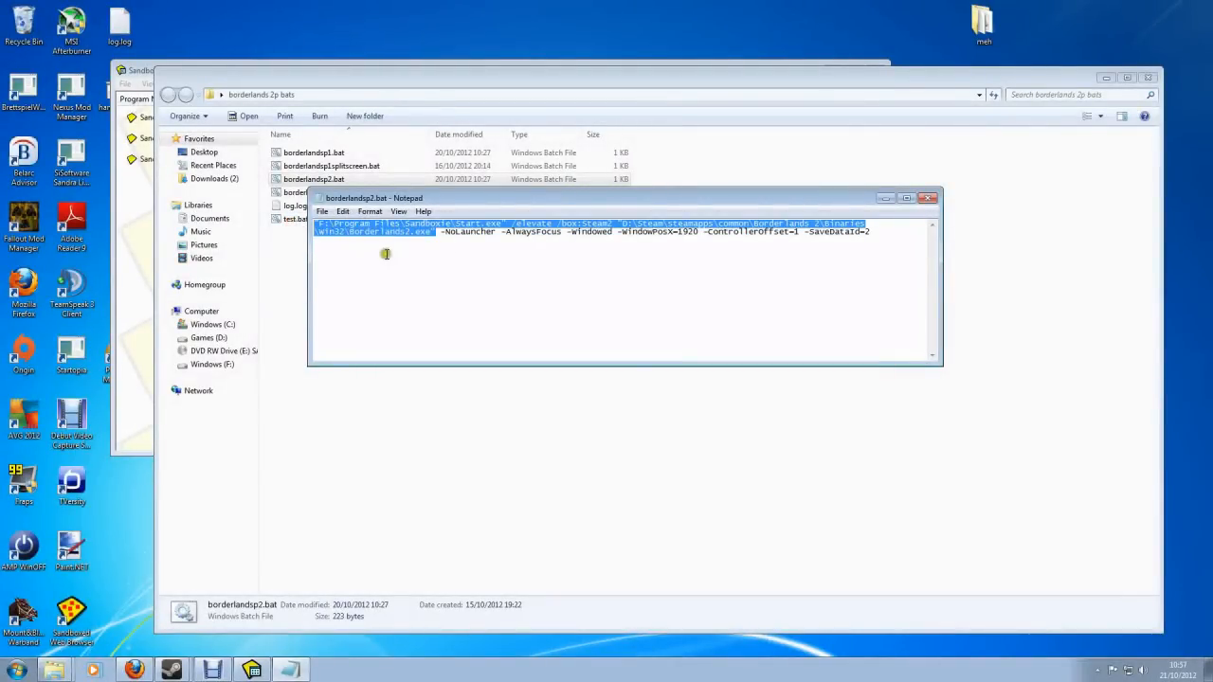
{"action": "left_click", "coordinate": [439, 240]}
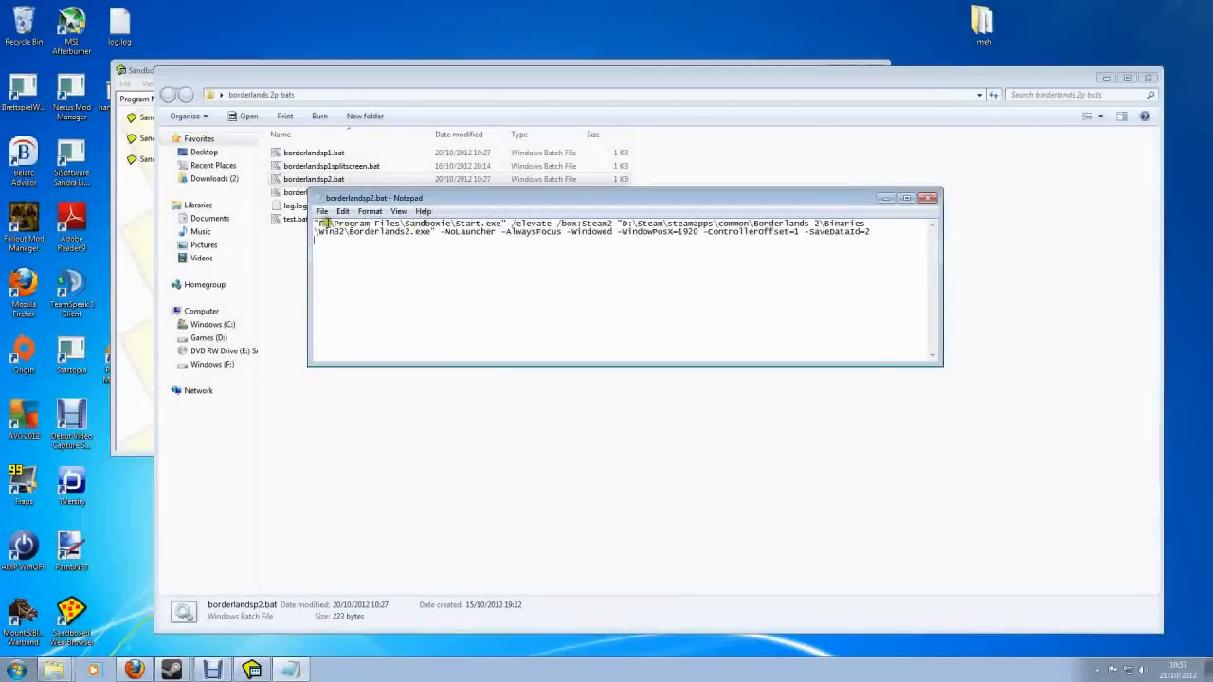
{"action": "left_click", "coordinate": [317, 223]}
{"action": "left_click_drag", "start_coordinate": [510, 223], "coordinate": [594, 224]}
{"action": "left_click", "coordinate": [594, 224]}
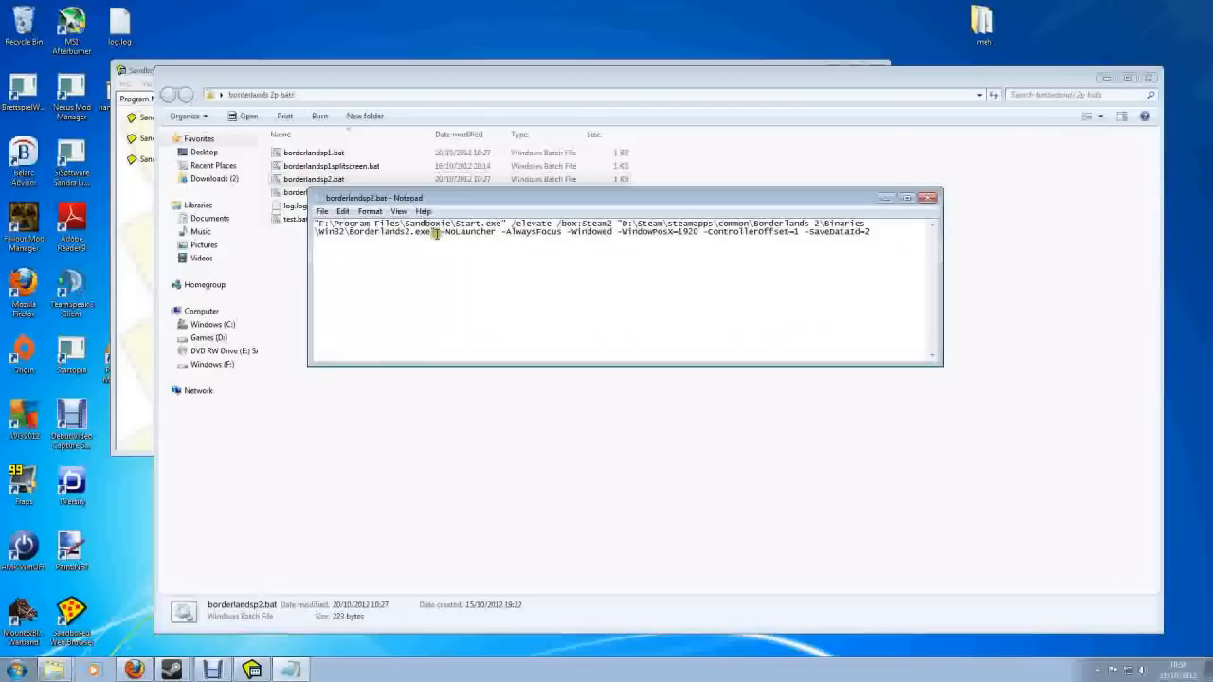
Examine the -NoLauncher, -AlwaysFocus, -Windowed and -WindowPosX=1920 arguments in borderlandsp2.bat
{"action": "left_click_drag", "start_coordinate": [439, 233], "coordinate": [496, 233]}
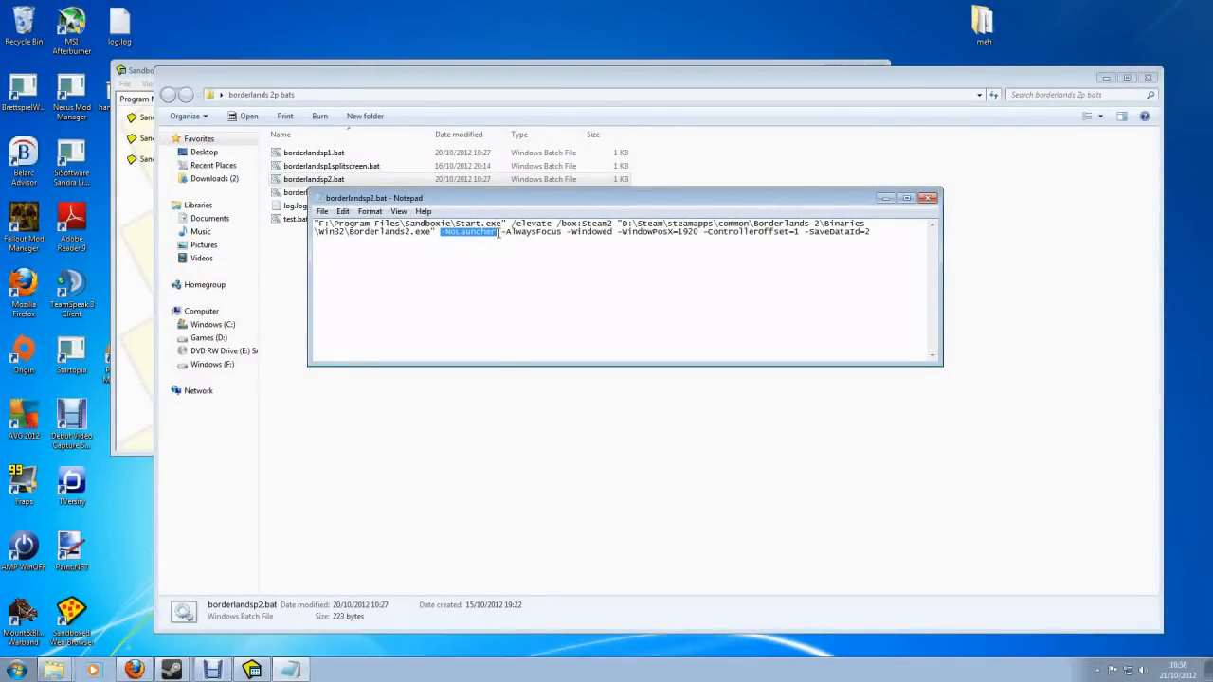
{"action": "left_click_drag", "start_coordinate": [565, 232], "coordinate": [697, 232]}
{"action": "left_click", "coordinate": [609, 239]}
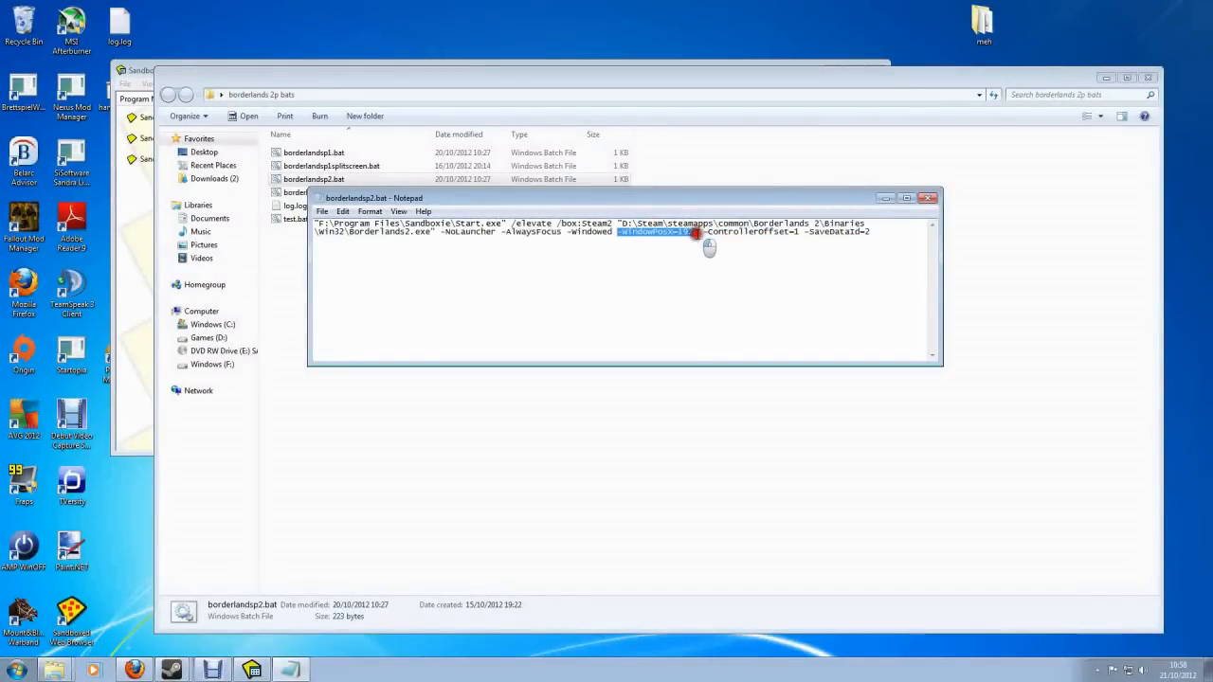
{"action": "left_click", "coordinate": [697, 233]}
Examine the -ControllerOffset=1 and -SaveDataId=2 arguments at the end of the borderlandsp2.bat command
{"action": "left_click_drag", "start_coordinate": [703, 232], "coordinate": [878, 233]}
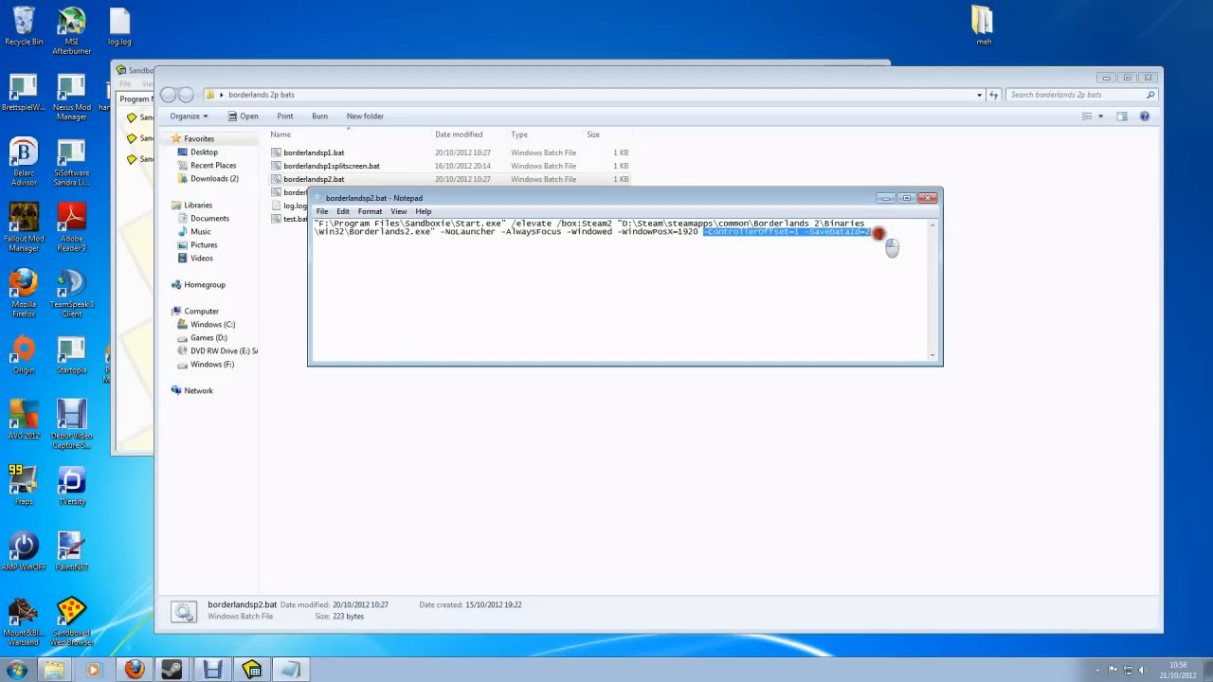
{"action": "left_click_drag", "start_coordinate": [834, 198], "coordinate": [779, 181]}
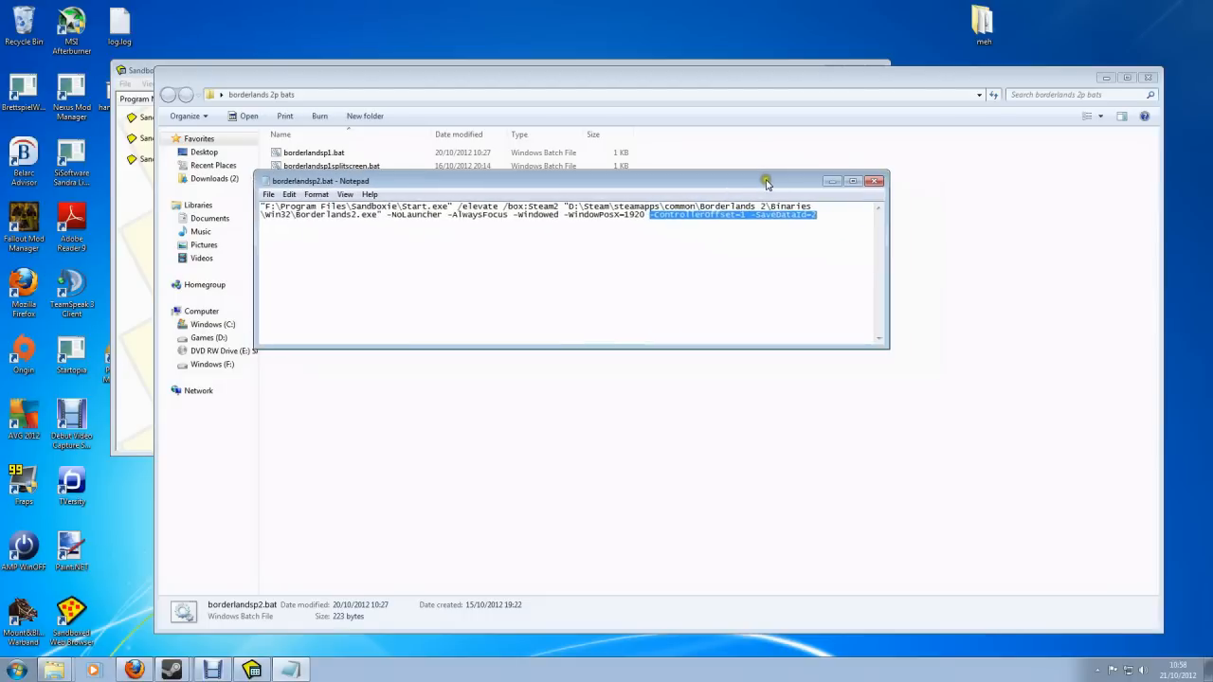
{"action": "left_click", "coordinate": [757, 217]}
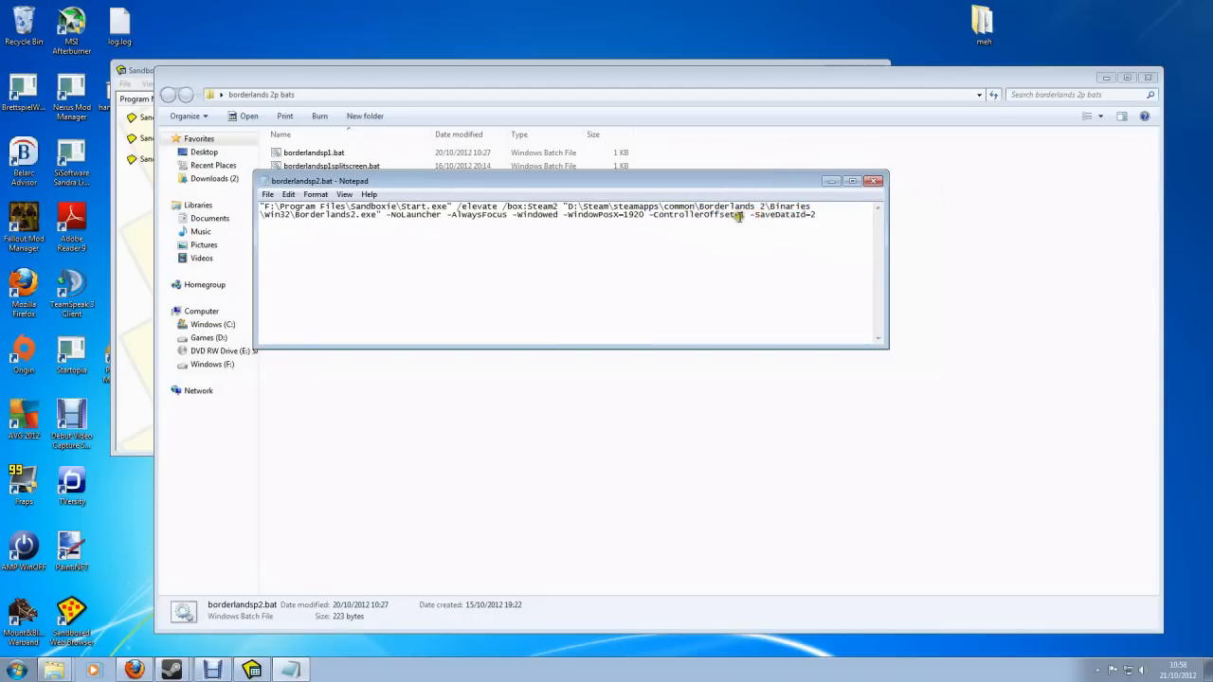
{"action": "left_click_drag", "start_coordinate": [742, 214], "coordinate": [650, 214]}
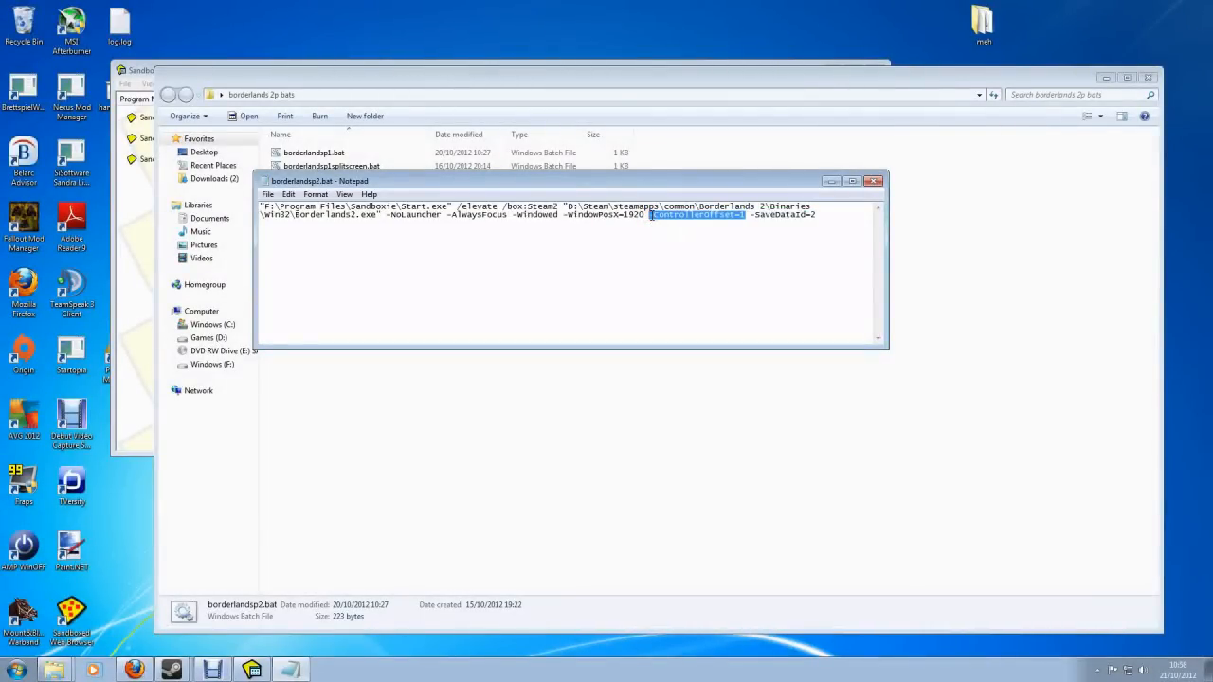
{"action": "mouse_move", "coordinate": [749, 214]}
{"action": "left_mouse_down"}
{"action": "mouse_move", "coordinate": [650, 214]}
{"action": "mouse_move", "coordinate": [742, 204]}
{"action": "mouse_move", "coordinate": [745, 215]}
{"action": "left_mouse_up"}
{"action": "type", "text": "1"}
{"action": "left_click", "coordinate": [750, 215]}
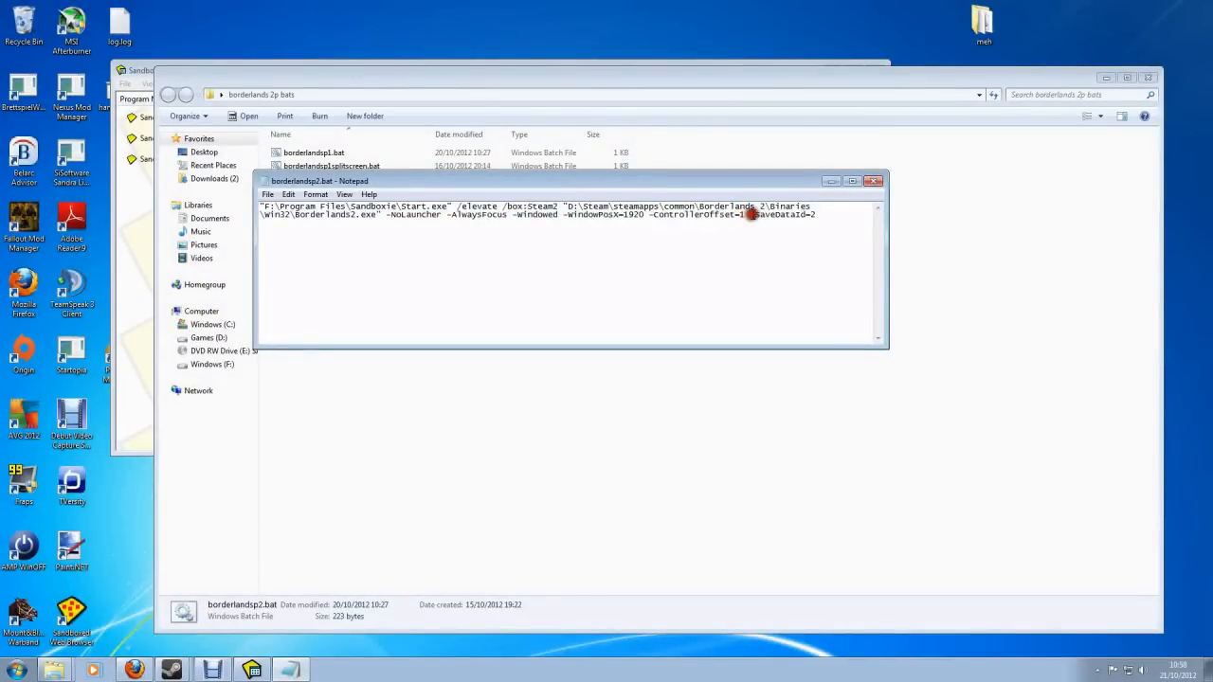
{"action": "left_click_drag", "start_coordinate": [748, 214], "coordinate": [812, 205]}
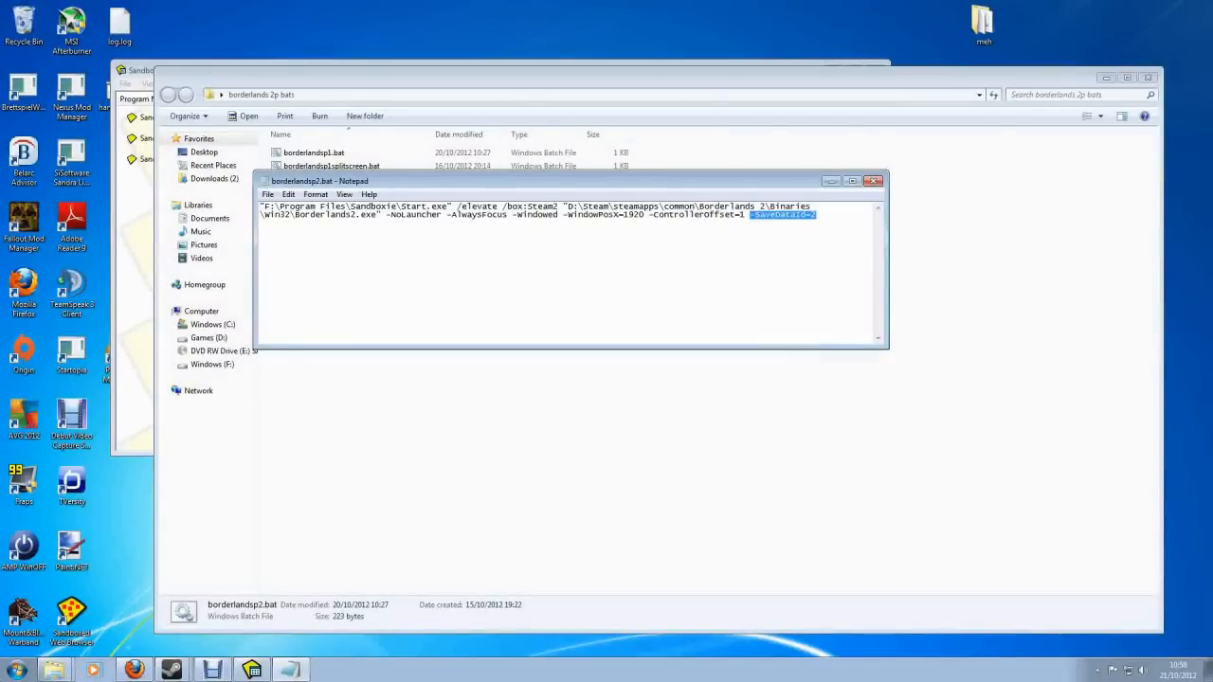
Open the SaveData folder under Documents, My Games, Borderlands 2, WillowGame
{"action": "left_click", "coordinate": [14, 671]}
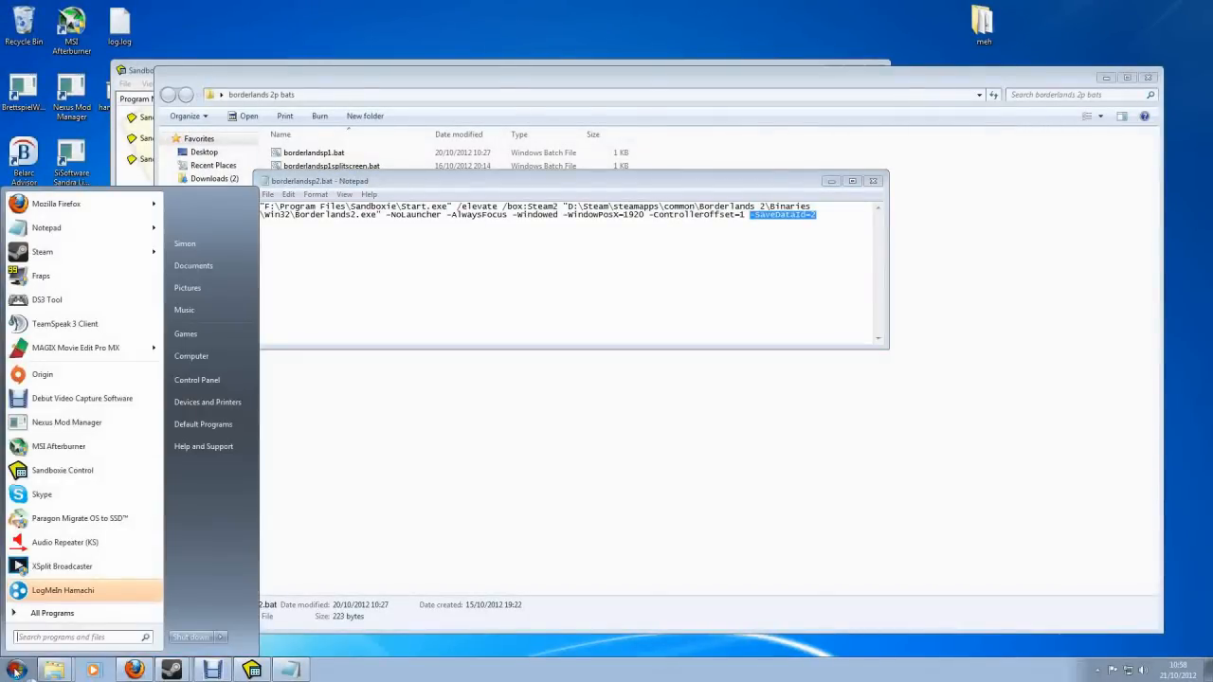
{"action": "left_click", "coordinate": [185, 268]}
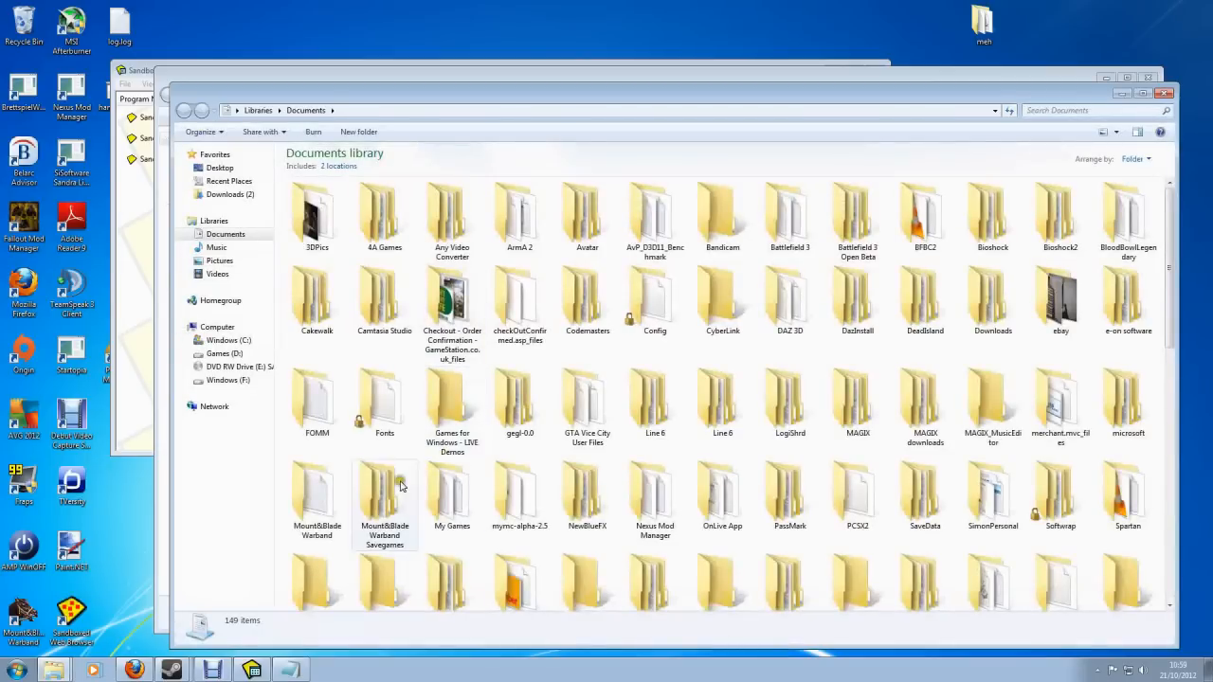
{"action": "double_click", "coordinate": [438, 481]}
{"action": "double_click", "coordinate": [370, 222]}
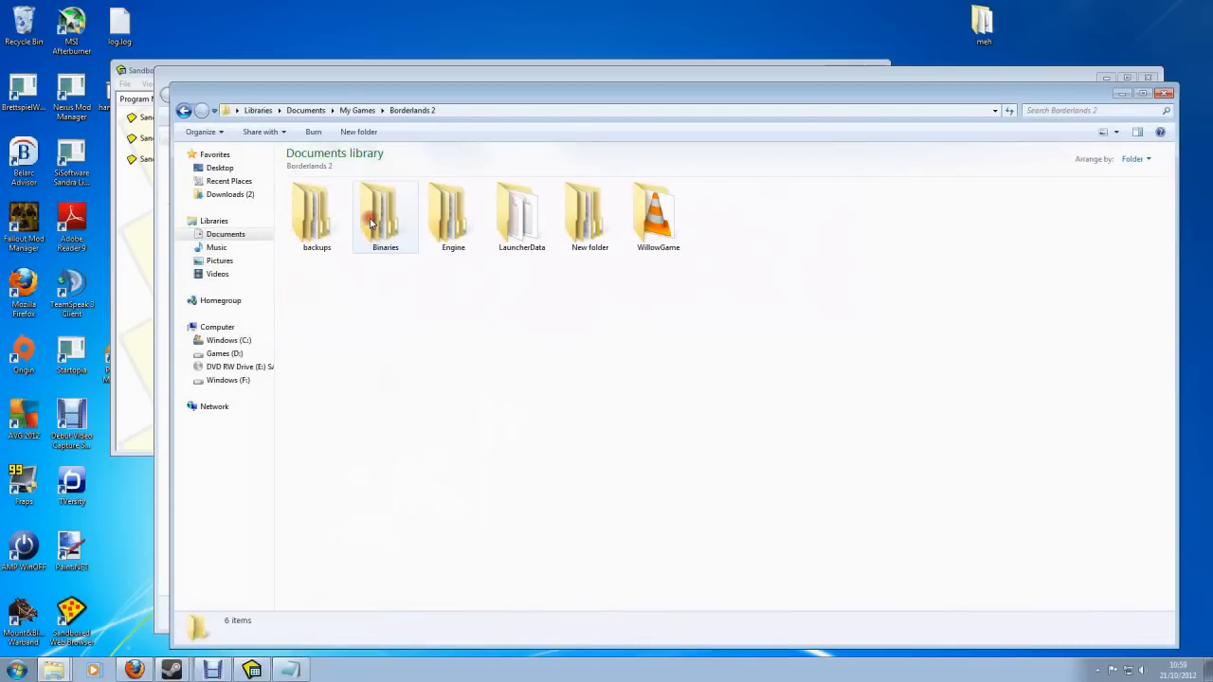
{"action": "left_click", "coordinate": [661, 227]}
{"action": "double_click", "coordinate": [660, 228]}
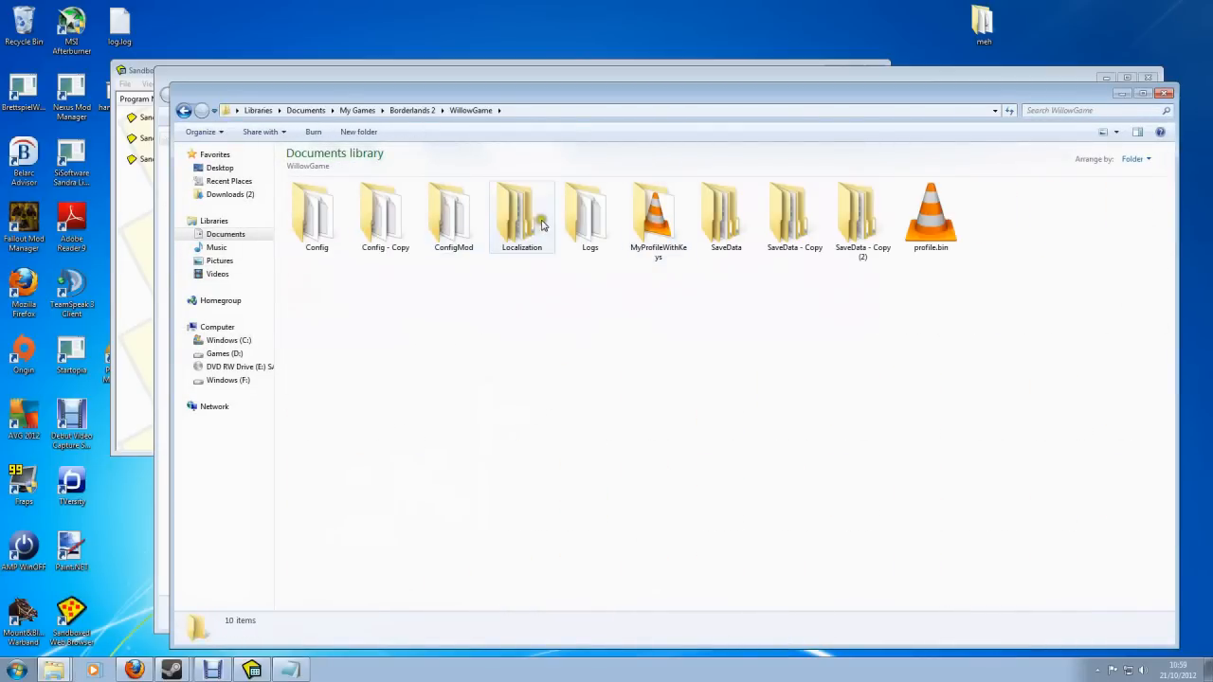
{"action": "double_click", "coordinate": [732, 234]}
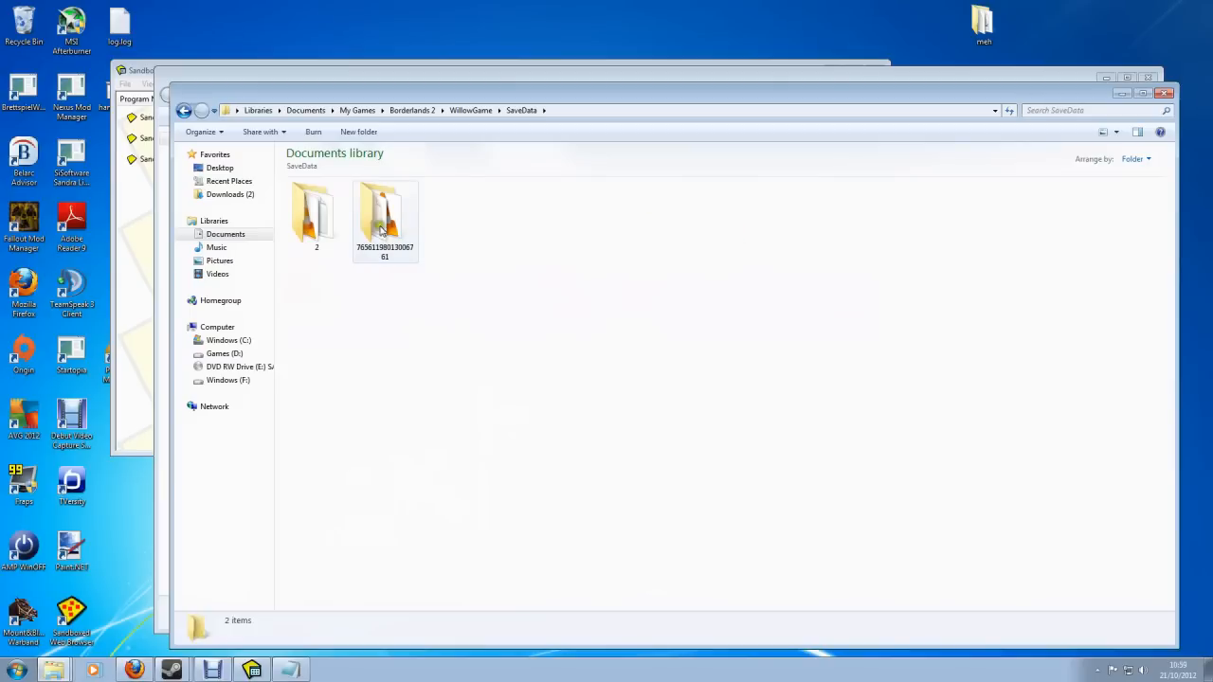
Look through the profile and save files in the folder named after the Steam ID and return to the SaveData folder
{"action": "left_click_drag", "start_coordinate": [427, 104], "coordinate": [383, 48]}
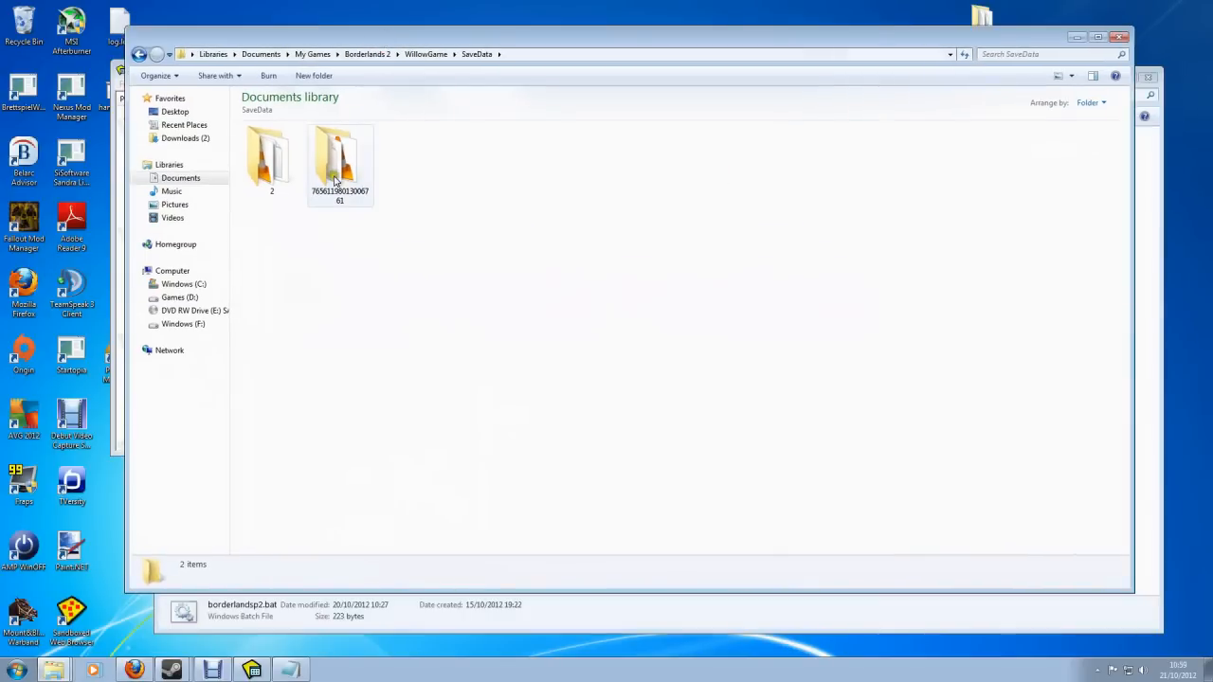
{"action": "double_click", "coordinate": [341, 169]}
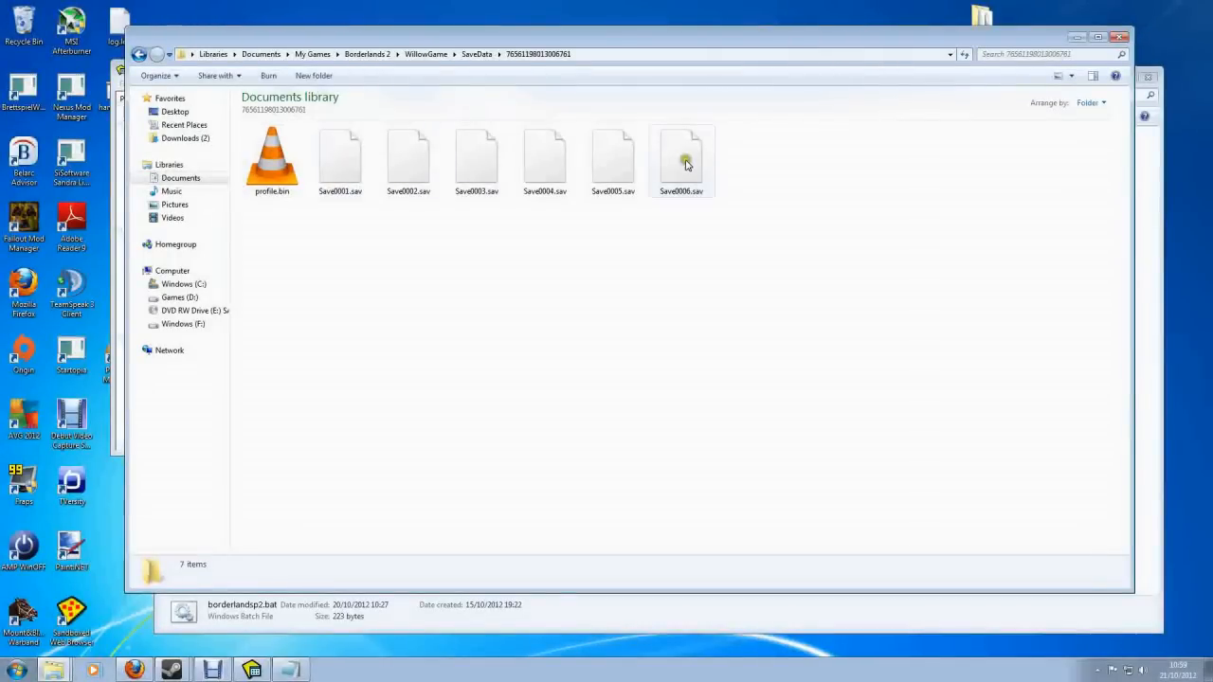
{"action": "left_click", "coordinate": [476, 59]}
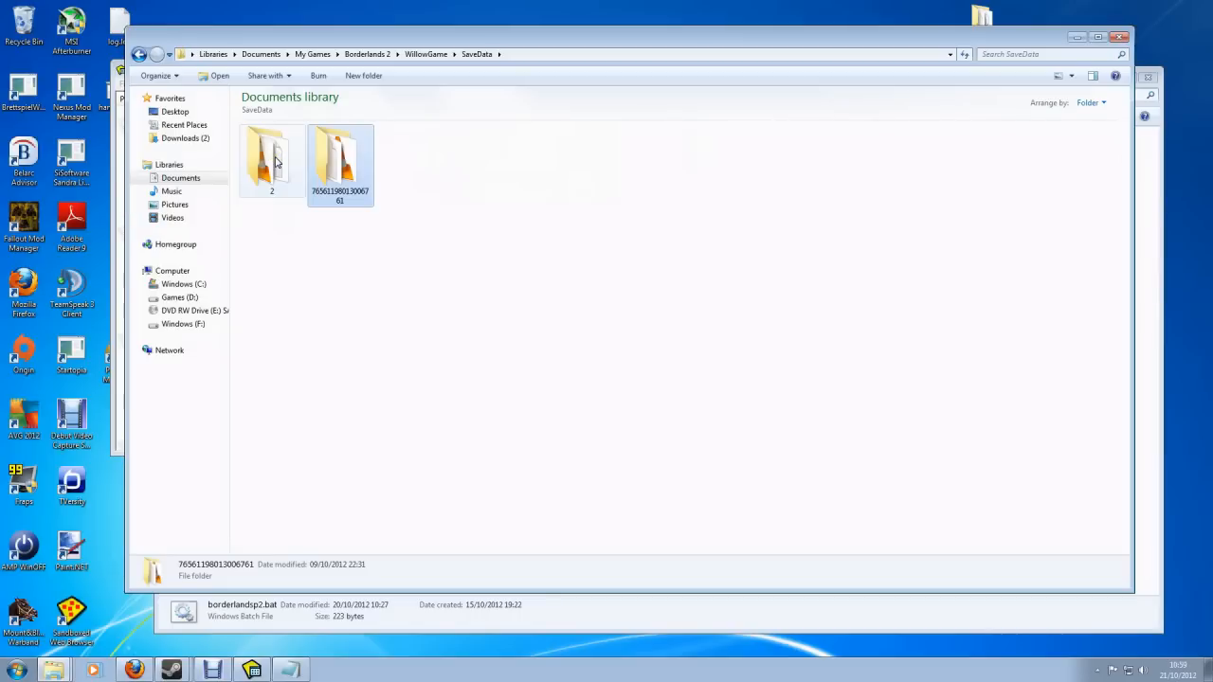
Look at the profile and save files in save folder 2 and return to the SaveData folder
{"action": "left_click", "coordinate": [276, 163]}
{"action": "double_click", "coordinate": [276, 163]}
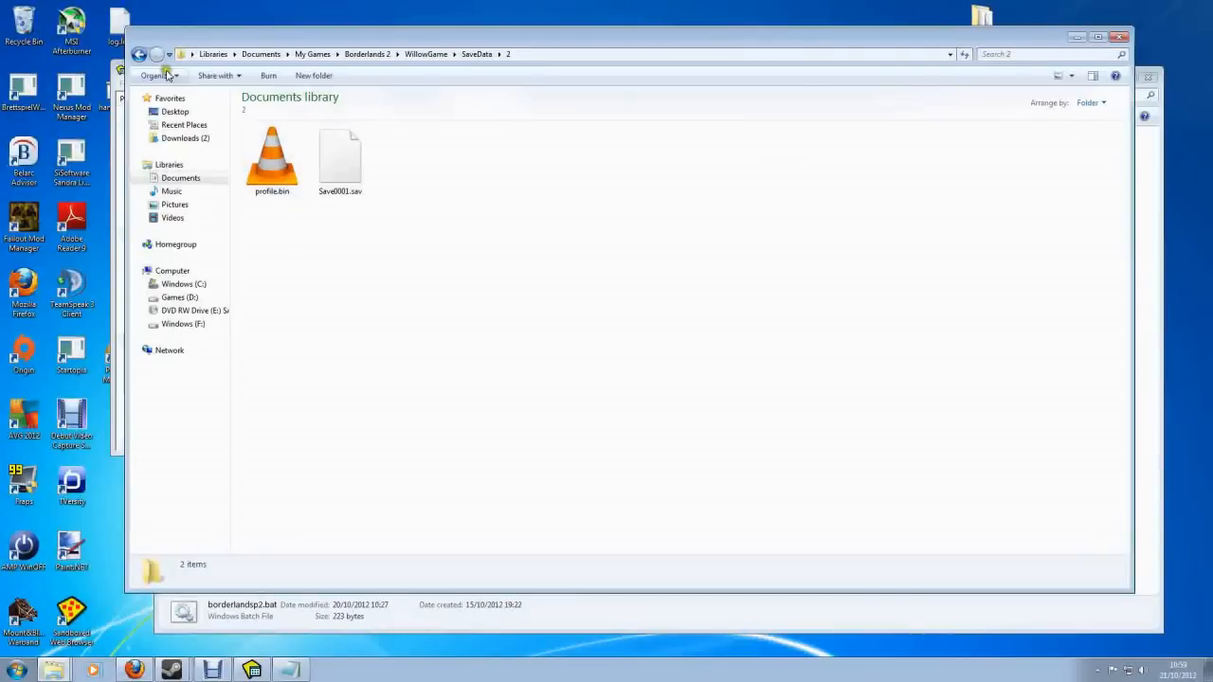
{"action": "left_click", "coordinate": [139, 54]}
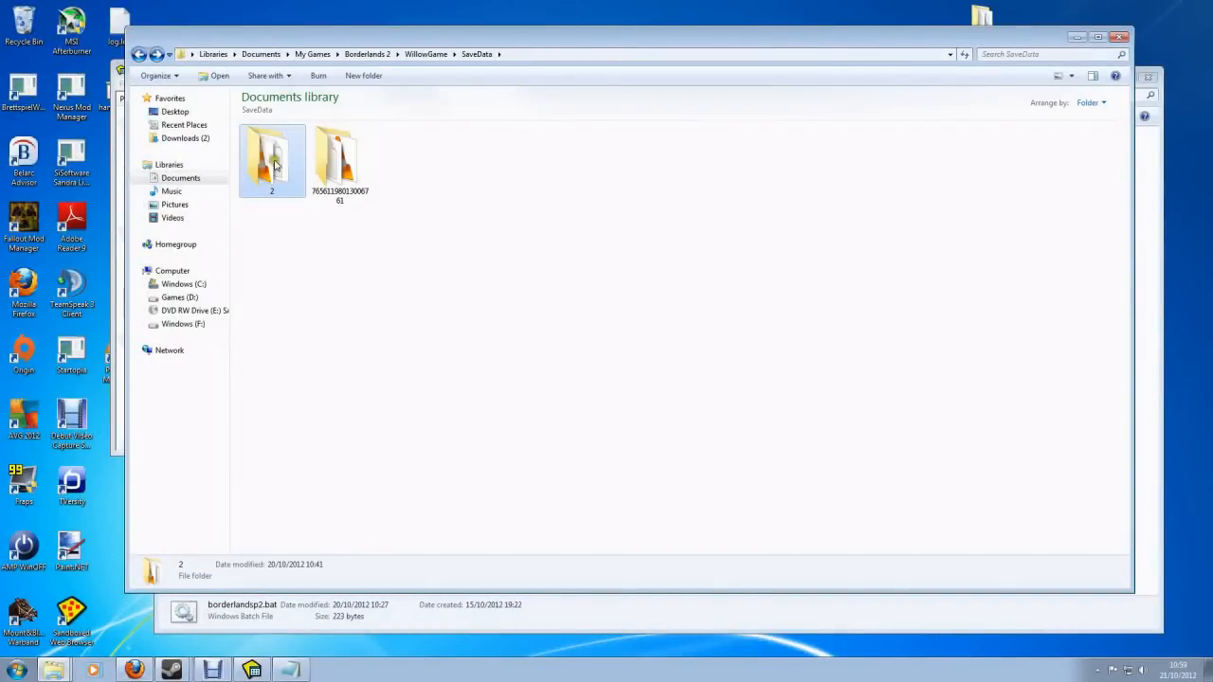
Copy profile.bin and Save0001.sav to Save0006.sav from the Steam ID folder into save folder 2 and return to SaveData
{"action": "double_click", "coordinate": [335, 164]}
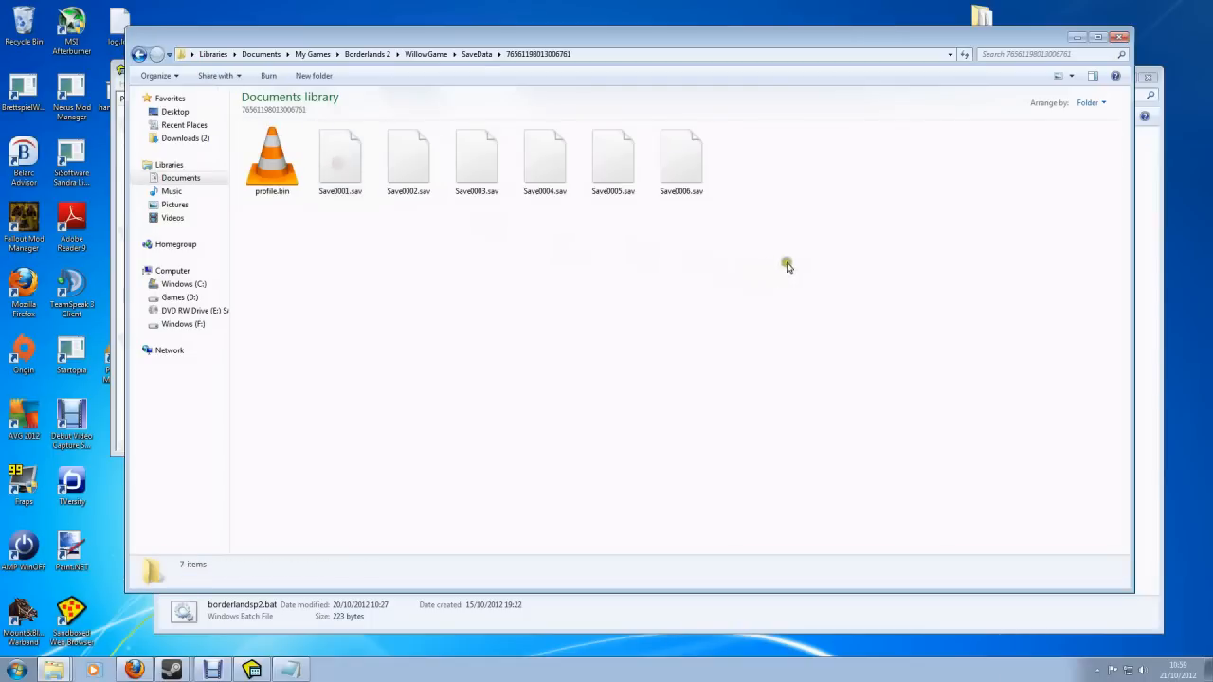
{"action": "left_click_drag", "start_coordinate": [786, 265], "coordinate": [231, 144]}
{"action": "right_click", "coordinate": [276, 156]}
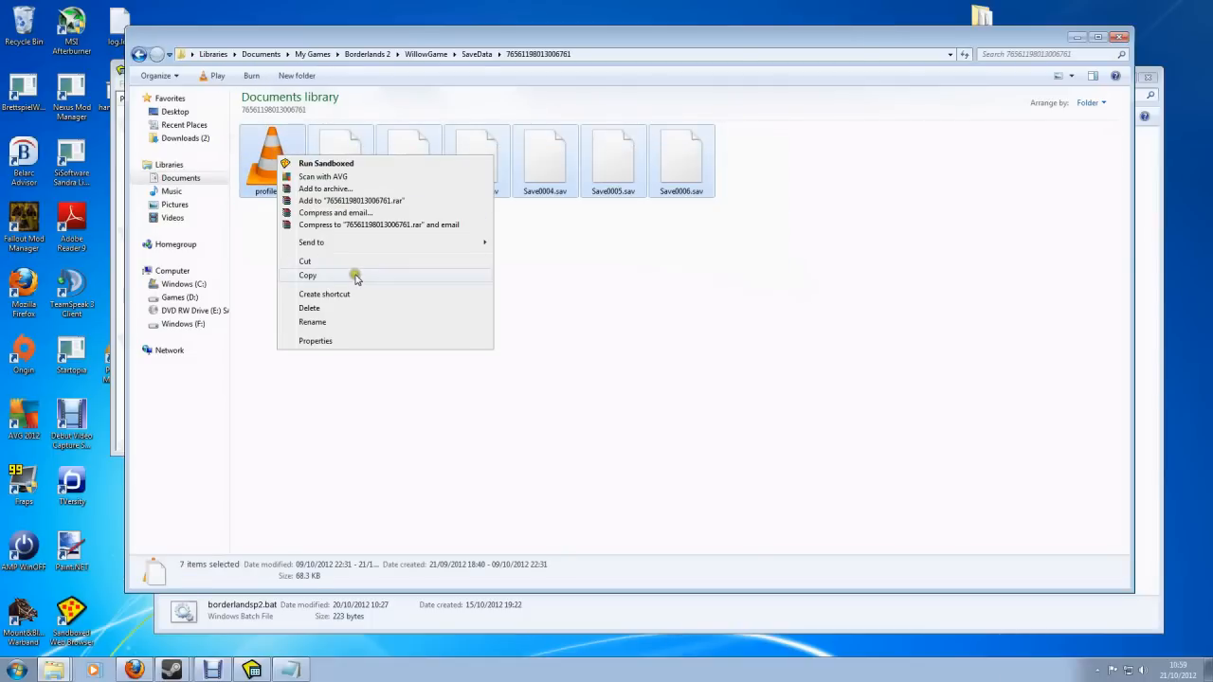
{"action": "left_click", "coordinate": [353, 274]}
{"action": "left_click", "coordinate": [476, 54]}
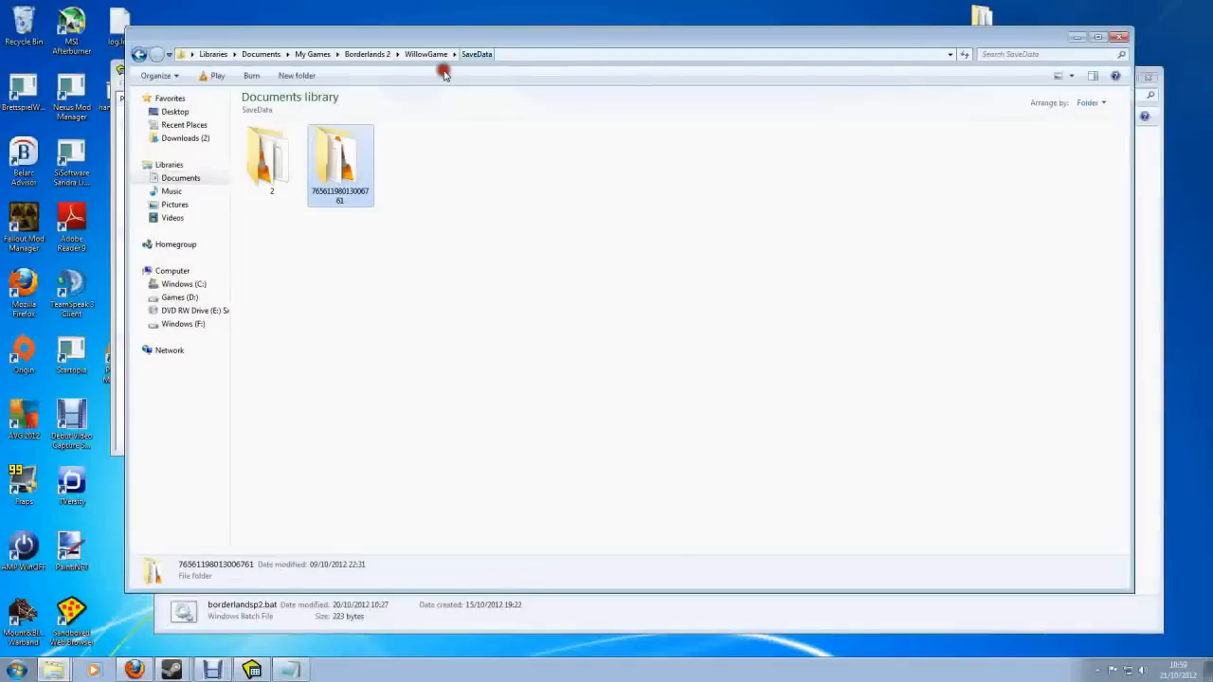
{"action": "double_click", "coordinate": [272, 156]}
{"action": "right_click", "coordinate": [345, 288]}
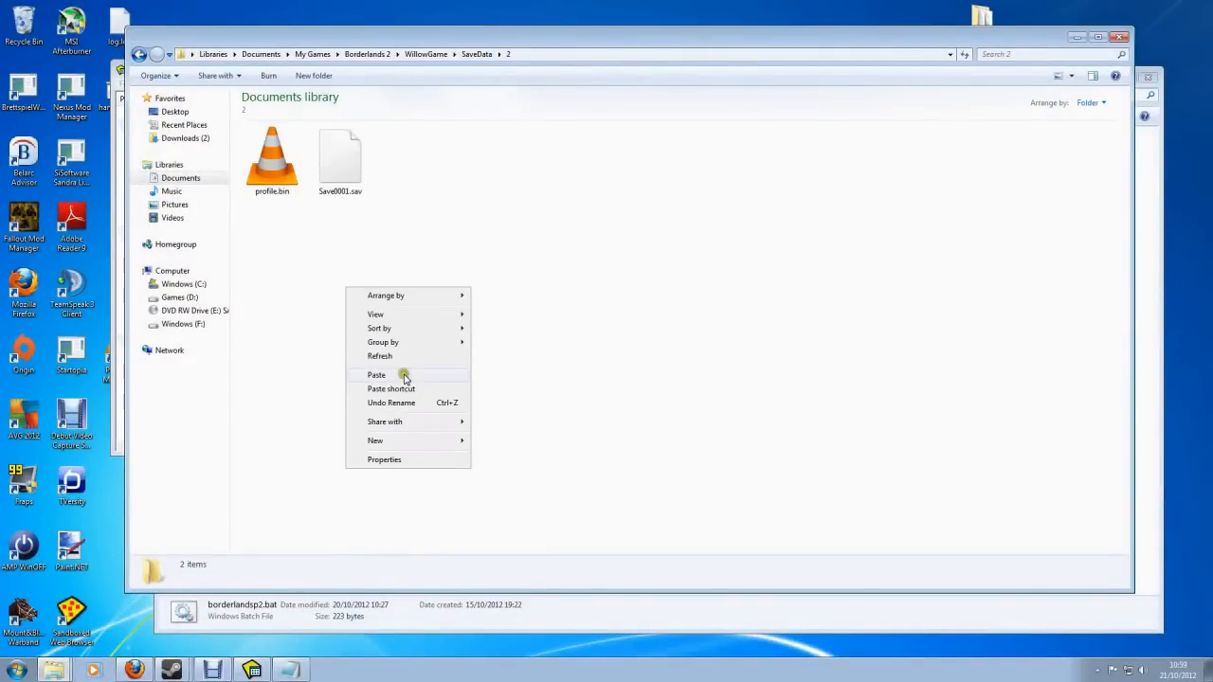
{"action": "left_click", "coordinate": [395, 374]}
{"action": "left_click", "coordinate": [479, 55]}
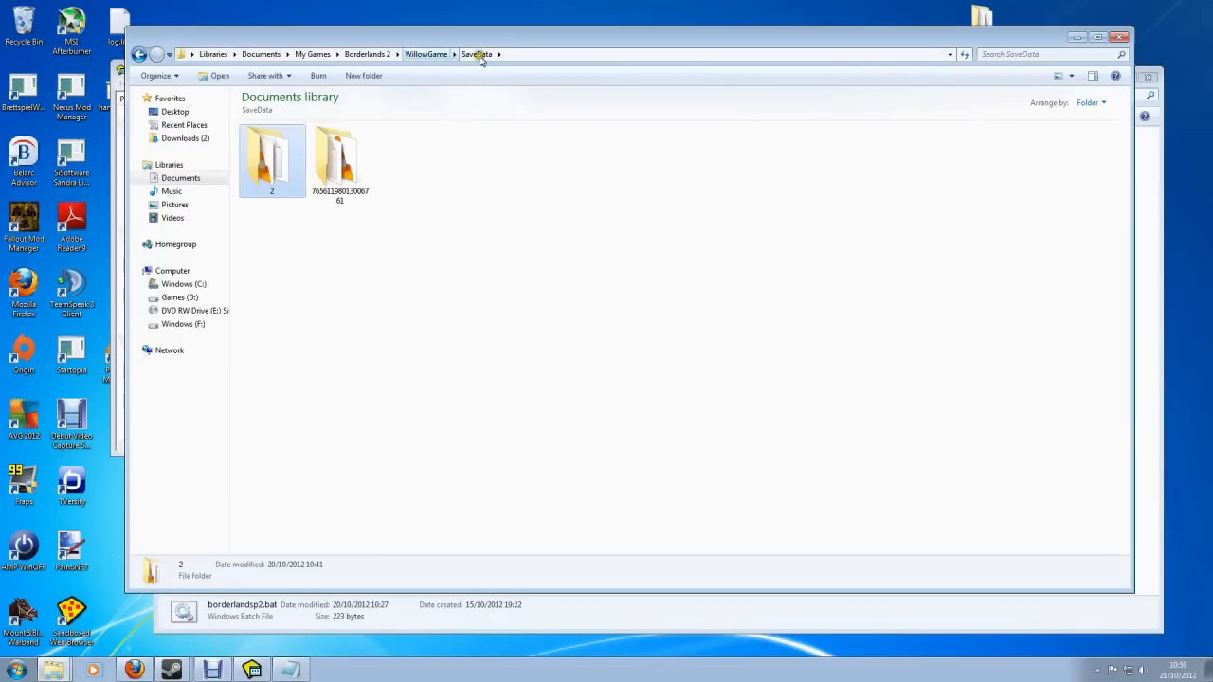
Reopen the Steam ID save folder, then switch to Notepad and save borderlandsp2.bat
{"action": "double_click", "coordinate": [340, 161]}
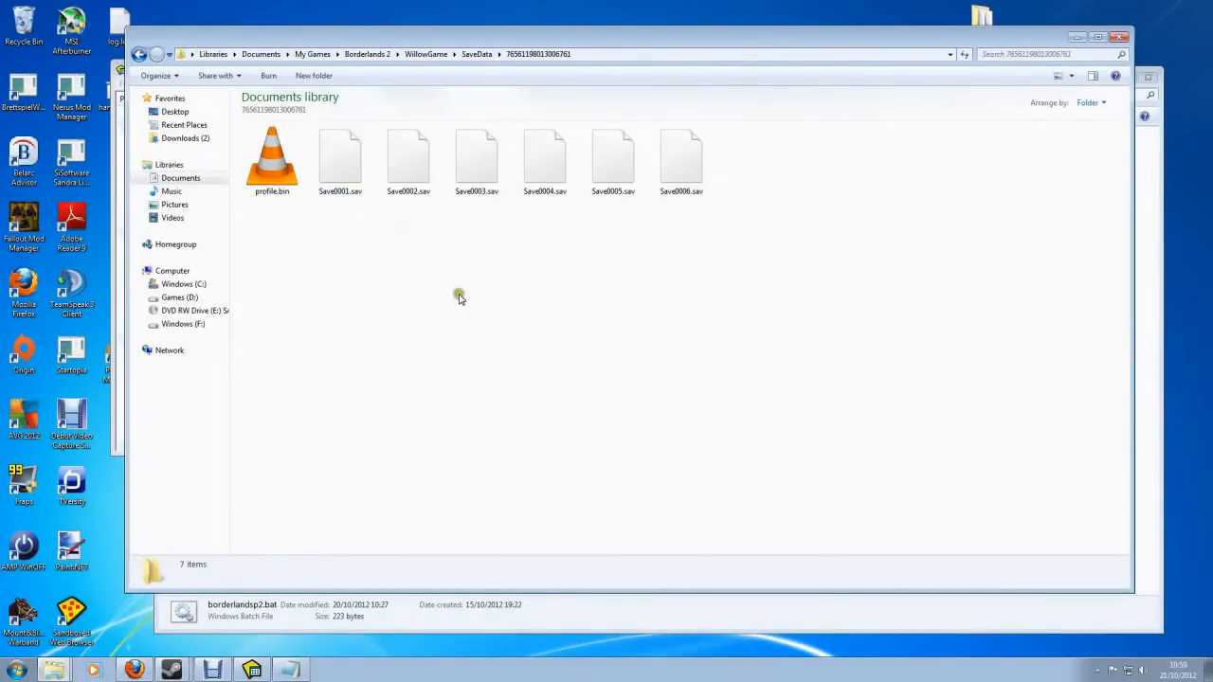
{"action": "left_click", "coordinate": [265, 672]}
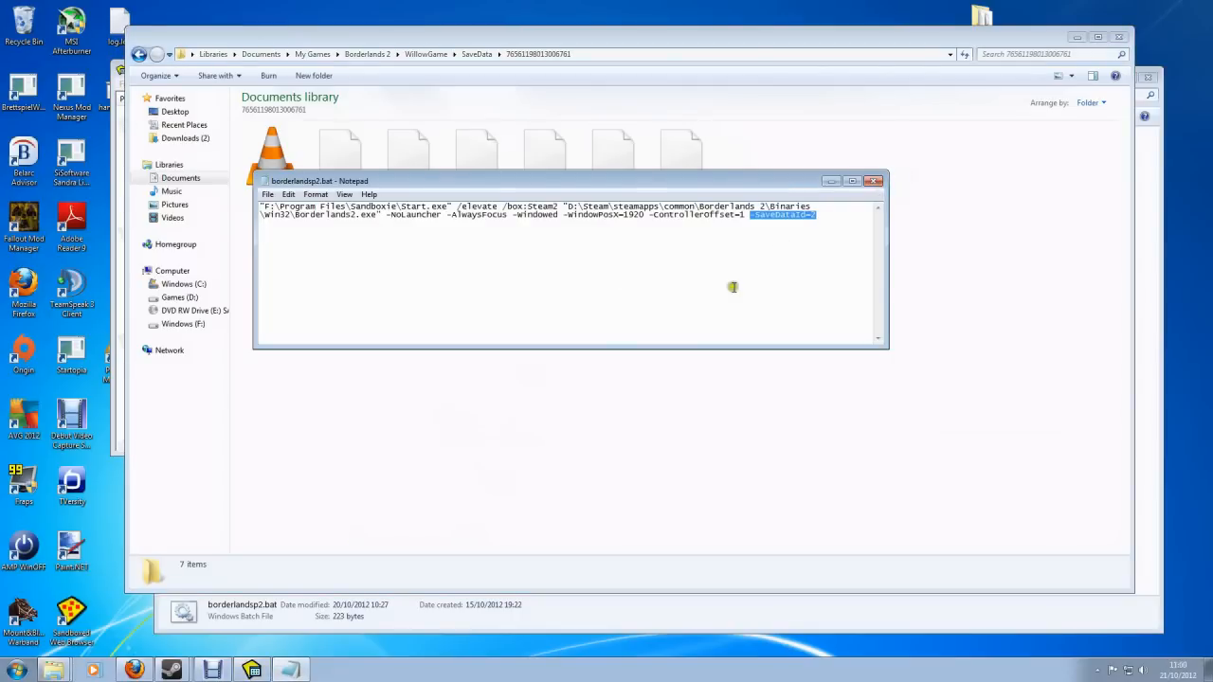
{"action": "left_click", "coordinate": [267, 195]}
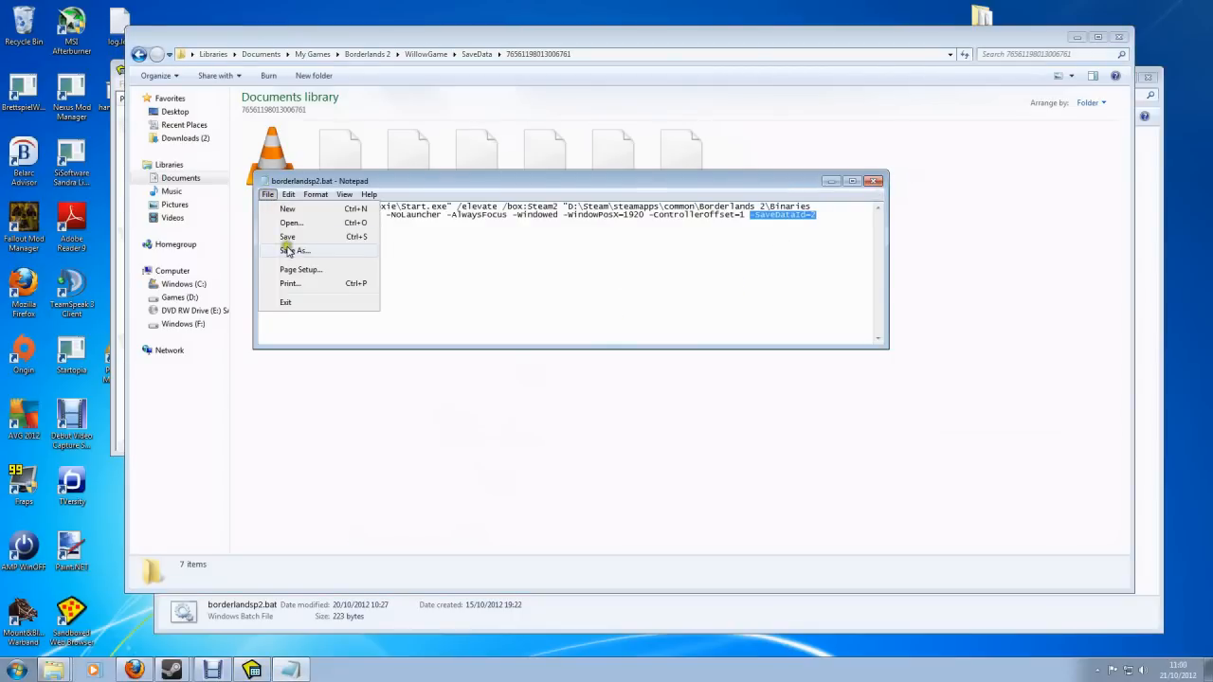
{"action": "left_click", "coordinate": [287, 237]}
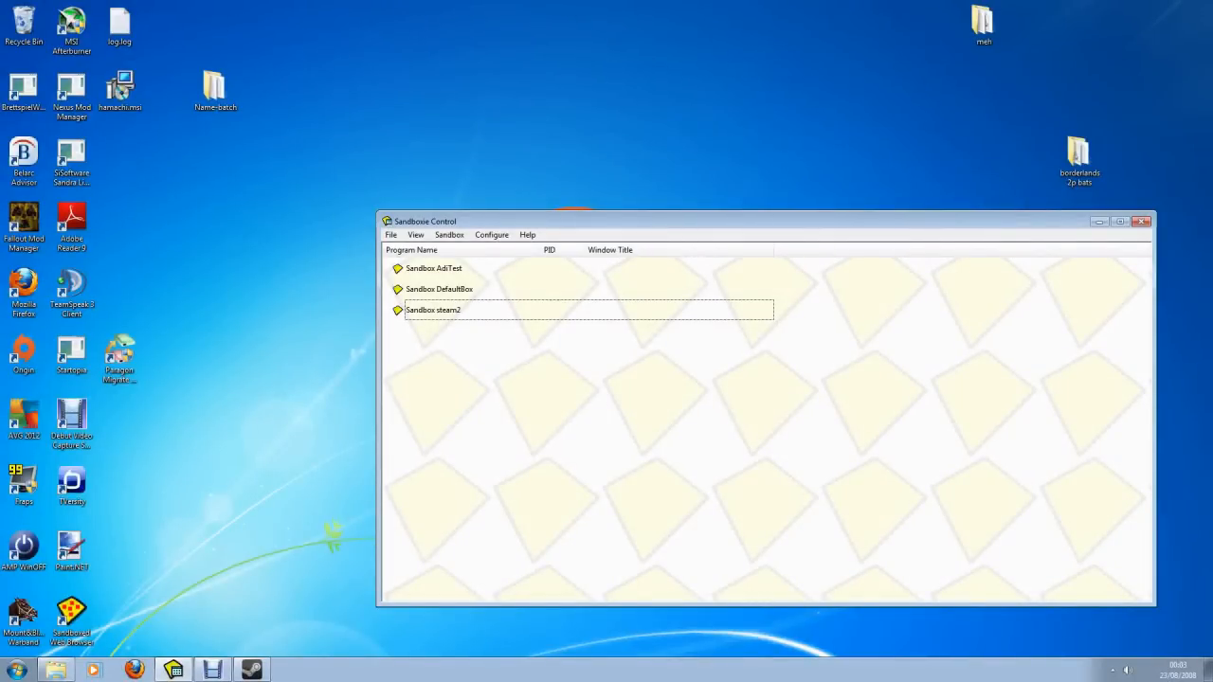
Open the borderlands 2p bats folder from the desktop and examine the command in borderlandsp1.bat, closing the file again
{"action": "double_click", "coordinate": [1065, 165]}
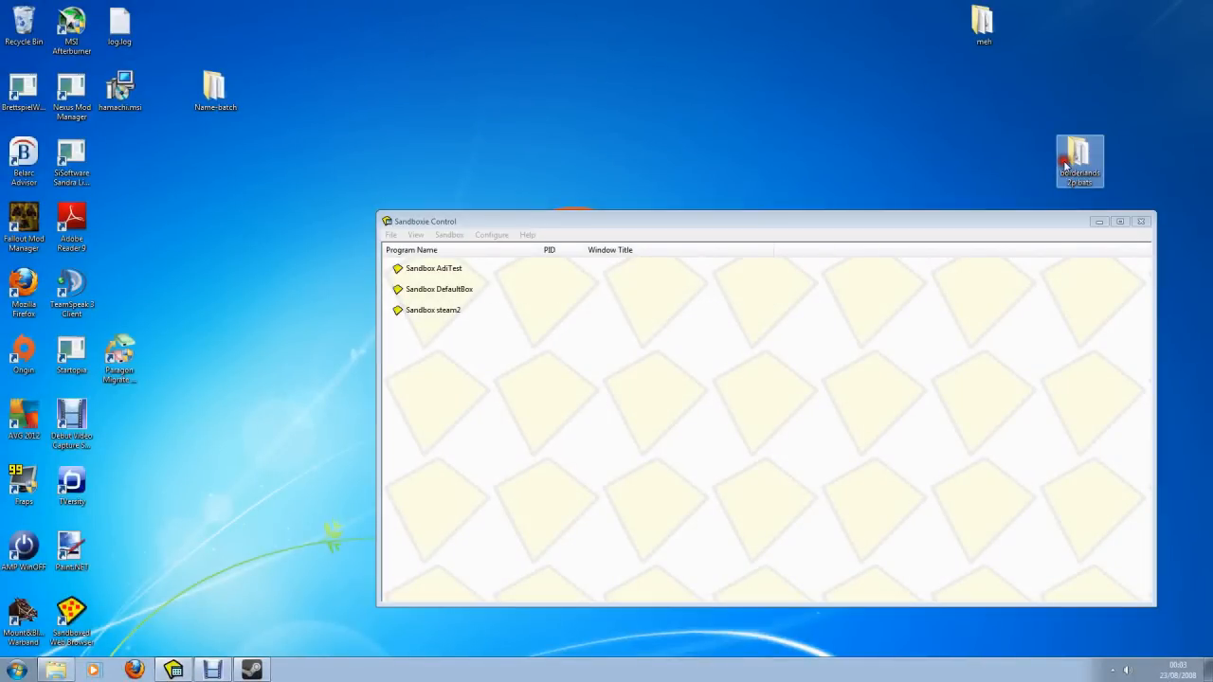
{"action": "left_click_drag", "start_coordinate": [428, 73], "coordinate": [716, 68]}
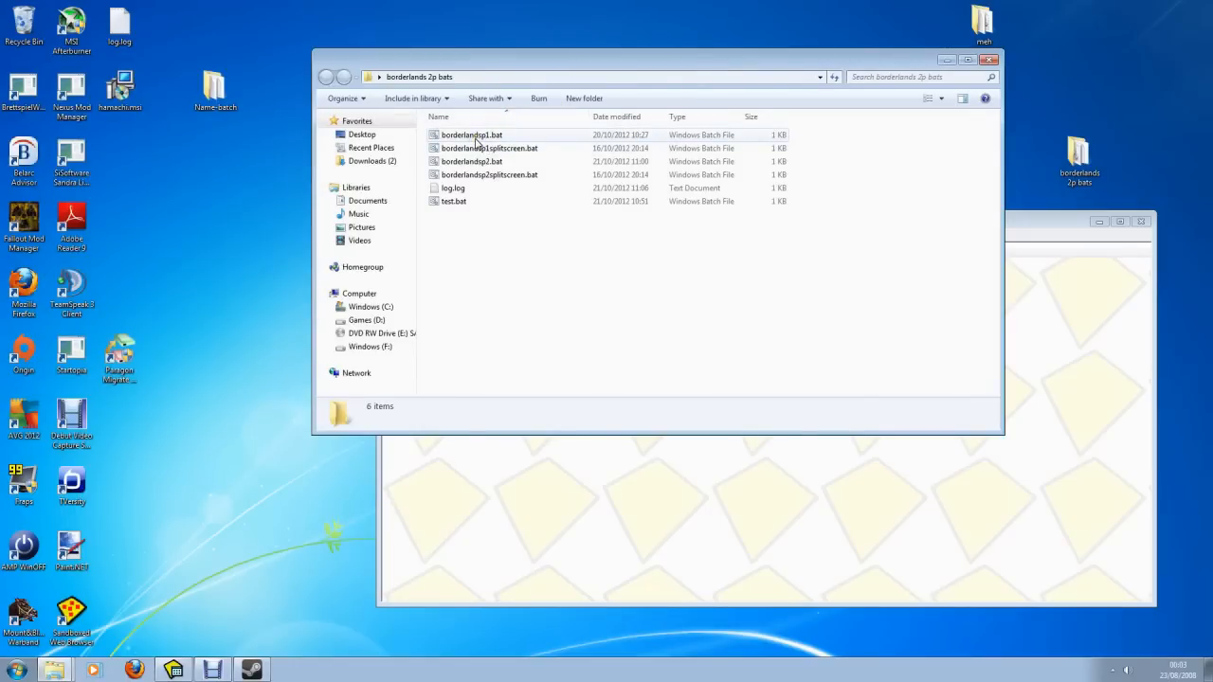
{"action": "right_click", "coordinate": [477, 140]}
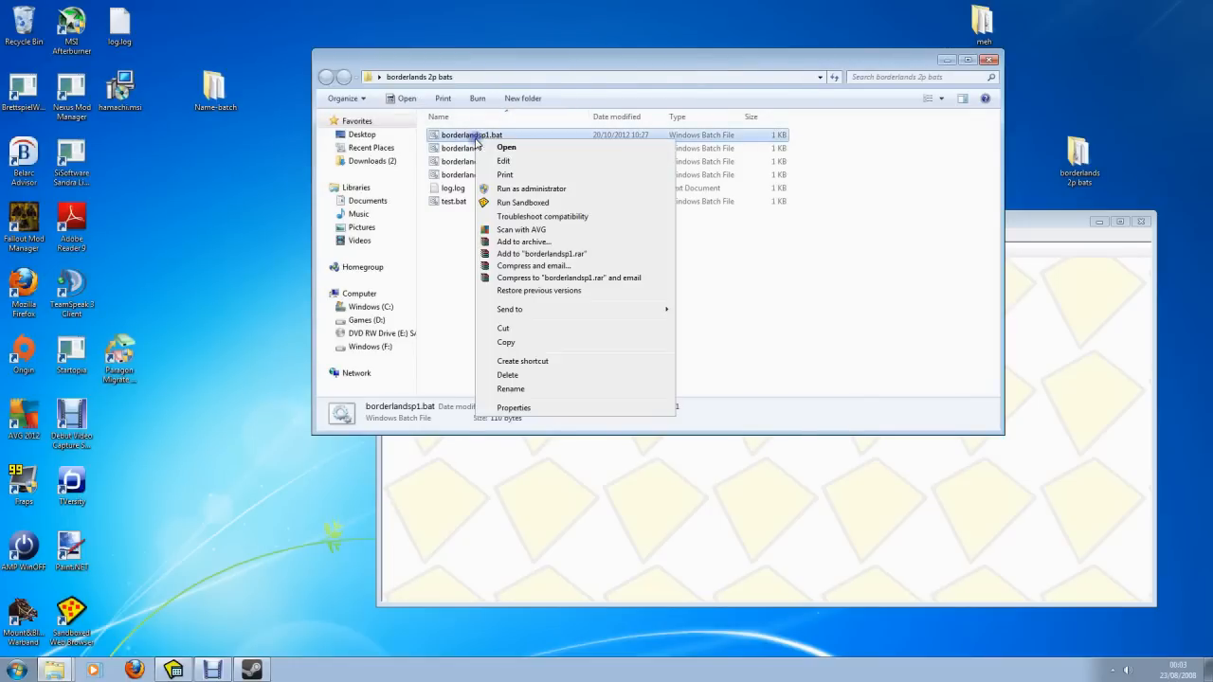
{"action": "left_click", "coordinate": [531, 153]}
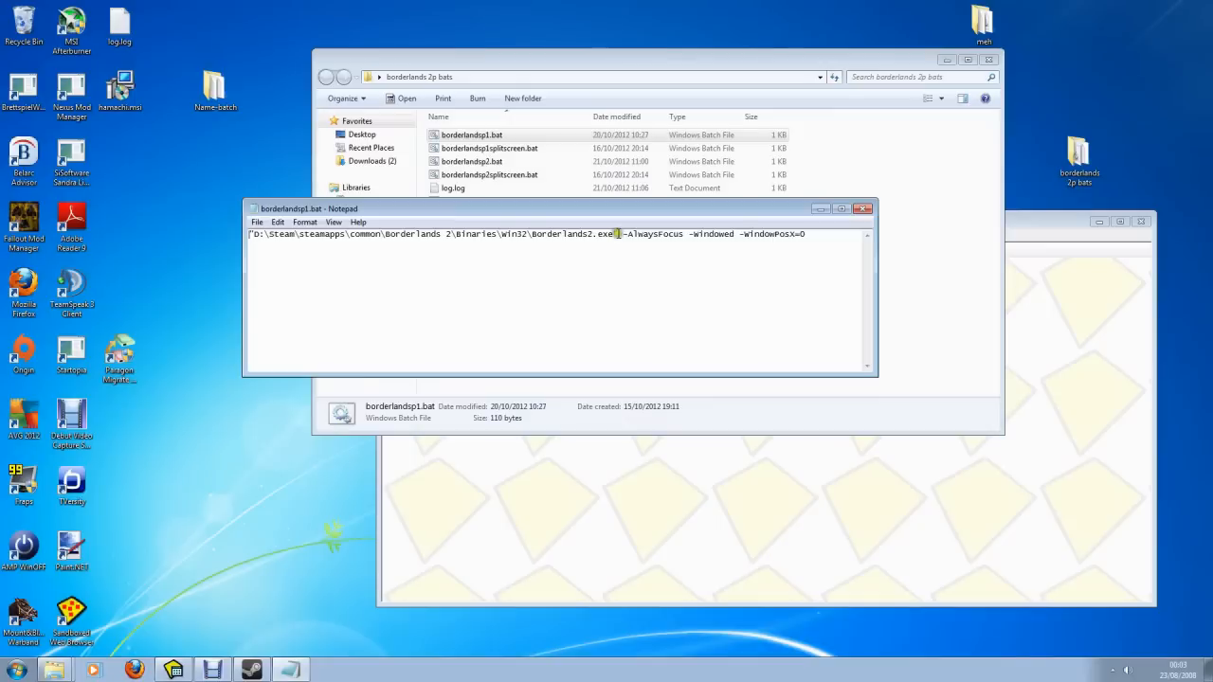
{"action": "left_click", "coordinate": [863, 208]}
Run borderlandsp1.bat and move the Borderlands 2 window to the middle of the desktop
{"action": "right_click", "coordinate": [493, 140]}
{"action": "left_click", "coordinate": [502, 148]}
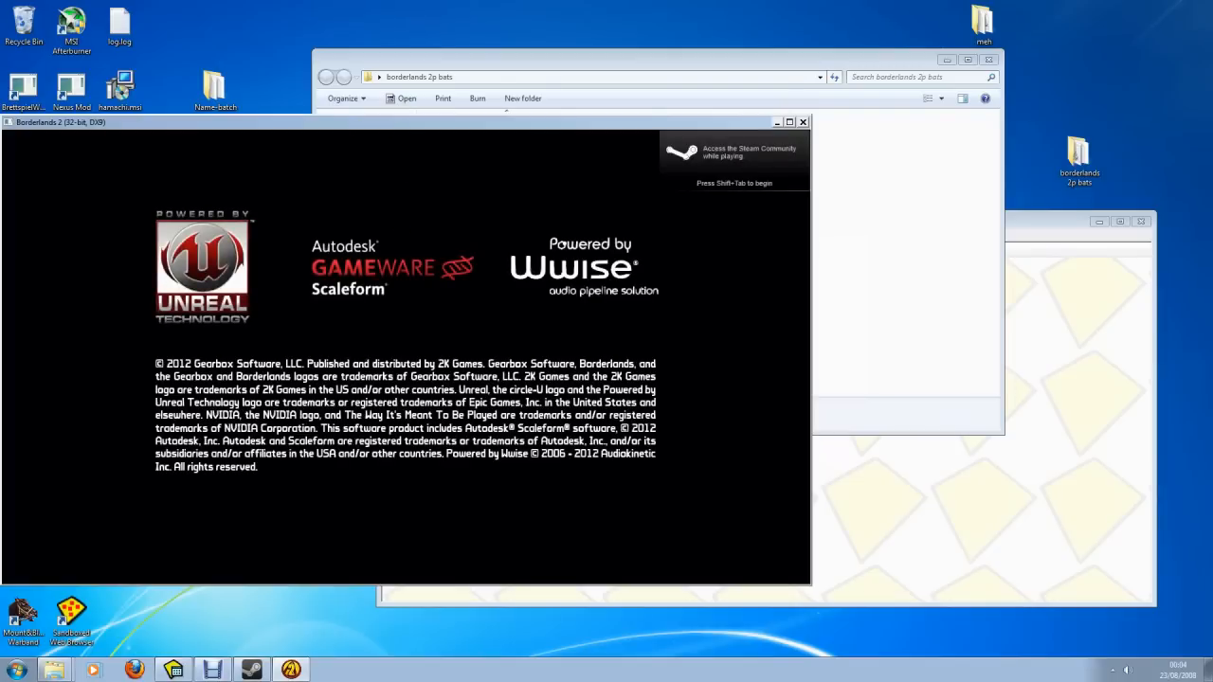
{"action": "key", "text": "alt+Tab"}
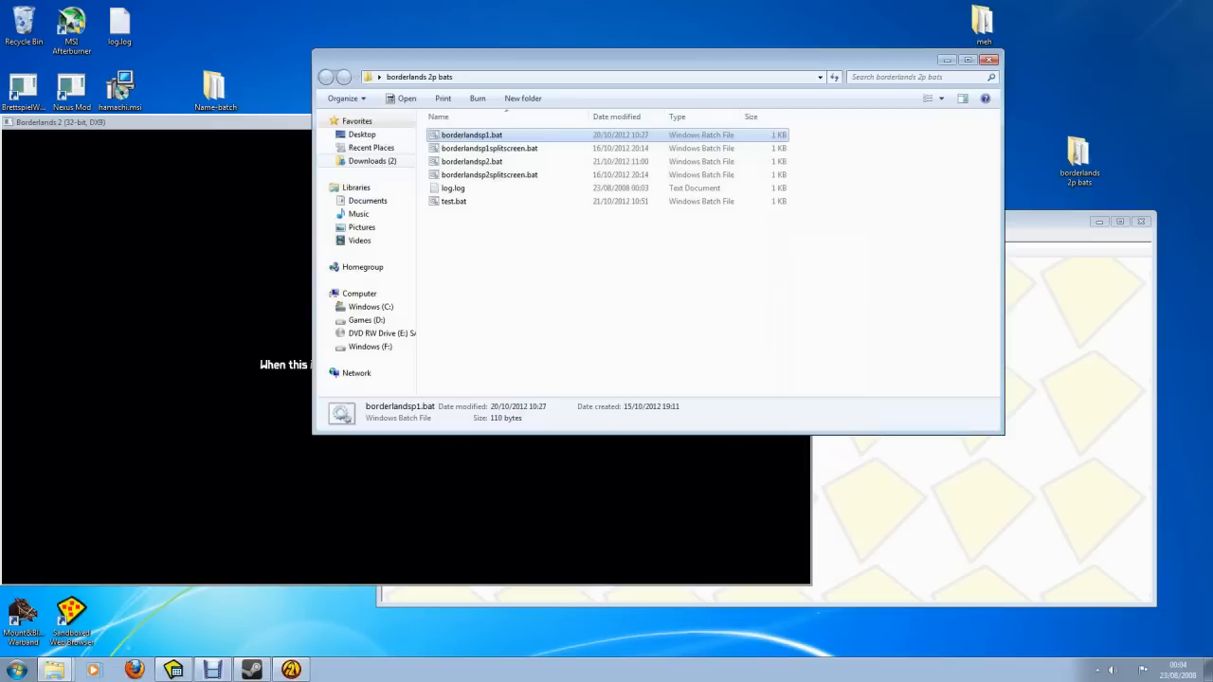
{"action": "left_click_drag", "start_coordinate": [271, 125], "coordinate": [426, 144]}
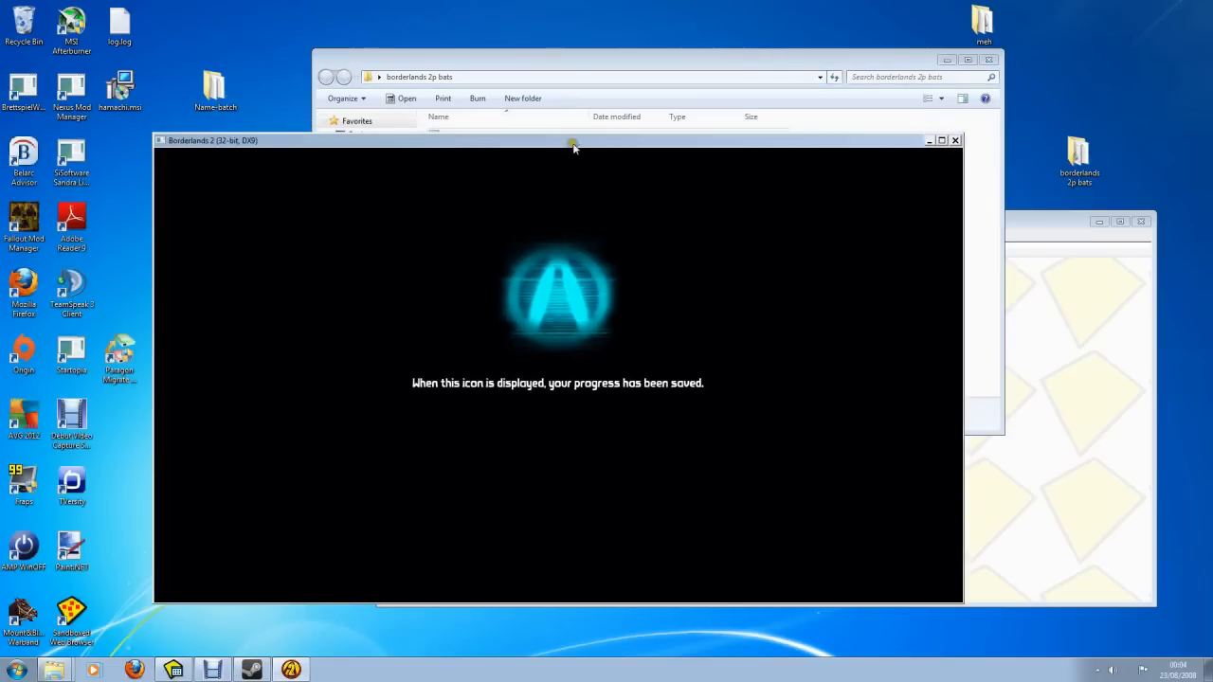
{"action": "key", "text": "alt+Tab"}
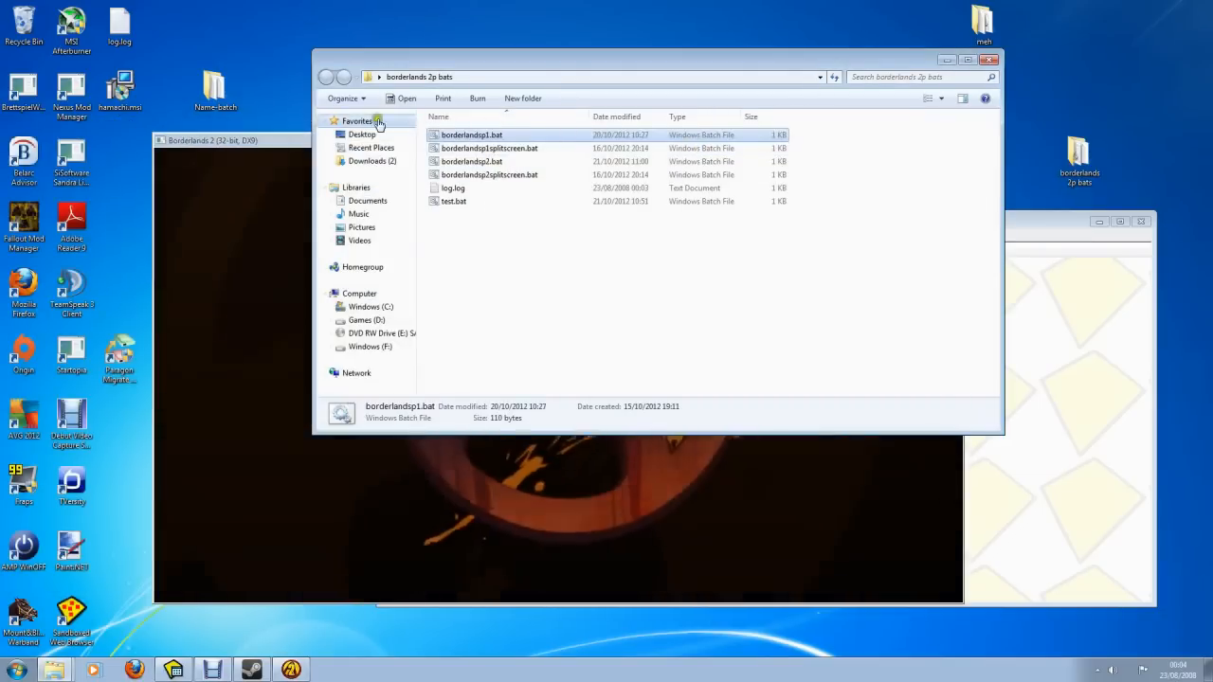
{"action": "left_click_drag", "start_coordinate": [280, 140], "coordinate": [353, 145]}
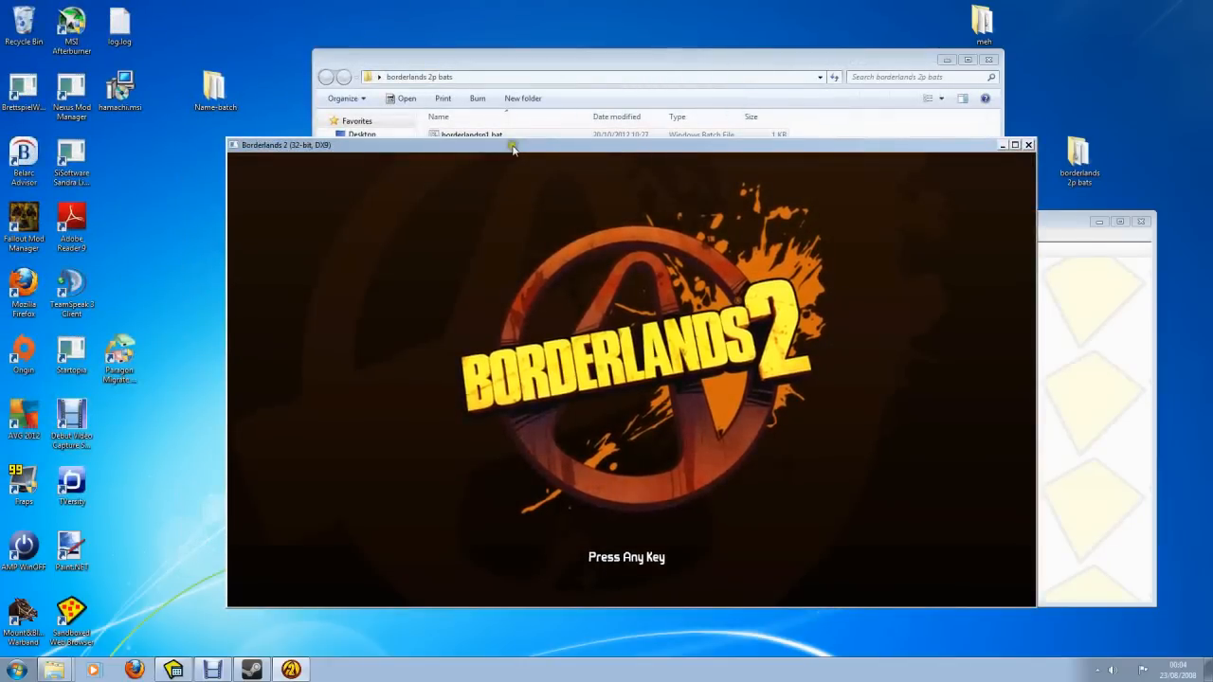
{"action": "left_click_drag", "start_coordinate": [514, 149], "coordinate": [490, 76]}
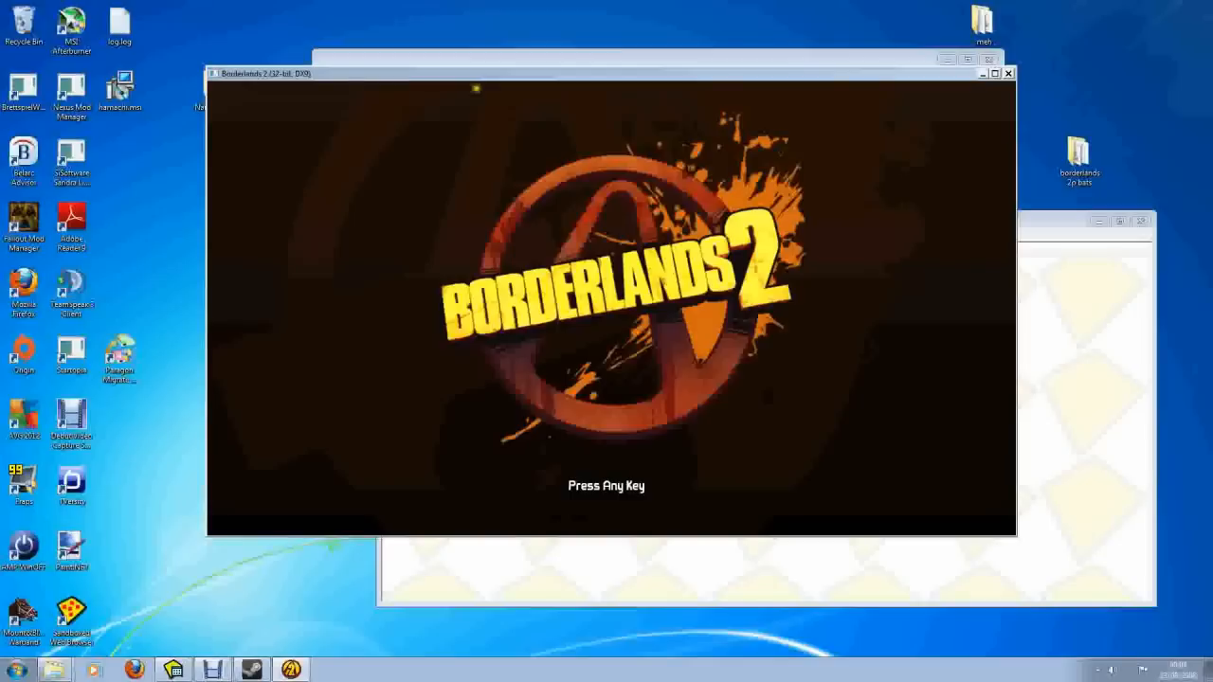
Continue past the Borderlands 2 title screen and step through the main menu entries from Continue down to Downloadable Content
{"action": "left_click", "coordinate": [331, 60]}
{"action": "left_click", "coordinate": [304, 75]}
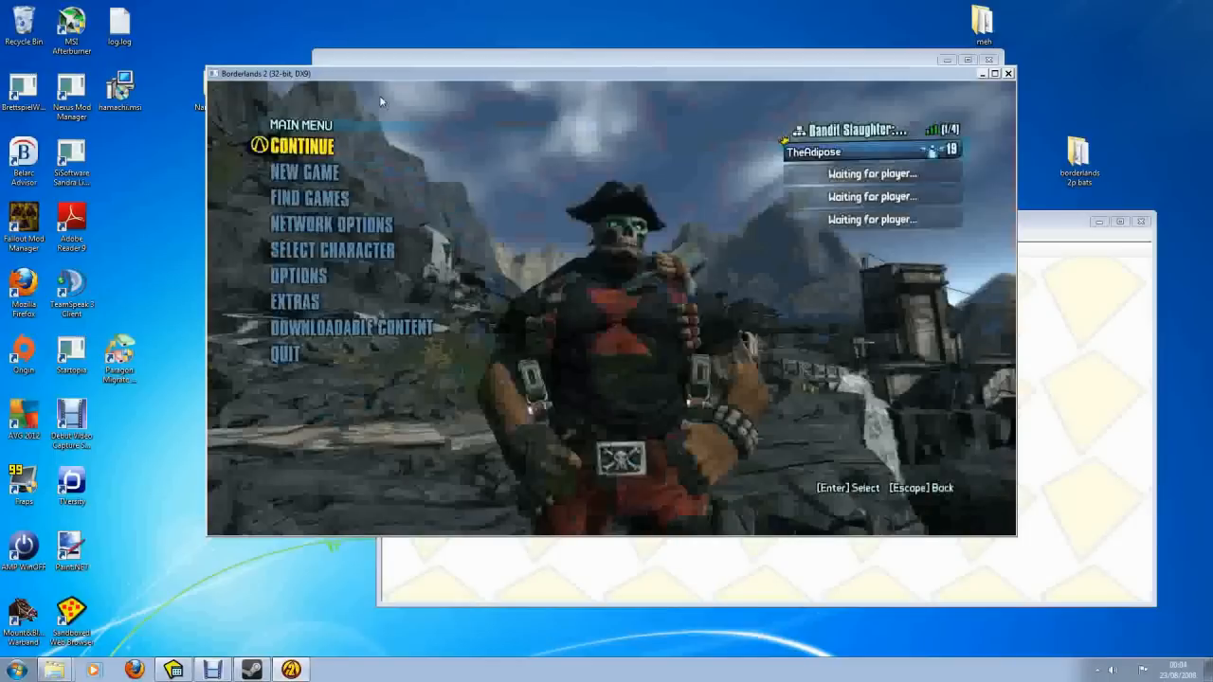
{"action": "key", "text": "Down"}
{"action": "key", "text": "Down"}
{"action": "key", "text": "Down"}
{"action": "key", "text": "Down"}
{"action": "key", "text": "Down"}
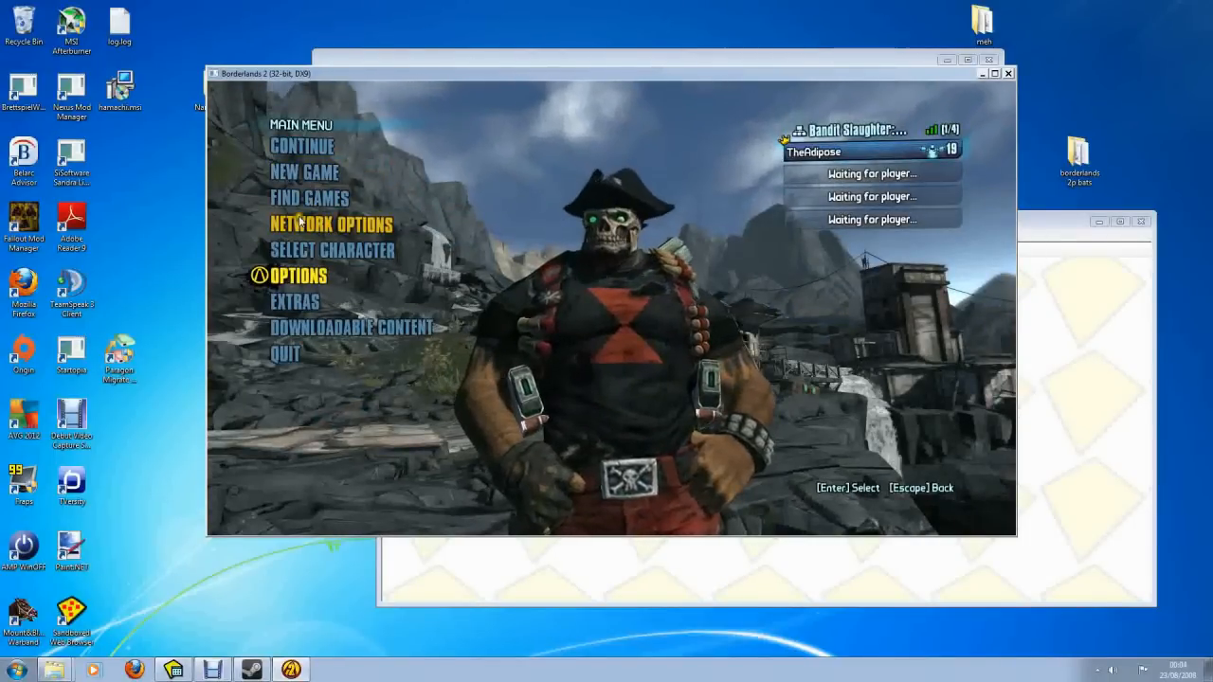
{"action": "key", "text": "Down"}
{"action": "key", "text": "Down"}
{"action": "key", "text": "Down"}
{"action": "key", "text": "Down"}
{"action": "key", "text": "Down"}
{"action": "key", "text": "Down"}
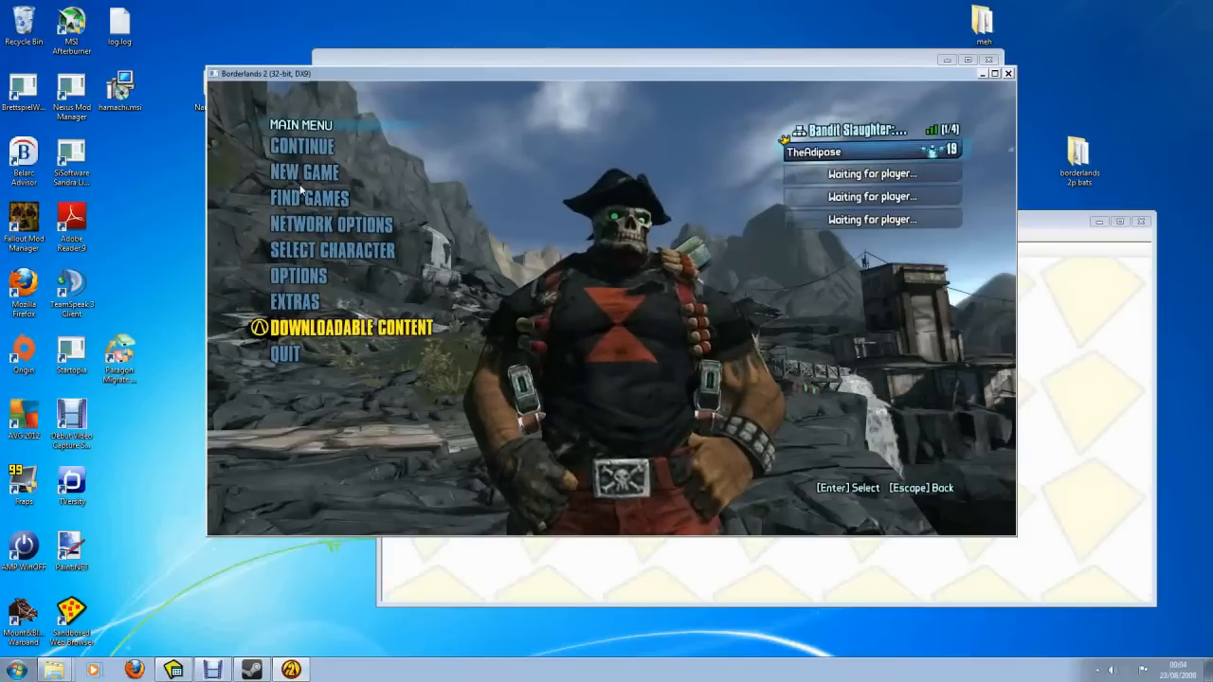
Minimize the game and examine the Sandboxie launch command in borderlandsp2.bat, closing the file without changes
{"action": "left_click", "coordinate": [981, 74]}
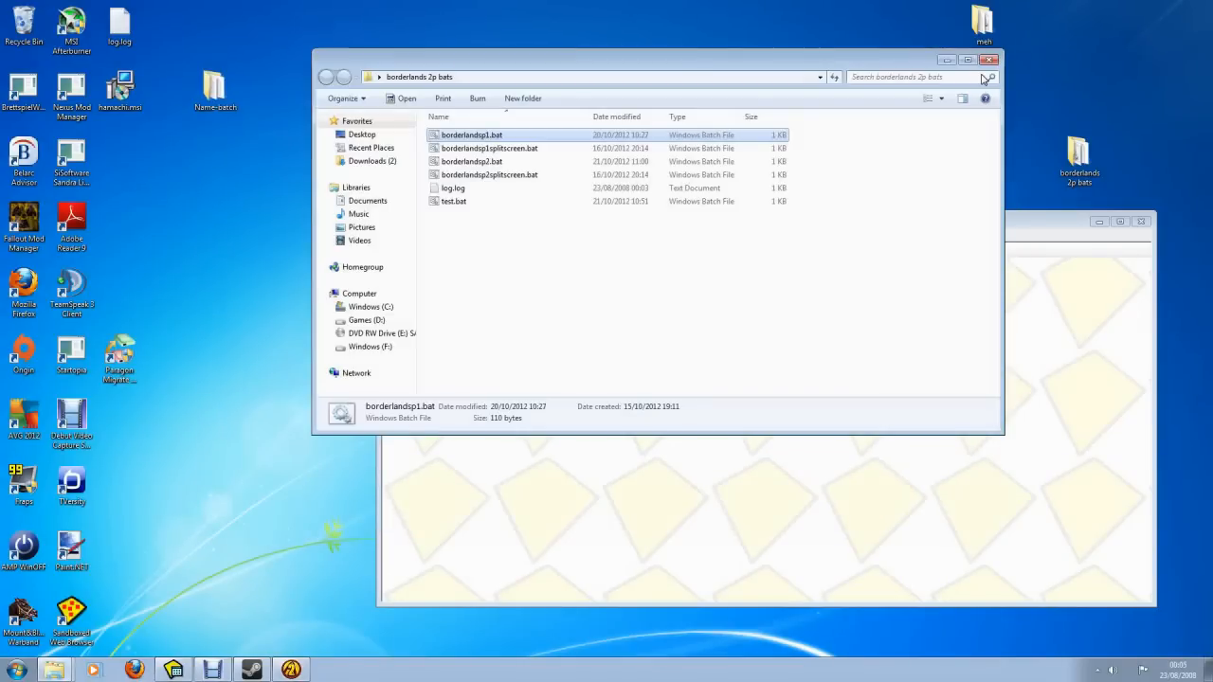
{"action": "left_click", "coordinate": [466, 162]}
{"action": "right_click", "coordinate": [469, 161]}
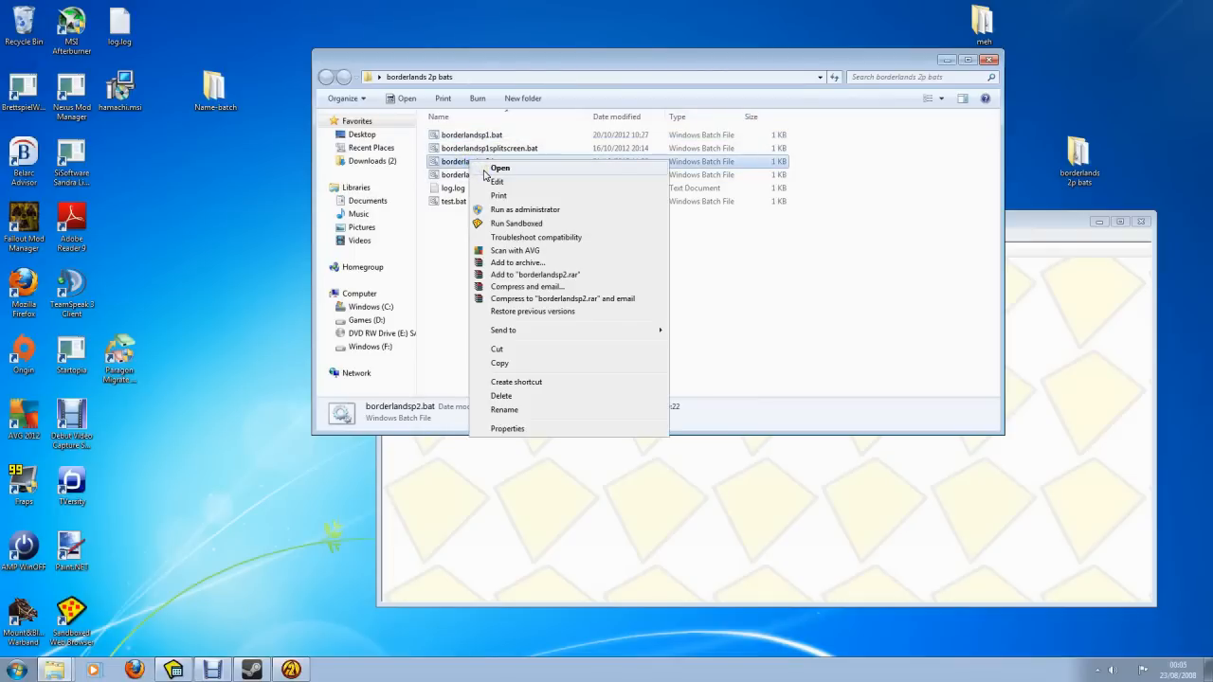
{"action": "left_click", "coordinate": [498, 181]}
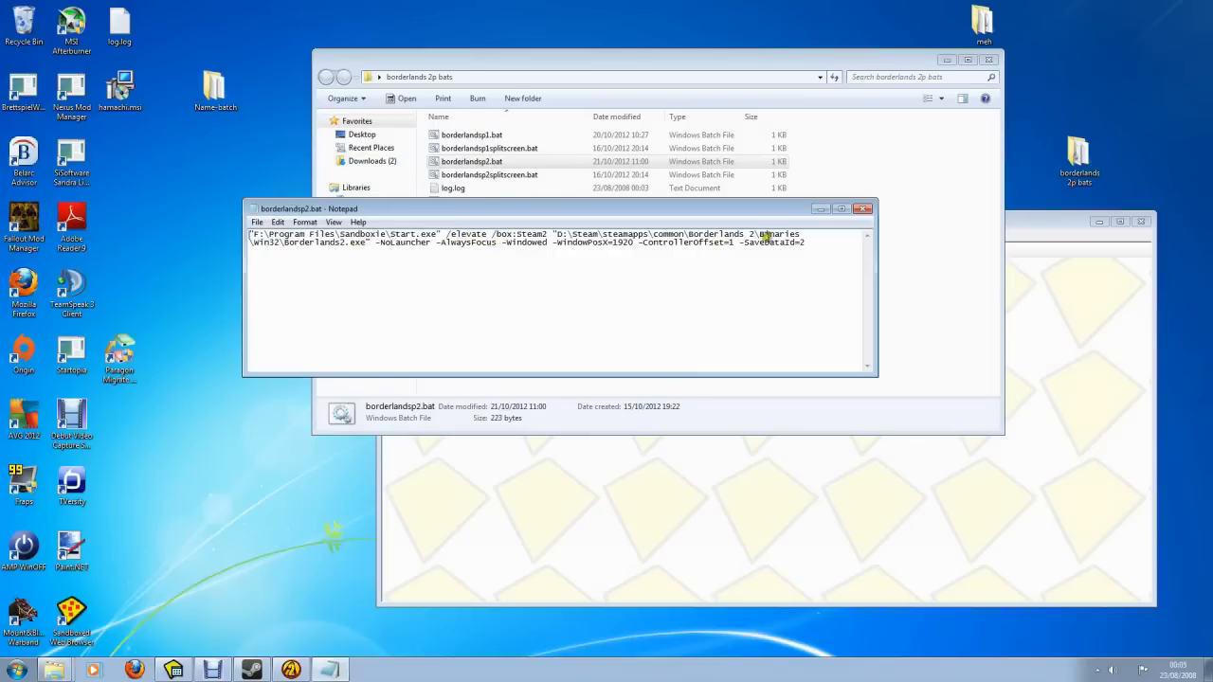
{"action": "left_click", "coordinate": [862, 208]}
{"action": "left_click", "coordinate": [520, 267]}
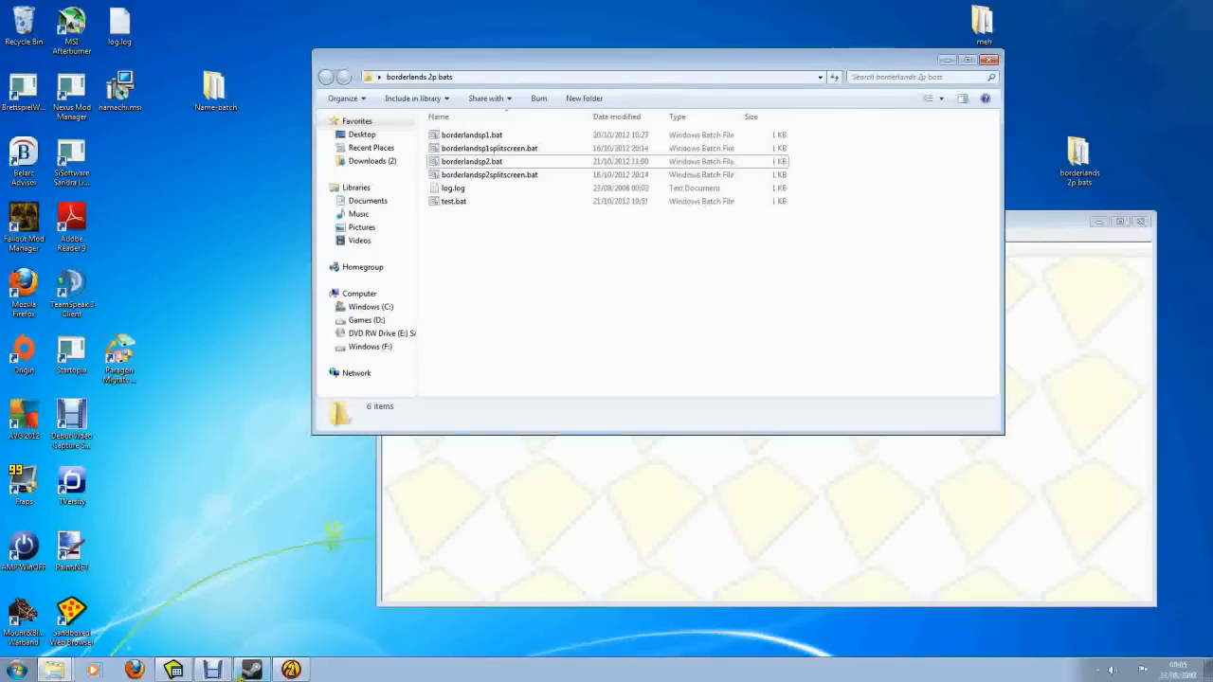
Bring up Sandboxie Control and arrange it beside the borderlands 2p bats folder window
{"action": "left_click", "coordinate": [175, 670]}
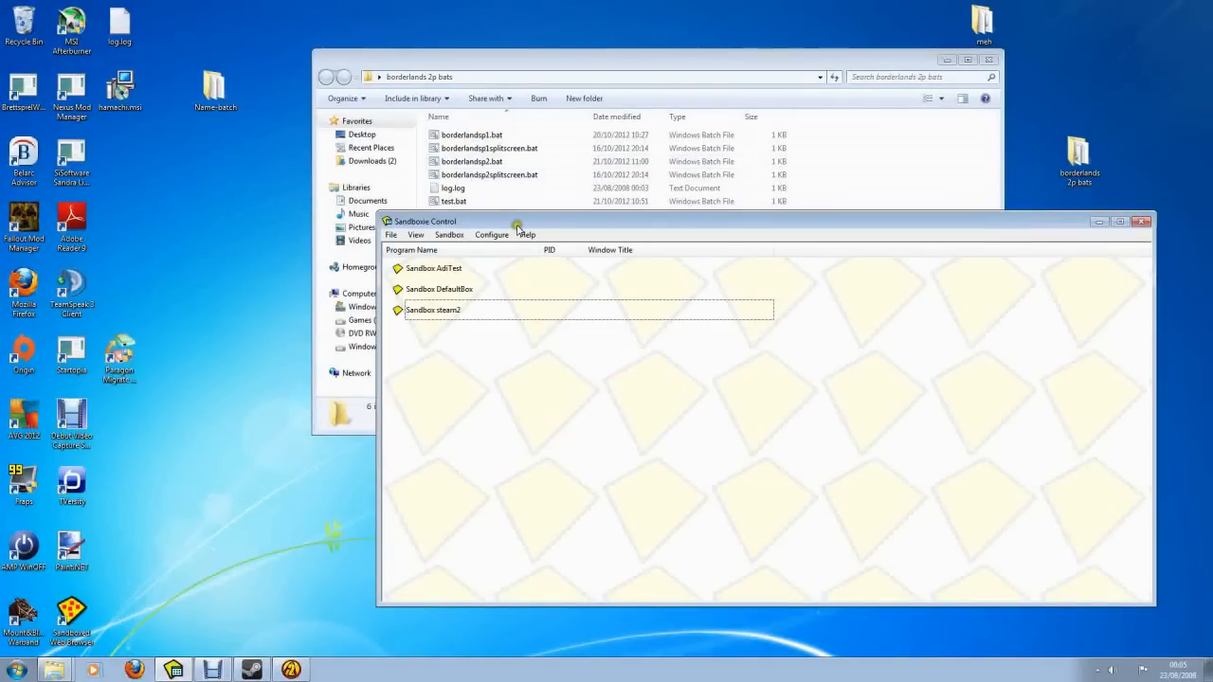
{"action": "left_click_drag", "start_coordinate": [517, 227], "coordinate": [171, 102]}
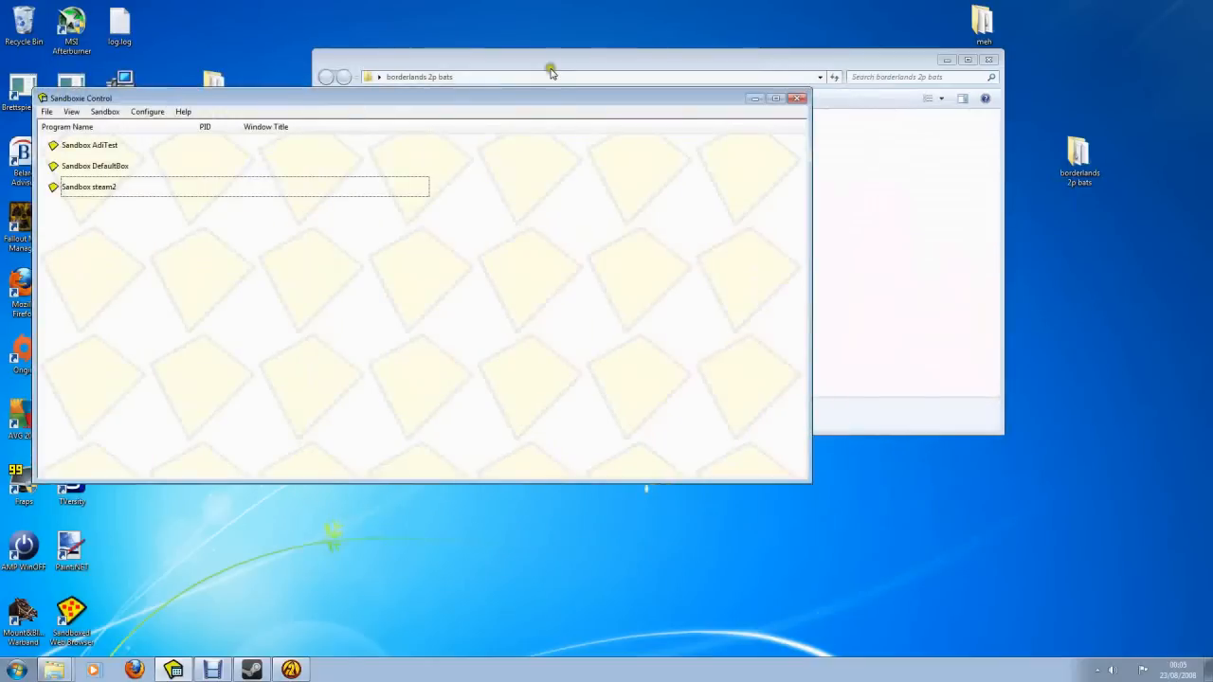
{"action": "left_click_drag", "start_coordinate": [550, 67], "coordinate": [790, 54]}
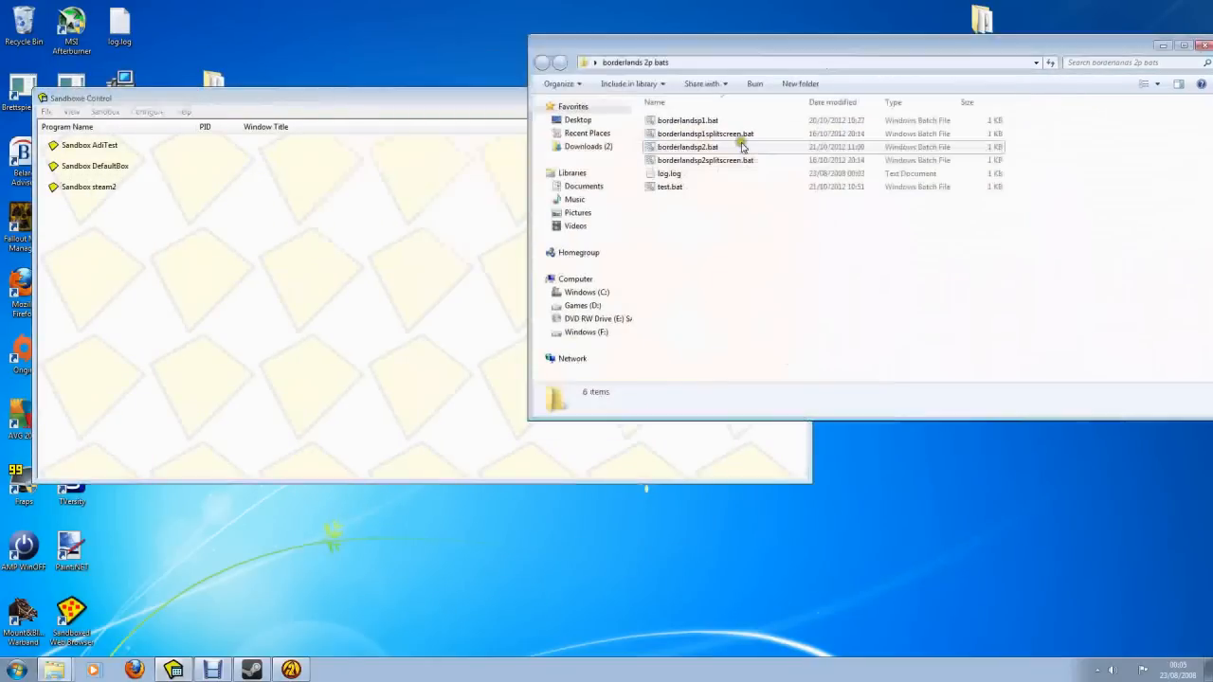
Run borderlandsp2.bat, dismiss the Sandboxie free-version notice and allow the elevated launch in the steam2 sandbox
{"action": "right_click", "coordinate": [683, 147]}
{"action": "left_click", "coordinate": [662, 229]}
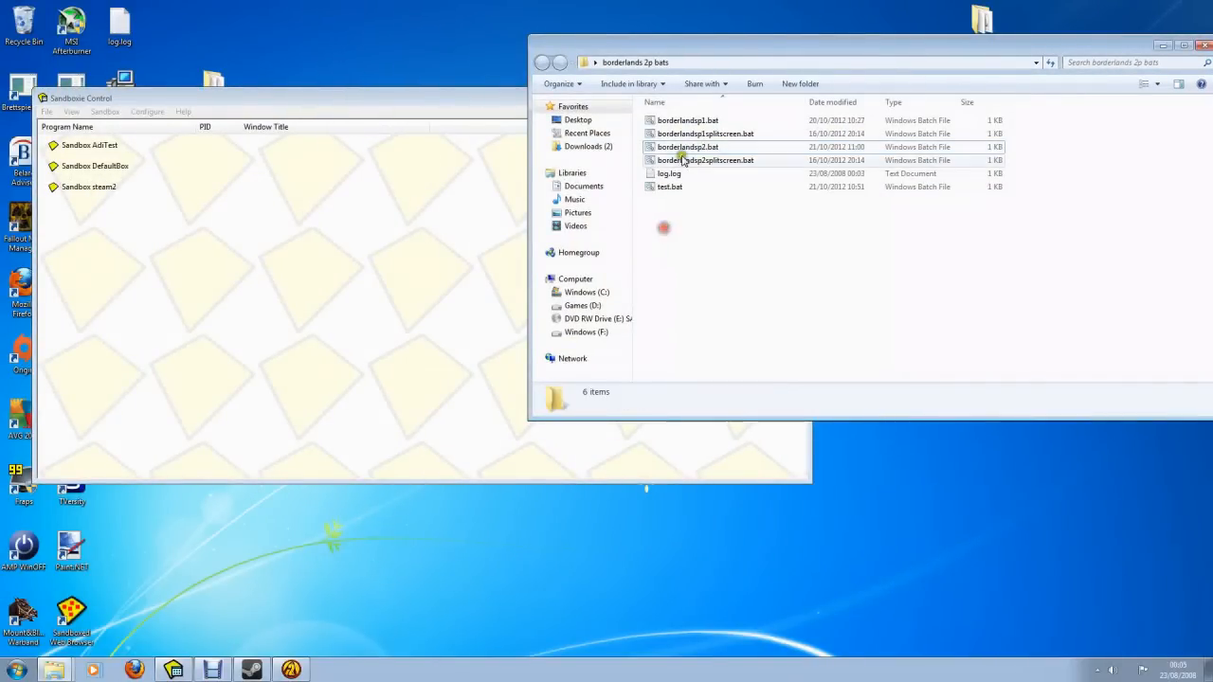
{"action": "right_click", "coordinate": [684, 148]}
{"action": "left_click", "coordinate": [702, 156]}
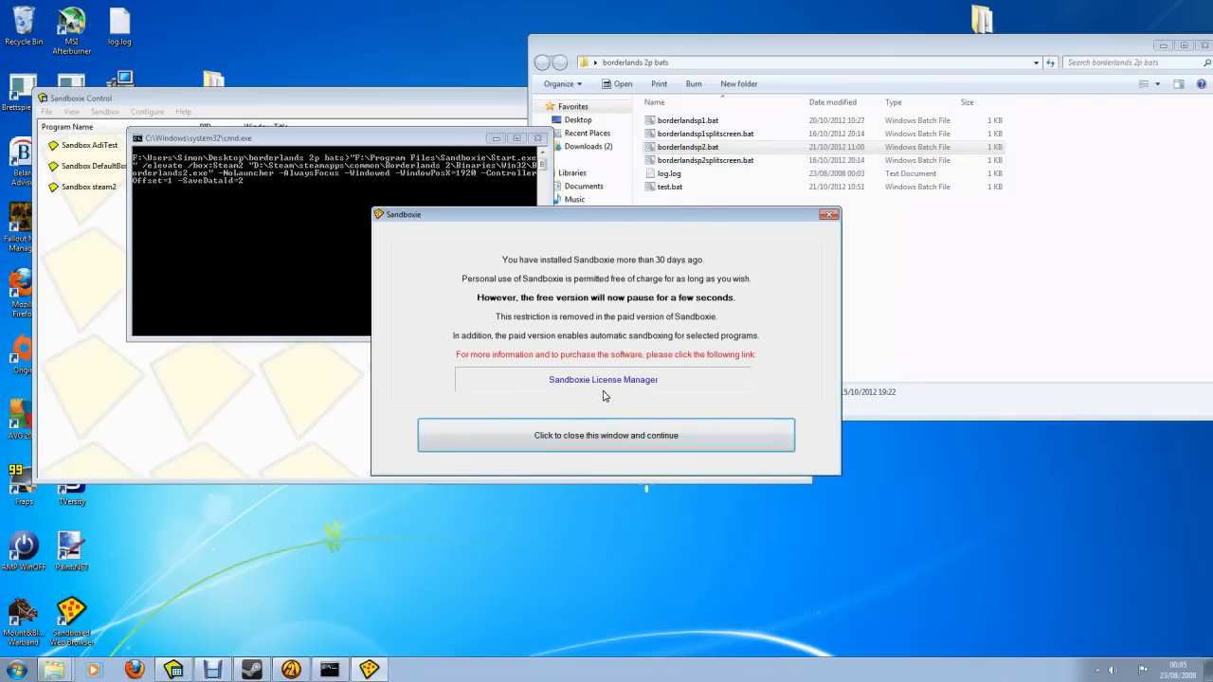
{"action": "left_click", "coordinate": [574, 438]}
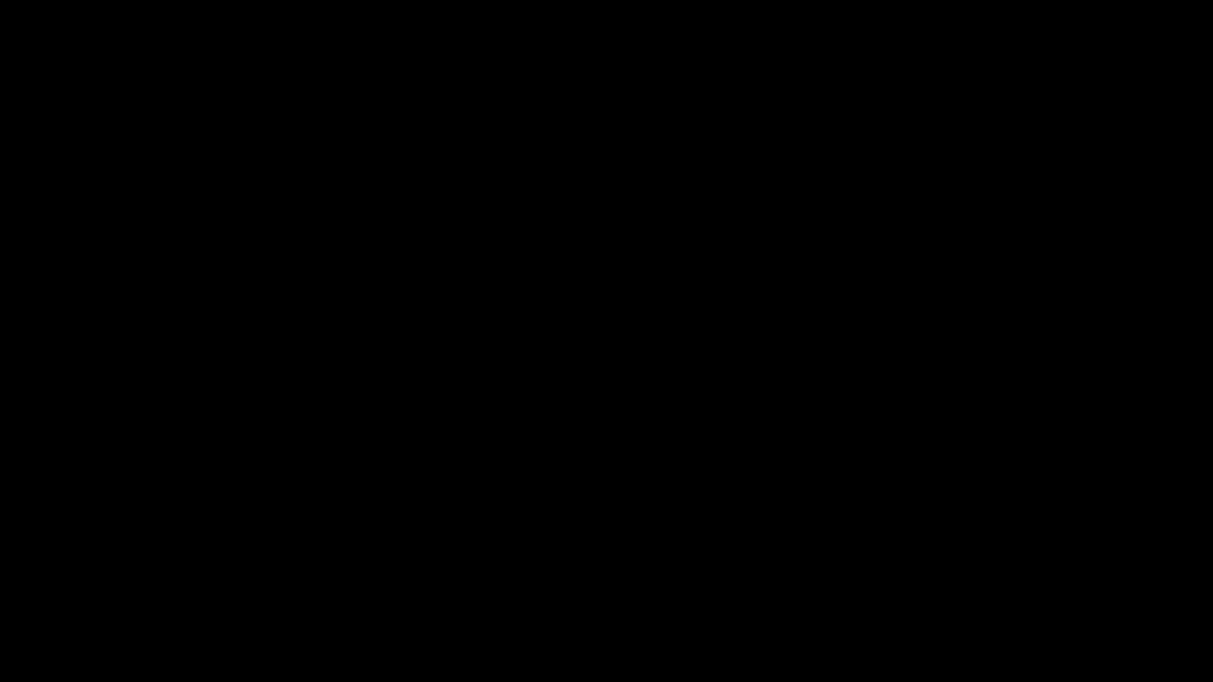
{"action": "left_click", "coordinate": [662, 342]}
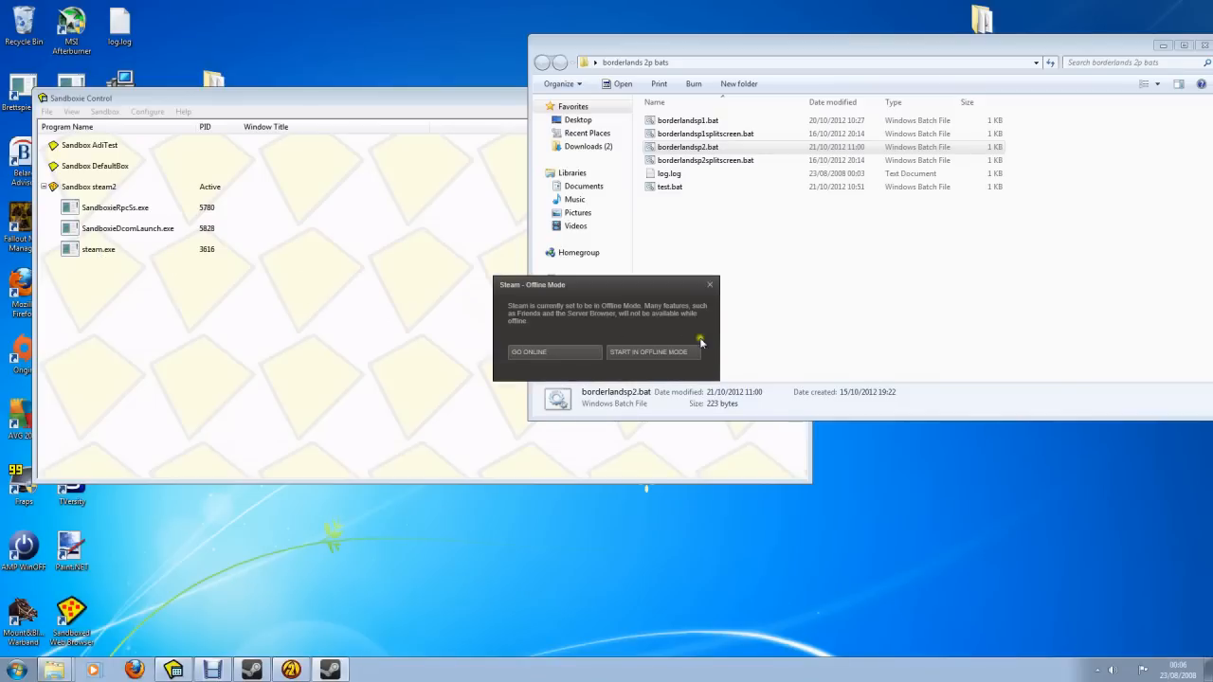
Start the sandboxed Steam in offline mode and arrange the two Borderlands 2 windows so both main menus are visible
{"action": "left_click", "coordinate": [635, 353]}
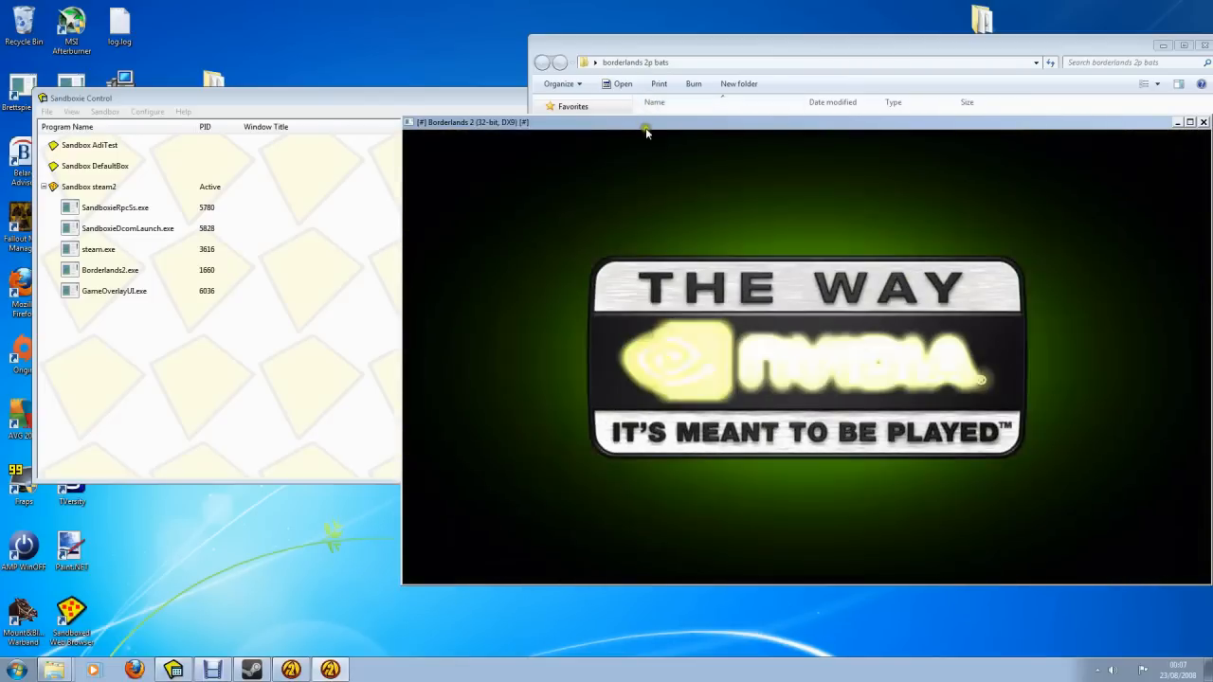
{"action": "left_click_drag", "start_coordinate": [642, 130], "coordinate": [509, 145]}
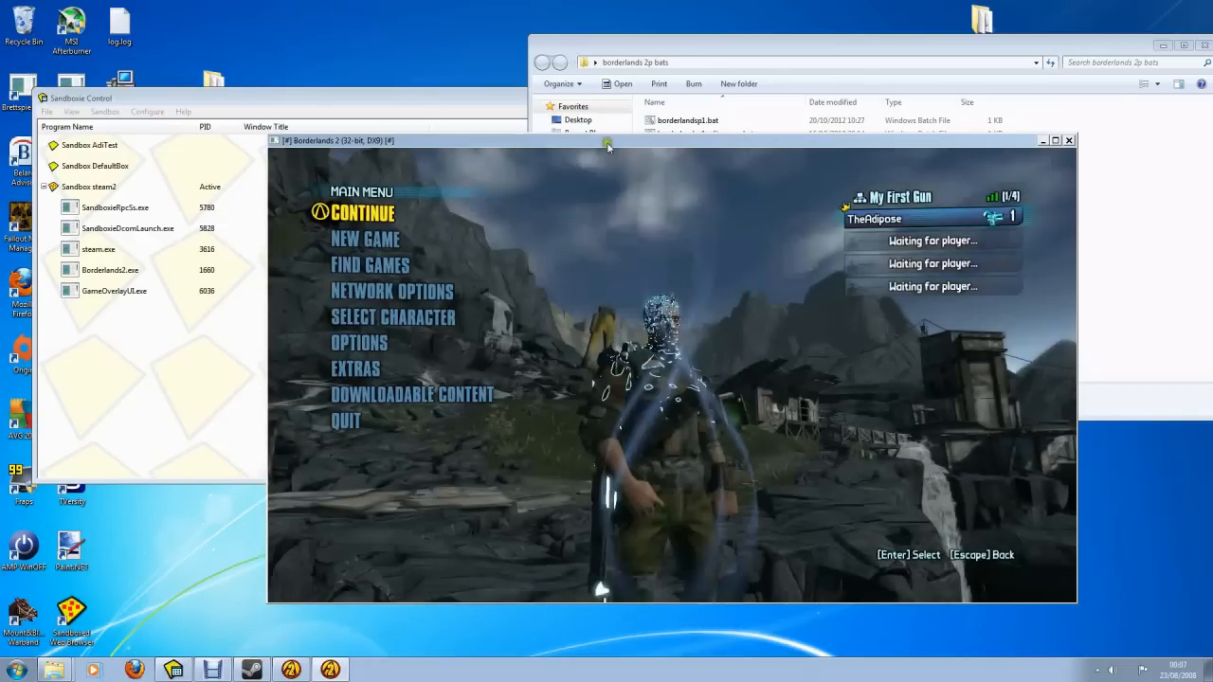
{"action": "left_click_drag", "start_coordinate": [608, 141], "coordinate": [741, 196]}
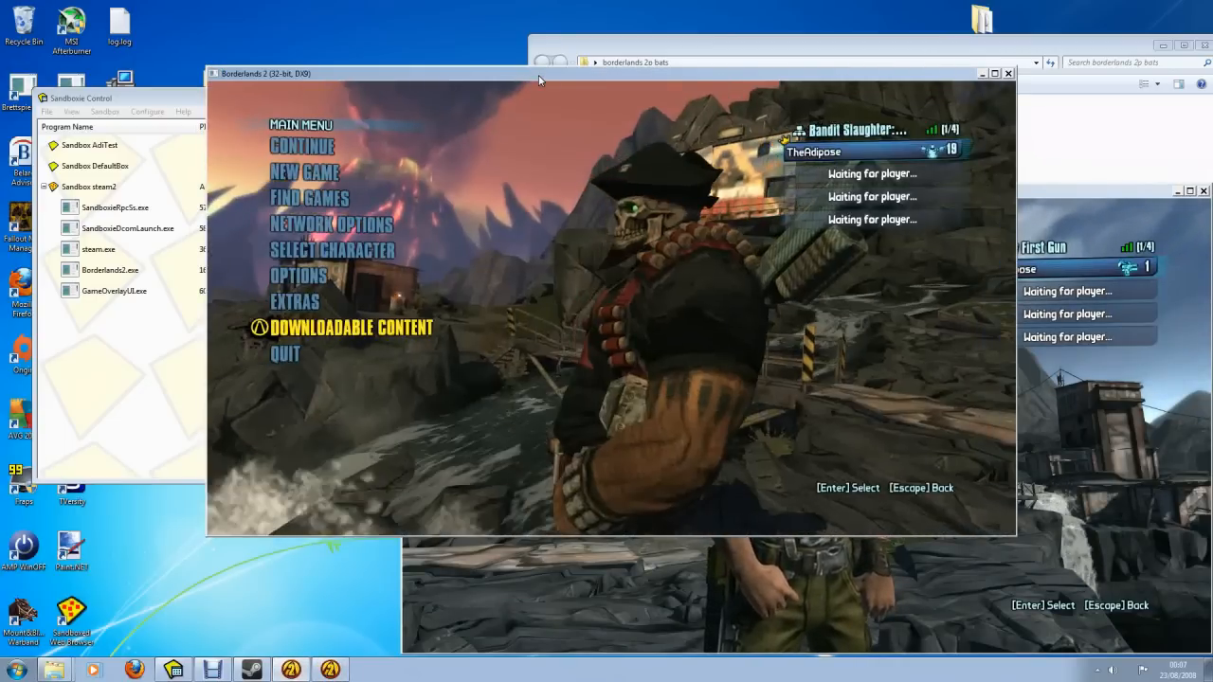
{"action": "left_click_drag", "start_coordinate": [538, 80], "coordinate": [333, 21]}
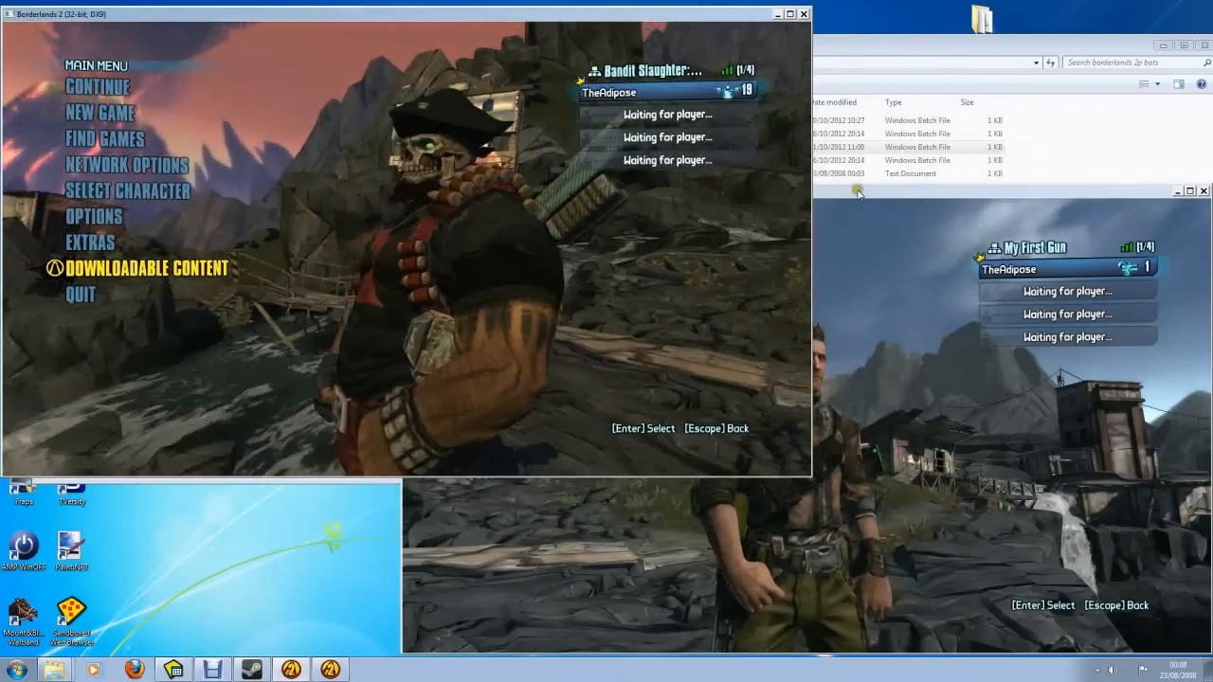
{"action": "left_click", "coordinate": [856, 191]}
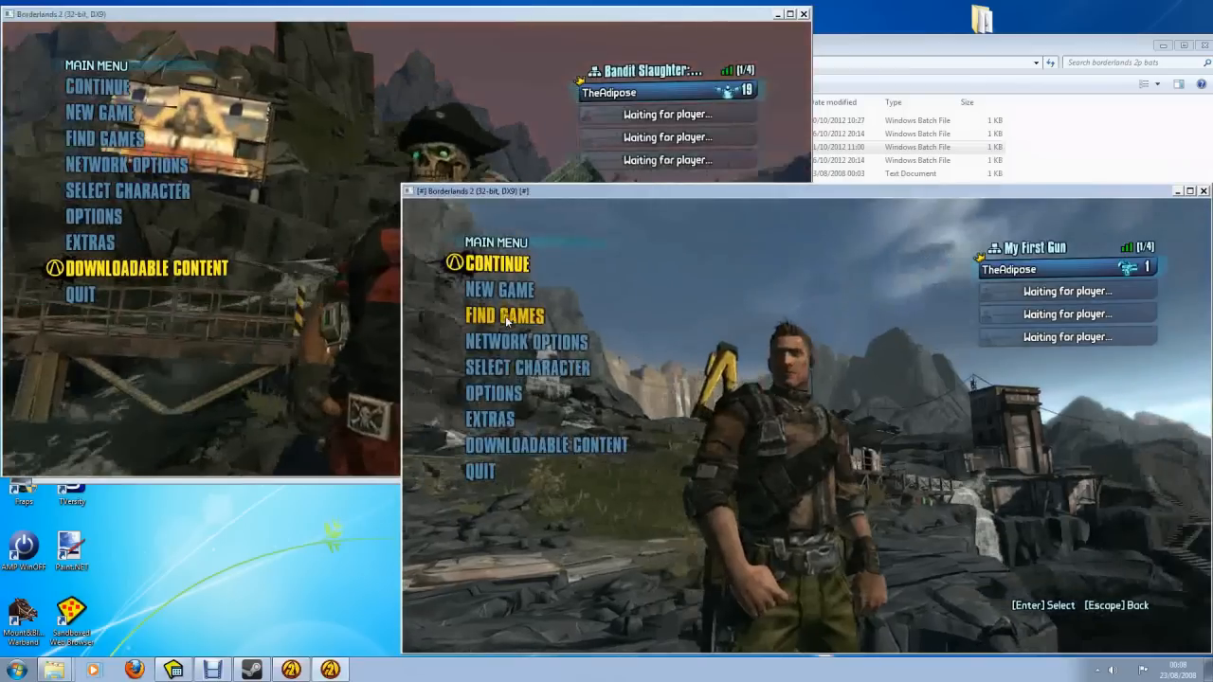
Find LAN games in the sandboxed Borderlands 2, try menu navigation in the other instance, and join the listed Level 19 game
{"action": "left_click", "coordinate": [505, 319]}
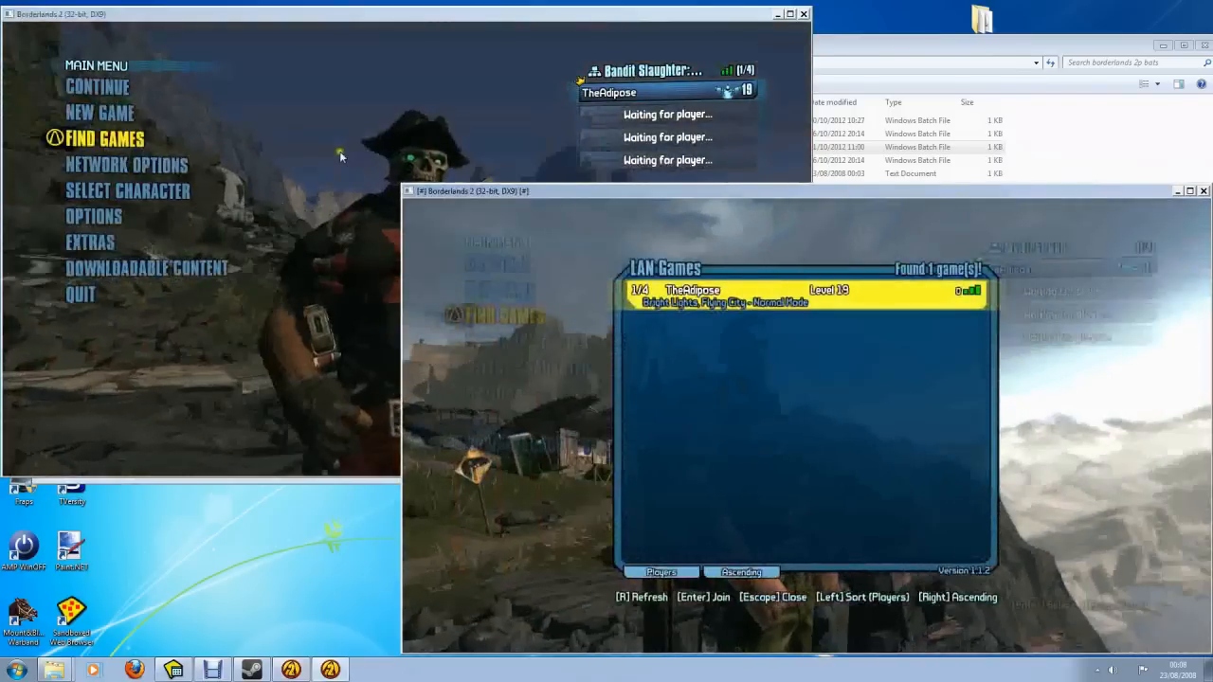
{"action": "key", "text": "Down"}
{"action": "key", "text": "Down"}
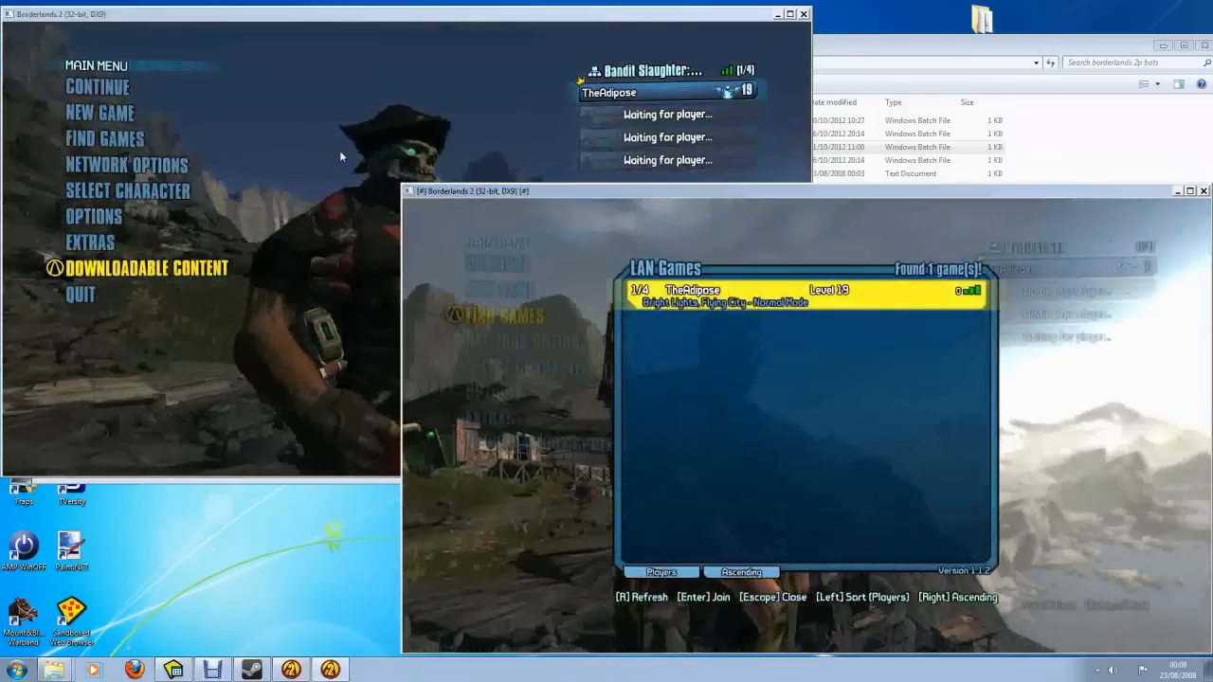
{"action": "key", "text": "Up"}
{"action": "key", "text": "Up"}
{"action": "key", "text": "Up"}
{"action": "key", "text": "Up"}
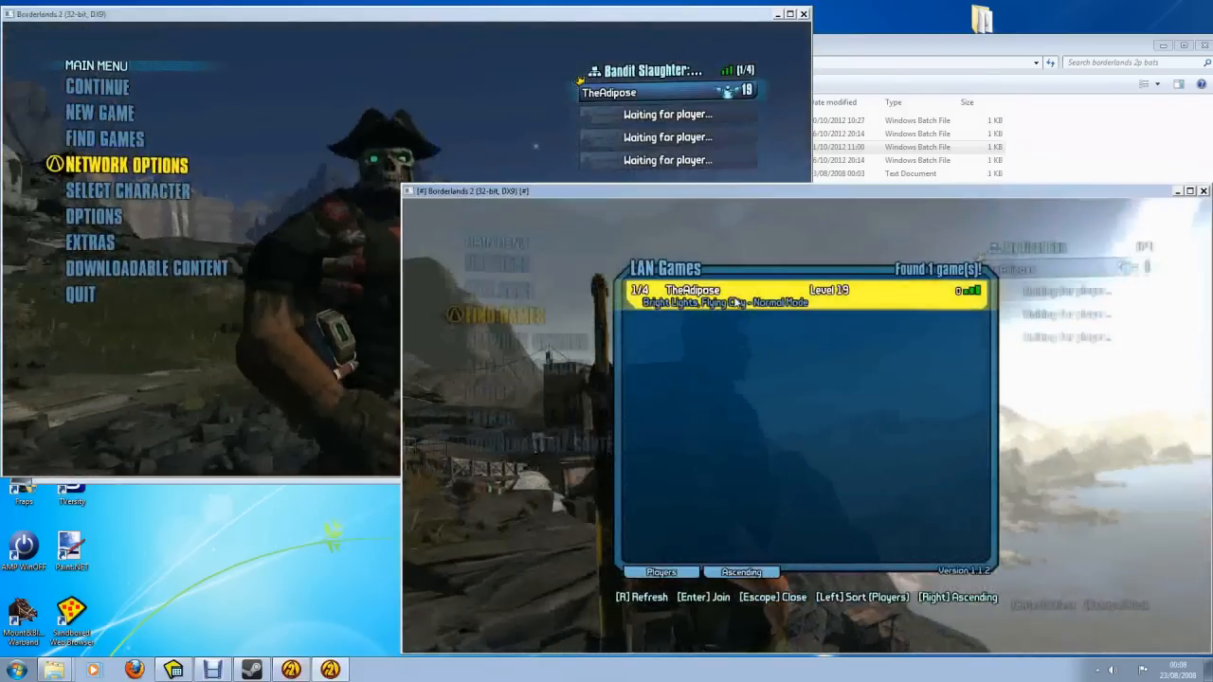
{"action": "left_click", "coordinate": [737, 302]}
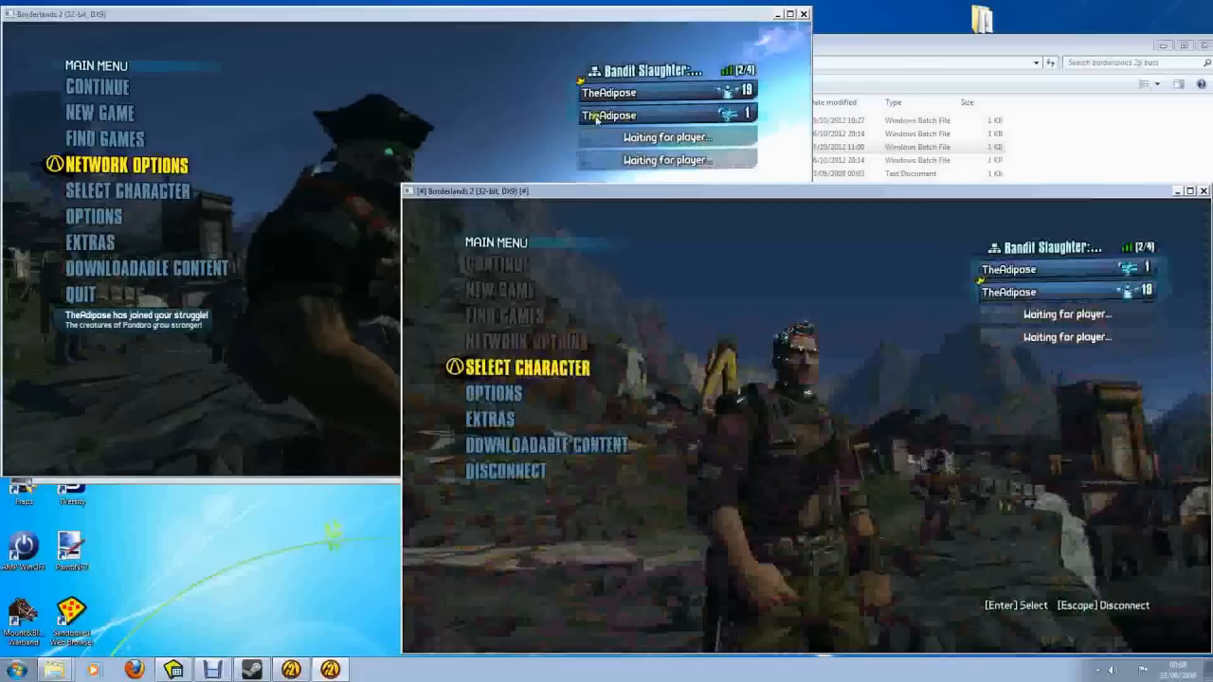
Continue the saved game from the main menu of the hosting Borderlands 2 instance
{"action": "key", "text": "Up"}
{"action": "key", "text": "Up"}
{"action": "key", "text": "Up"}
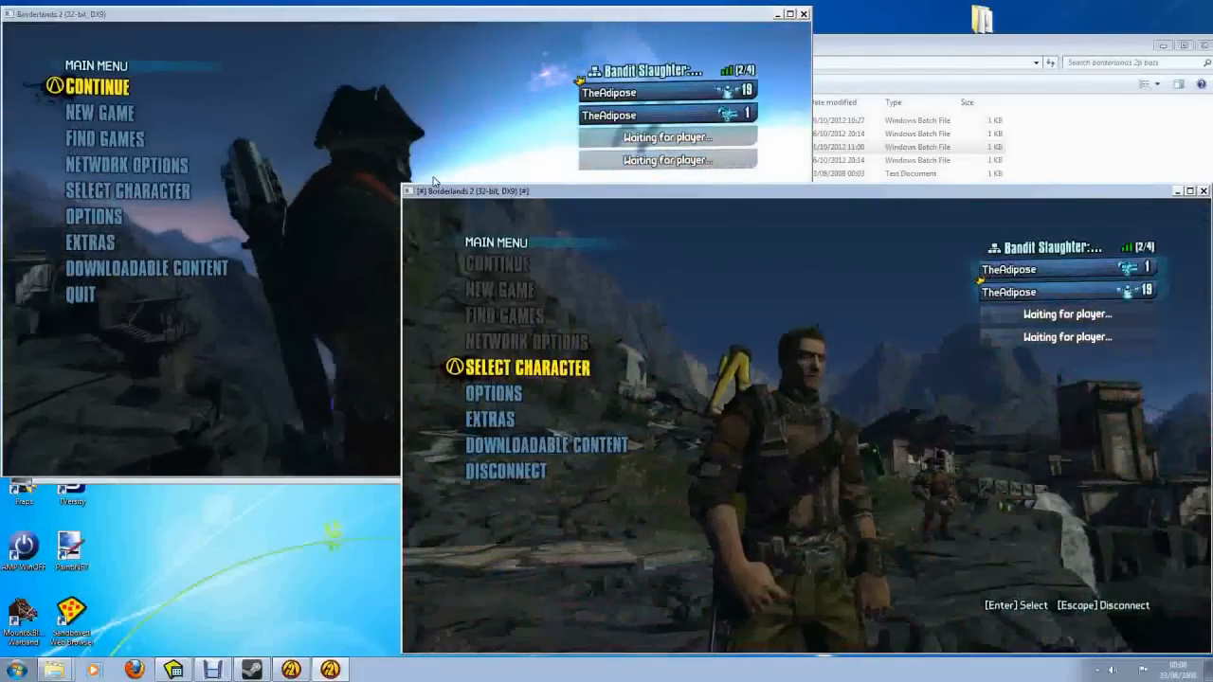
{"action": "key", "text": "Return"}
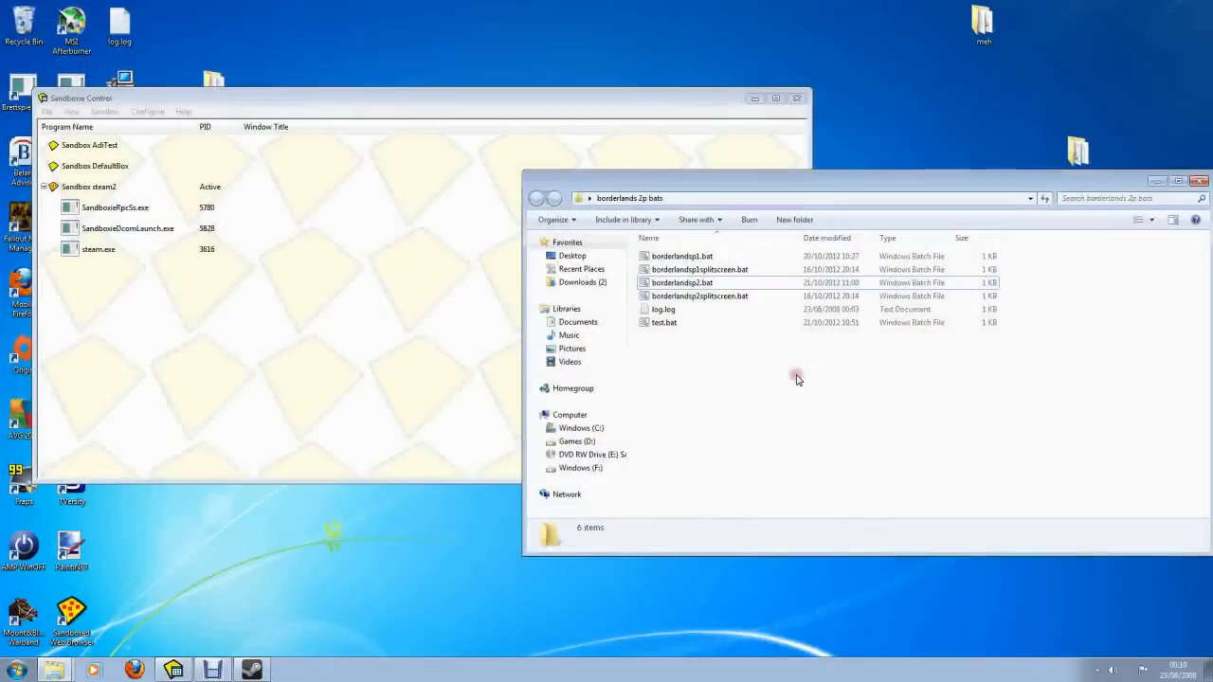
Open borderlandsp1splitscreen.bat for editing in Notepad and move its window clear of the folder's file list
{"action": "left_click", "coordinate": [701, 271]}
{"action": "right_click", "coordinate": [701, 272]}
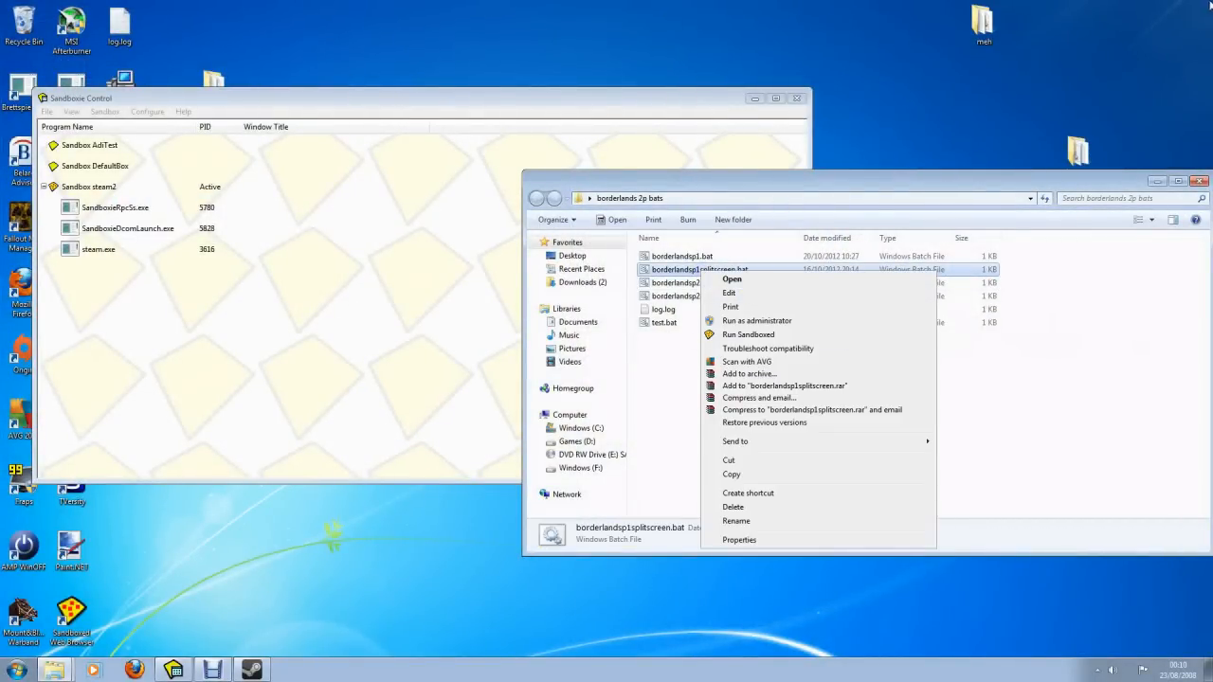
{"action": "left_click", "coordinate": [672, 364]}
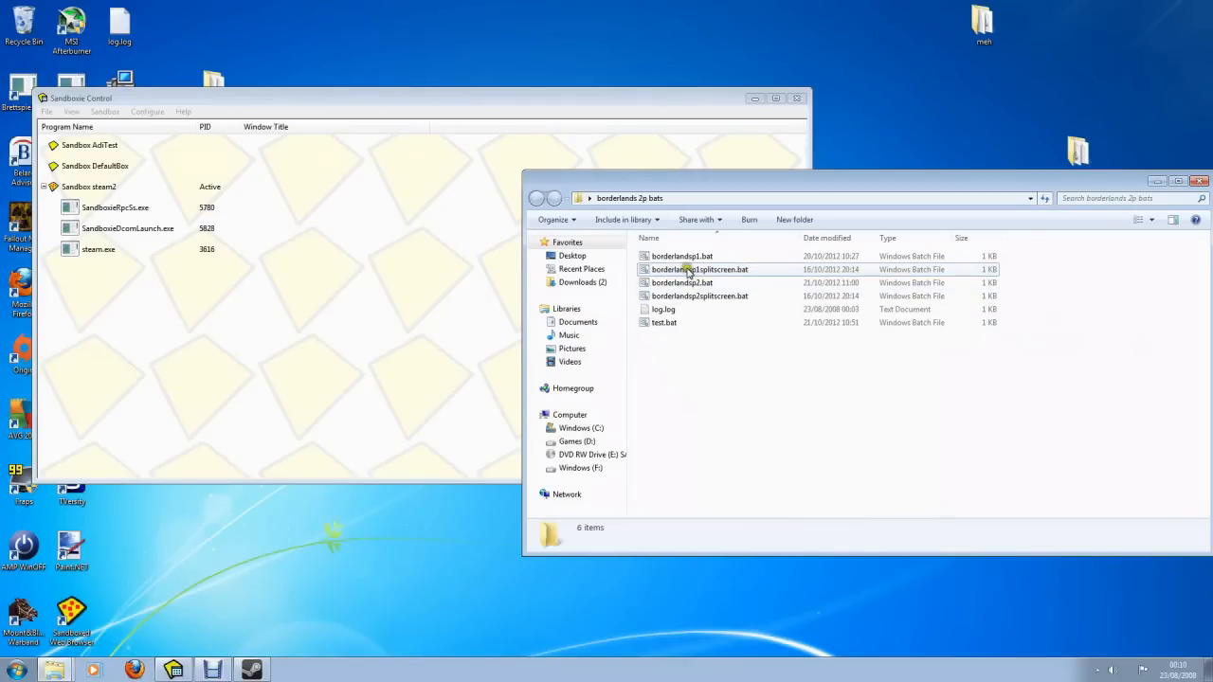
{"action": "right_click", "coordinate": [684, 270]}
{"action": "left_click", "coordinate": [715, 290]}
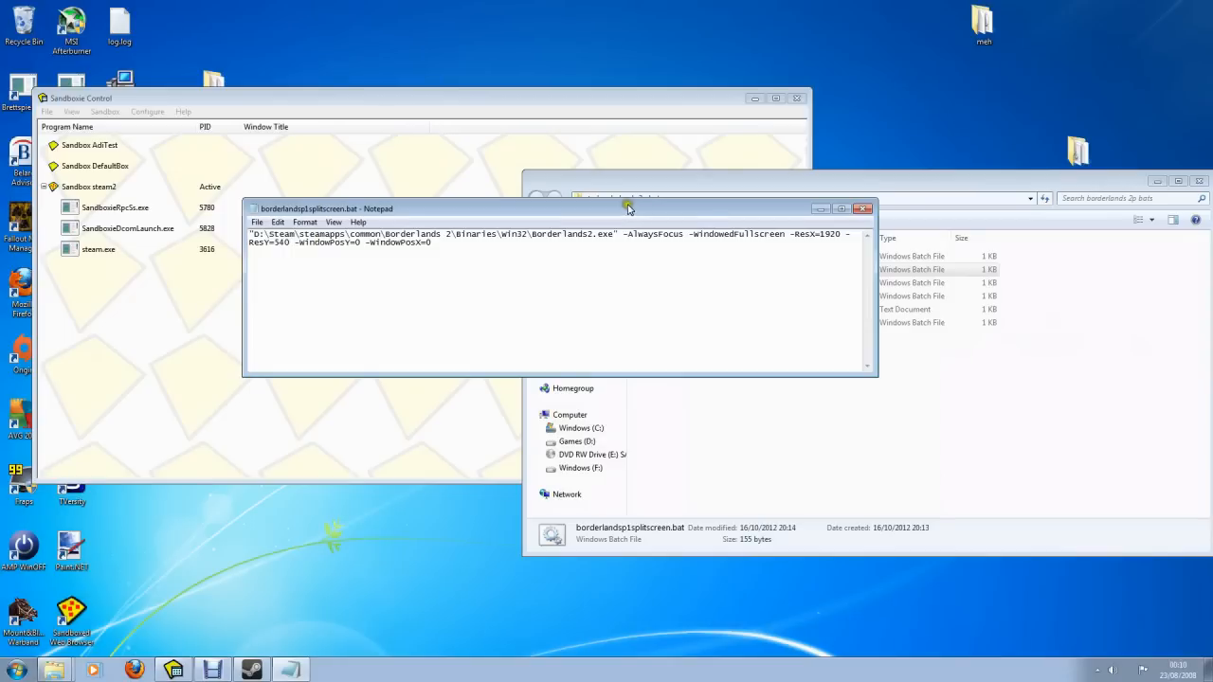
{"action": "left_click_drag", "start_coordinate": [616, 208], "coordinate": [512, 63]}
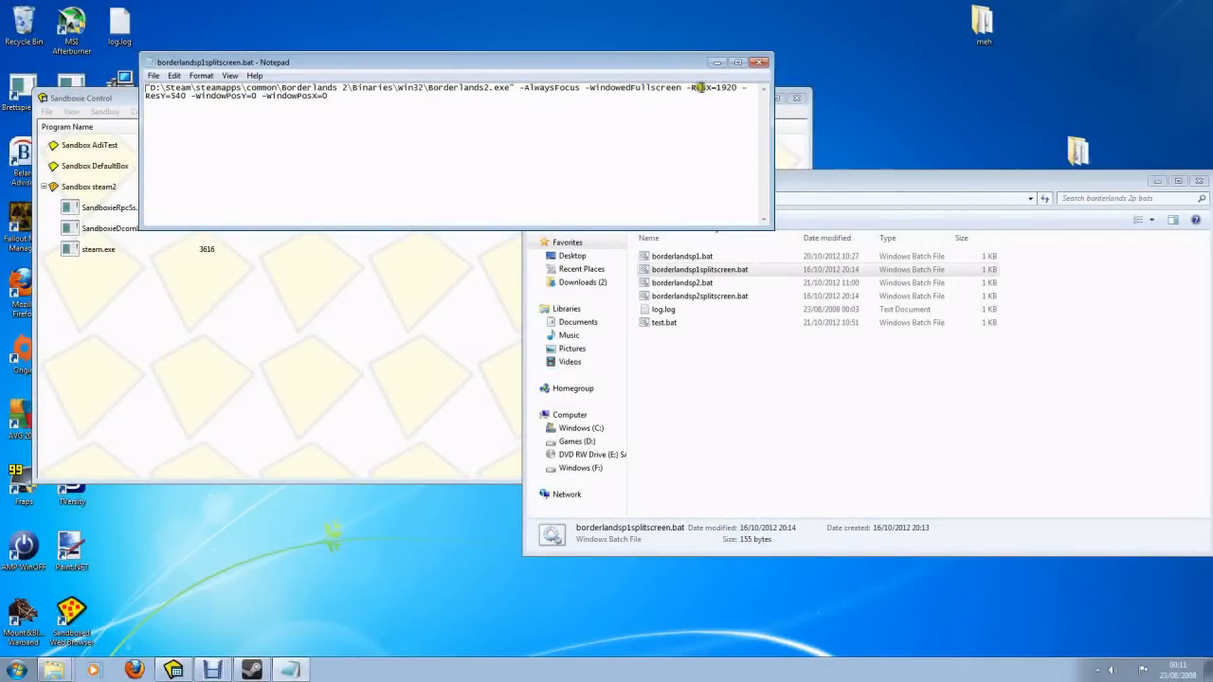
Examine the ResX, ResY, WindowPosY and WindowPosX arguments in borderlandsp1splitscreen.bat and close the file without changes
{"action": "left_click_drag", "start_coordinate": [683, 89], "coordinate": [262, 108]}
{"action": "left_click", "coordinate": [633, 92]}
{"action": "left_click", "coordinate": [258, 111]}
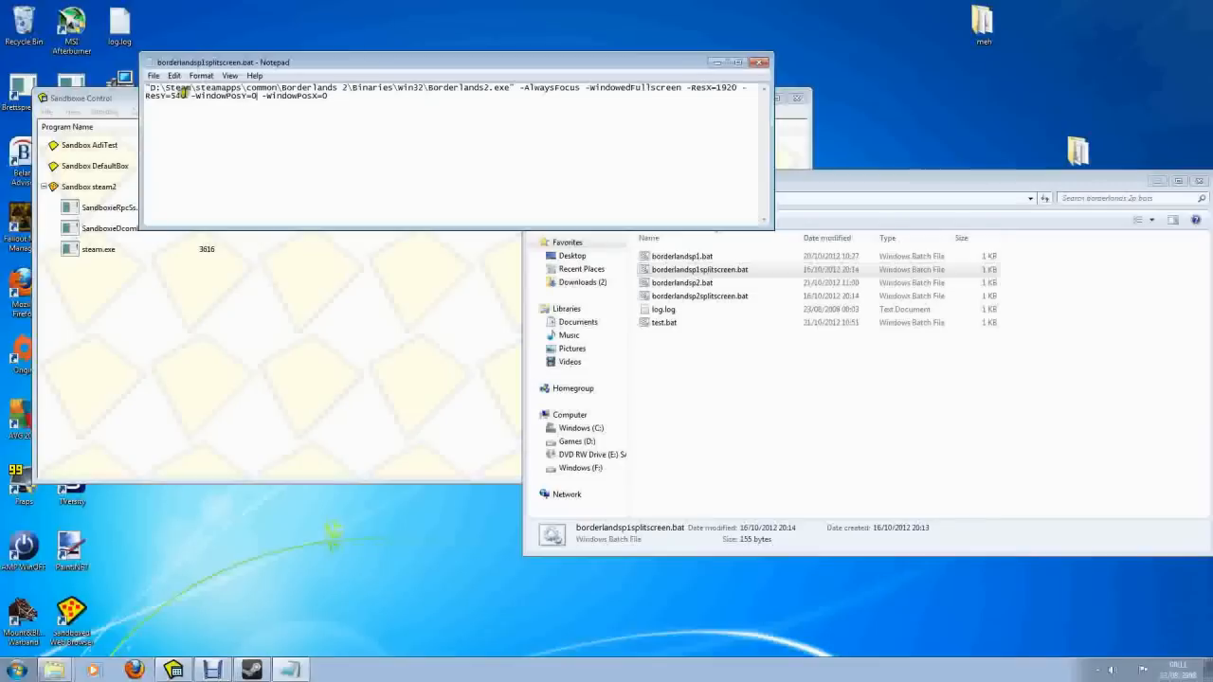
{"action": "left_click_drag", "start_coordinate": [187, 95], "coordinate": [144, 96]}
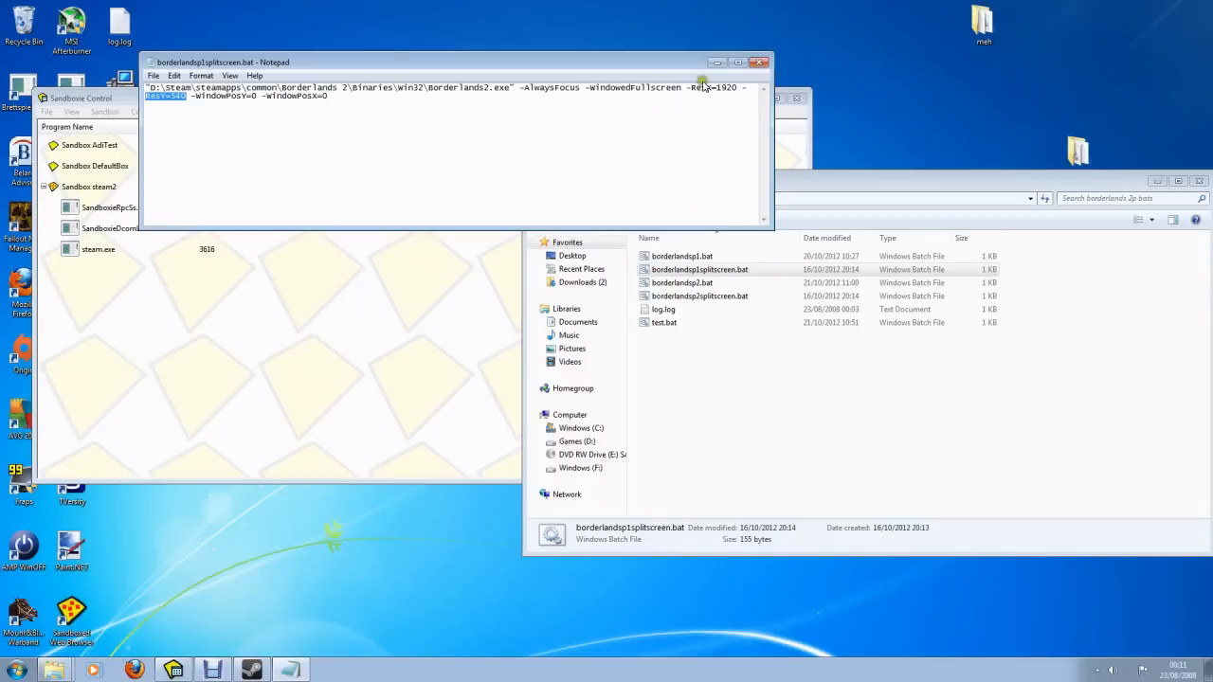
{"action": "left_click", "coordinate": [343, 100]}
{"action": "left_click_drag", "start_coordinate": [192, 96], "coordinate": [341, 96]}
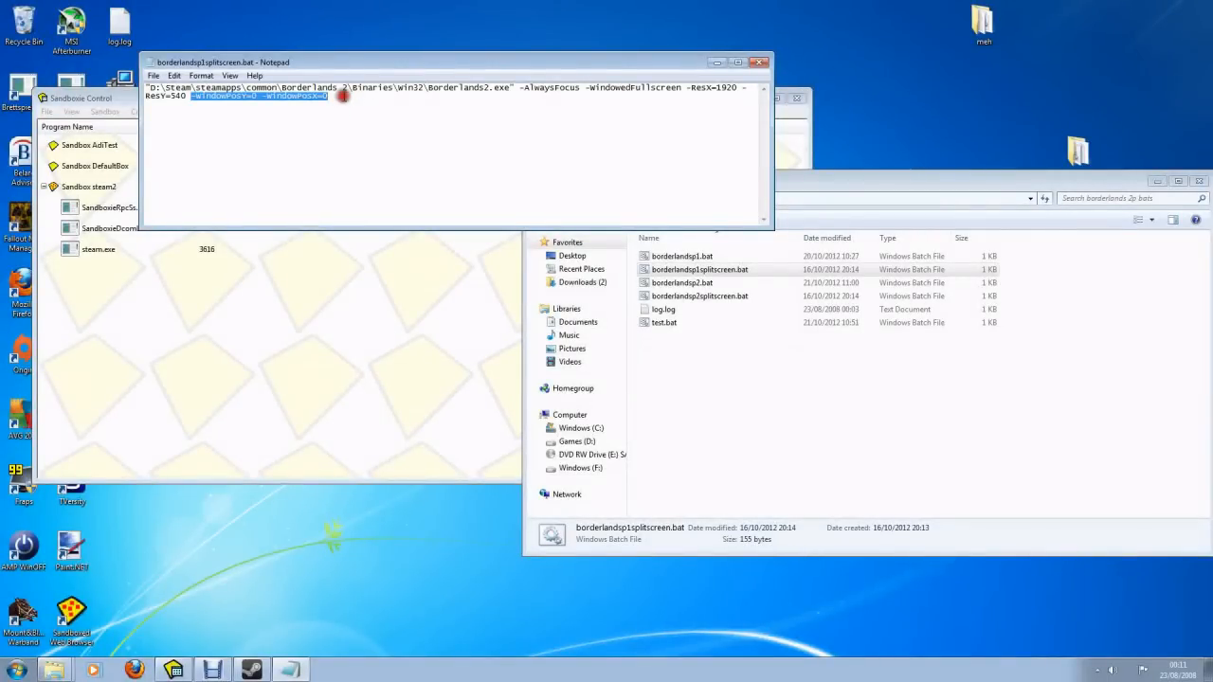
{"action": "left_click", "coordinate": [738, 63]}
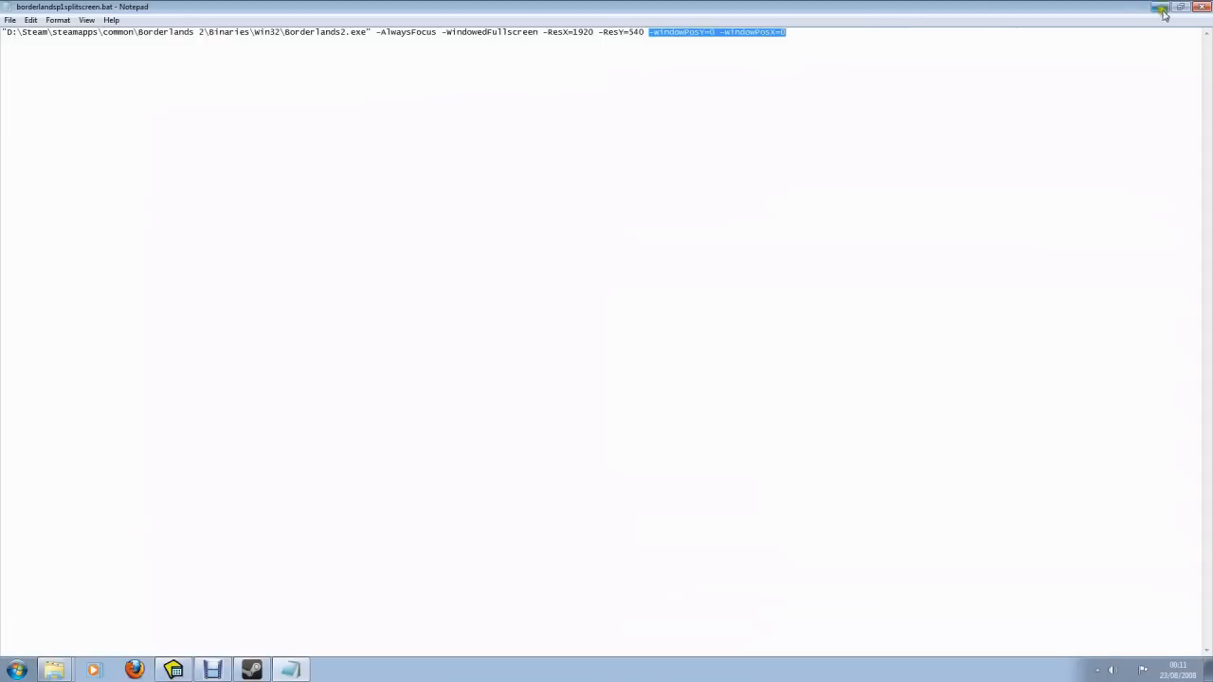
{"action": "left_click", "coordinate": [1200, 6]}
Open borderlandsp2splitscreen.bat for editing and examine its resolution, window position, SaveDataId and ControllerOffset arguments
{"action": "right_click", "coordinate": [691, 297]}
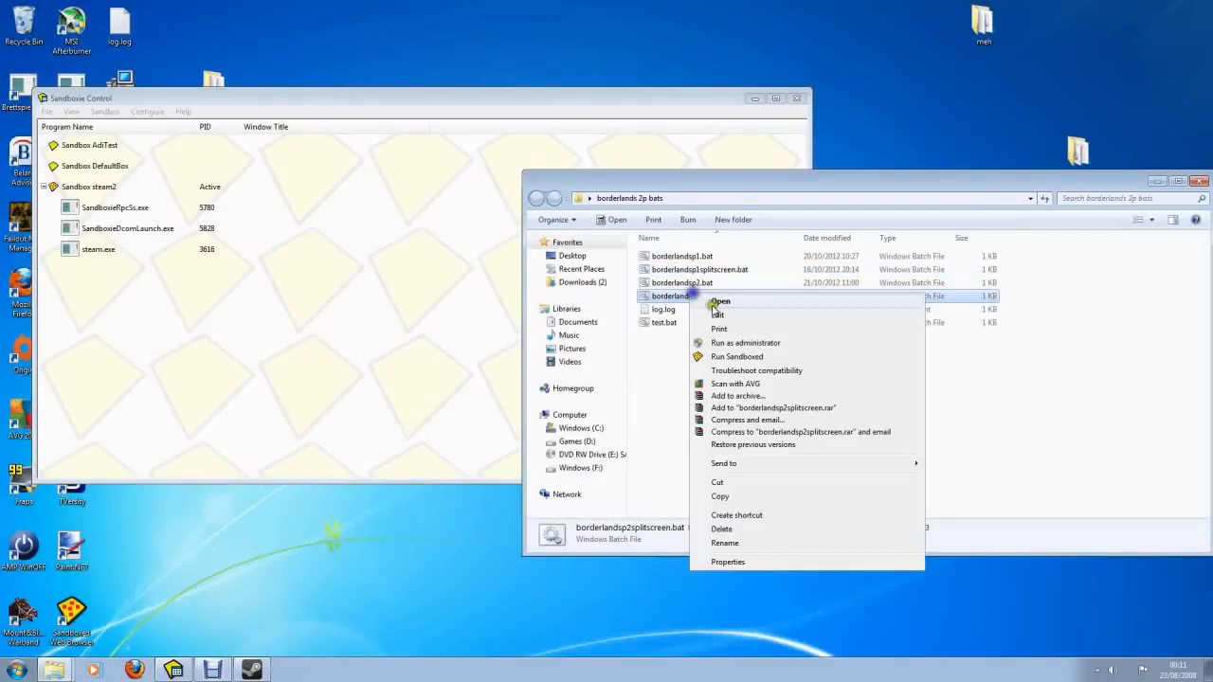
{"action": "left_click", "coordinate": [726, 316]}
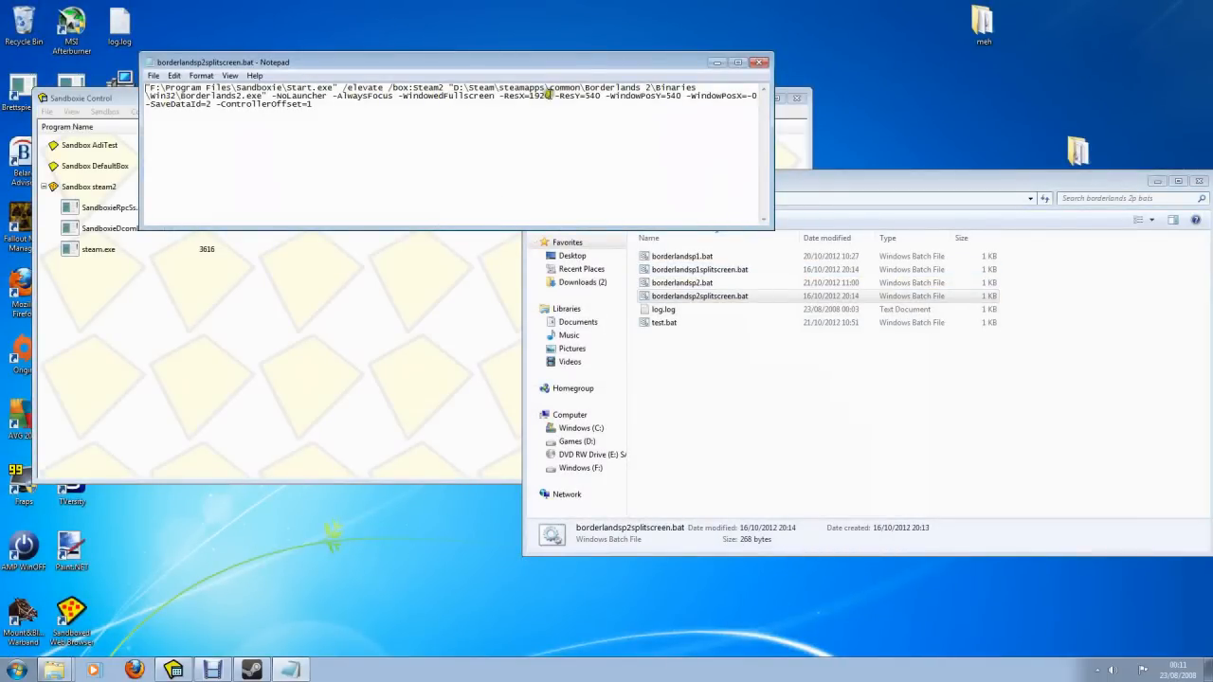
{"action": "left_click_drag", "start_coordinate": [499, 96], "coordinate": [599, 96]}
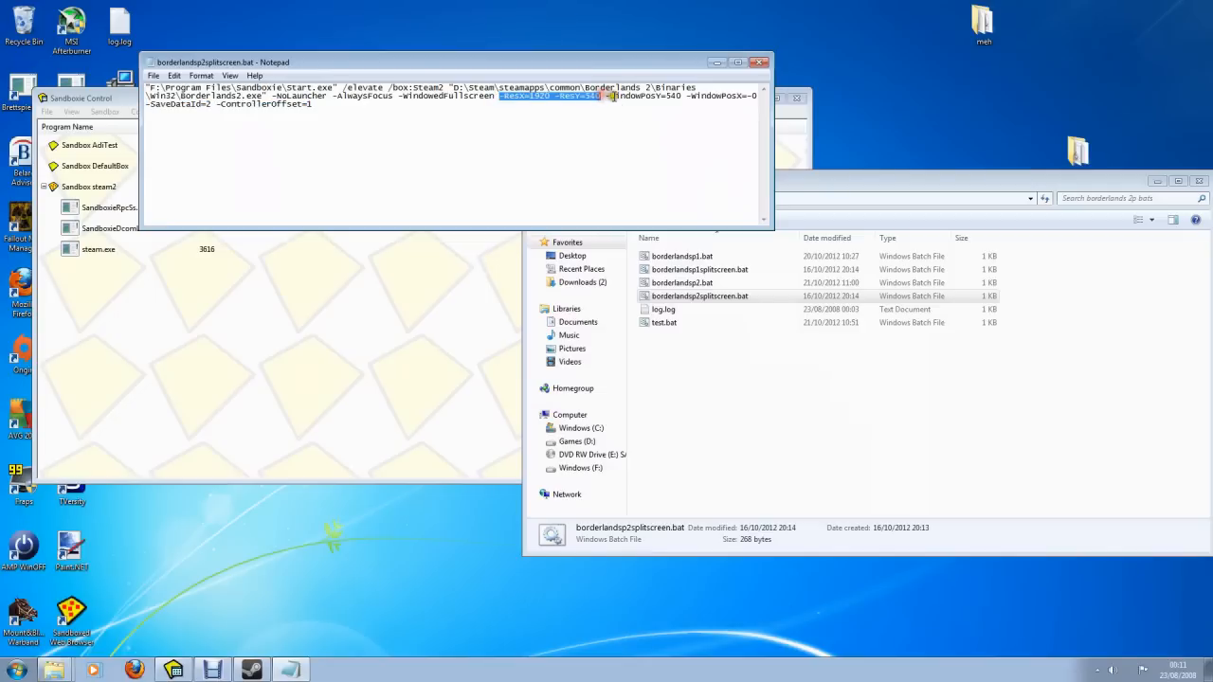
{"action": "left_click", "coordinate": [604, 96]}
{"action": "left_click_drag", "start_coordinate": [693, 98], "coordinate": [755, 97]}
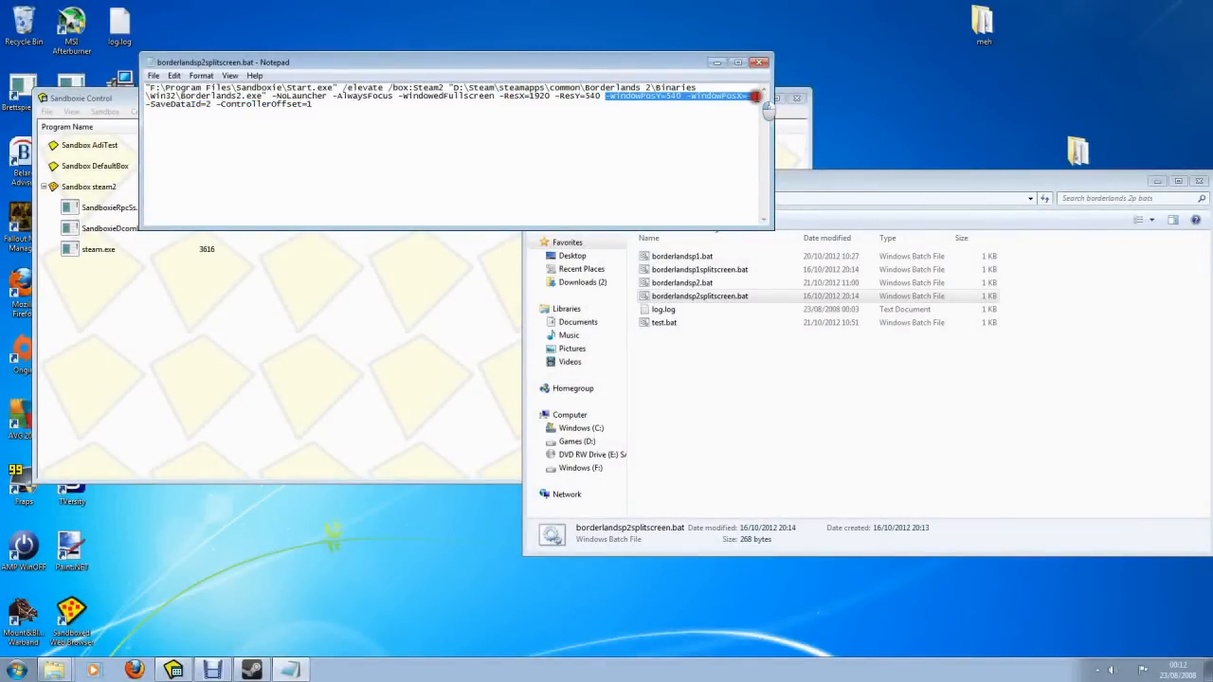
{"action": "left_click_drag", "start_coordinate": [322, 107], "coordinate": [140, 106]}
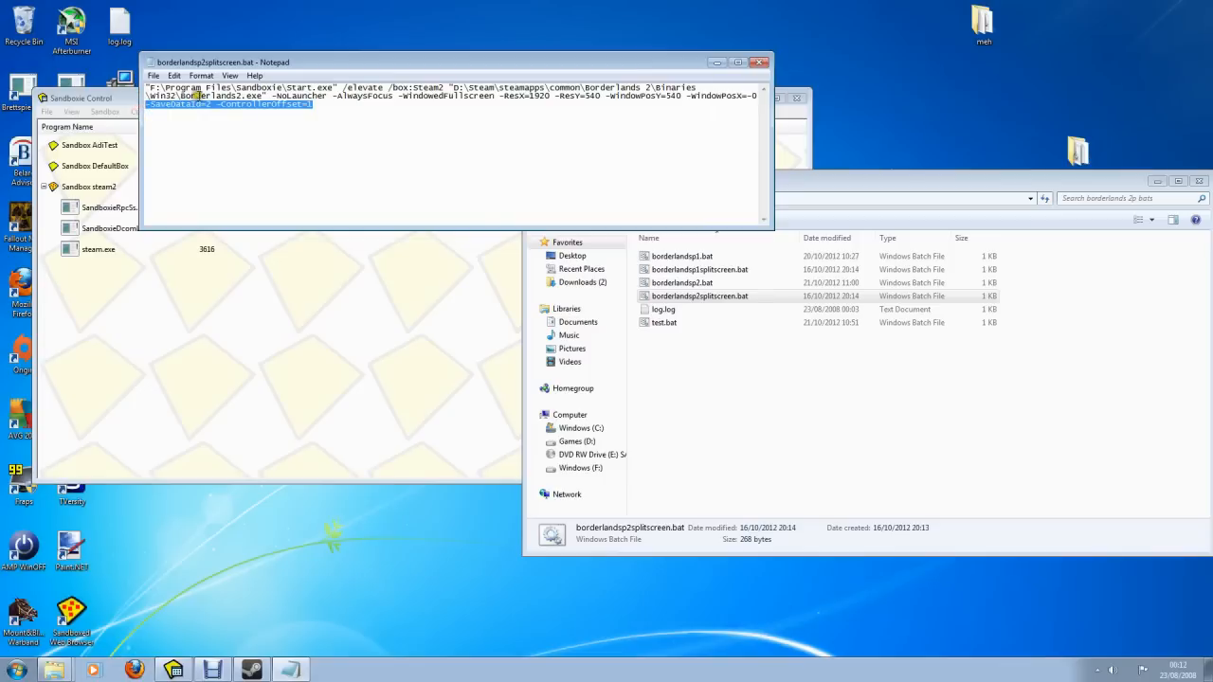
Examine the Borderlands 2 and Sandboxie Start.exe paths in borderlandsp2splitscreen.bat and close the file without changes
{"action": "left_click", "coordinate": [267, 98]}
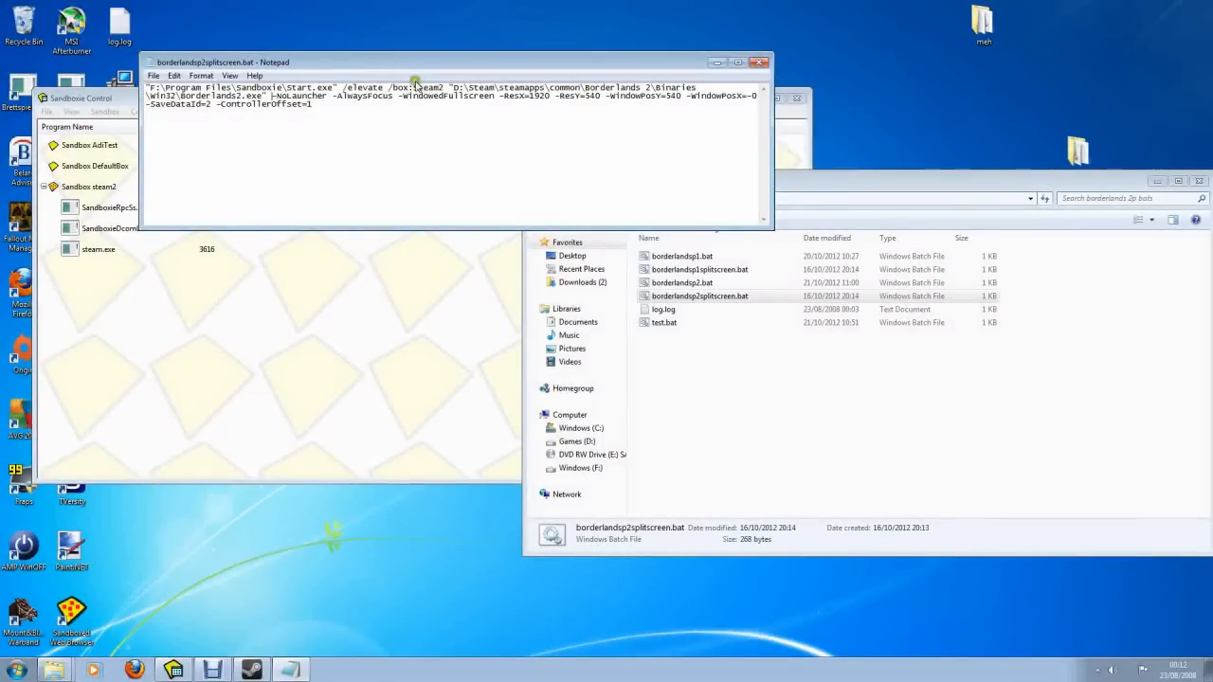
{"action": "left_click_drag", "start_coordinate": [452, 87], "coordinate": [668, 87]}
{"action": "left_click_drag", "start_coordinate": [546, 96], "coordinate": [534, 95]}
{"action": "left_click_drag", "start_coordinate": [333, 87], "coordinate": [149, 87]}
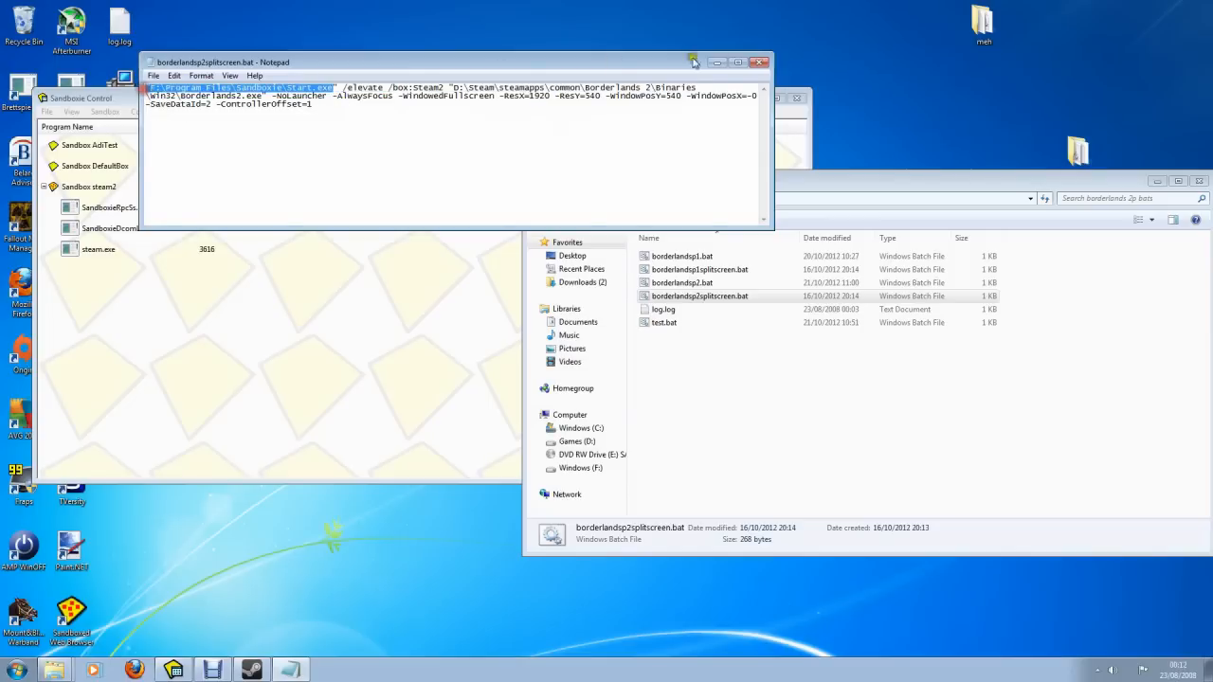
{"action": "left_click", "coordinate": [759, 61]}
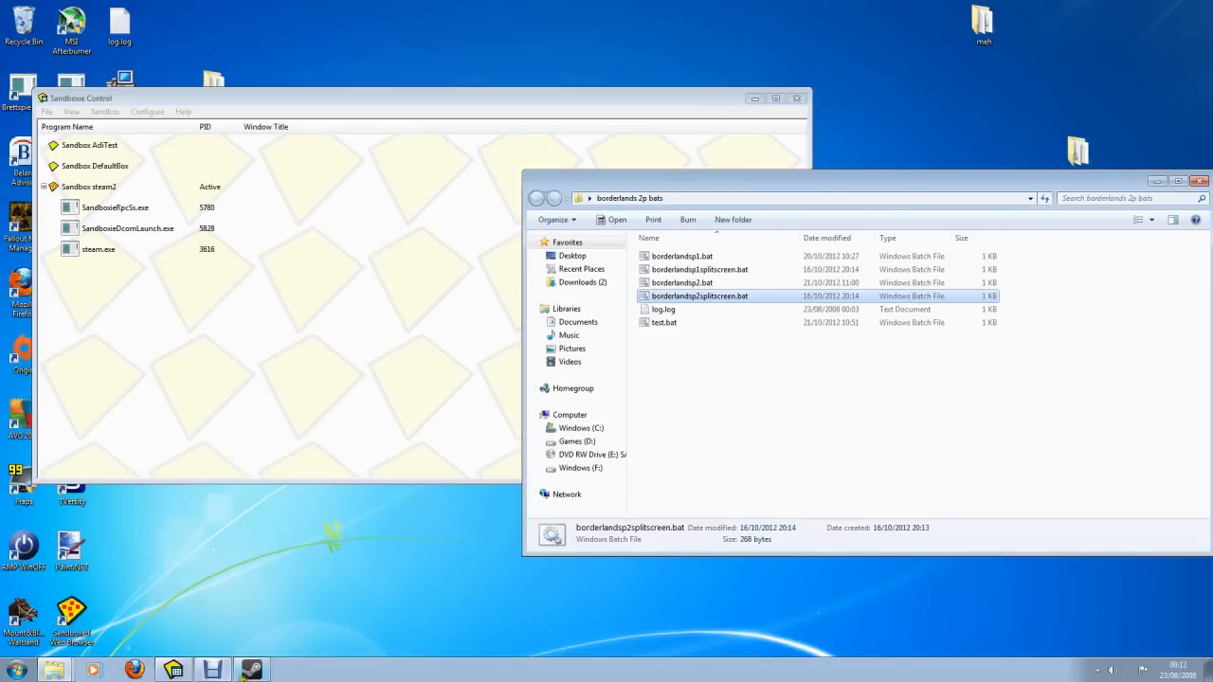
Switch to Steam and open the games library
{"action": "left_click", "coordinate": [252, 671]}
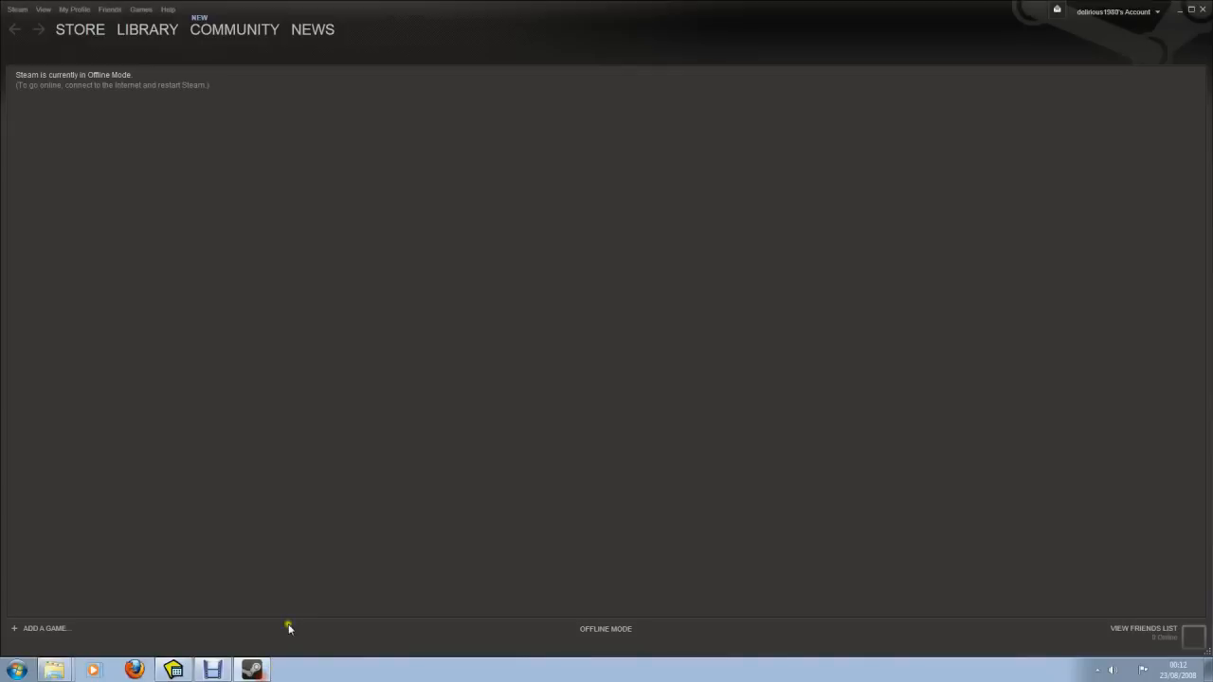
{"action": "left_click", "coordinate": [142, 30]}
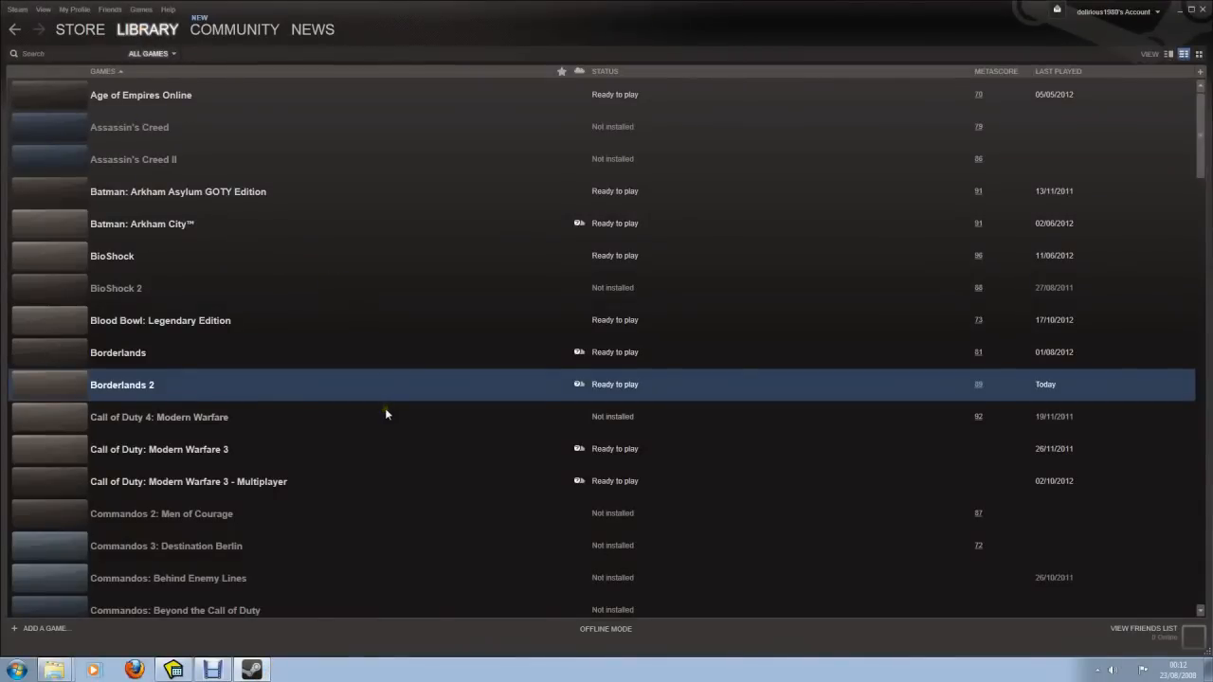